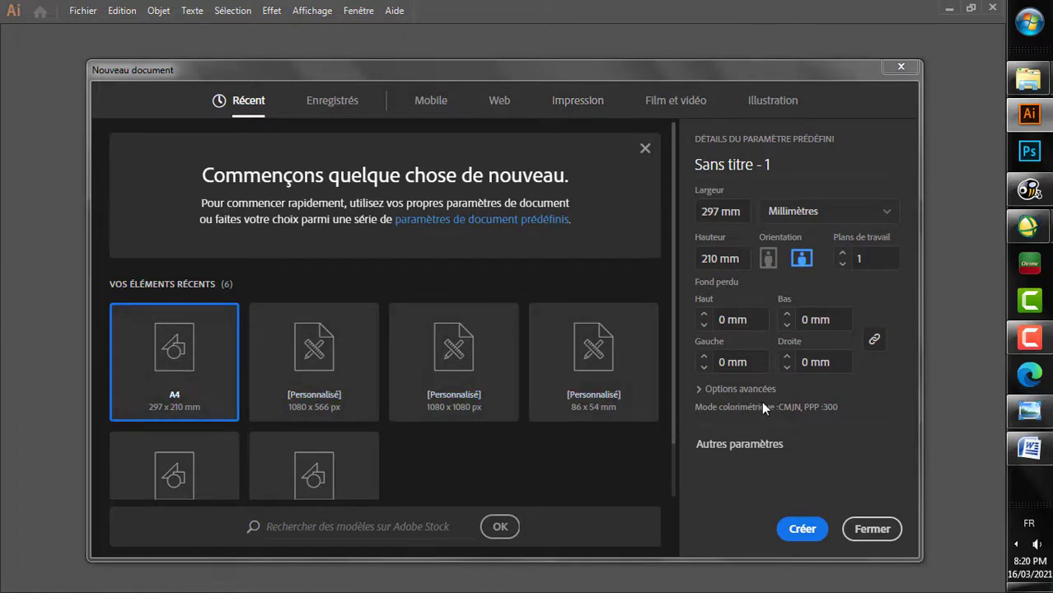
Step: Create a new 297 x 210 mm landscape A4 document with the colour mode set to Couleur RVB
click(734, 389)
scroll(741, 379, down, 2)
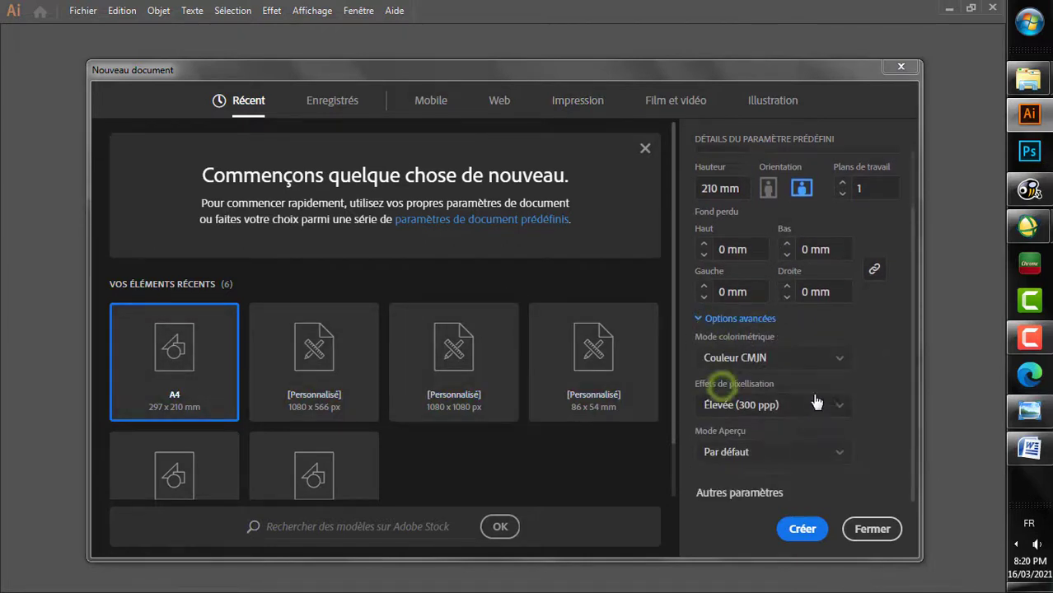
click(786, 359)
click(767, 377)
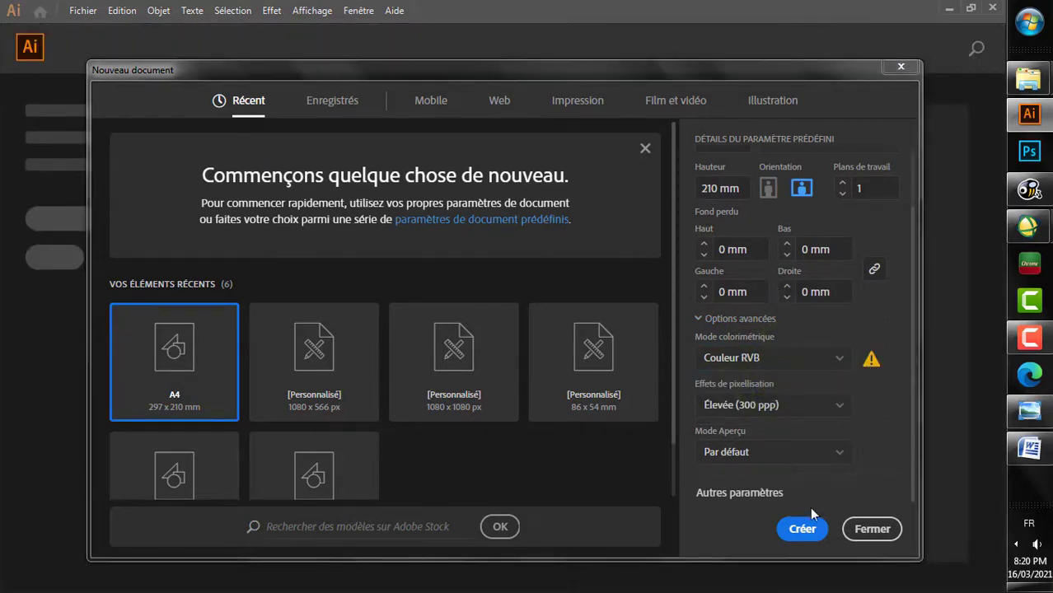
click(802, 528)
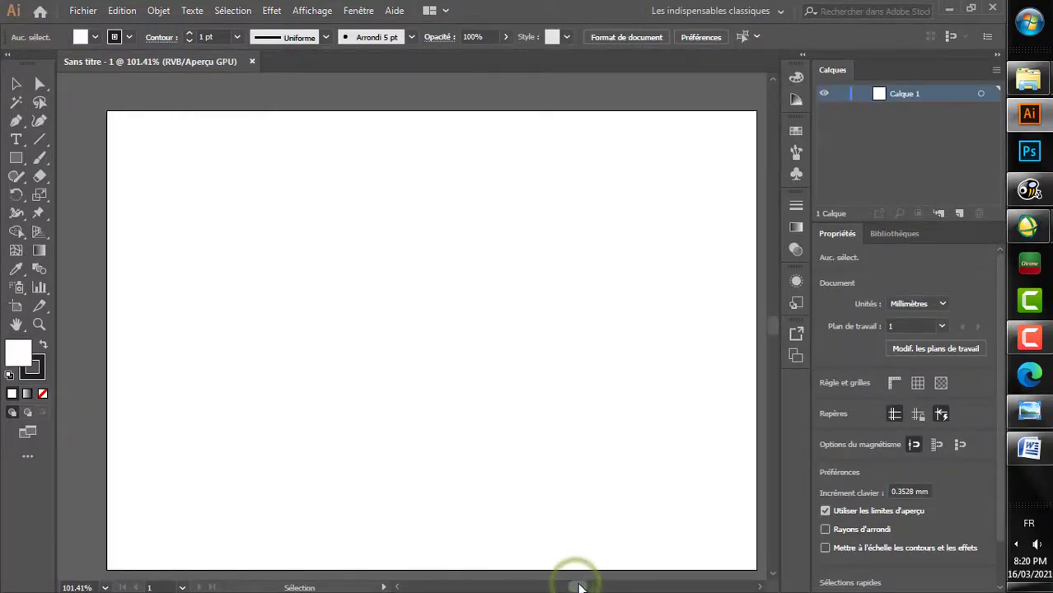
Step: Switch to the Les indispensables workspace and dock the Pathfinder panel group in the collapsed panel column
click(779, 12)
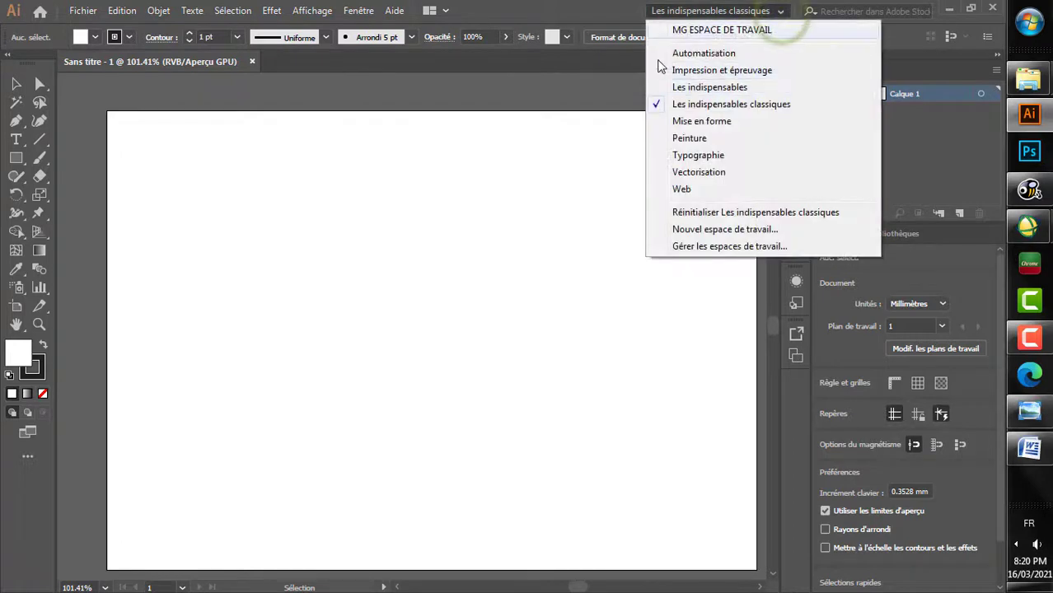
click(707, 87)
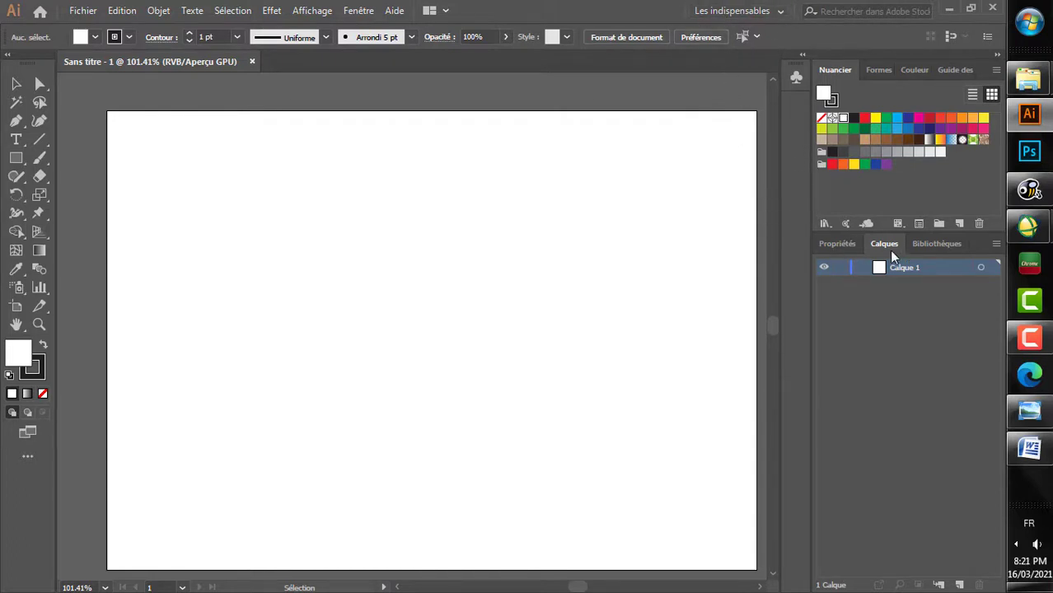
click(360, 12)
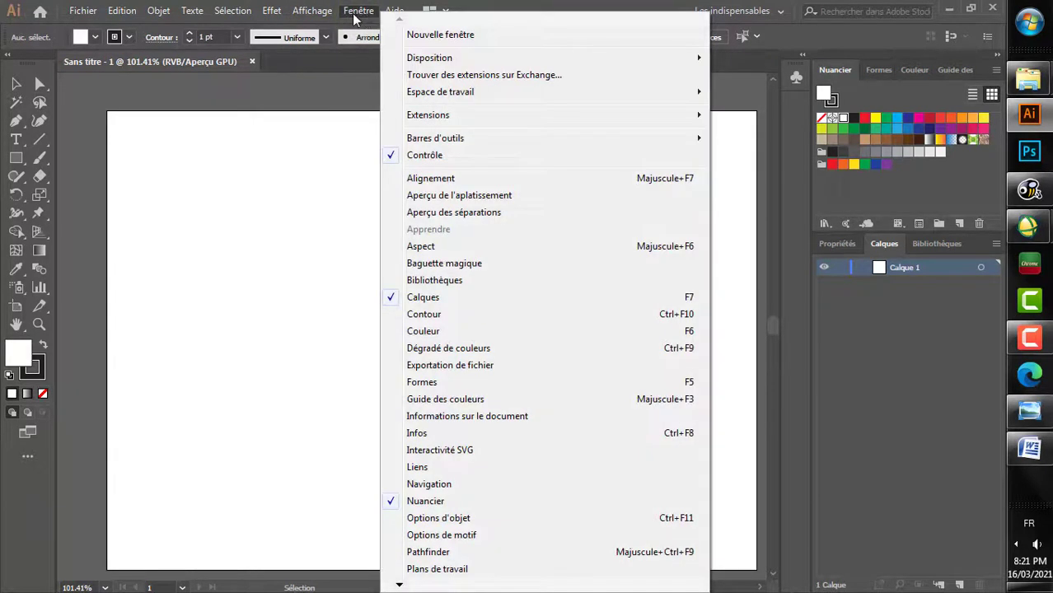
click(313, 11)
click(356, 11)
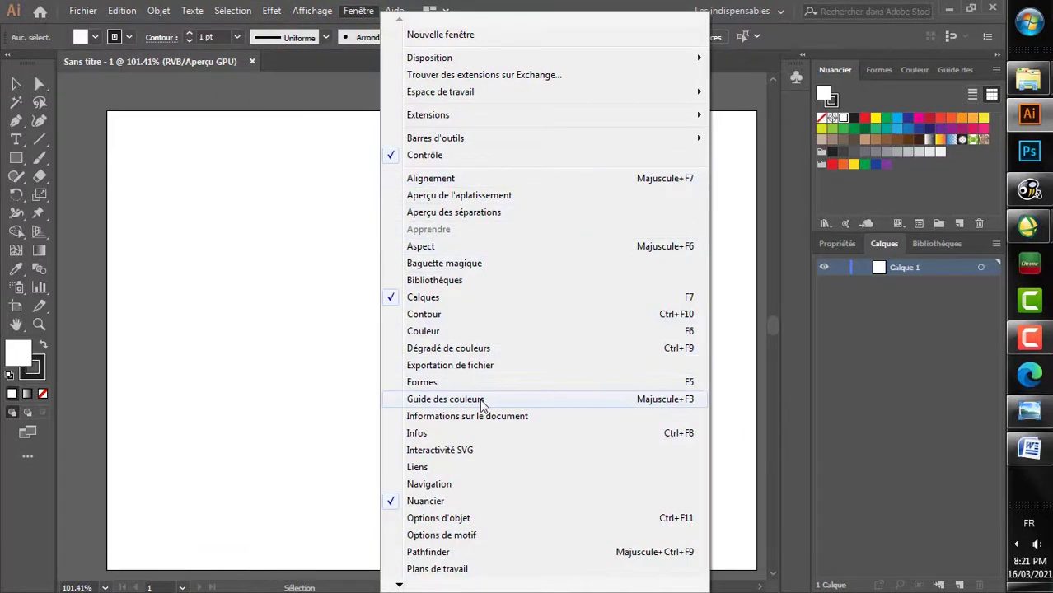
click(462, 552)
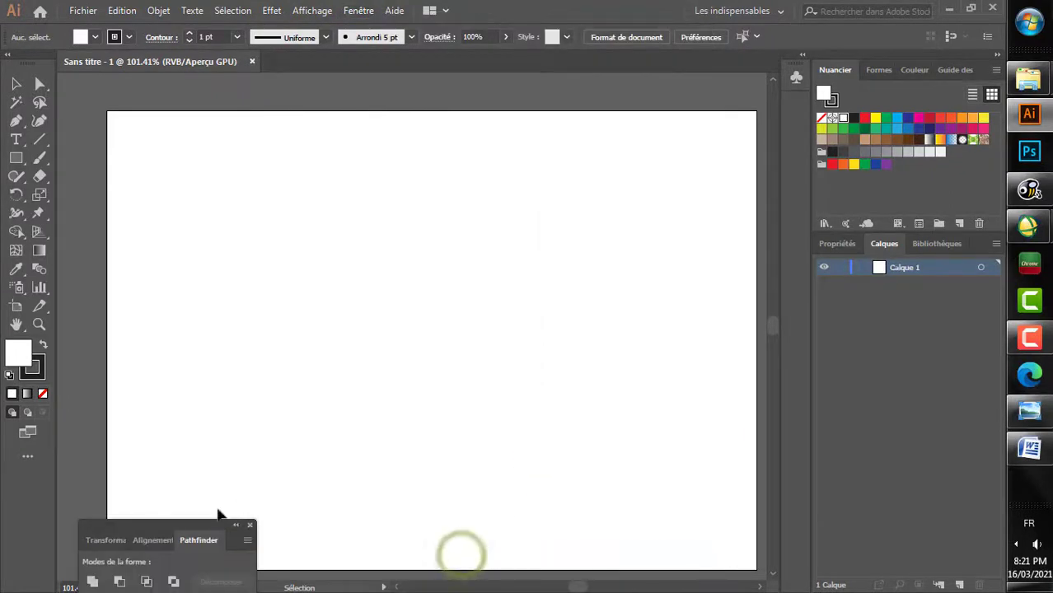
click(149, 528)
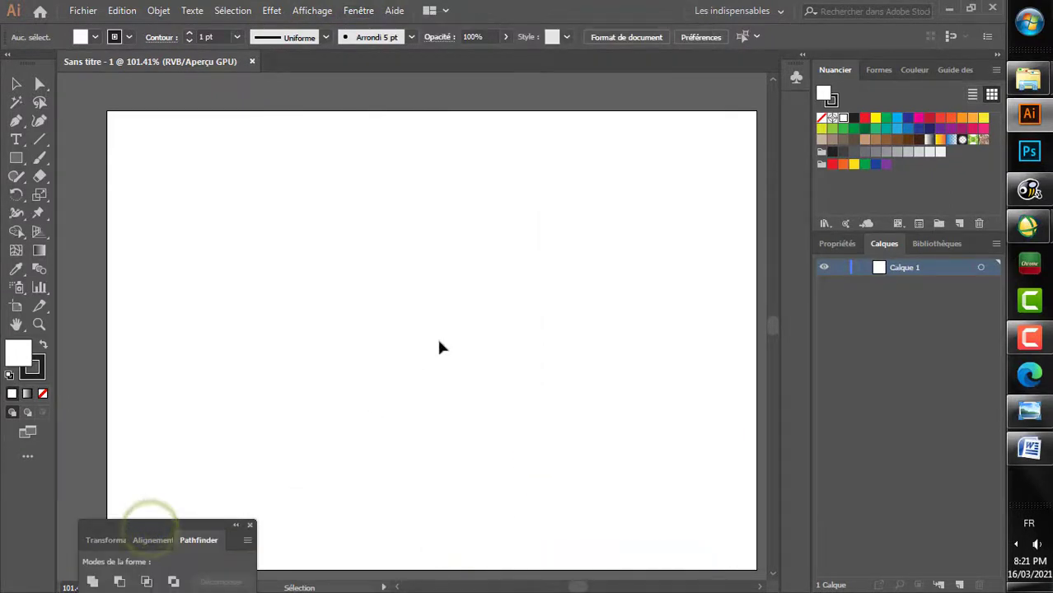
drag(146, 525, 789, 103)
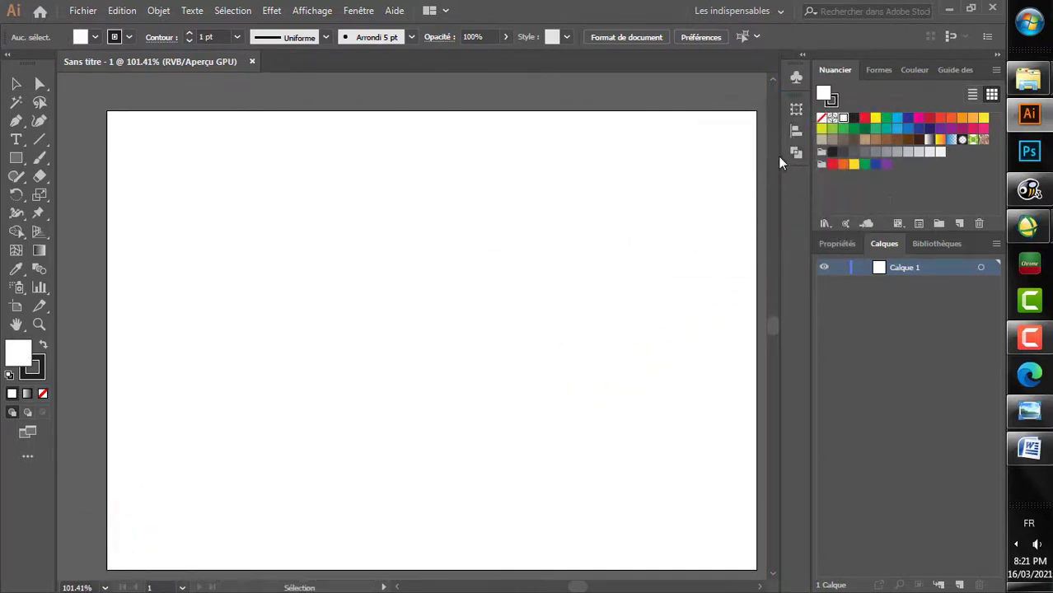
Step: Show the Plans de travail panel group and dock it below Pathfinder in the collapsed panel column
click(358, 11)
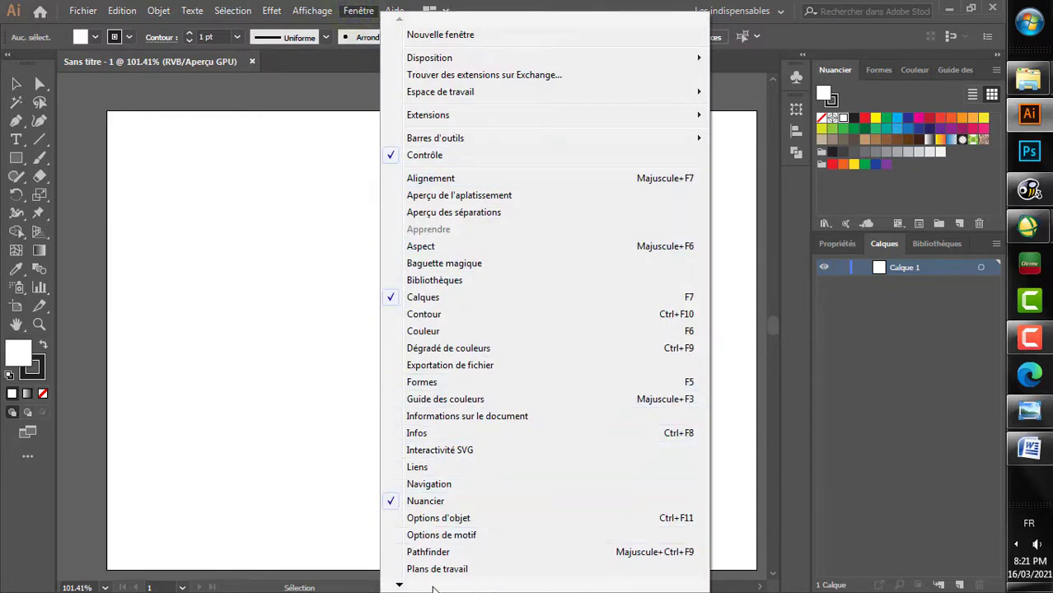
click(455, 554)
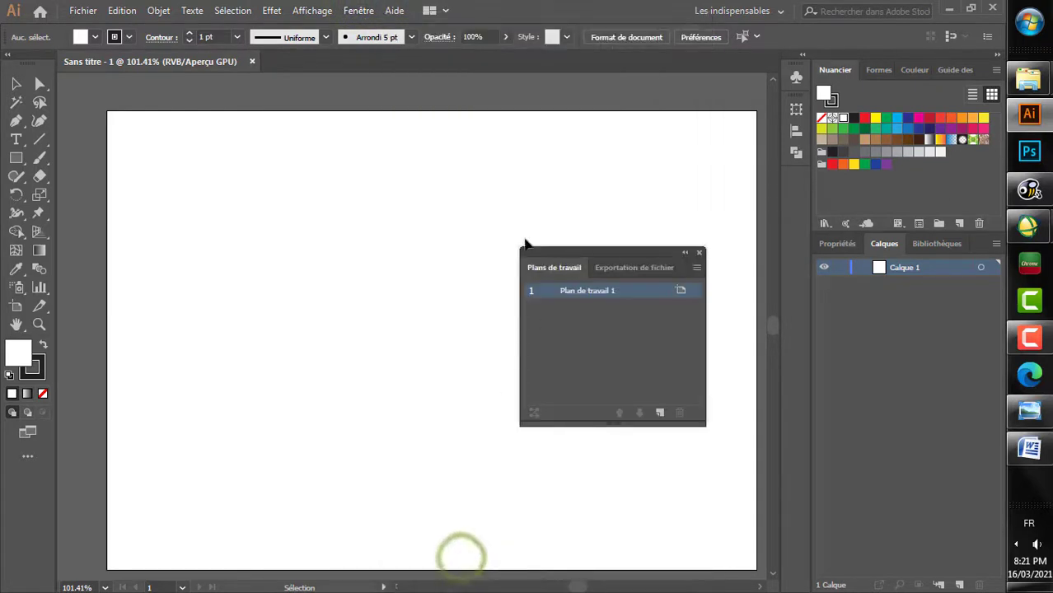
drag(560, 254, 796, 172)
Step: Hide the Avancé toolbar
click(358, 11)
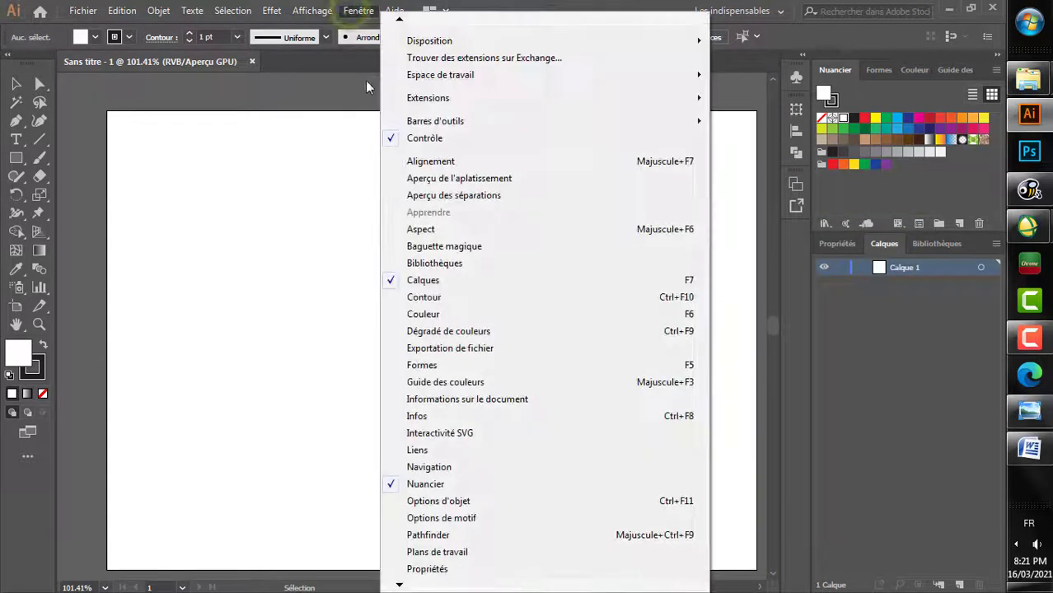
mouse_move(497, 82)
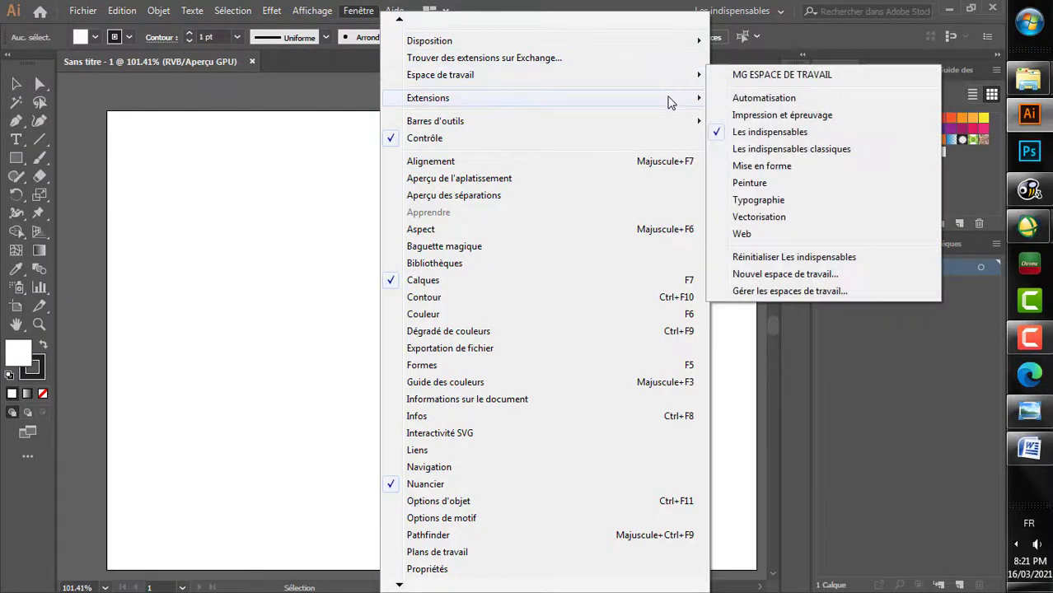
mouse_move(669, 122)
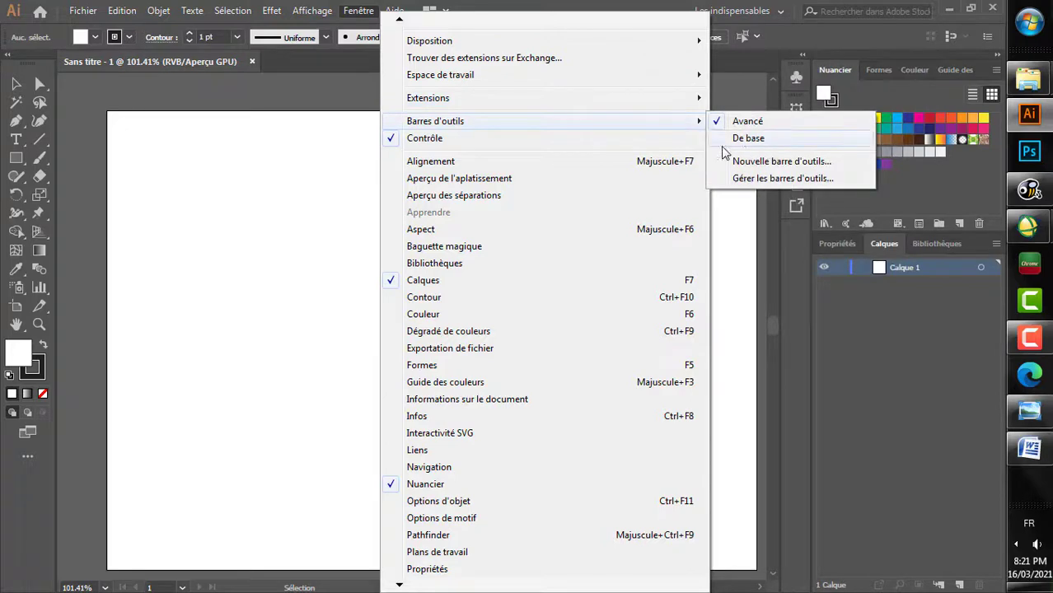
click(754, 122)
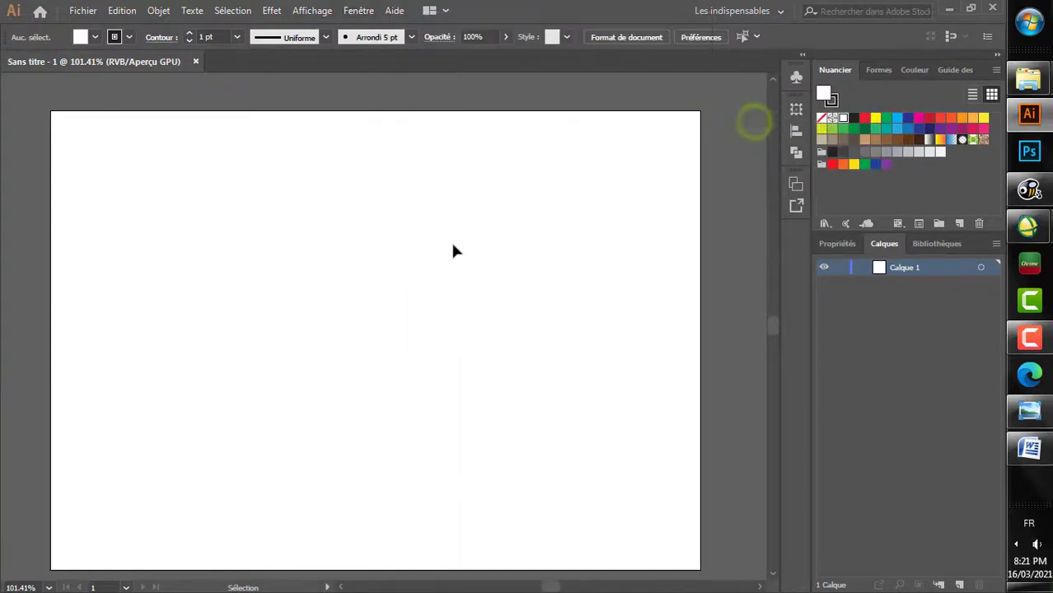
Step: Bring the Avancé toolbar back into the workspace
click(333, 13)
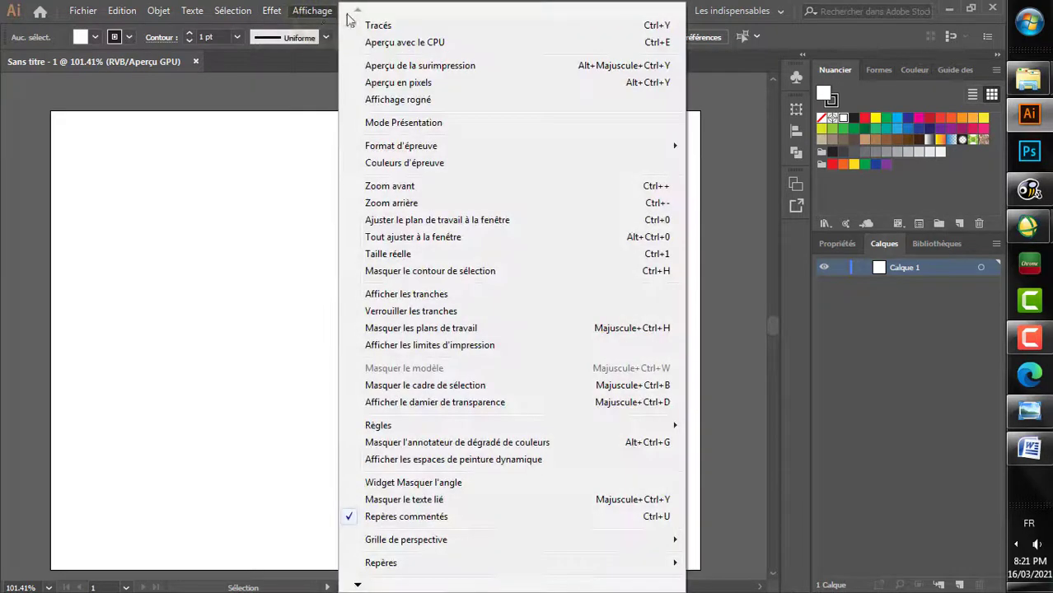
click(317, 13)
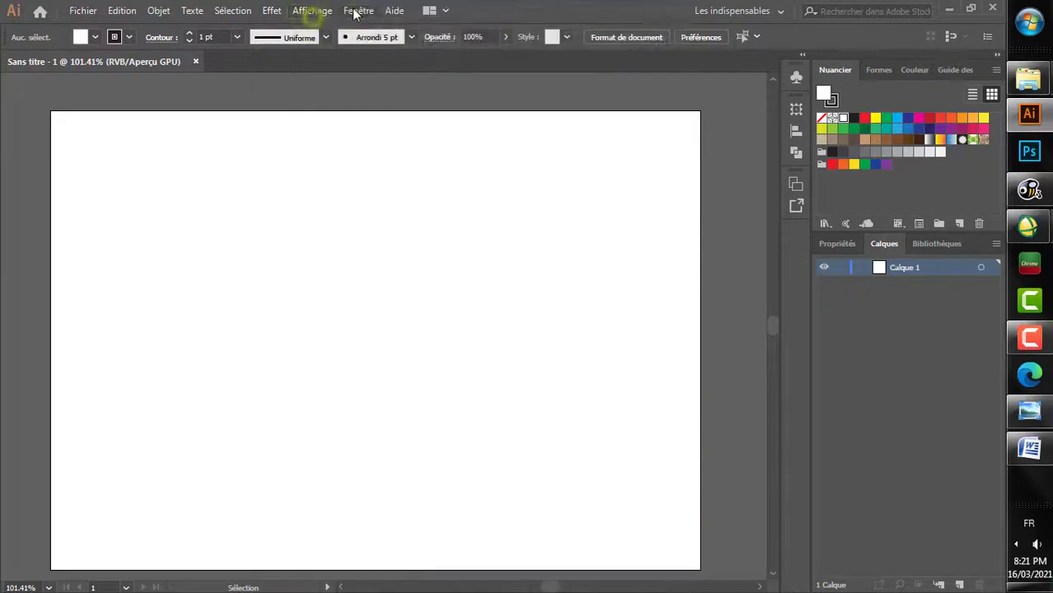
click(357, 11)
click(593, 122)
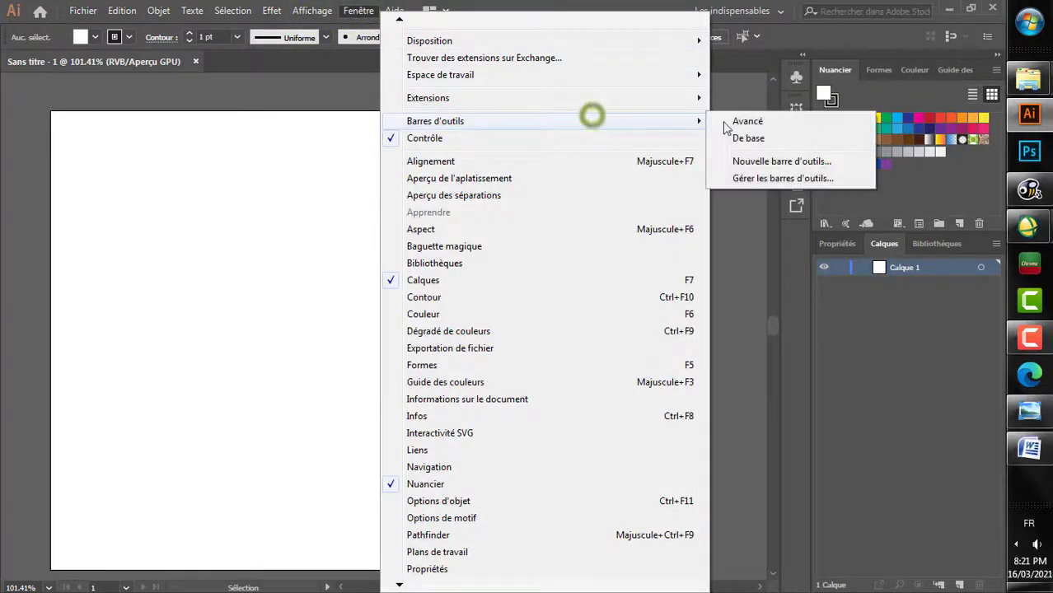
click(730, 124)
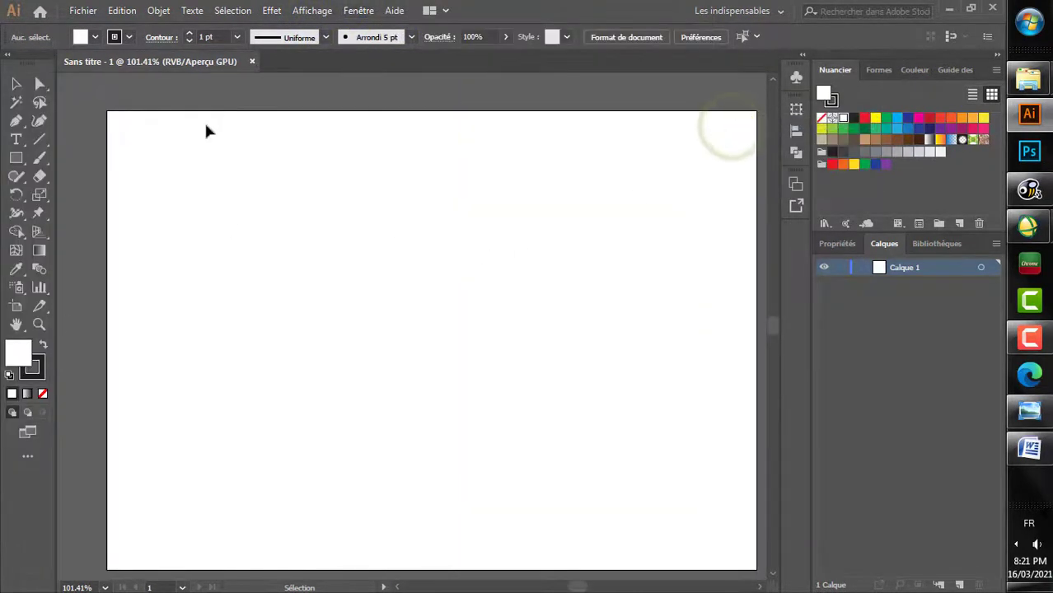
click(18, 84)
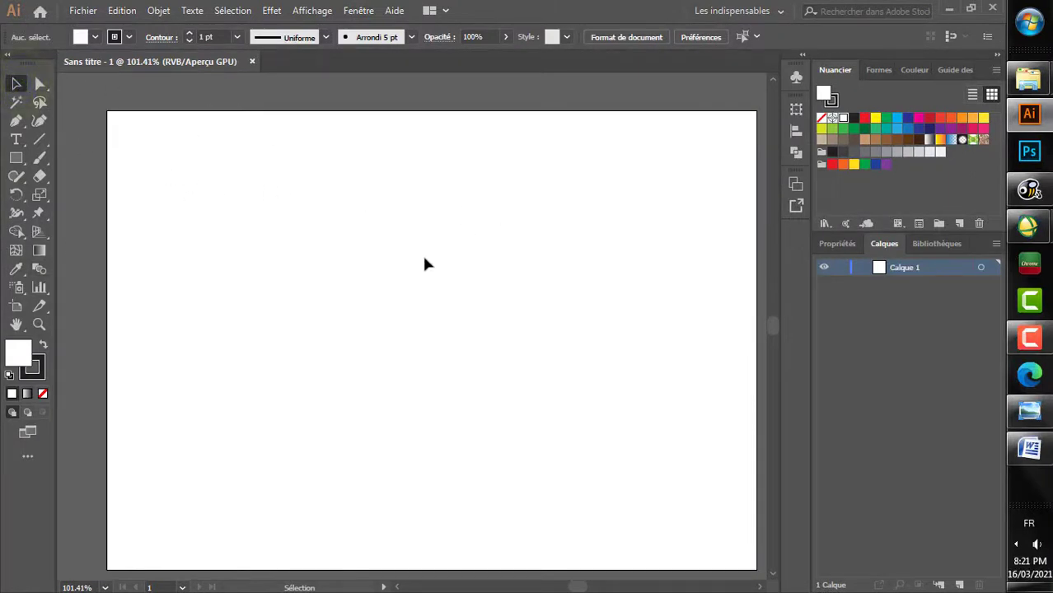
drag(440, 321, 442, 382)
drag(508, 251, 399, 356)
drag(163, 197, 556, 430)
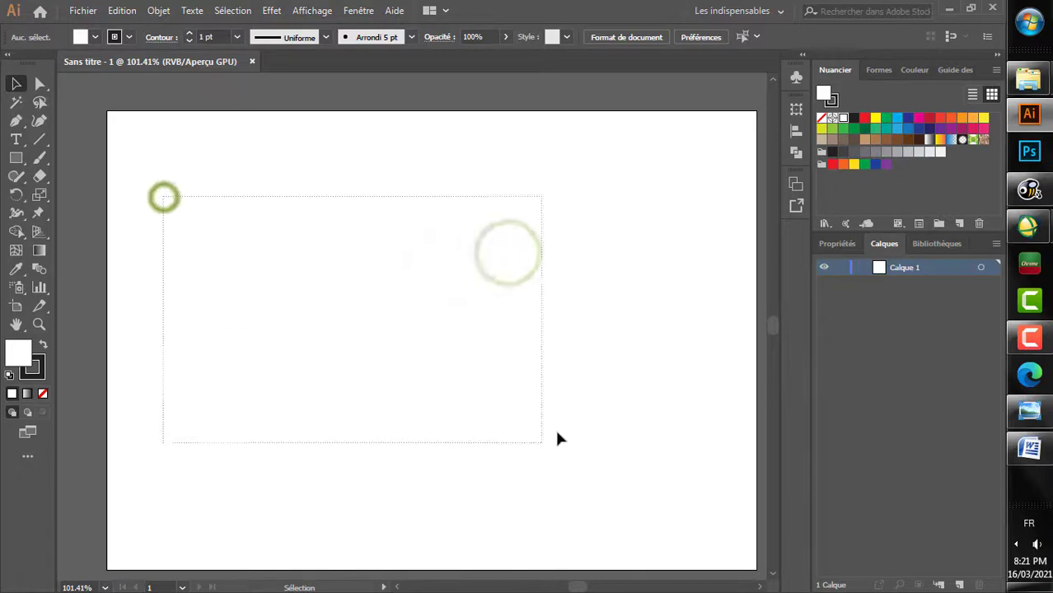
drag(486, 359, 130, 205)
Step: Try out the Line Segment tool with three diagonal lines on the artboard and undo all three
click(39, 139)
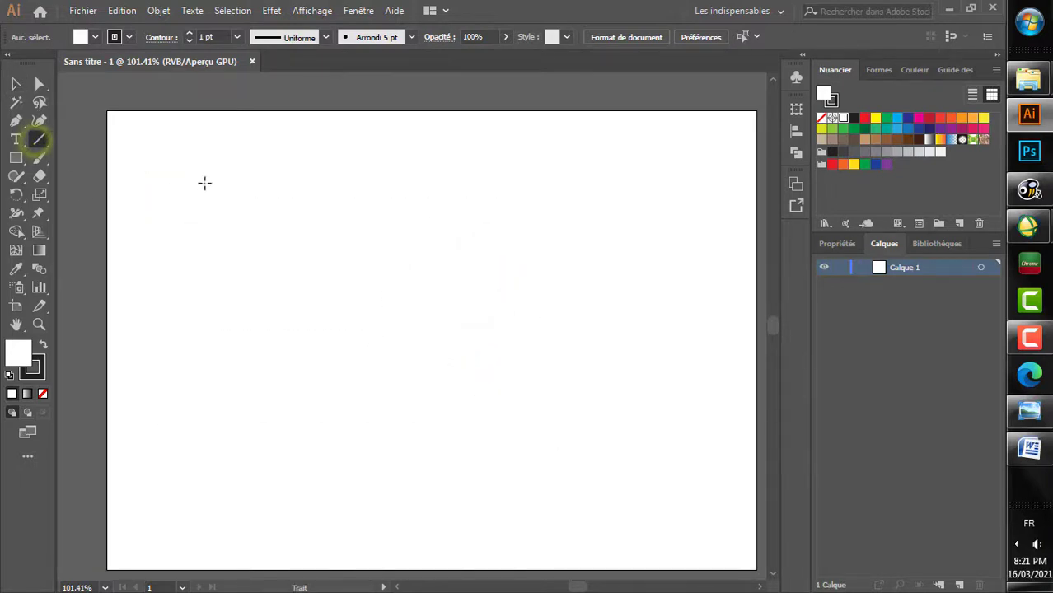
drag(205, 182, 453, 425)
drag(598, 194, 467, 388)
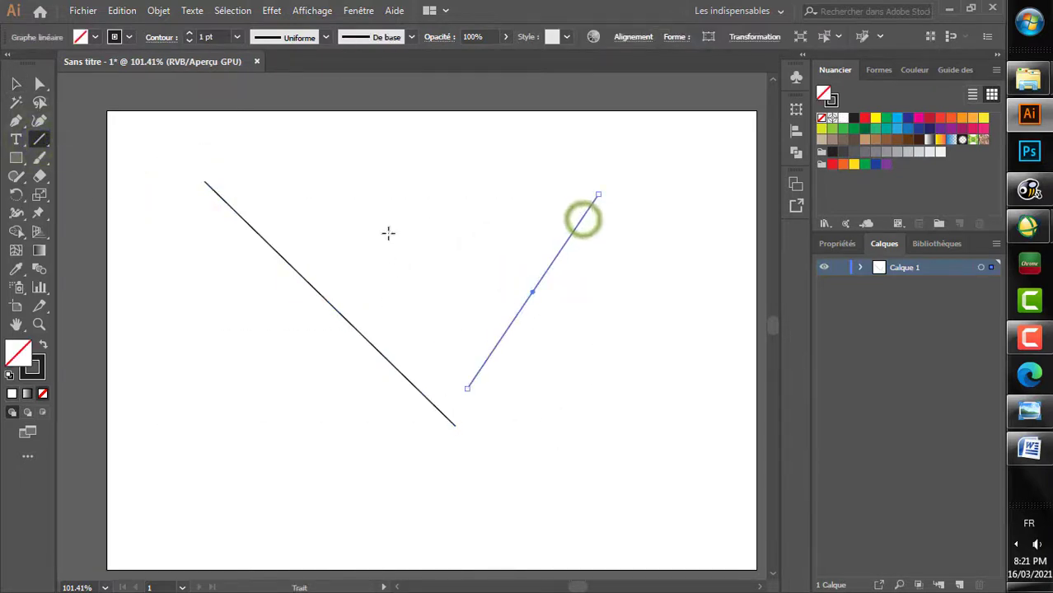
drag(397, 202, 575, 385)
key(ctrl+z)
key(ctrl+z)
key(ctrl+z)
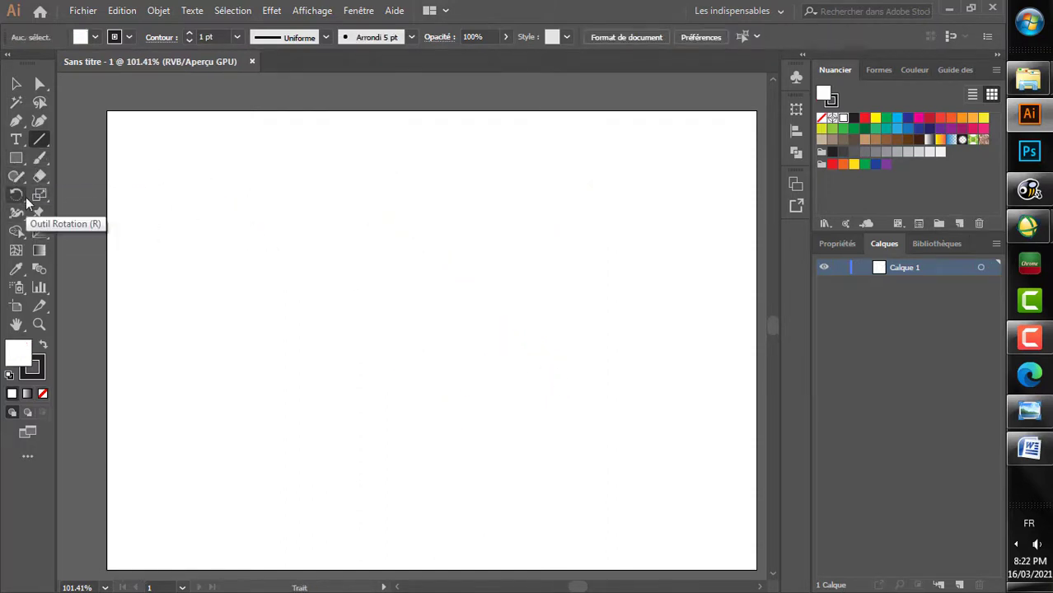
Step: Draw a diagonal line sloping down from the artboard's upper-left area to its middle and rotate it by 45° twice
drag(203, 169, 479, 385)
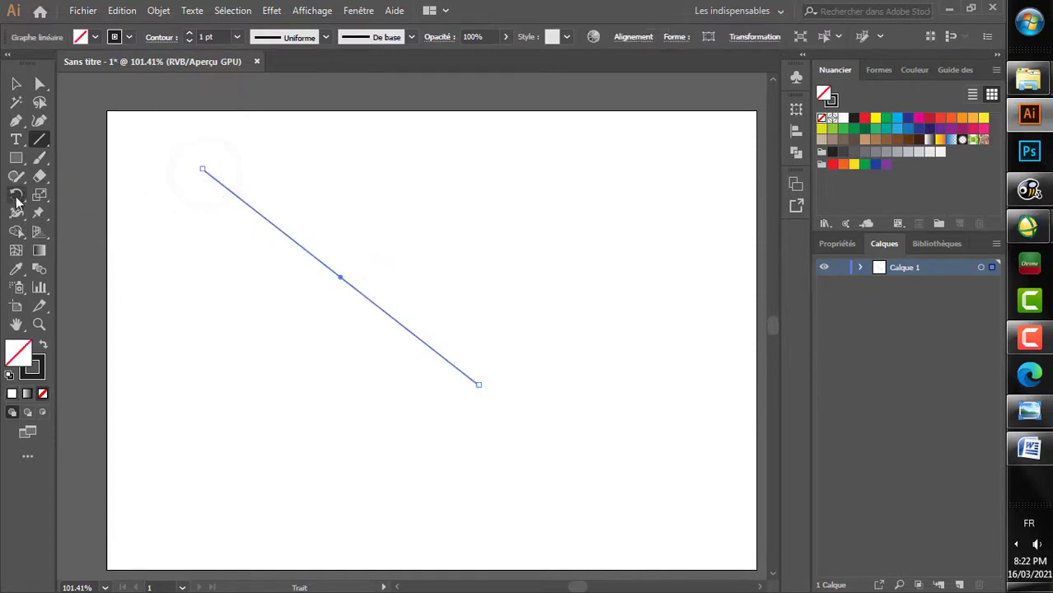
double_click(16, 196)
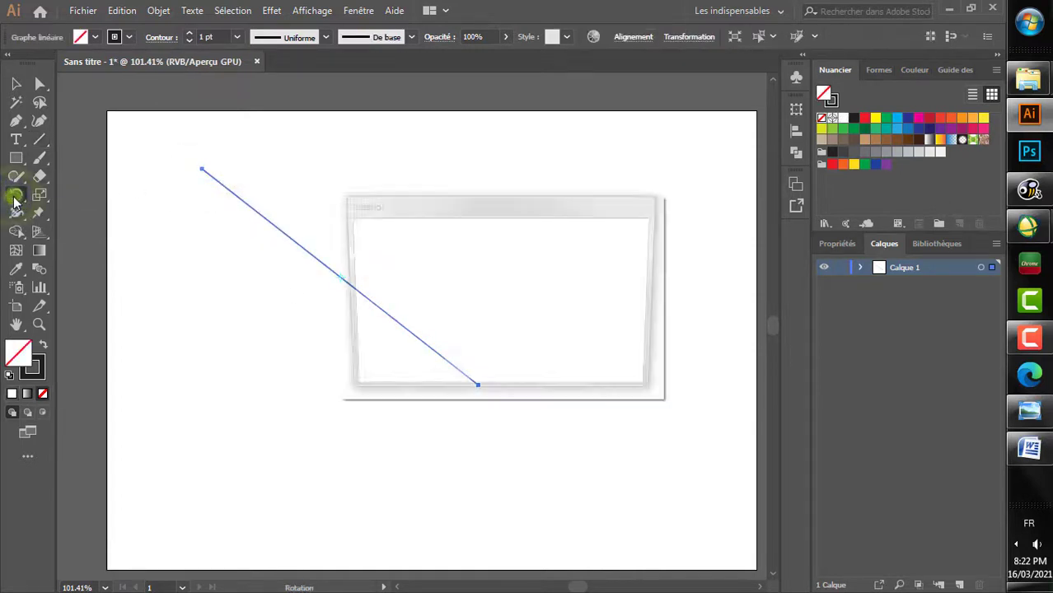
double_click(457, 267)
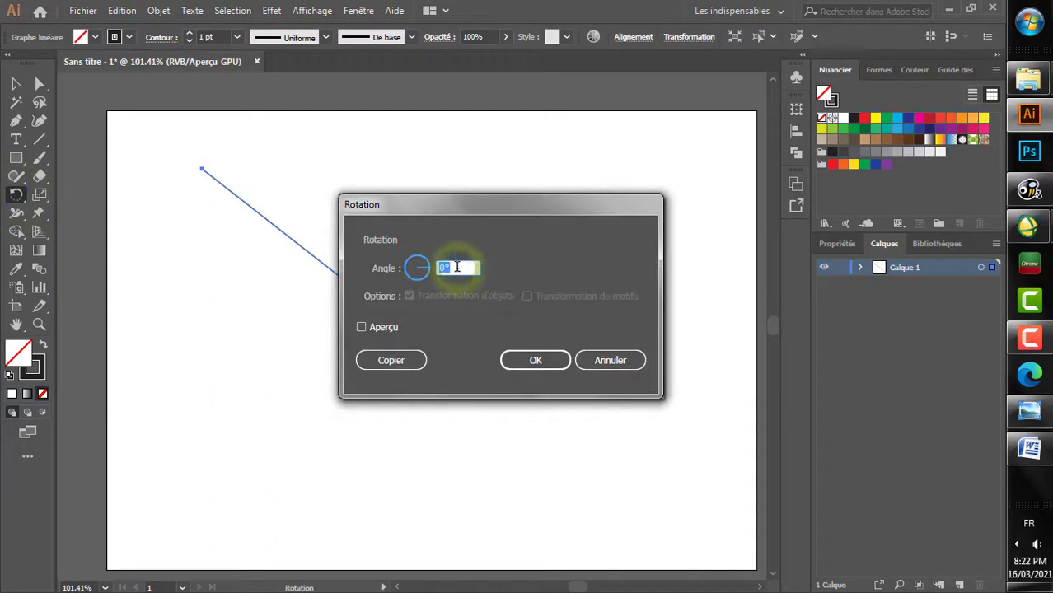
text(45)
click(531, 360)
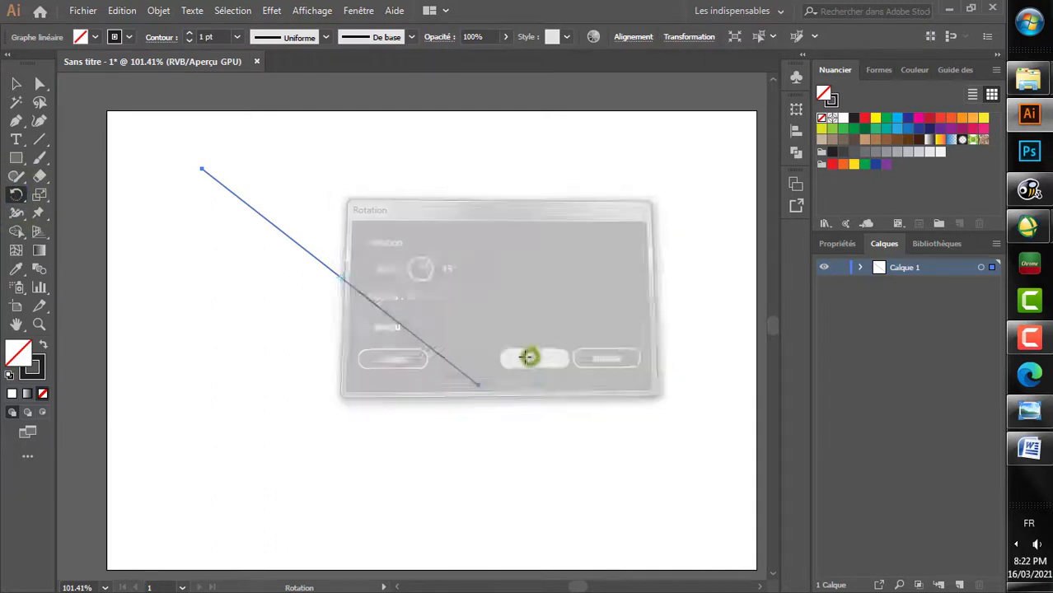
double_click(14, 196)
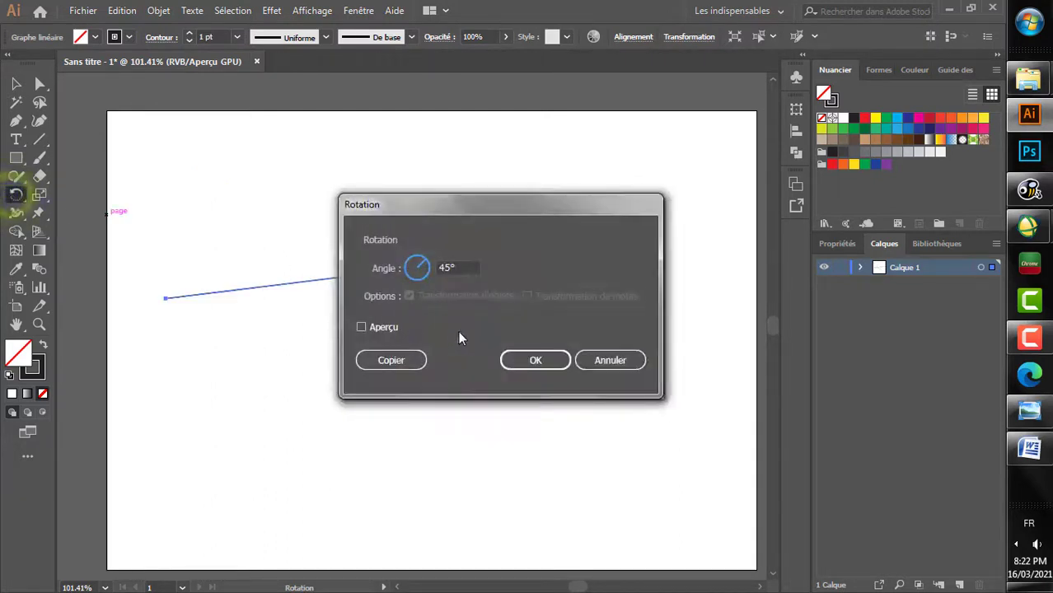
click(521, 360)
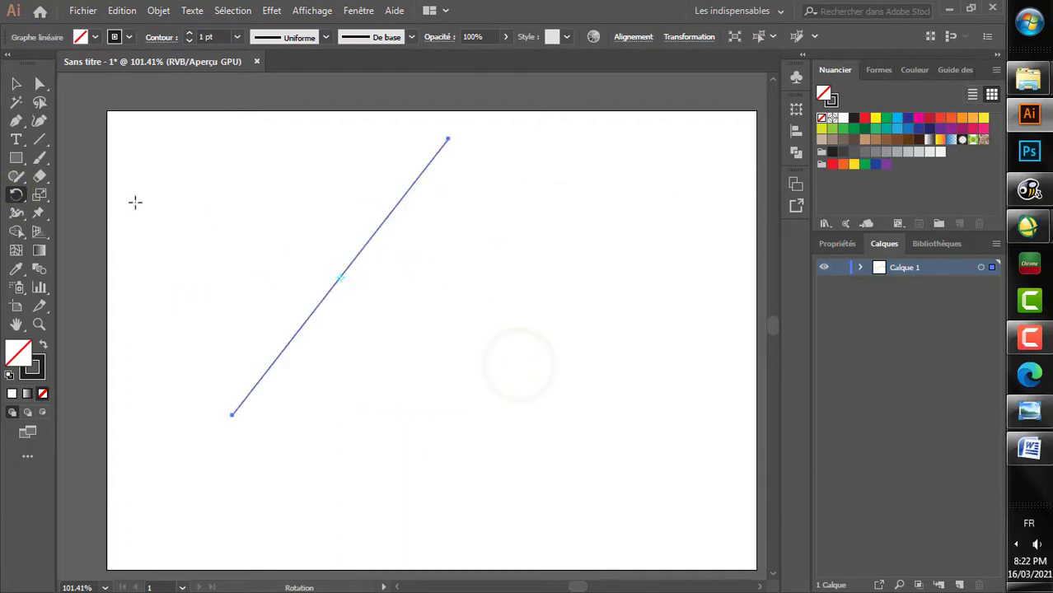
Step: Rotate the line by 90° with the Rotation tool
double_click(14, 198)
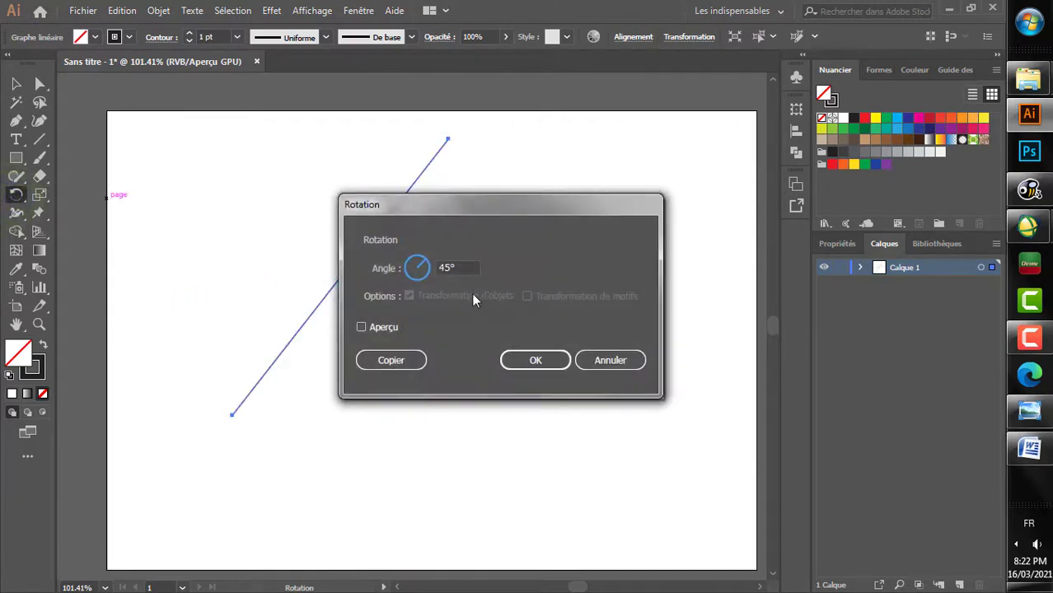
double_click(458, 268)
text(180)
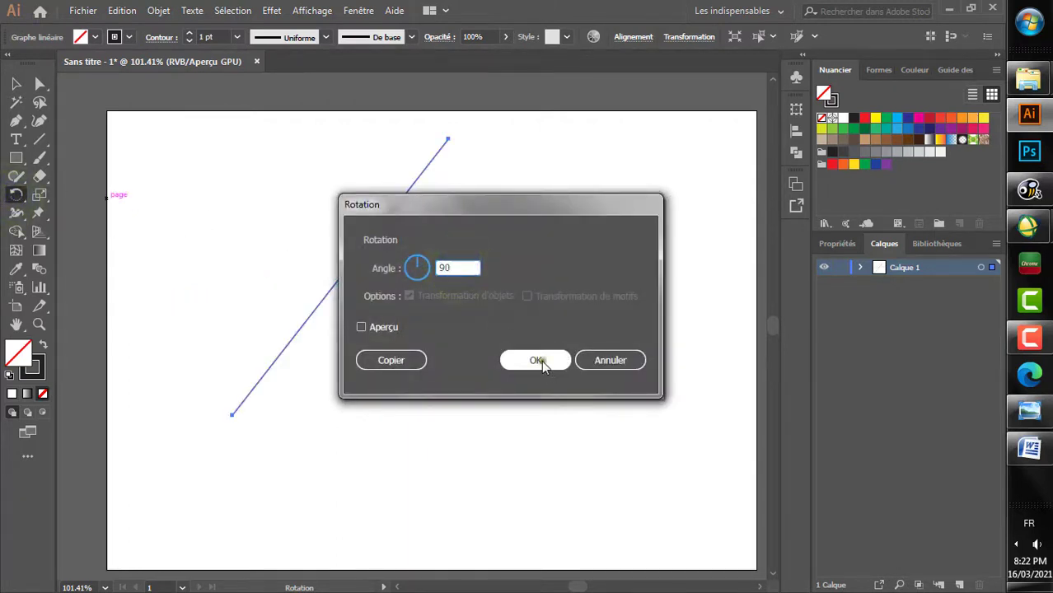
click(539, 361)
drag(320, 283, 243, 224)
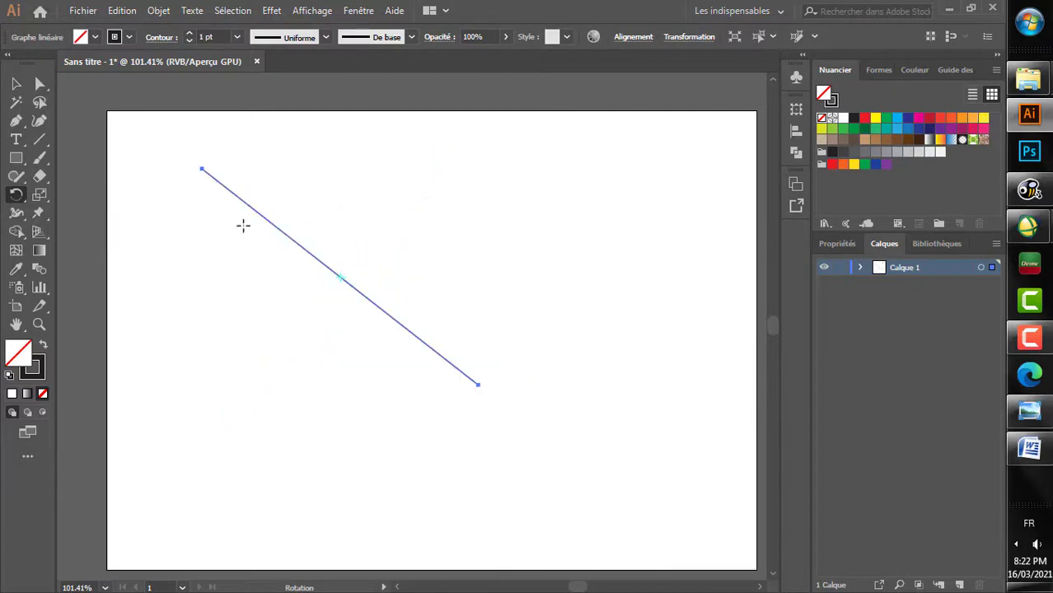
Step: Mirror the line across the horizontal axis with the Miroir tool
click(14, 198)
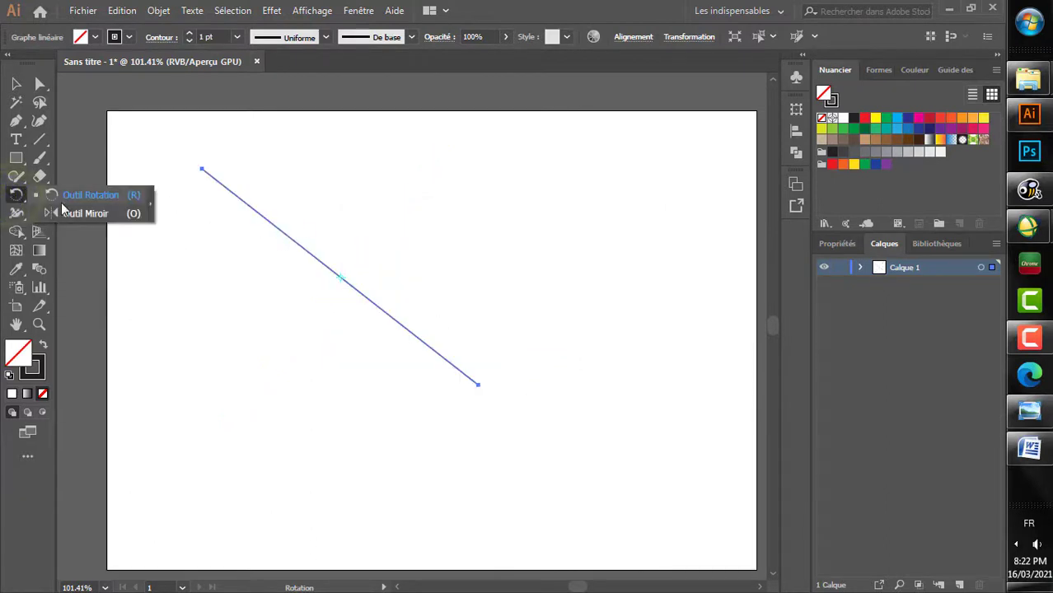
click(134, 216)
double_click(11, 198)
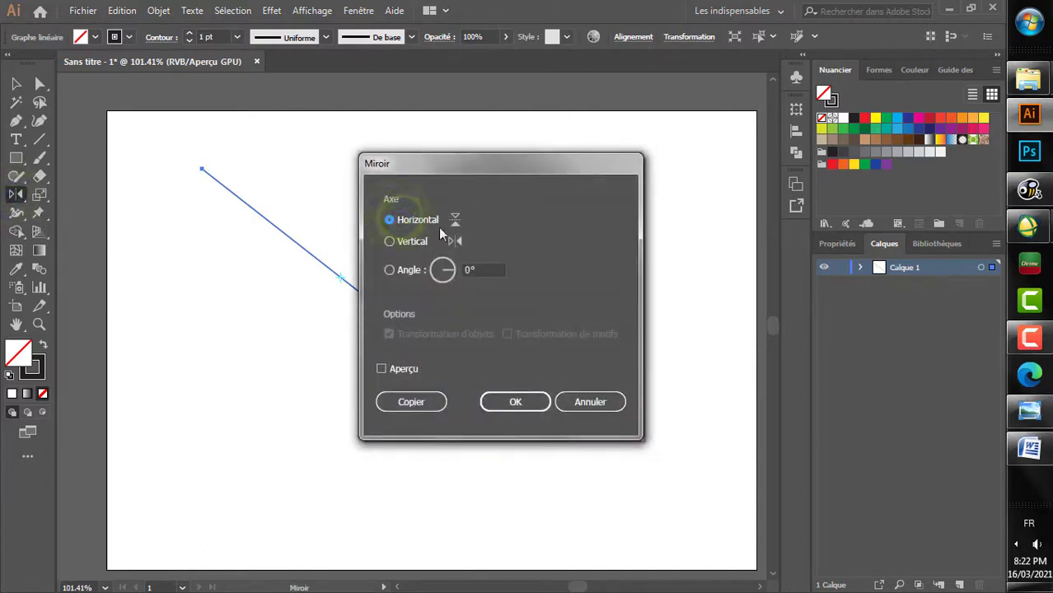
click(507, 403)
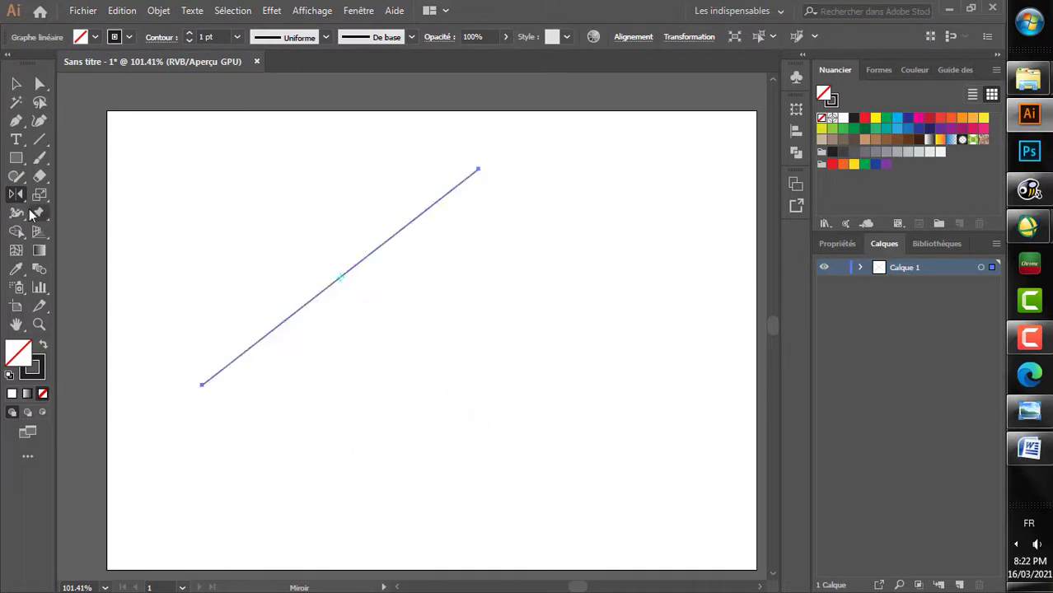
Step: Delete the mirrored diagonal line from the artboard
click(22, 84)
drag(338, 192, 477, 349)
right_click(374, 218)
drag(307, 200, 455, 369)
key(Delete)
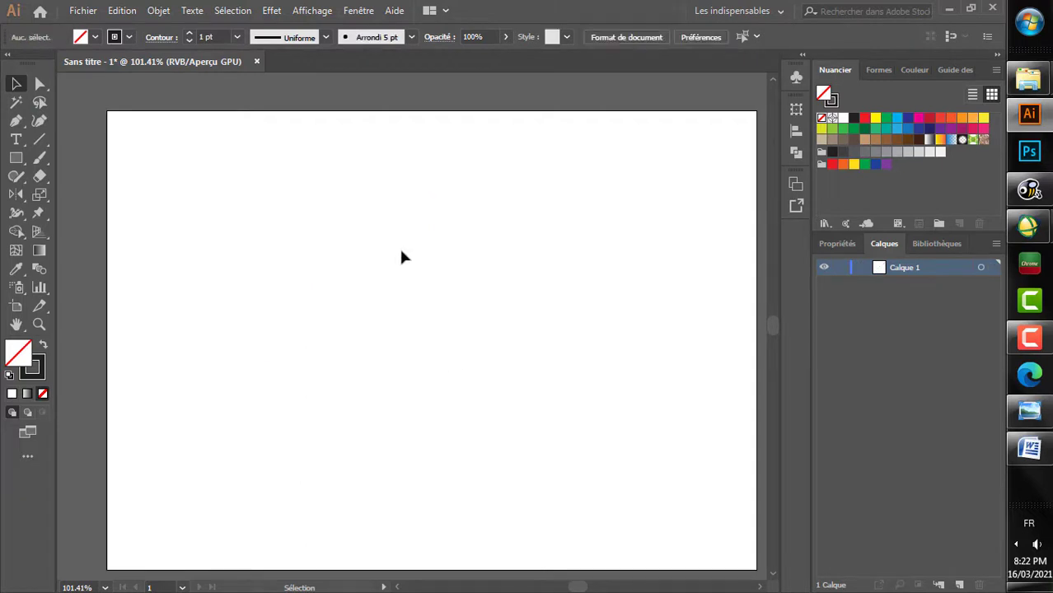
scroll(355, 237, right, 1)
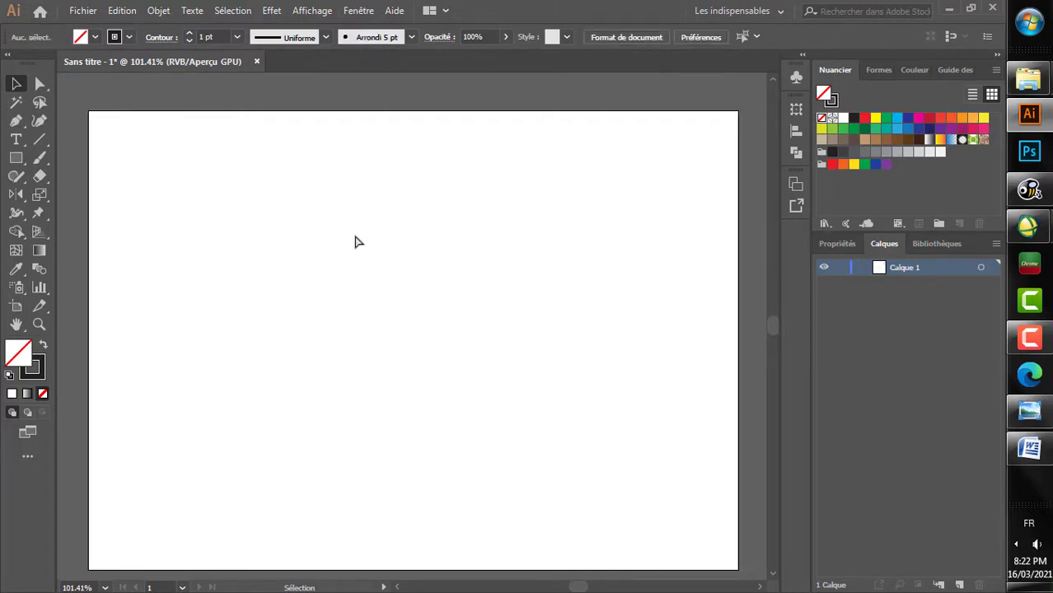
scroll(355, 237, down, 1)
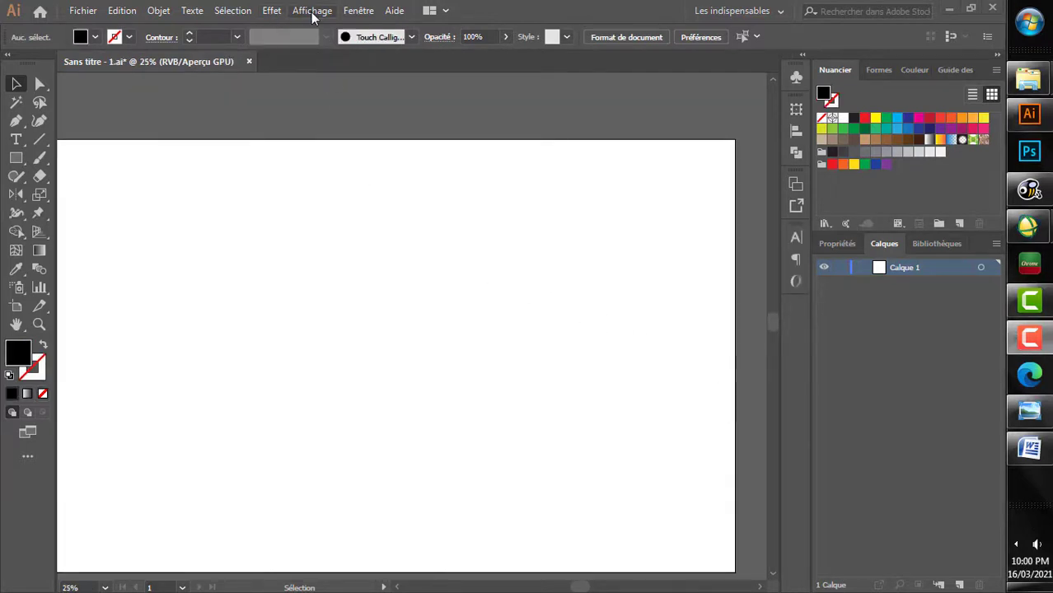
click(312, 12)
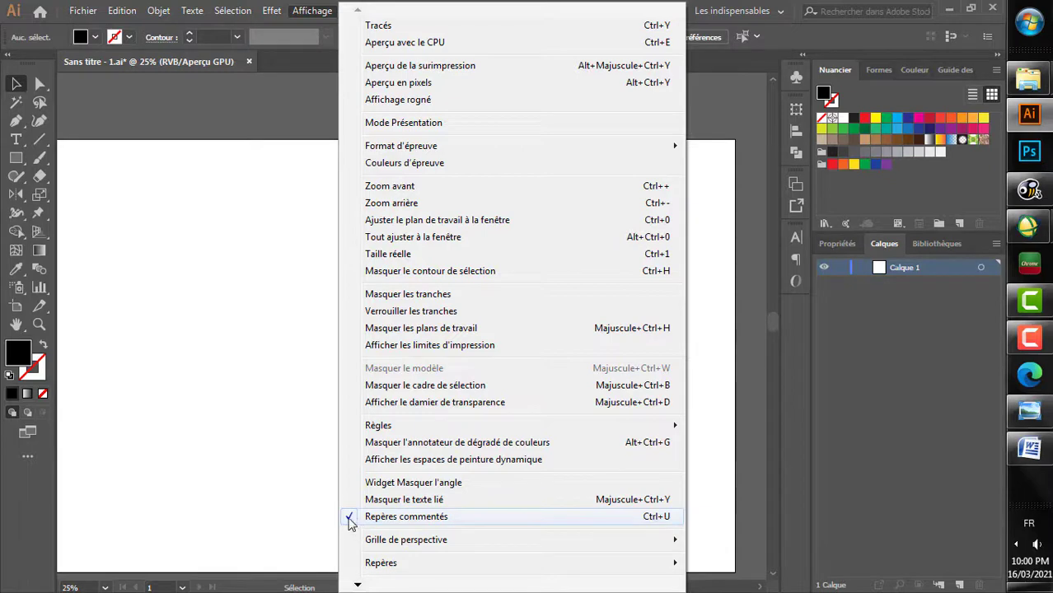
click(293, 323)
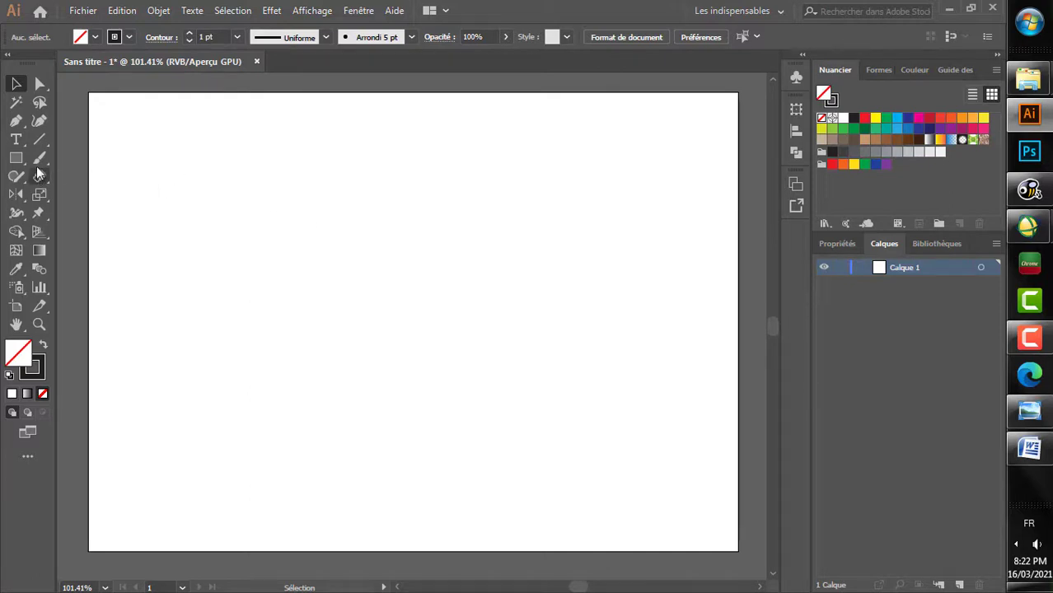
Step: Create a horizontal line 120 mm long at an angle of 0° in the artboard's upper half
click(39, 139)
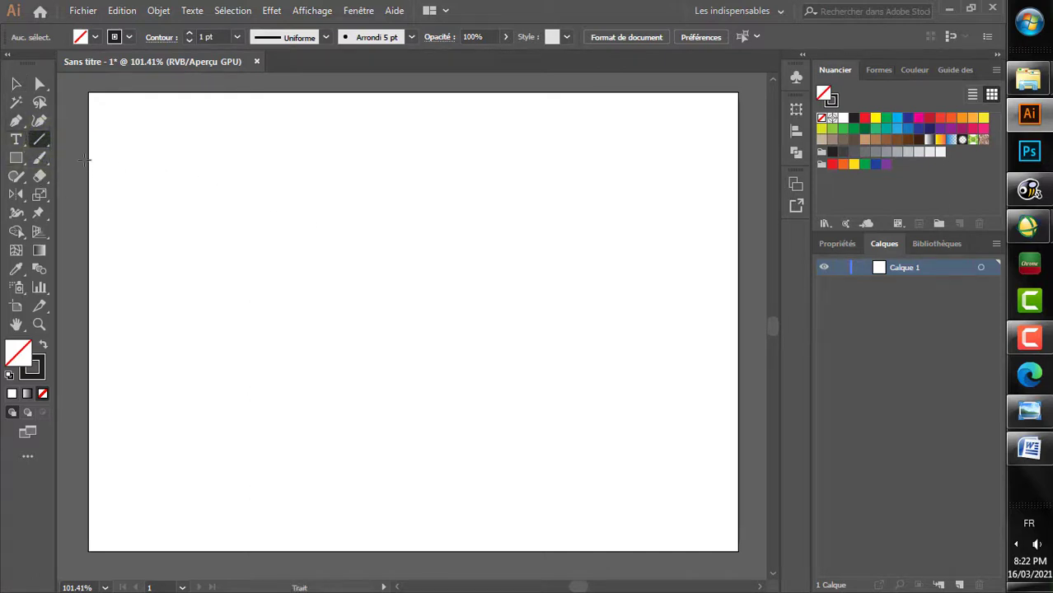
click(246, 264)
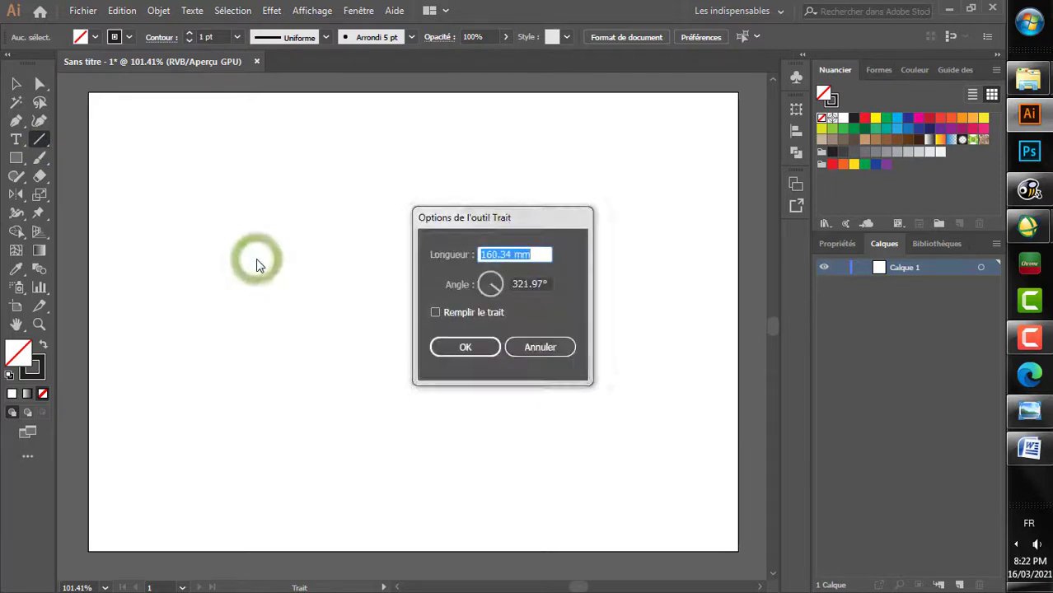
text(12)
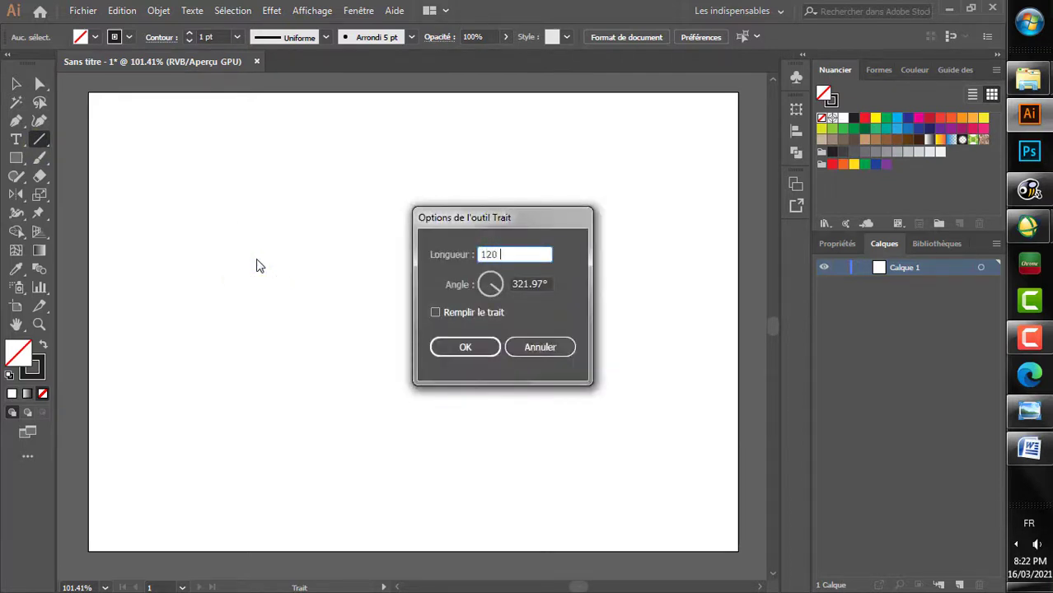
double_click(527, 284)
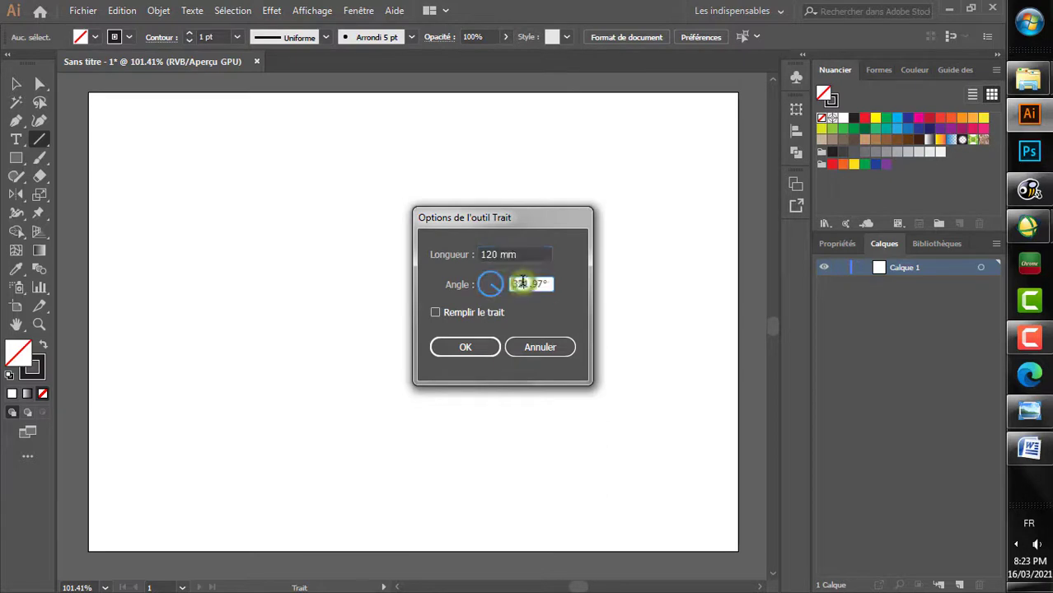
text(0)
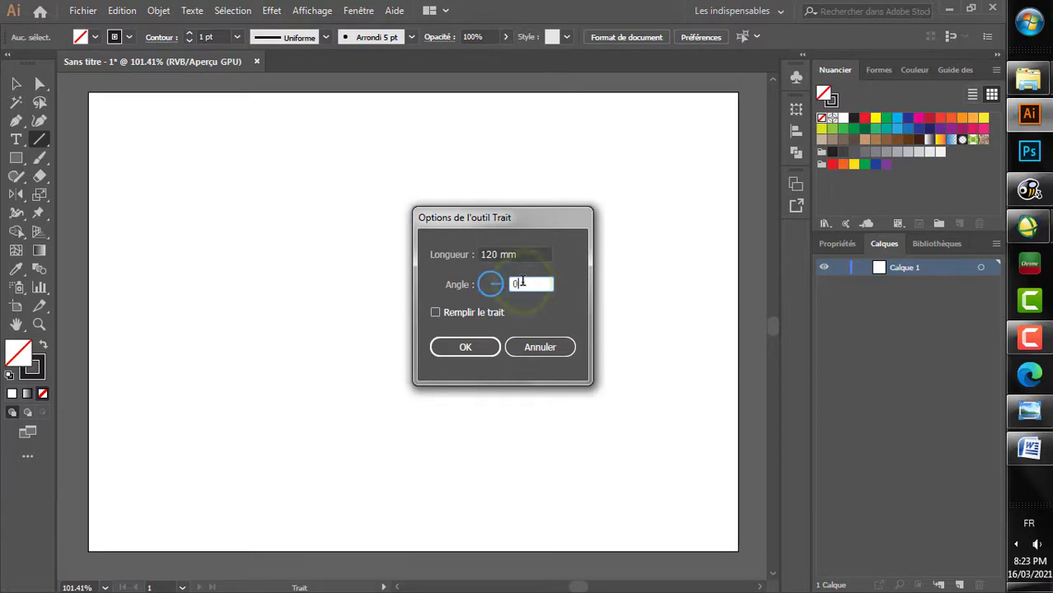
click(465, 348)
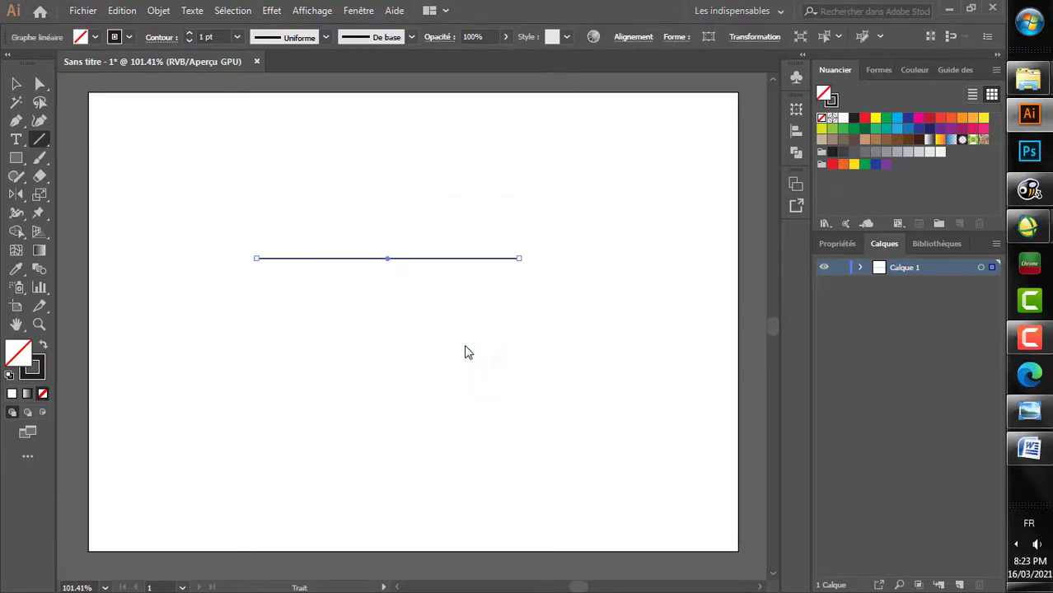
Step: Copy and paste the 120 mm line and place the copy just below the original with their ends aligned
key(v)
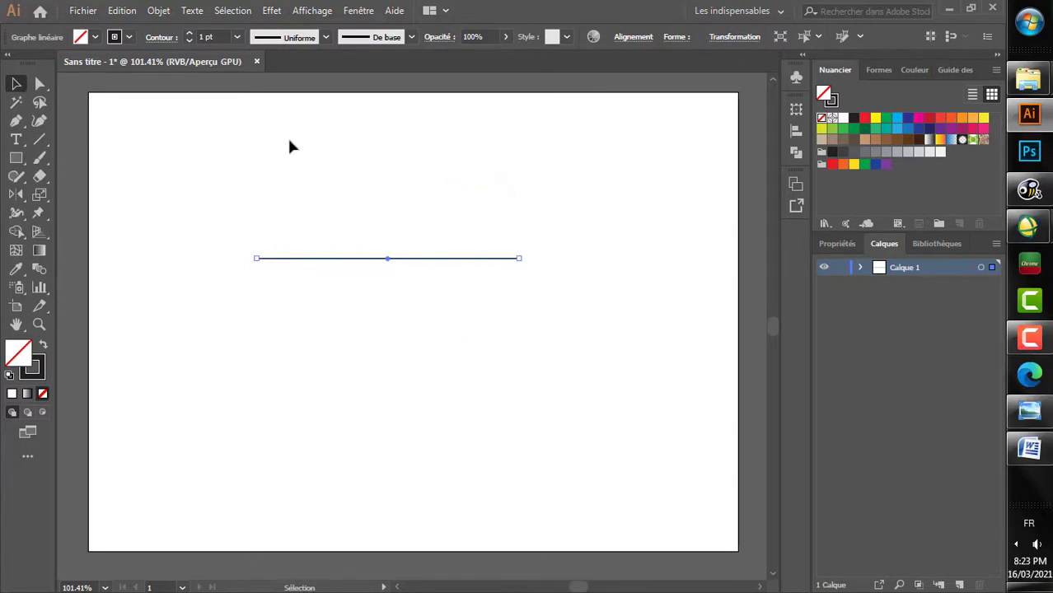
click(123, 10)
click(168, 86)
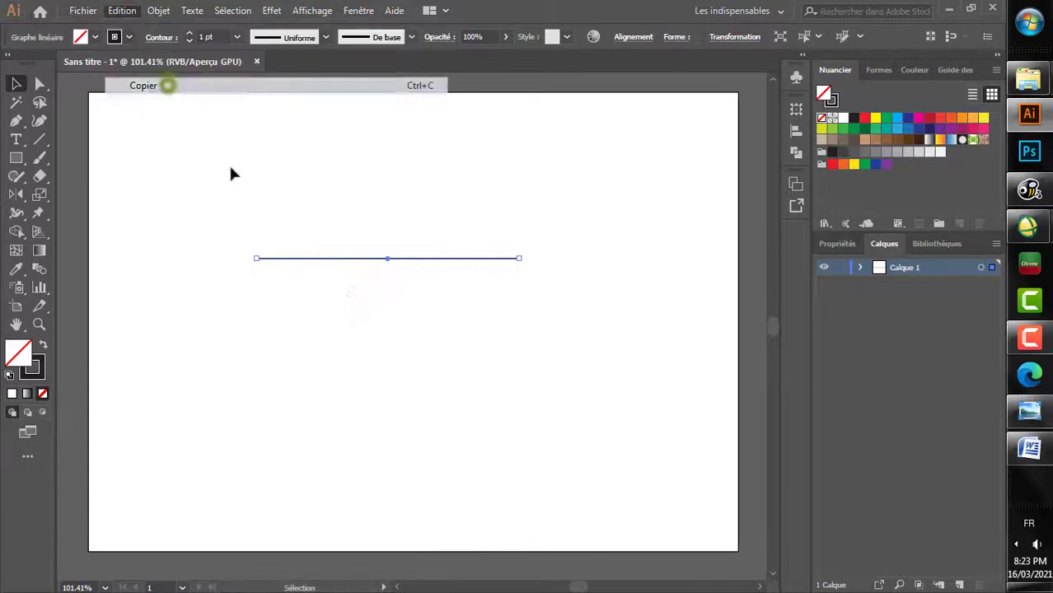
click(346, 296)
click(121, 11)
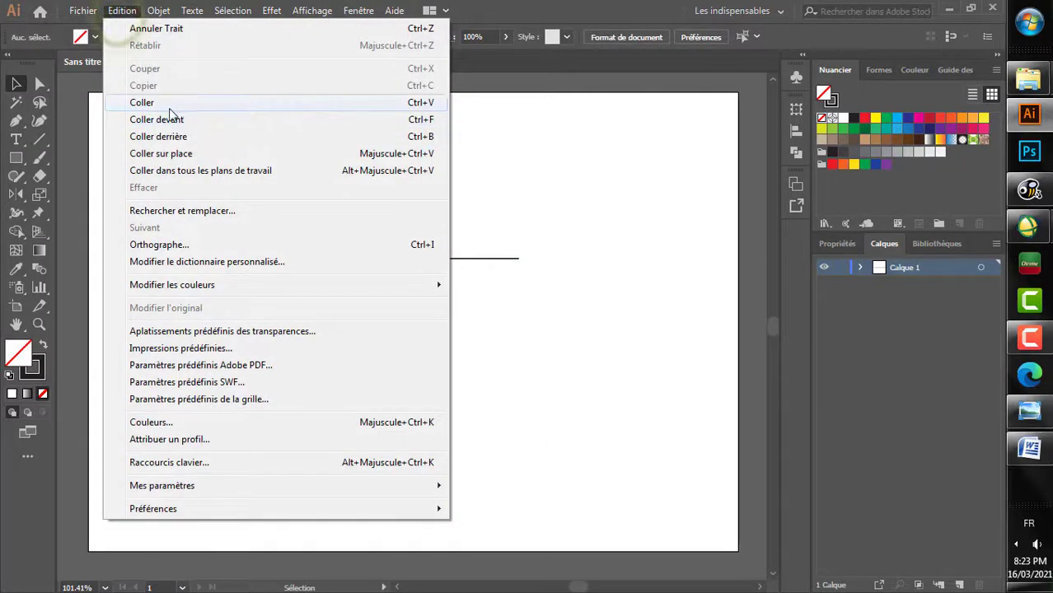
click(160, 105)
drag(454, 324, 424, 296)
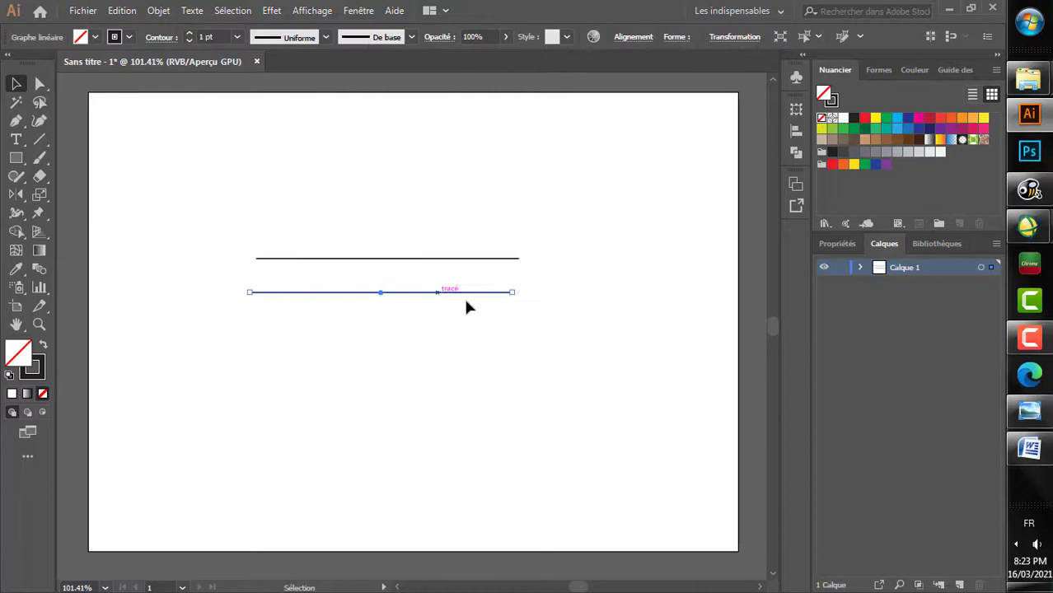
drag(492, 300, 499, 295)
click(527, 277)
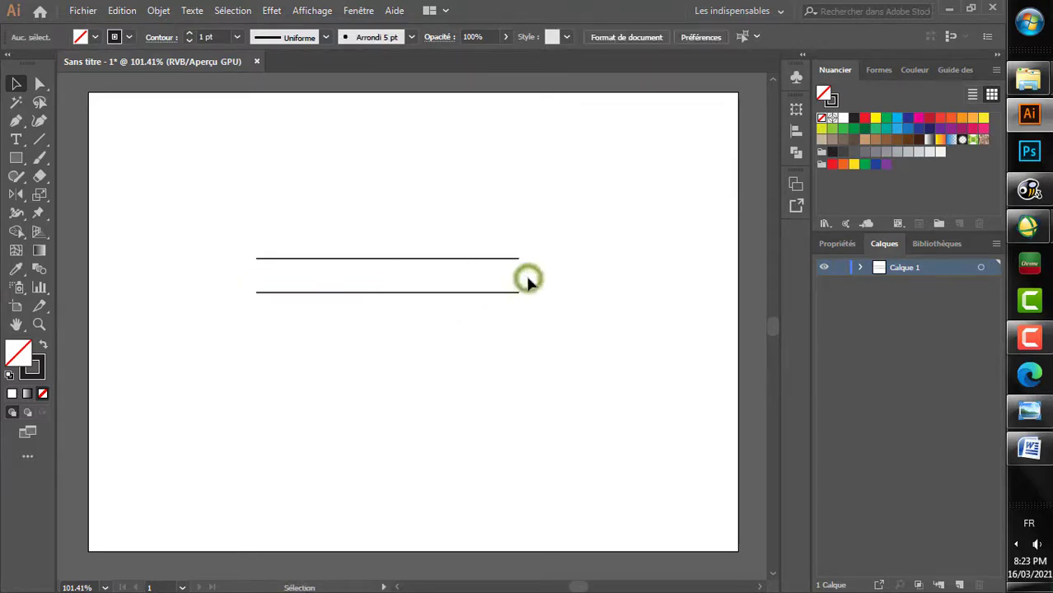
Step: Create a 2 mm line at 0° beyond the right end of the upper long line
alt+scroll(533, 262, up, 5)
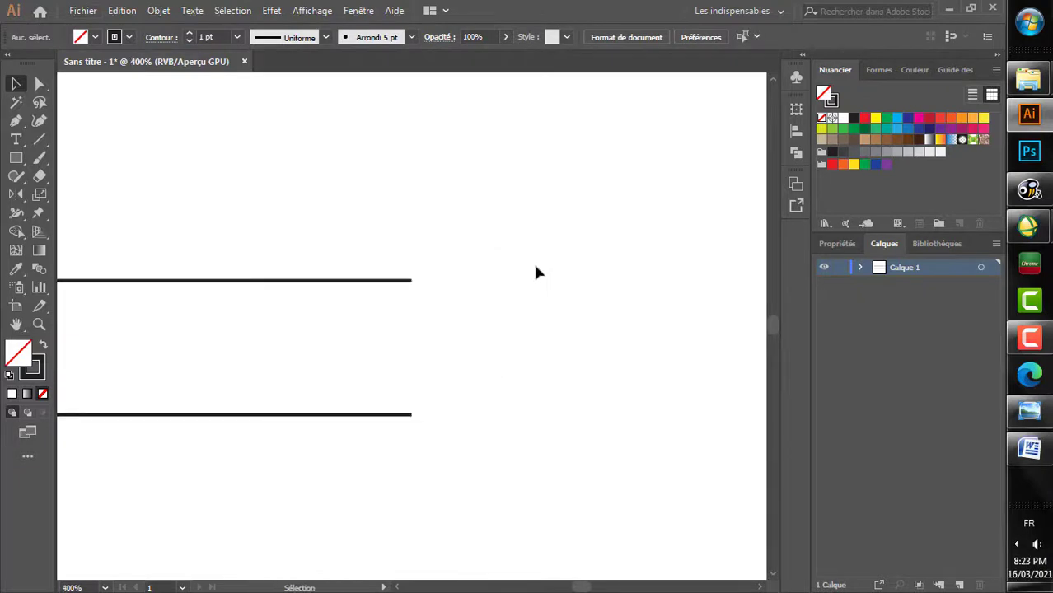
click(39, 138)
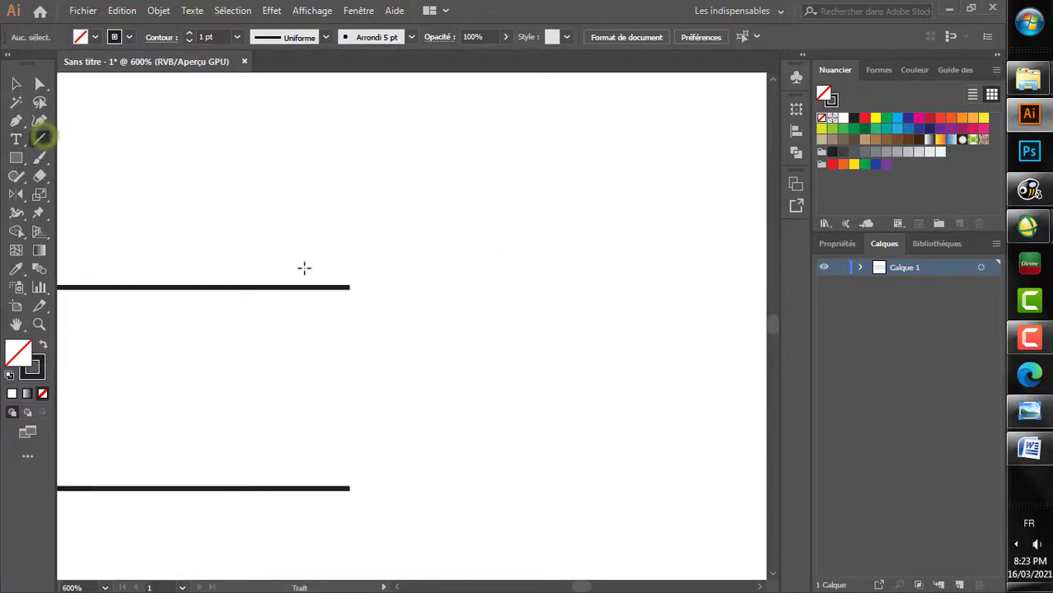
click(411, 260)
text(2)
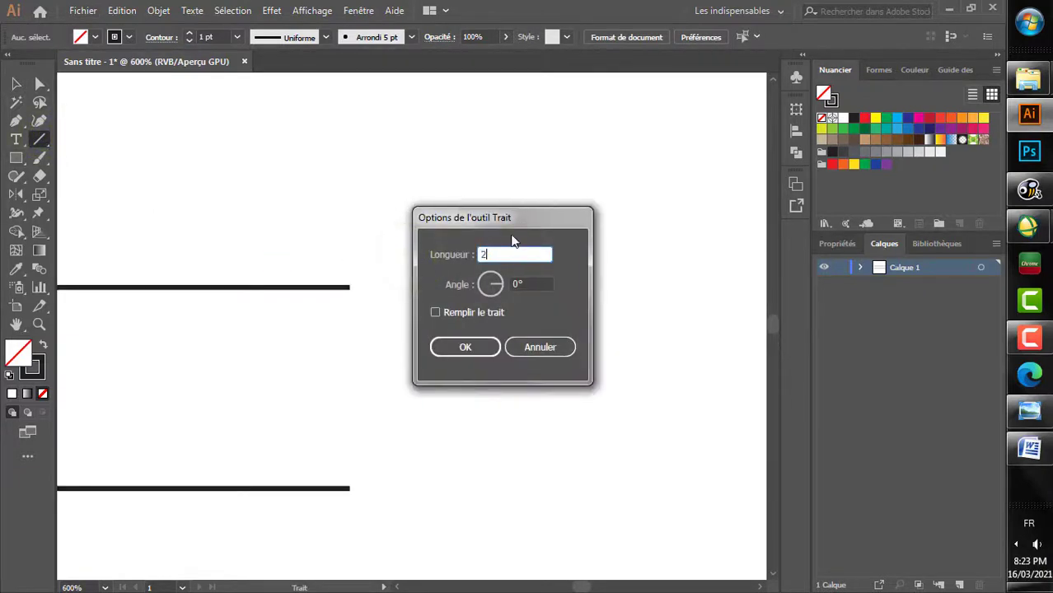
click(466, 346)
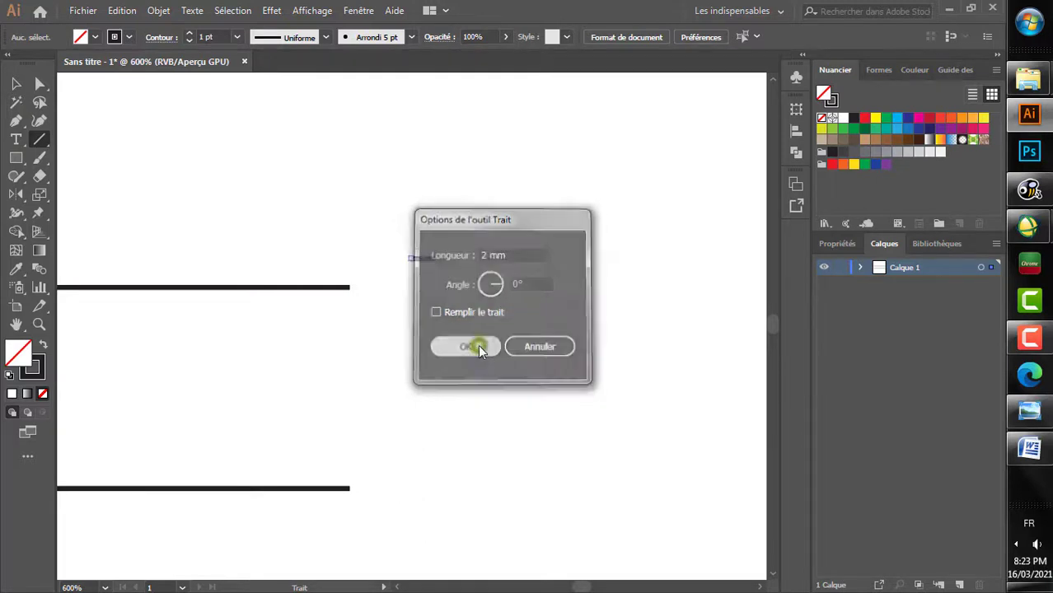
Step: Rotate the 2 mm line by 45° with the Rotation tool
click(15, 84)
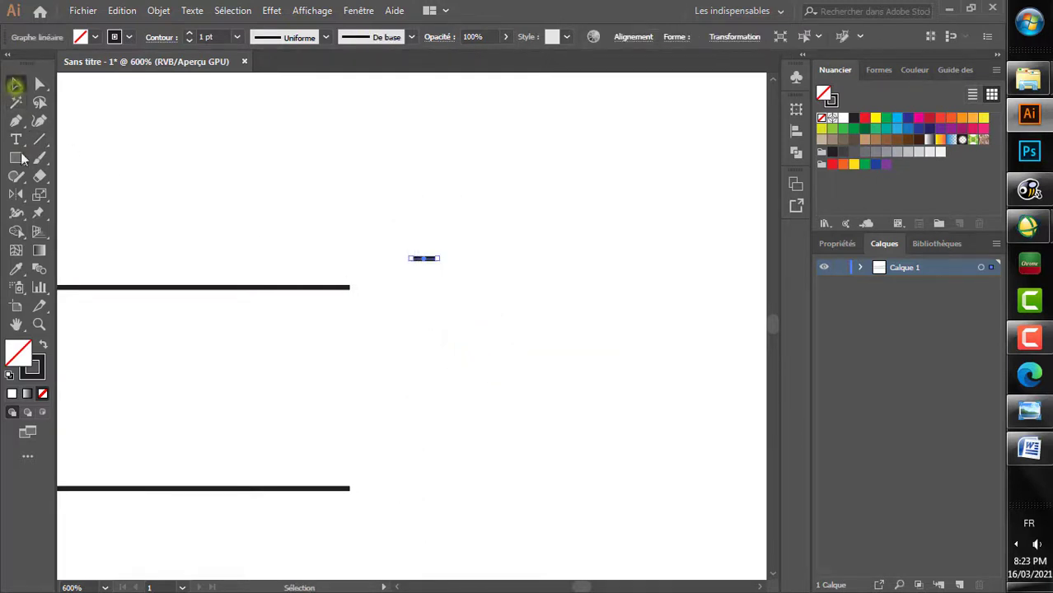
click(17, 195)
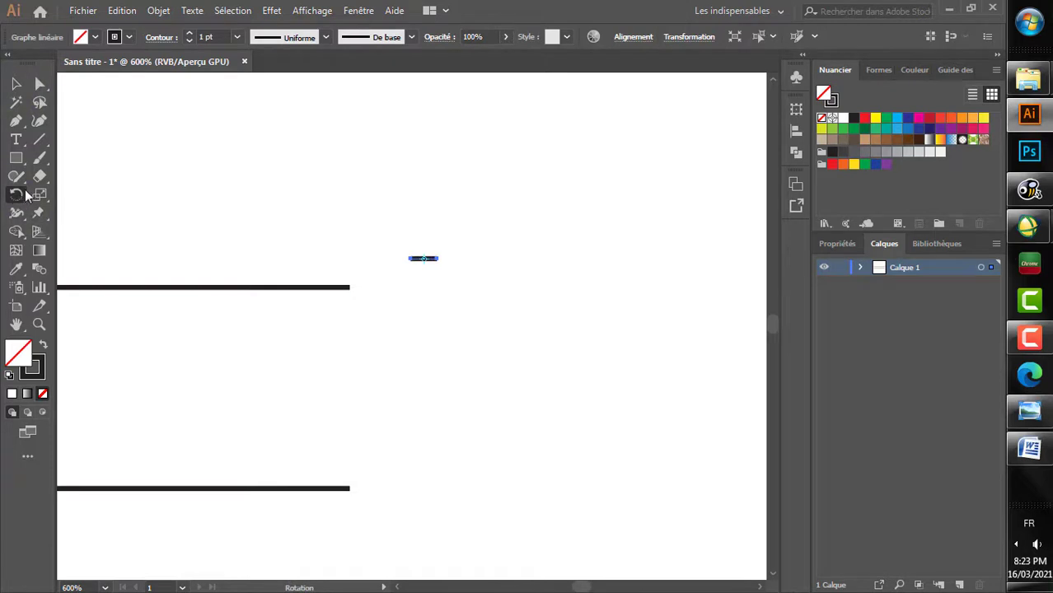
double_click(18, 198)
double_click(442, 267)
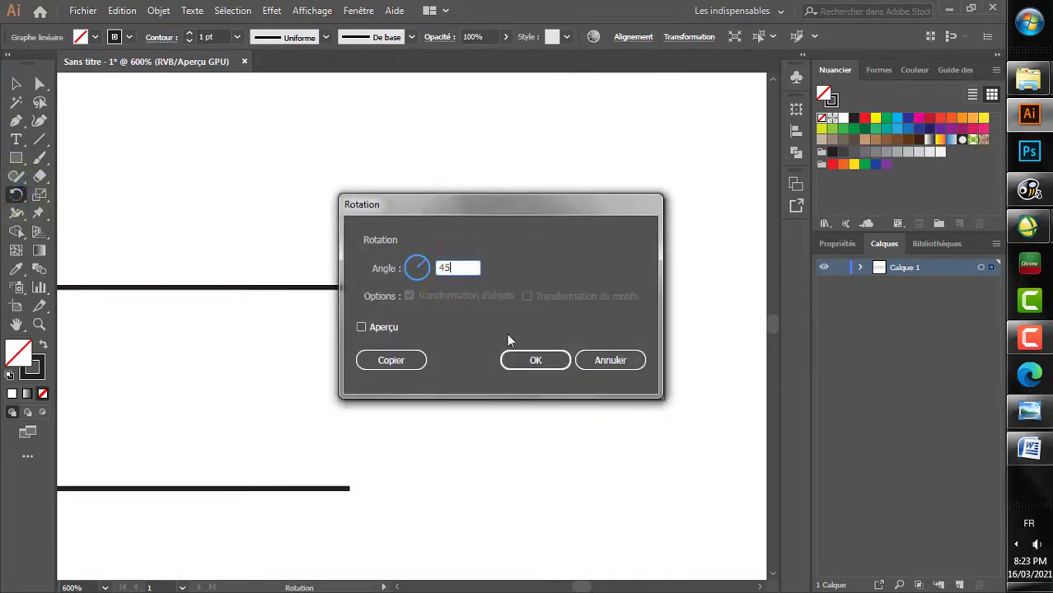
click(531, 360)
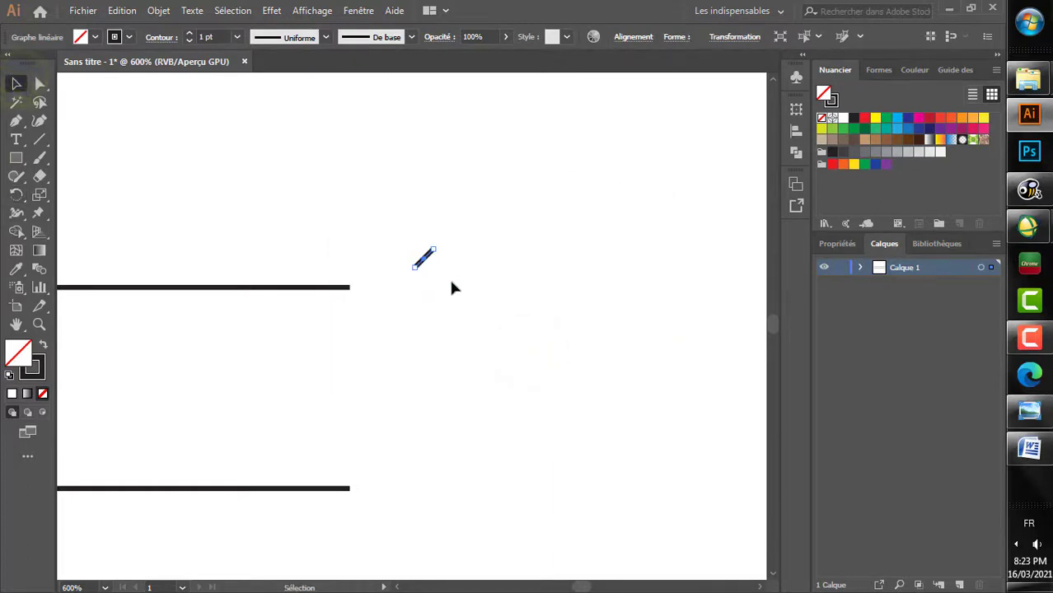
Step: Make a mirrored copy of the short line across the horizontal axis and move it directly below to form a left-pointing chevron
scroll(436, 269, up, 4)
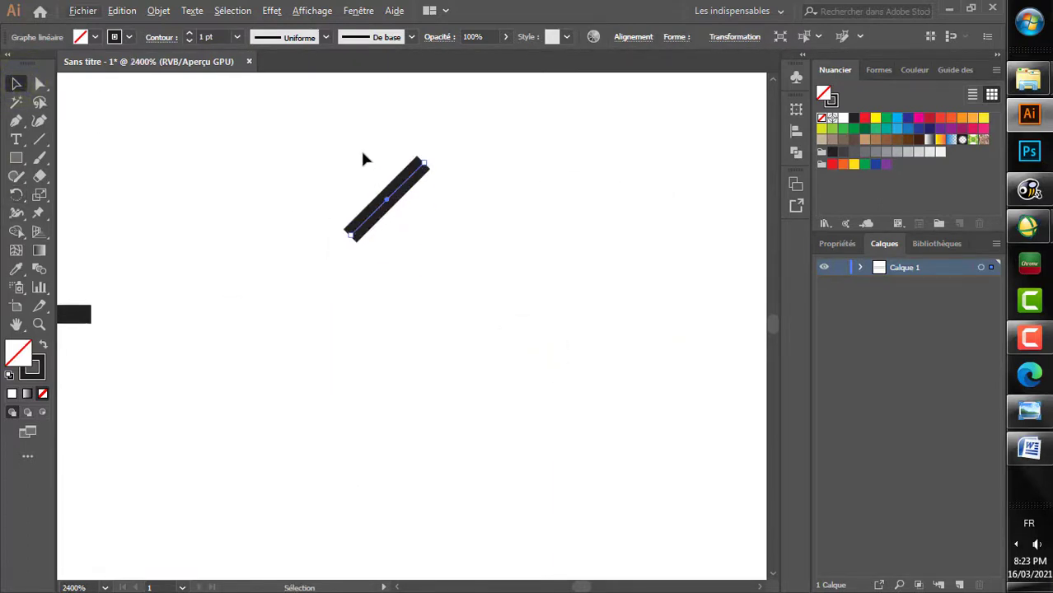
drag(21, 196, 74, 210)
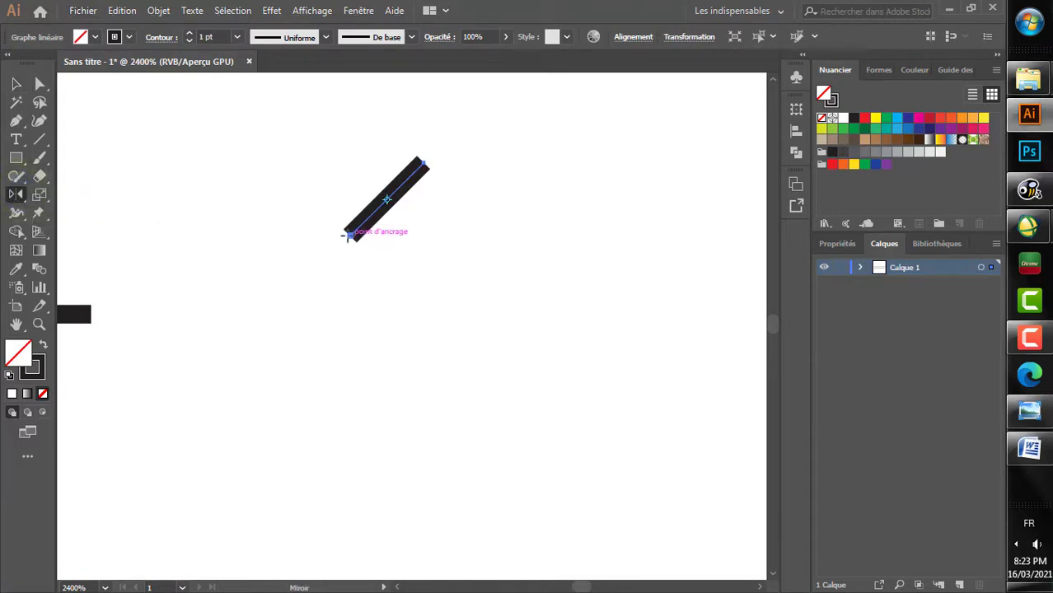
double_click(17, 195)
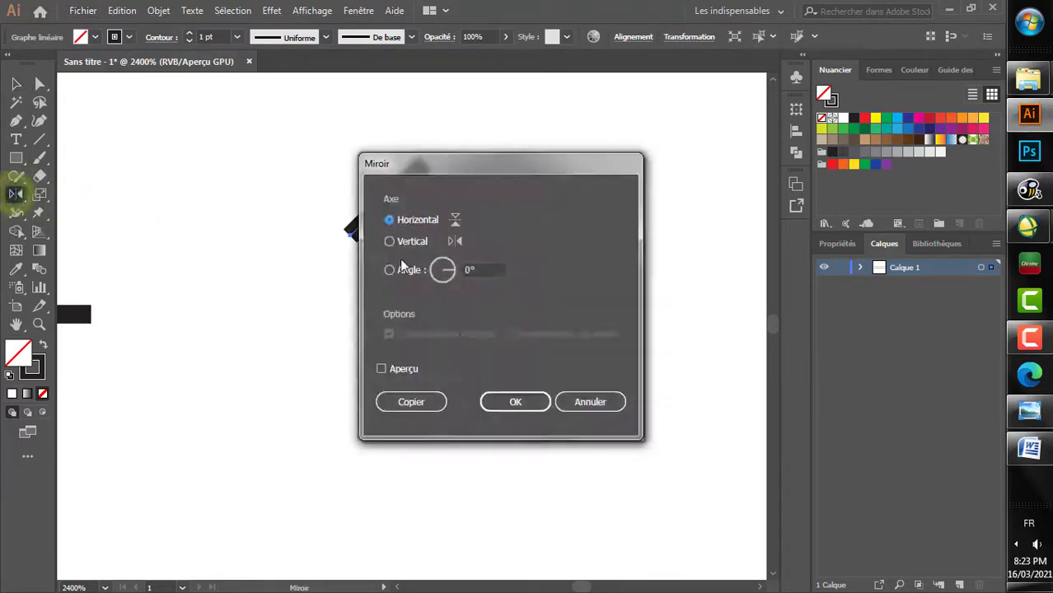
click(411, 402)
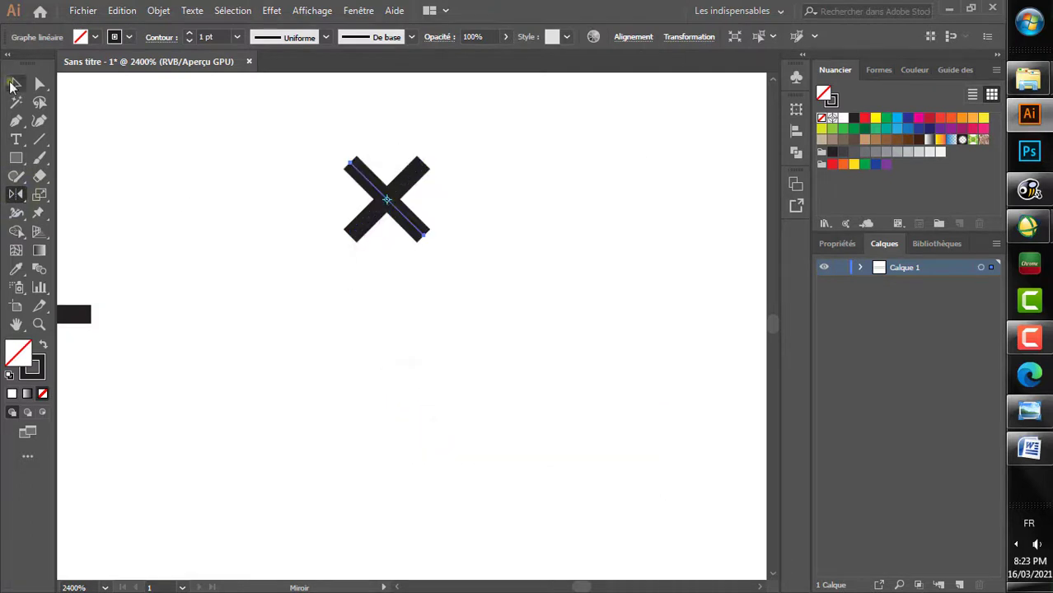
click(14, 84)
drag(409, 216, 412, 301)
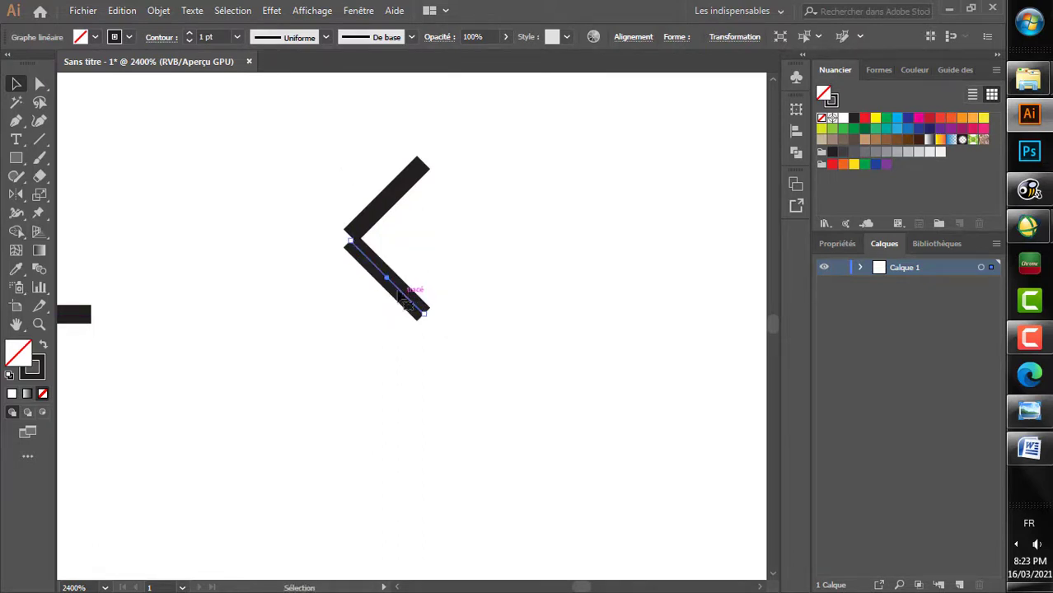
Step: Join the two short lines into one continuous chevron path and deselect it
scroll(367, 240, up, 2)
drag(265, 201, 362, 358)
right_click(340, 277)
click(370, 389)
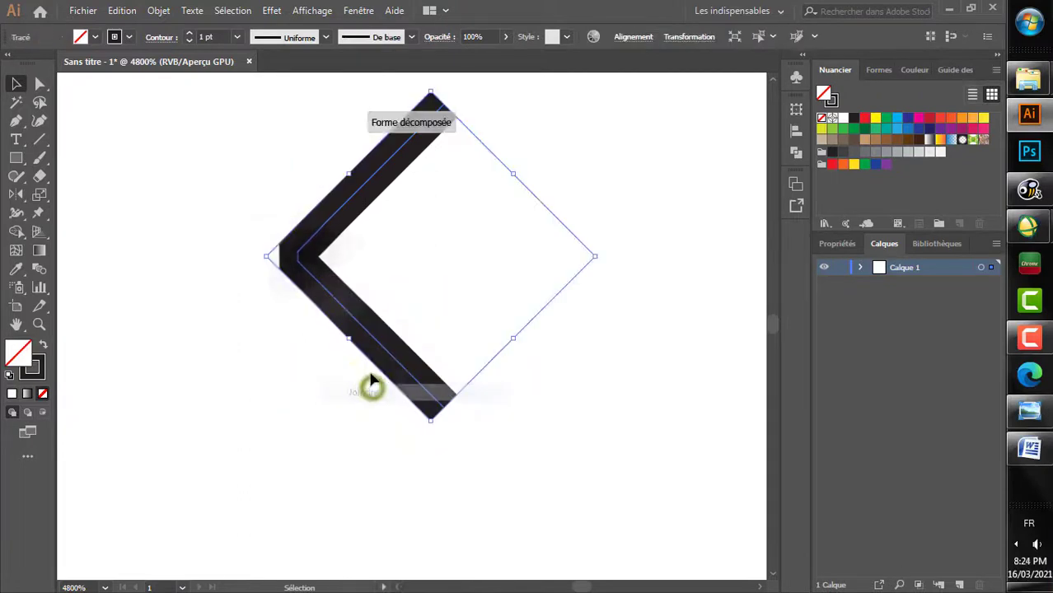
click(385, 261)
Step: Move the chevron so its tip meets the right end of the upper long line
scroll(383, 257, down, 5)
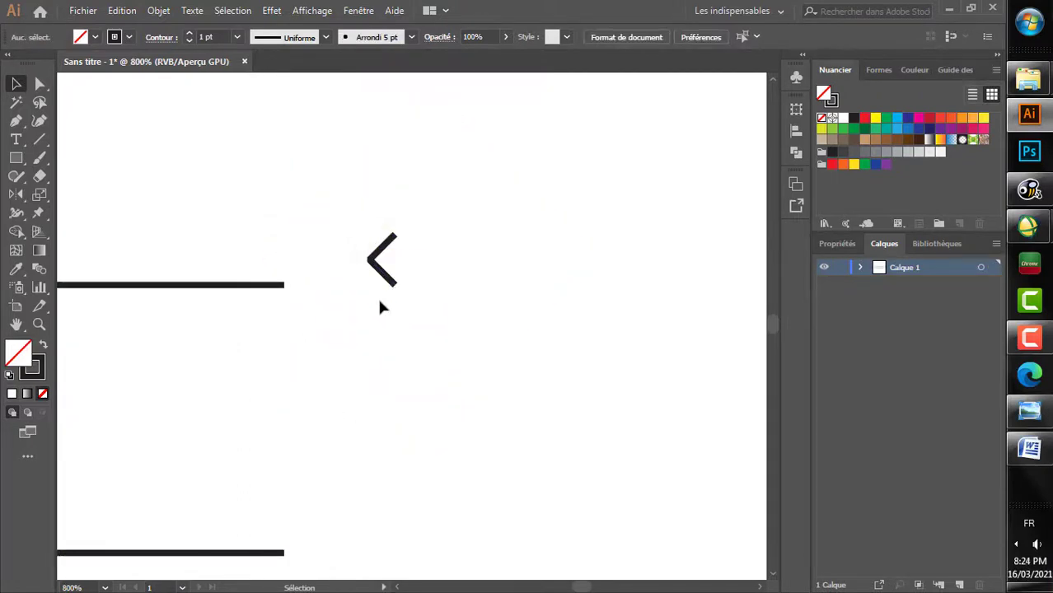
scroll(379, 280, down, 1)
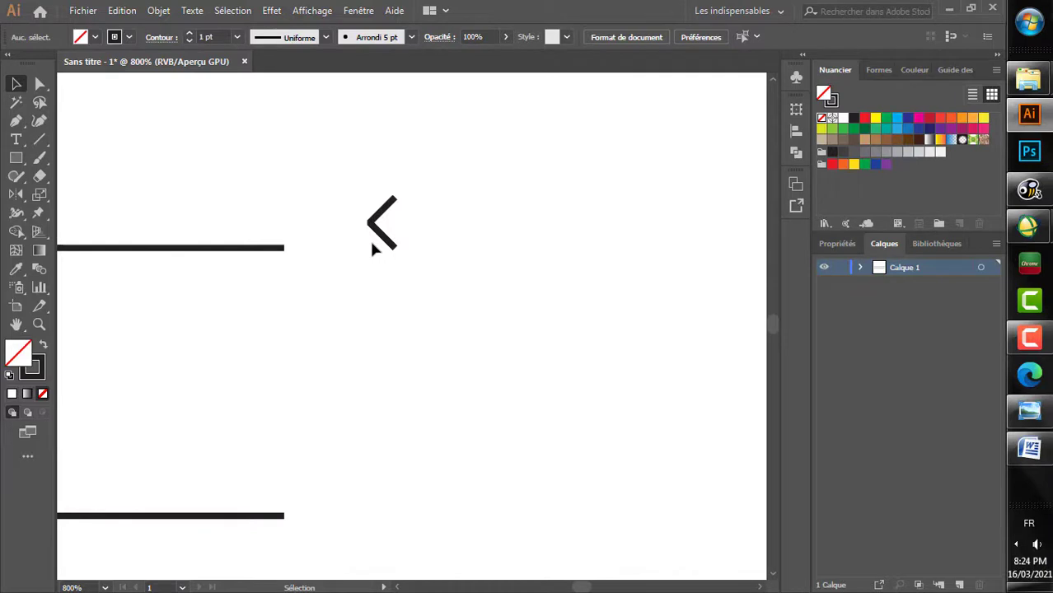
key(alt)
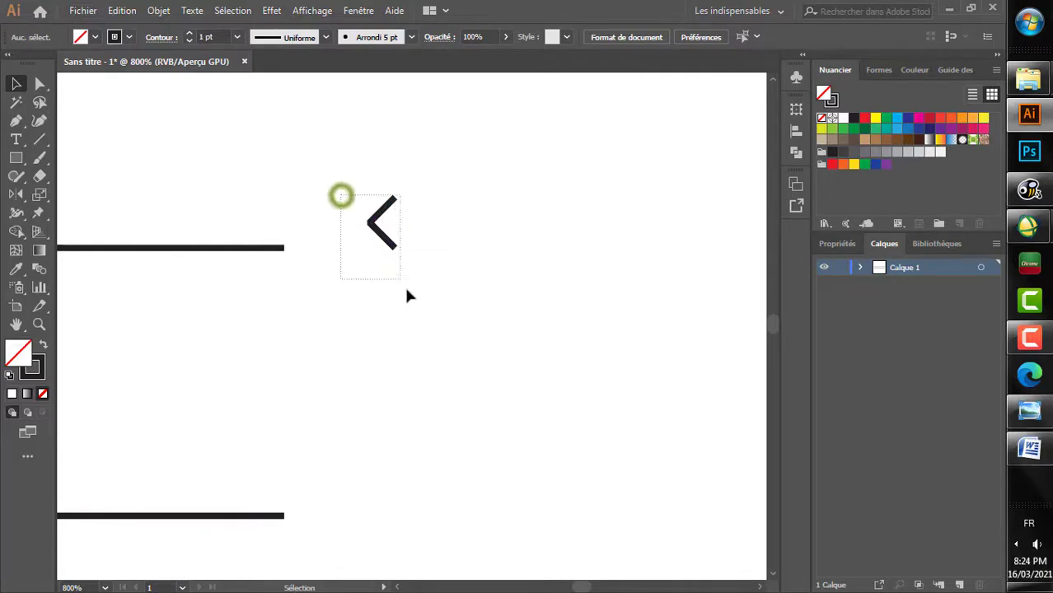
drag(406, 295, 417, 297)
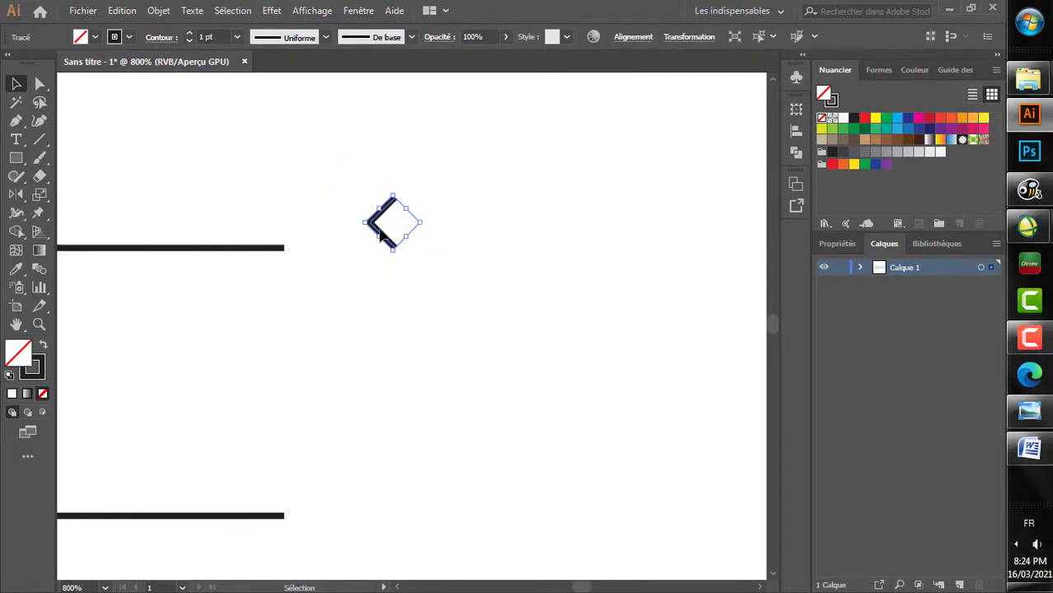
drag(381, 235, 289, 252)
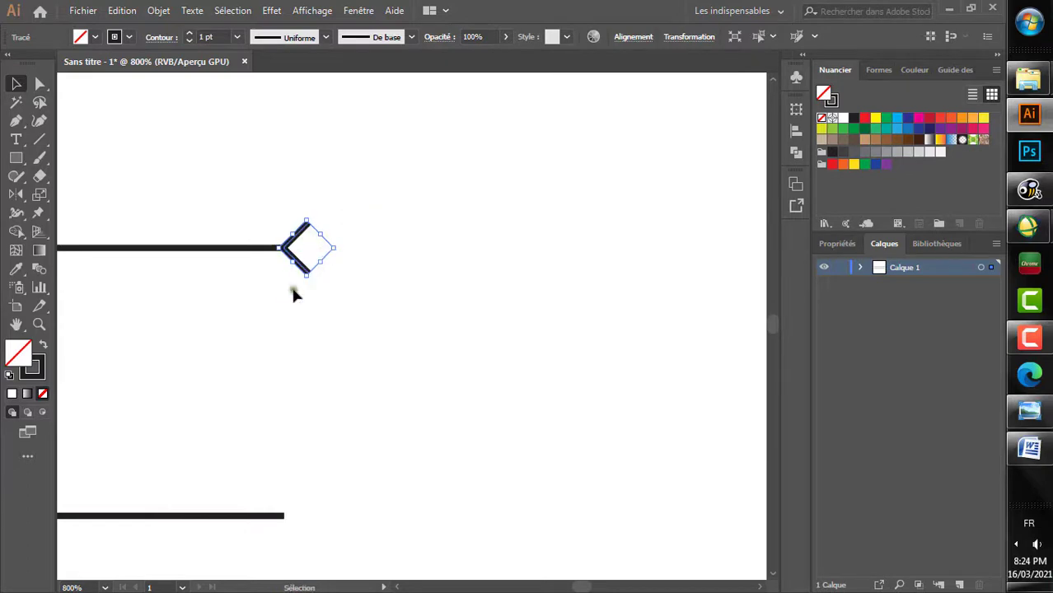
Step: Copy the chevron at the right end of the upper long line
click(294, 289)
scroll(297, 282, up, 2)
drag(294, 129, 297, 279)
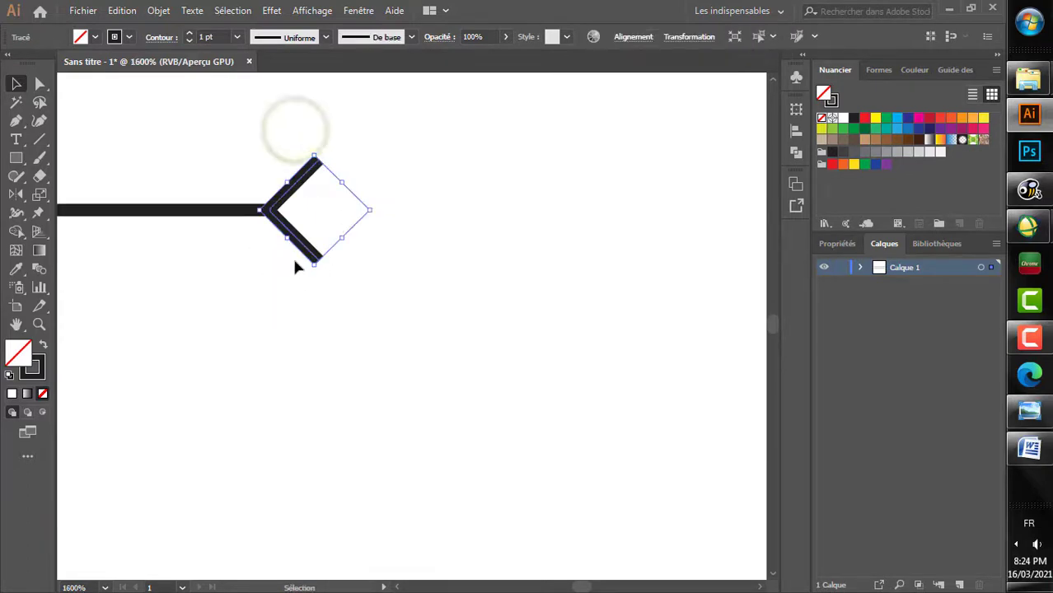
right_click(290, 262)
click(122, 10)
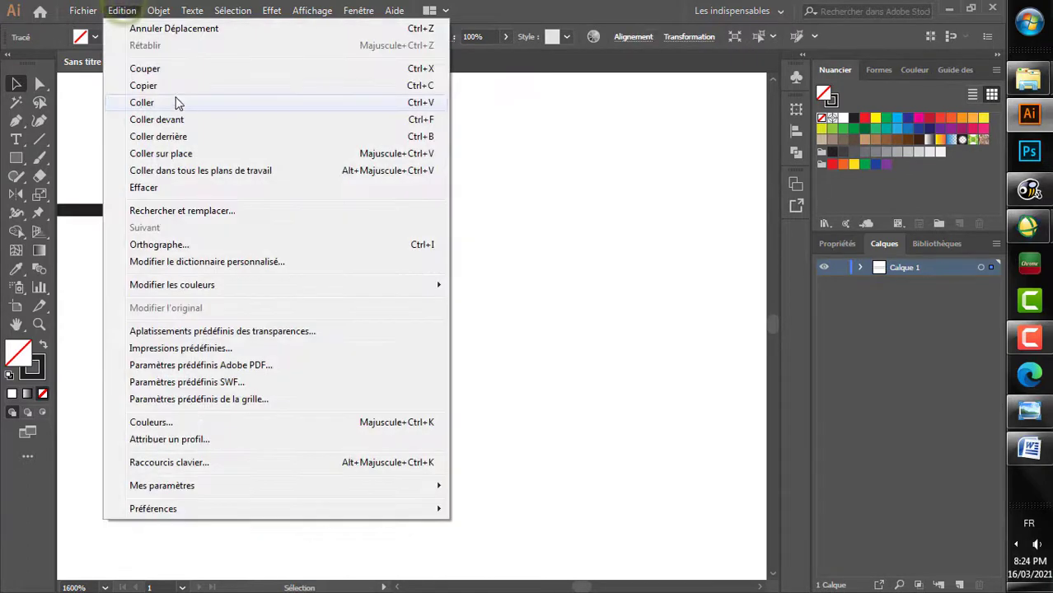
click(176, 86)
Step: Paste the chevron near the lower line's right end and mirror it across the vertical axis
scroll(298, 291, down, 5)
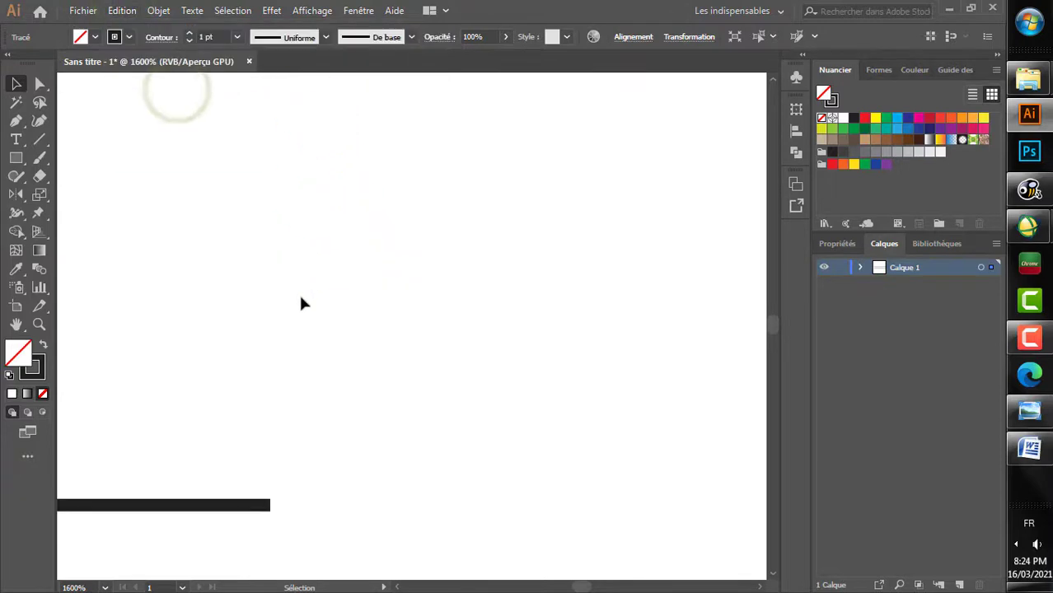
click(323, 389)
scroll(292, 298, down, 1)
click(122, 10)
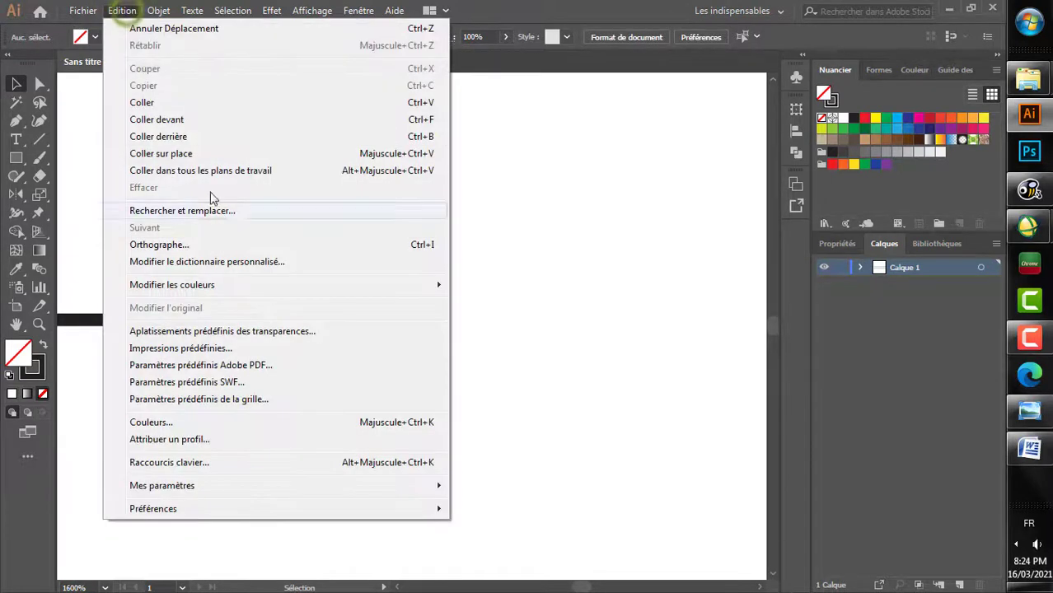
click(162, 107)
double_click(15, 193)
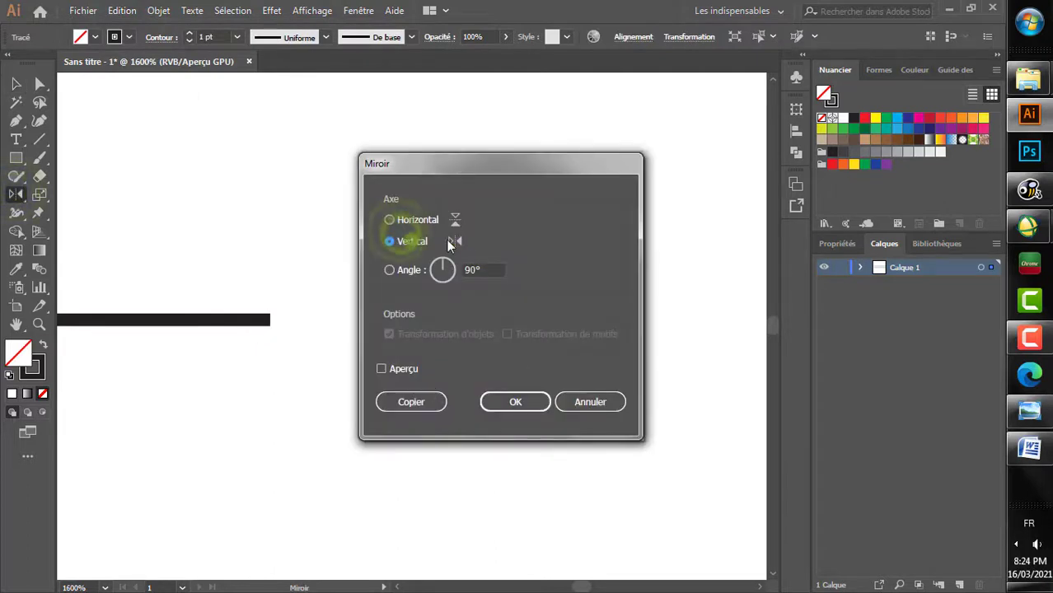
click(509, 403)
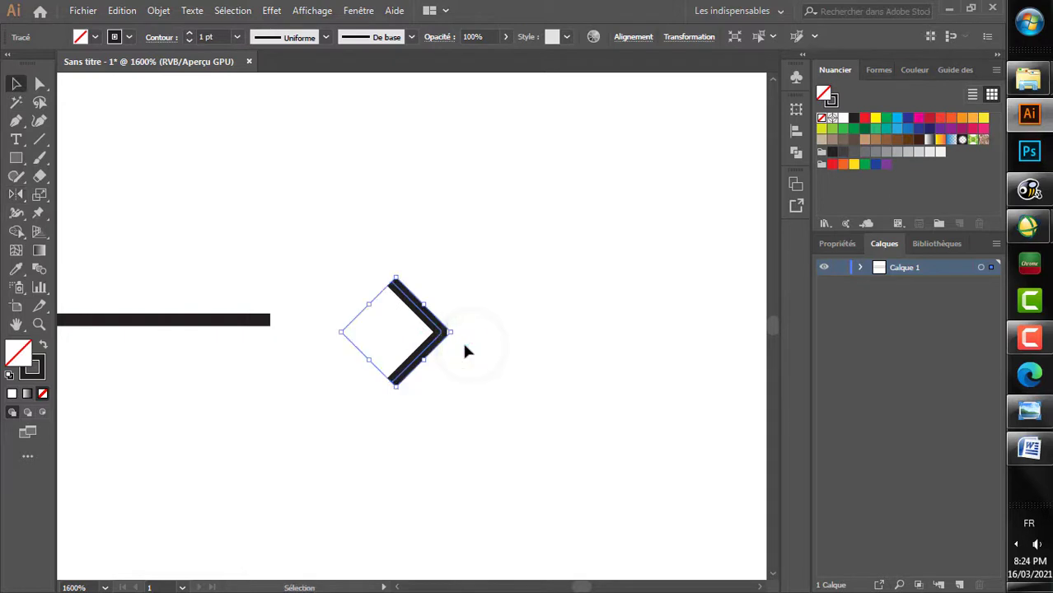
Step: Align the two anchor points at the pasted chevron's tip on their vertical centre to form a sharp point
key(a)
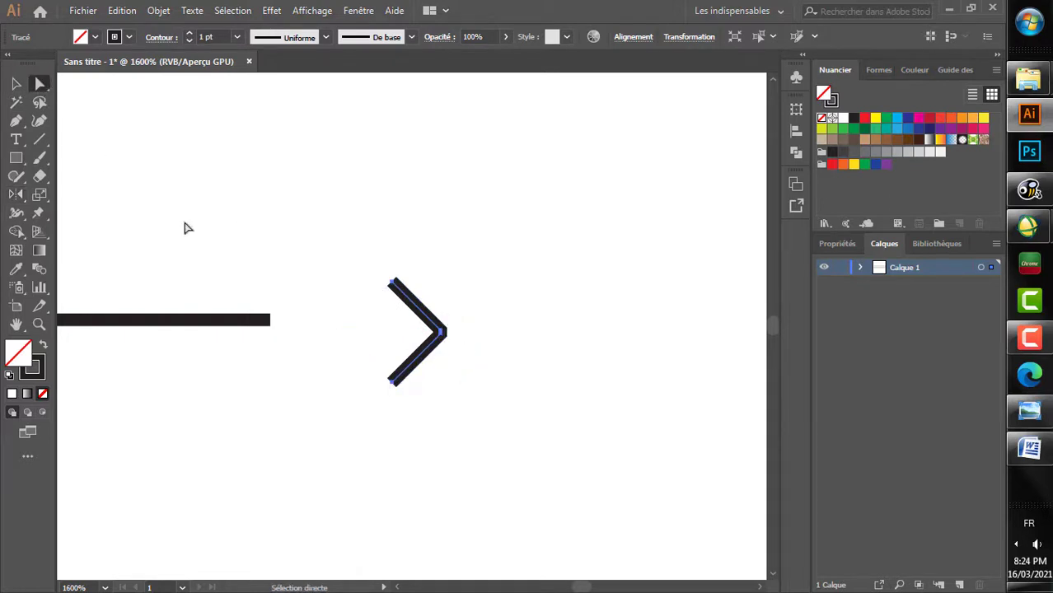
scroll(444, 346, up, 3)
drag(450, 349, 453, 340)
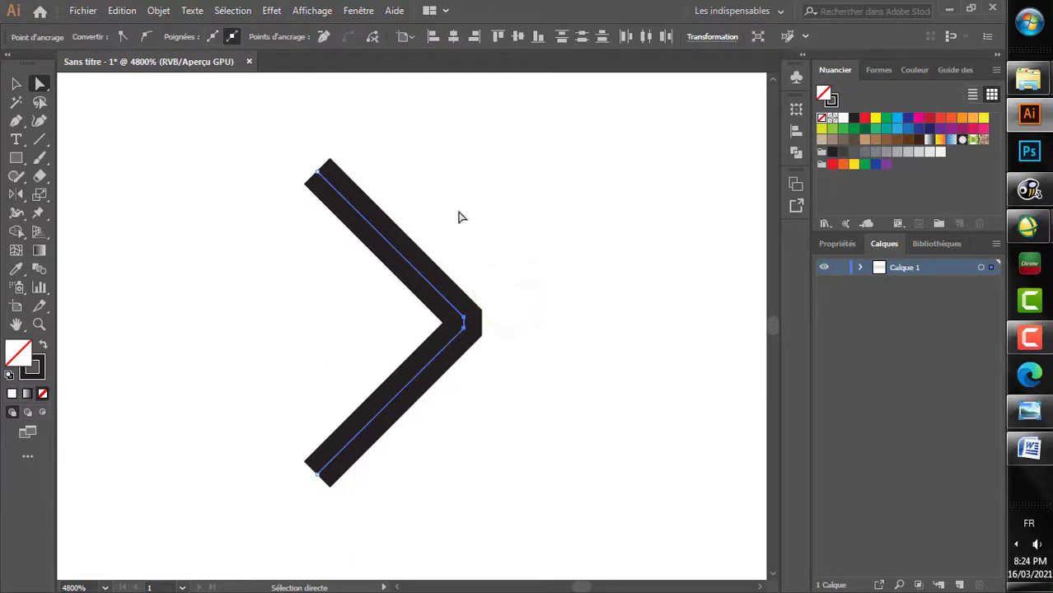
click(405, 37)
click(452, 55)
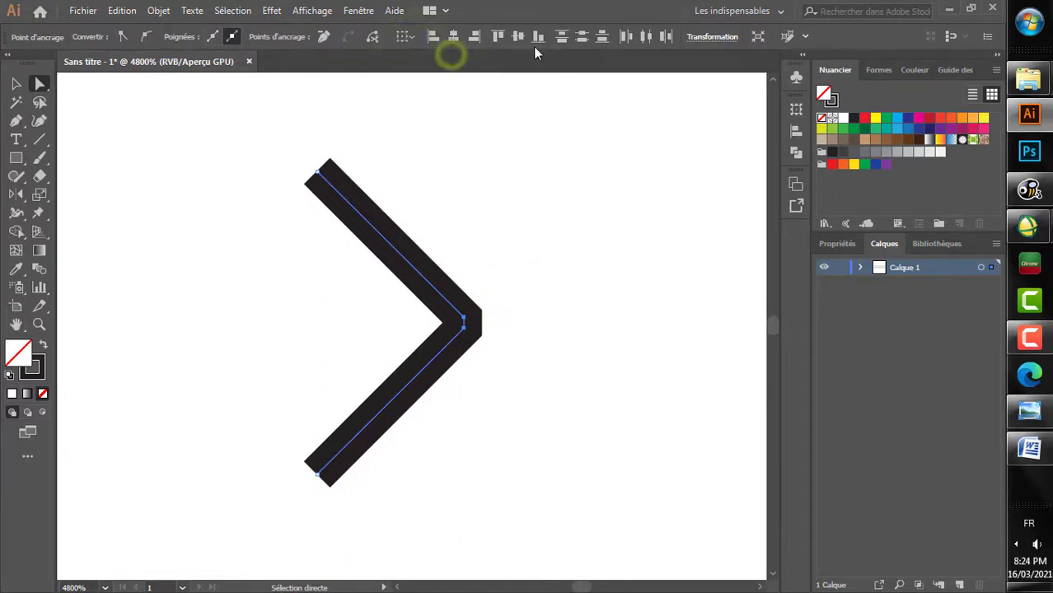
click(518, 36)
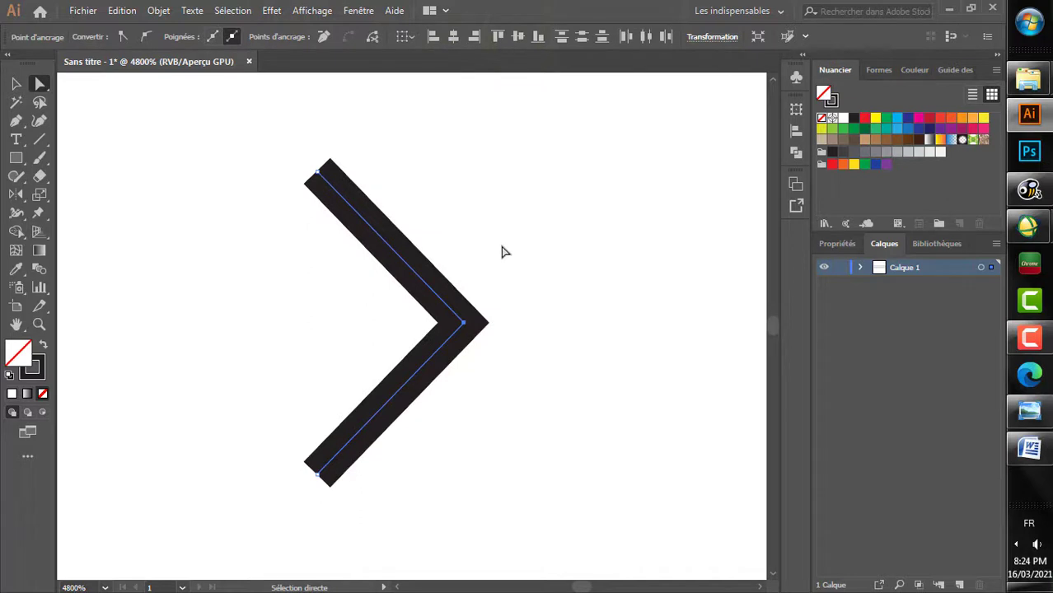
Step: Move the sharp-tipped chevron onto the lower line's right end to form an outward-pointing arrowhead
key(v)
scroll(492, 264, down, 3)
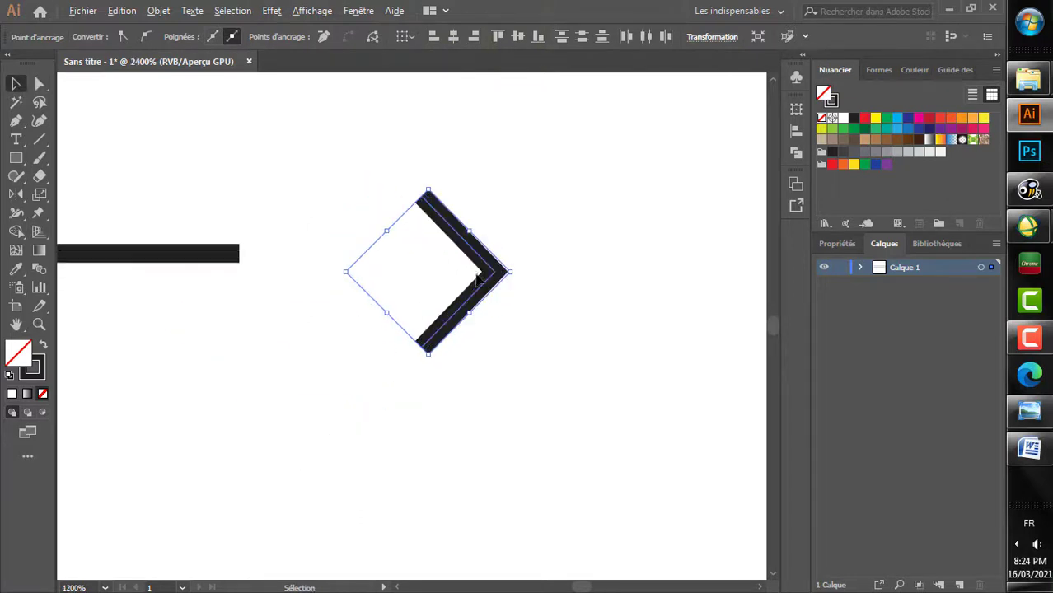
click(483, 293)
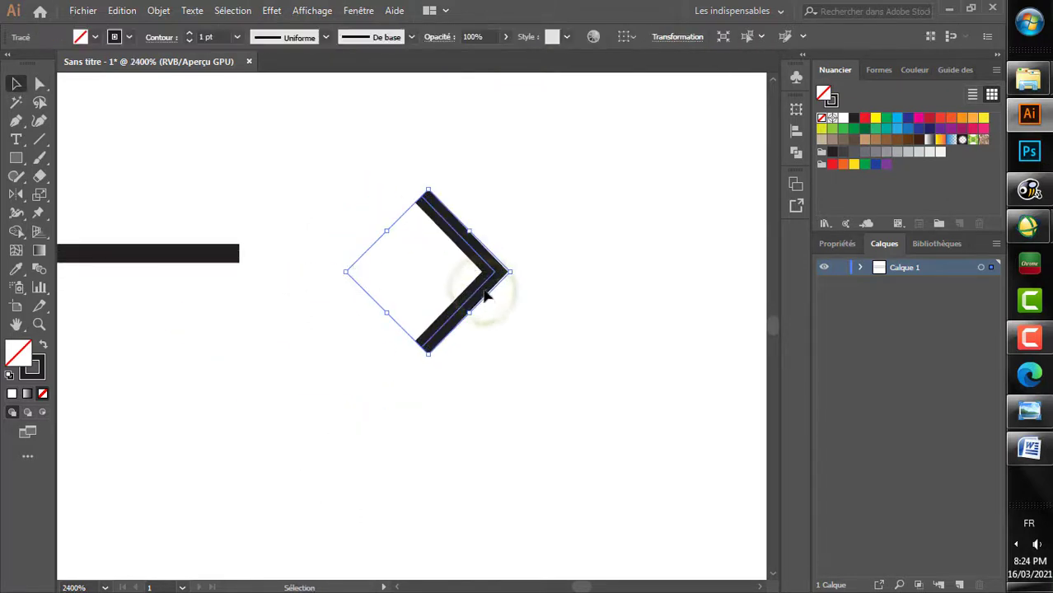
drag(425, 279, 235, 275)
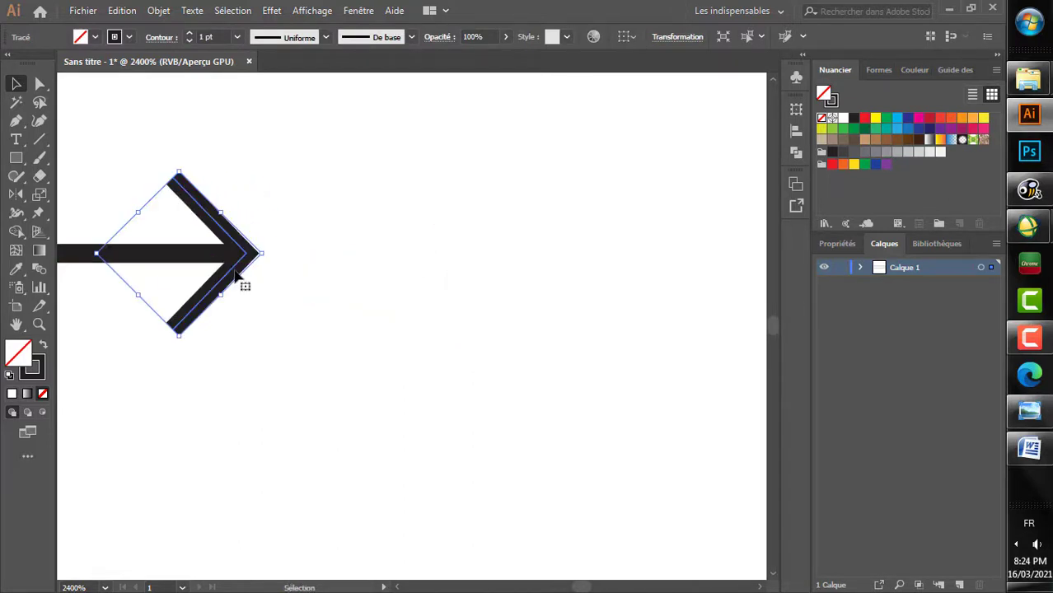
Step: Copy the lower line's right arrowhead and paste it near that line's left end
scroll(258, 295, up, 3)
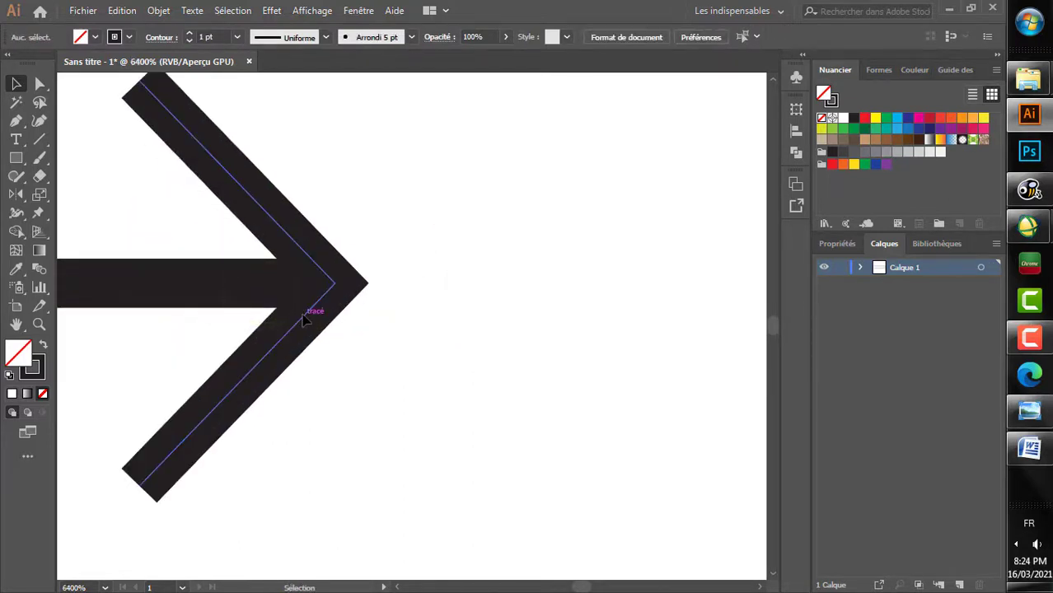
click(135, 14)
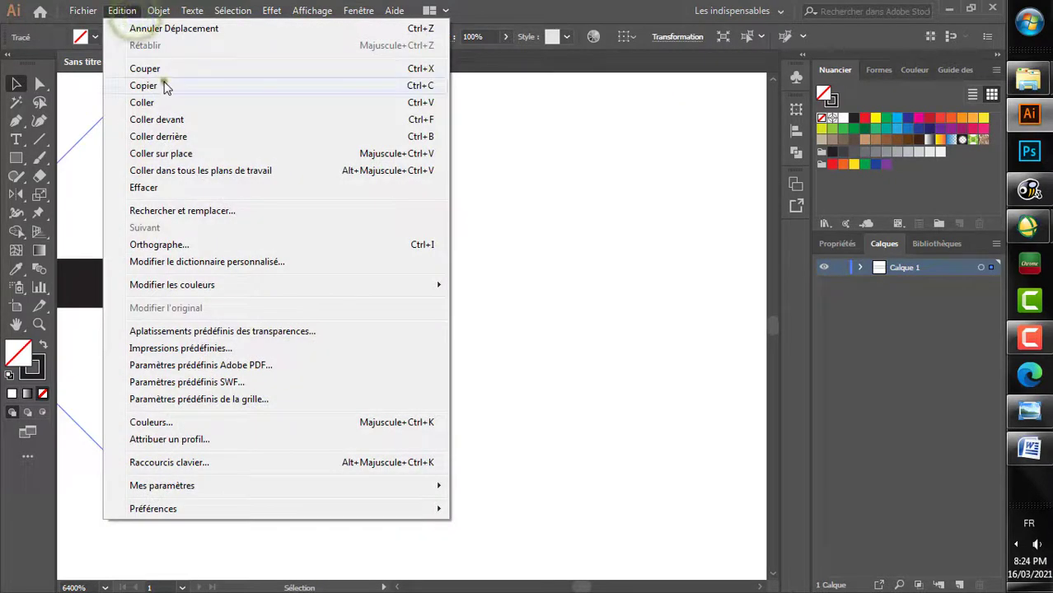
click(164, 83)
scroll(235, 265, down, 3)
scroll(241, 253, down, 6)
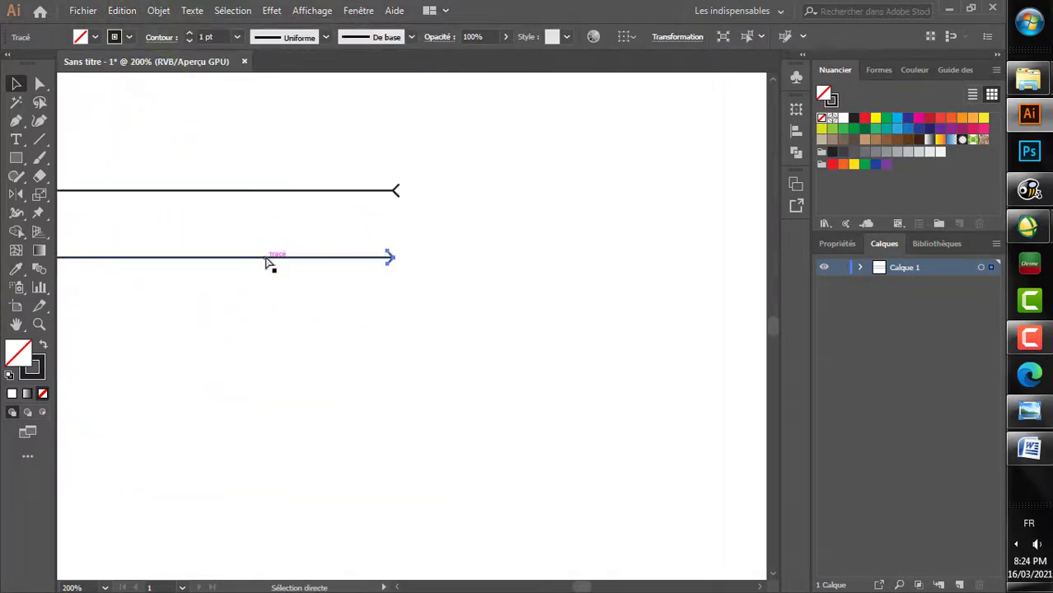
scroll(268, 262, up, 9)
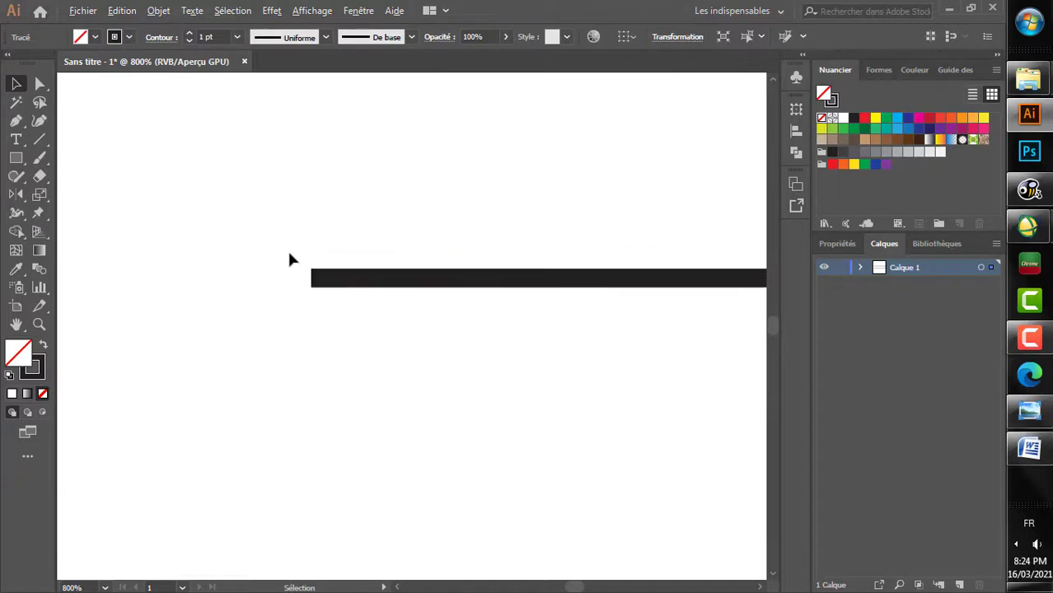
click(122, 10)
click(181, 105)
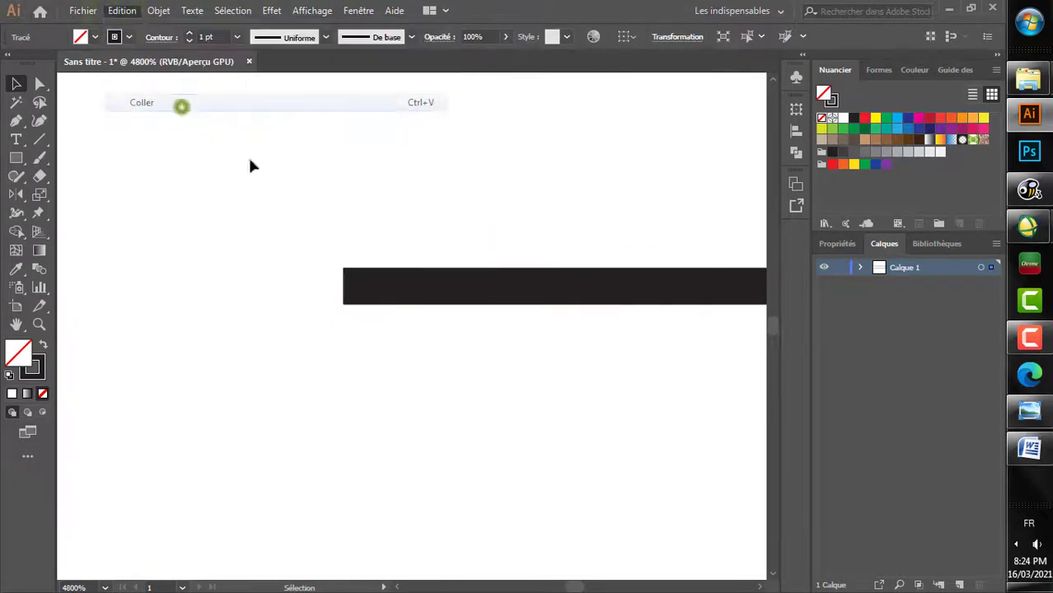
Step: Mirror the pasted arrowhead across the vertical axis, move it onto the lower line's left end and deselect it
double_click(16, 194)
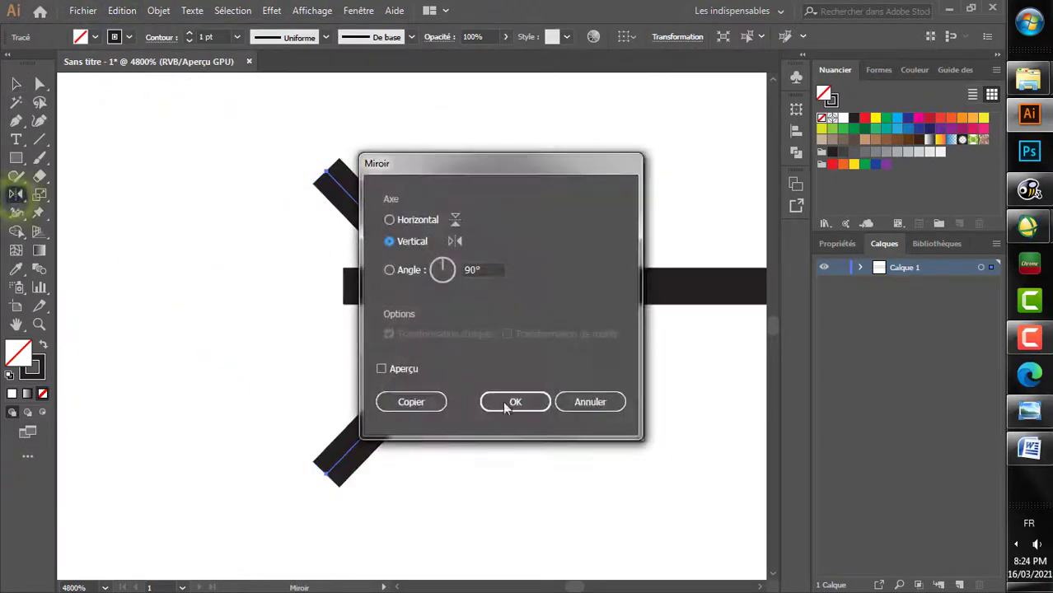
click(518, 403)
click(15, 83)
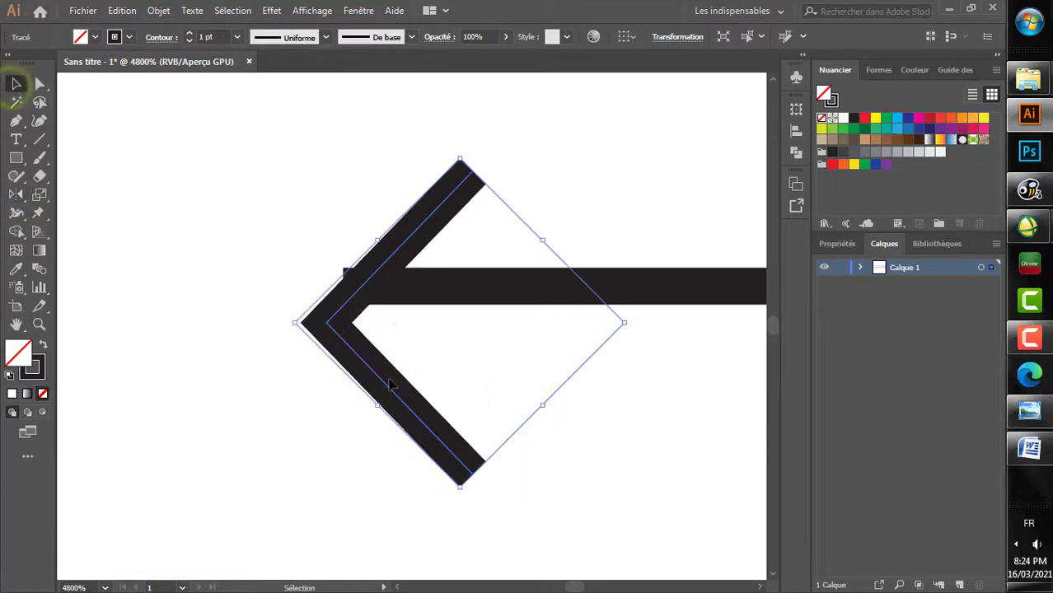
drag(356, 351, 348, 314)
click(207, 255)
scroll(228, 262, down, 4)
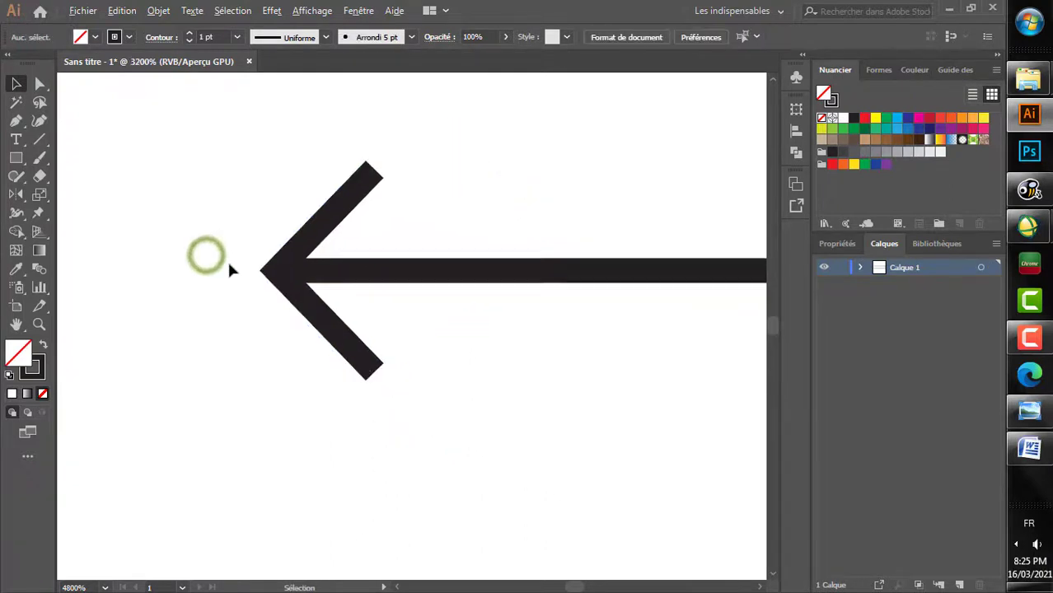
Step: Copy the upper line's right chevron and clear the selection
scroll(229, 262, down, 6)
scroll(607, 151, up, 10)
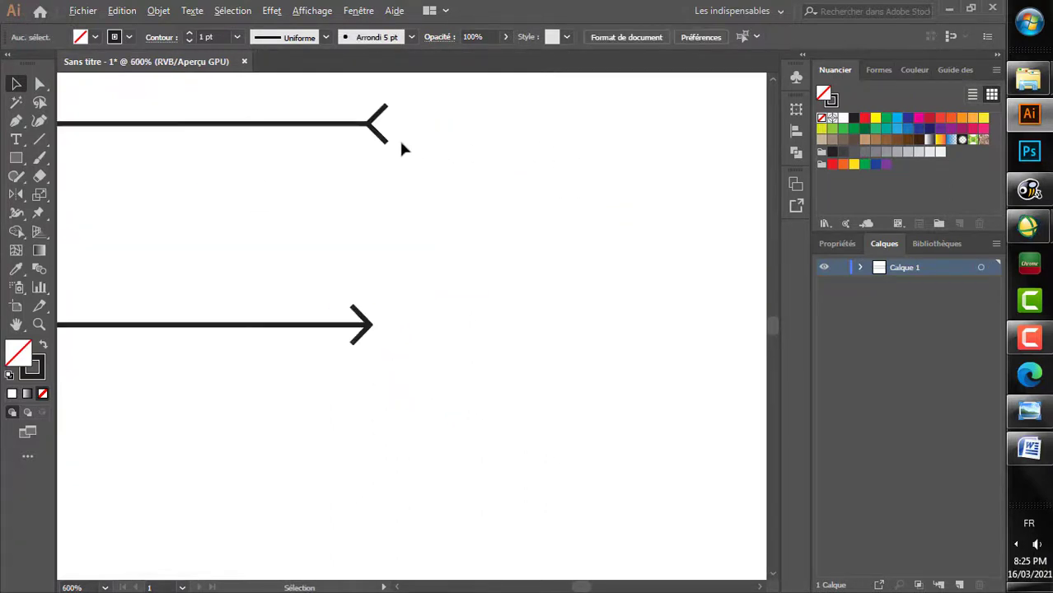
drag(334, 122, 347, 322)
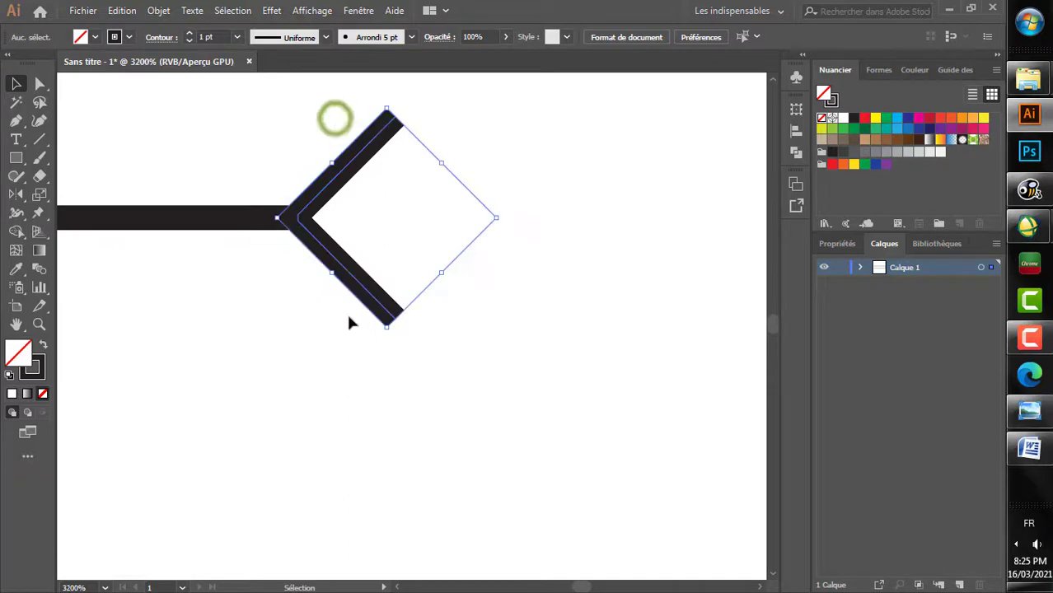
click(119, 11)
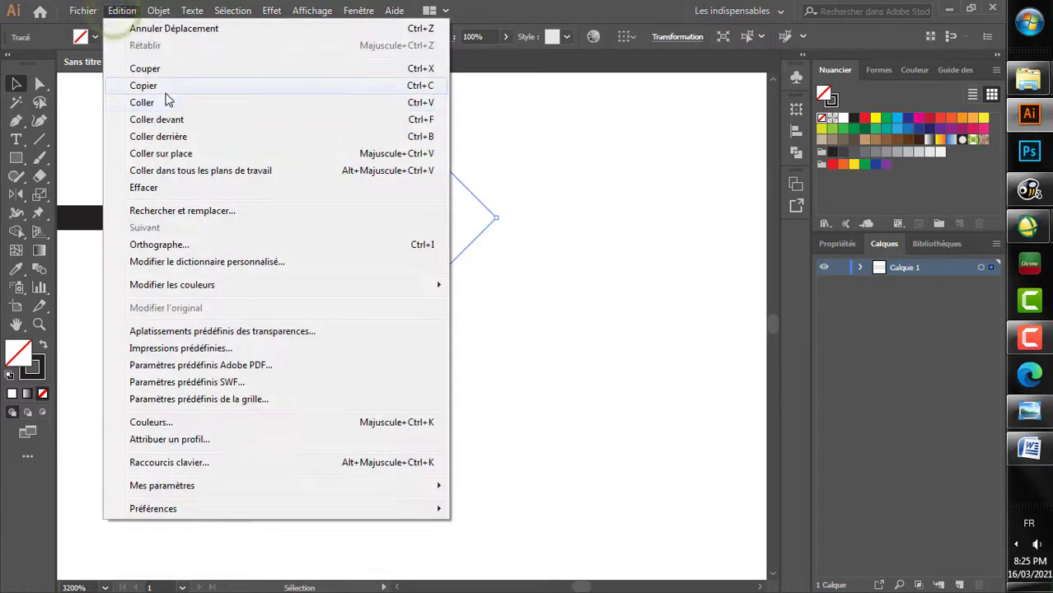
click(165, 89)
click(187, 284)
Step: Paste the copied chevron near the upper line's left end
scroll(186, 286, down, 10)
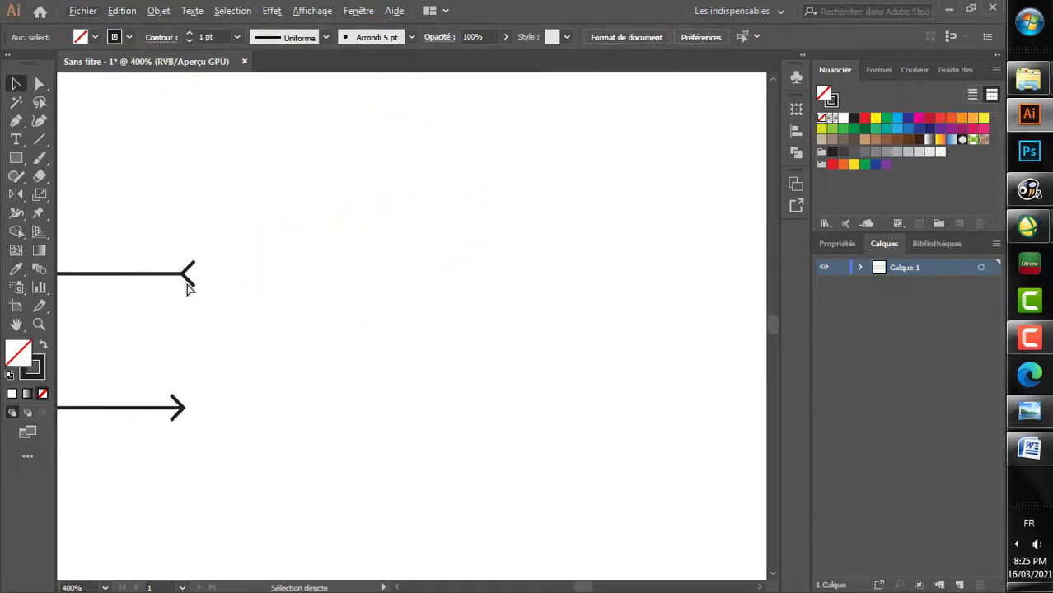
scroll(187, 289, up, 10)
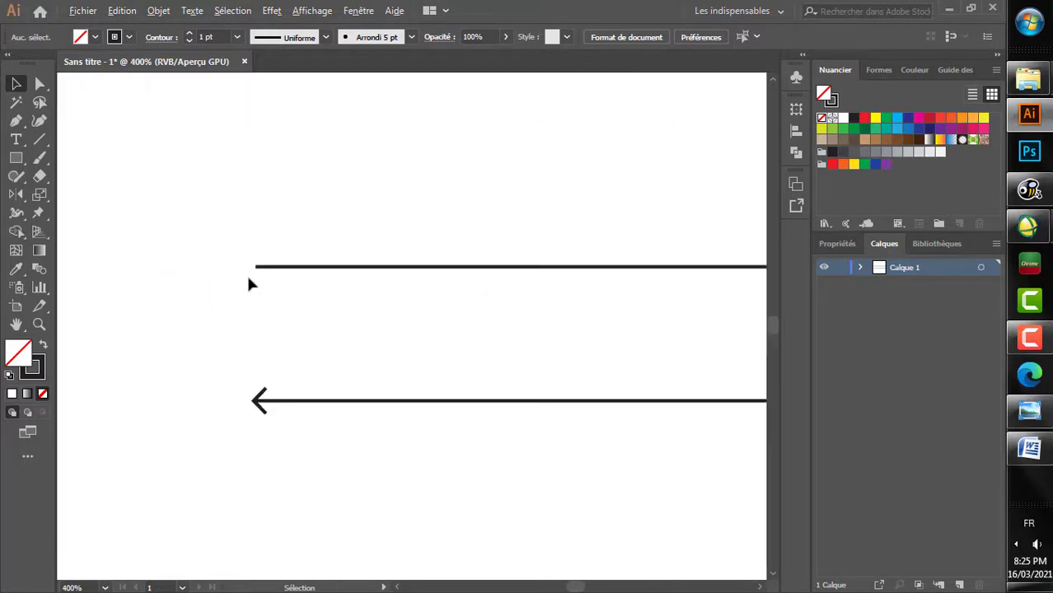
right_click(251, 230)
click(121, 11)
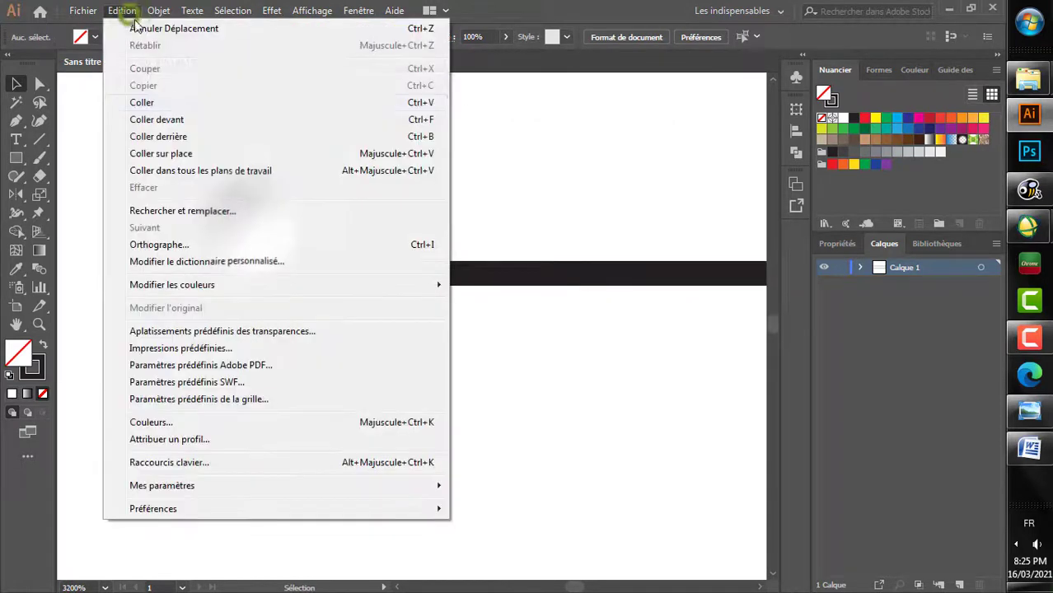
click(173, 100)
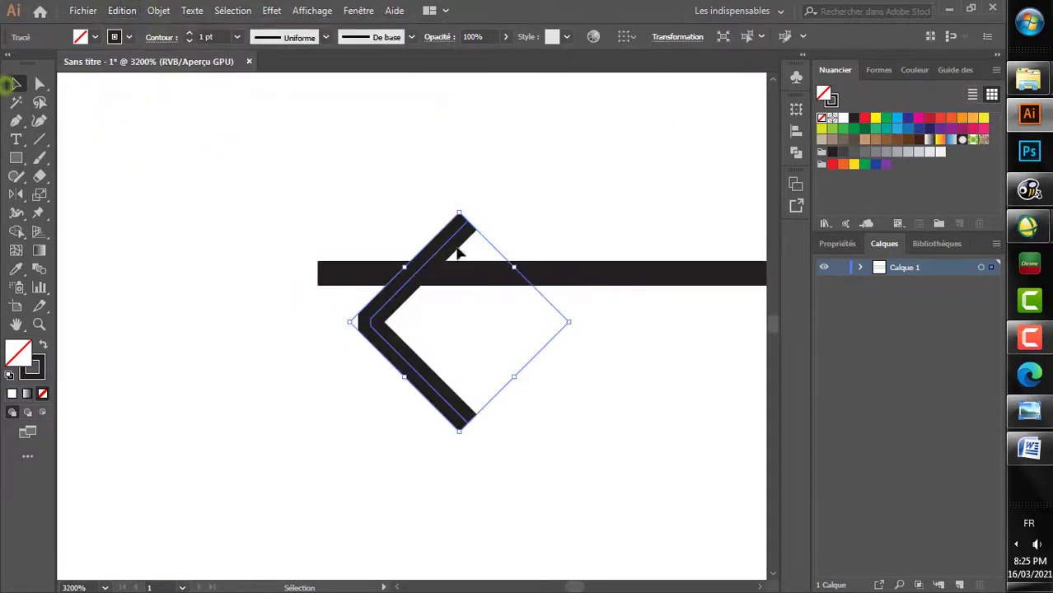
Step: Mirror the pasted chevron across the vertical axis and move its tip to the upper line's left end
drag(424, 204, 580, 420)
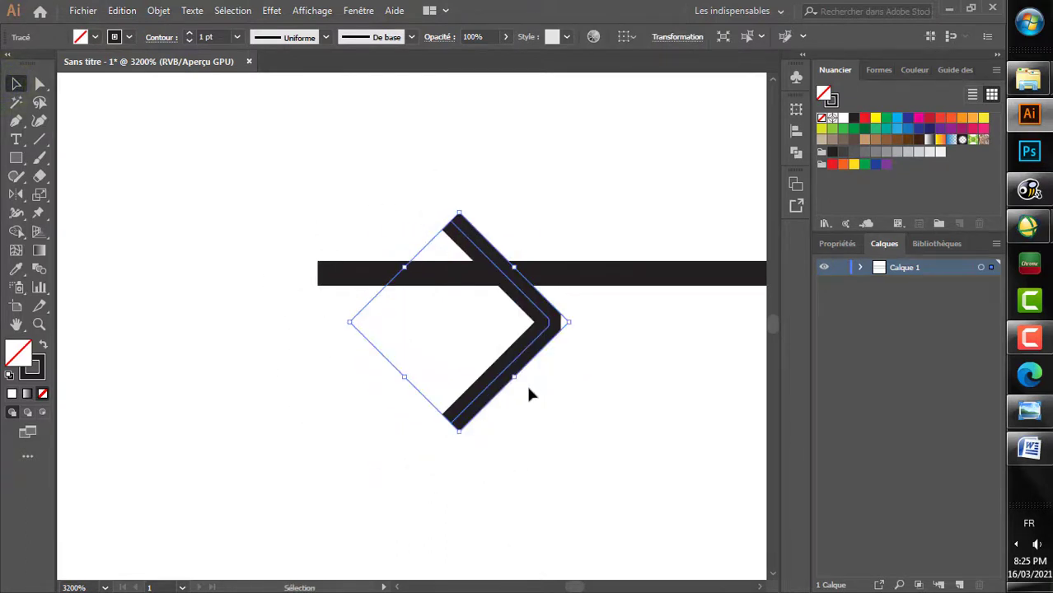
mouse_move(514, 361)
mouse_down()
mouse_move(267, 322)
mouse_move(286, 310)
mouse_up()
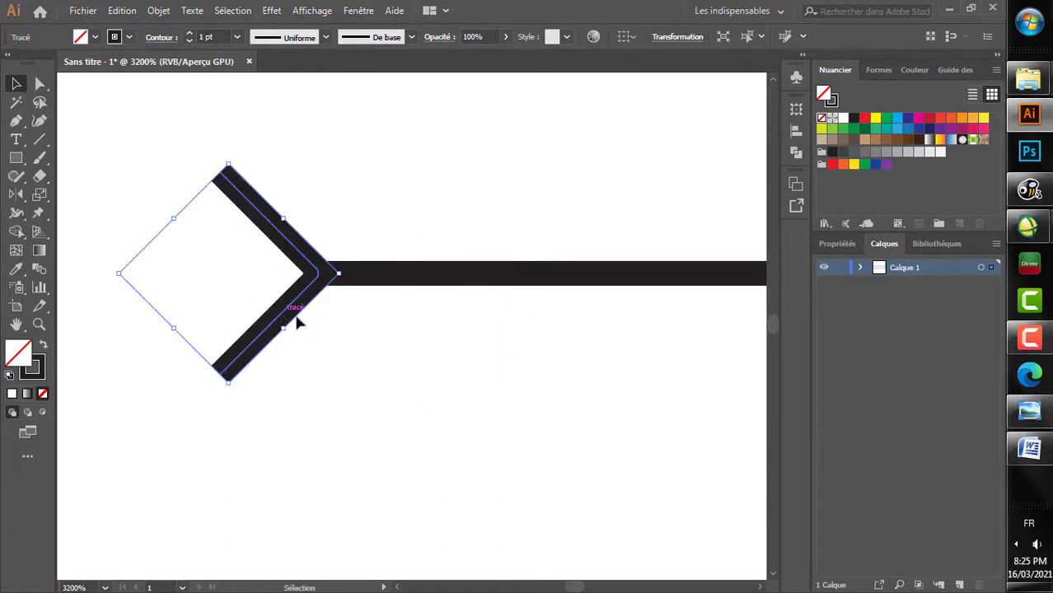
click(346, 336)
Step: Group the upper line with its two end chevrons
scroll(348, 341, down, 10)
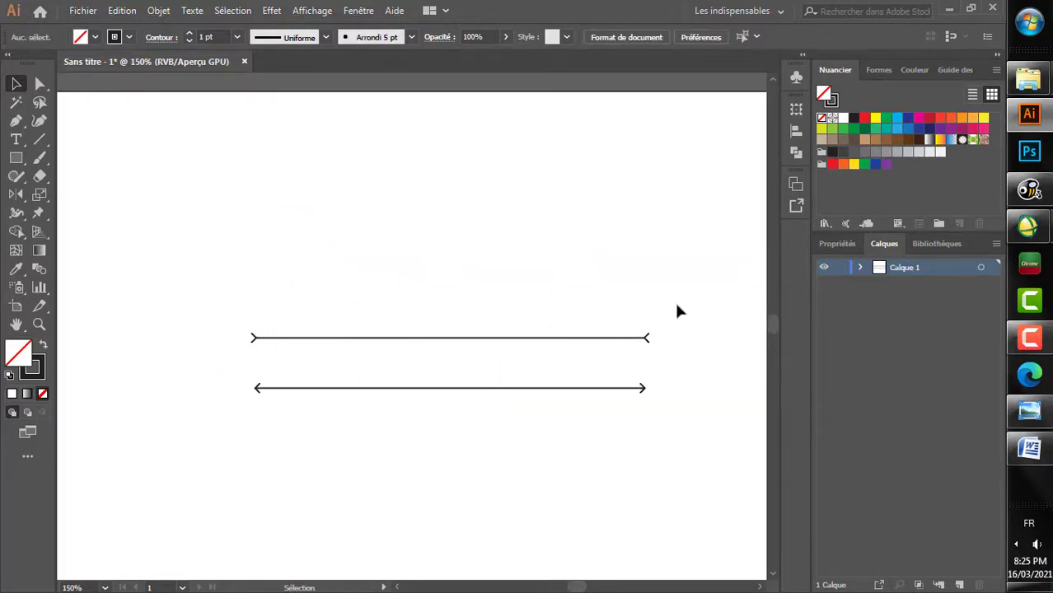
drag(438, 359, 220, 359)
right_click(300, 290)
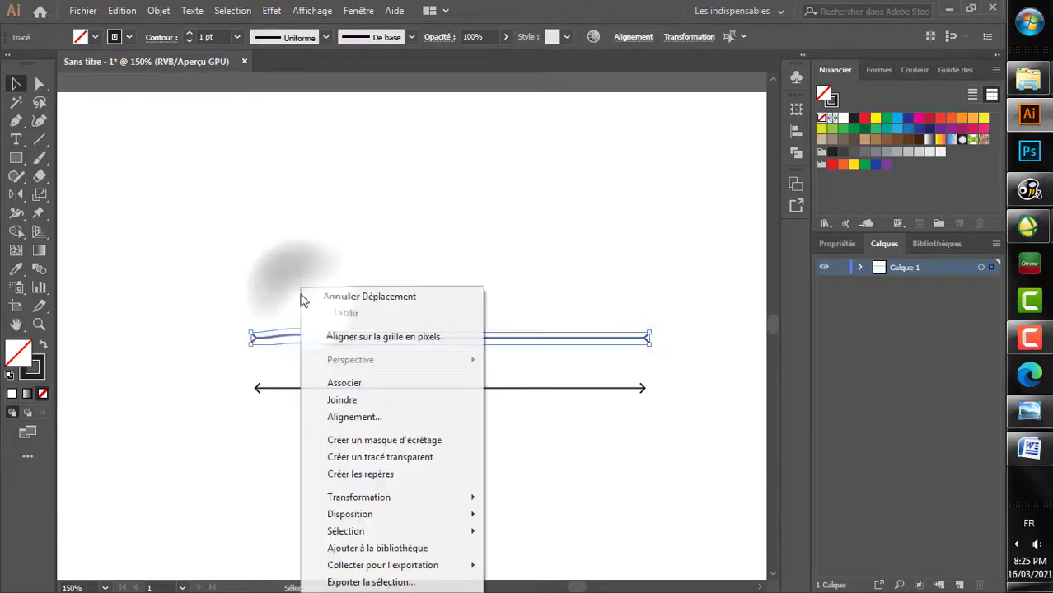
click(364, 385)
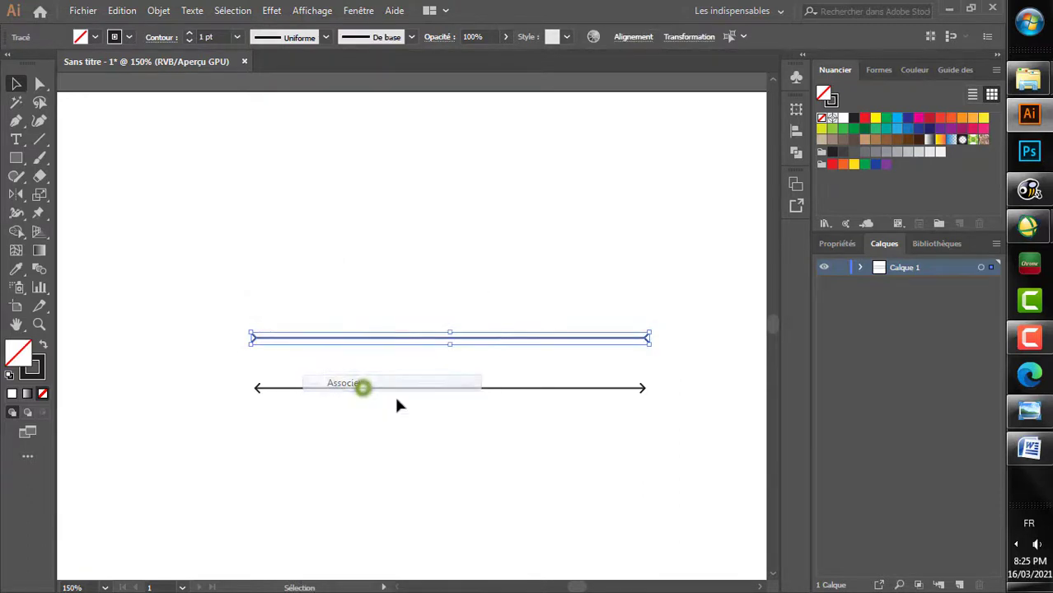
Step: Group the lower line with its two end chevrons and clear the selection
drag(696, 443, 234, 373)
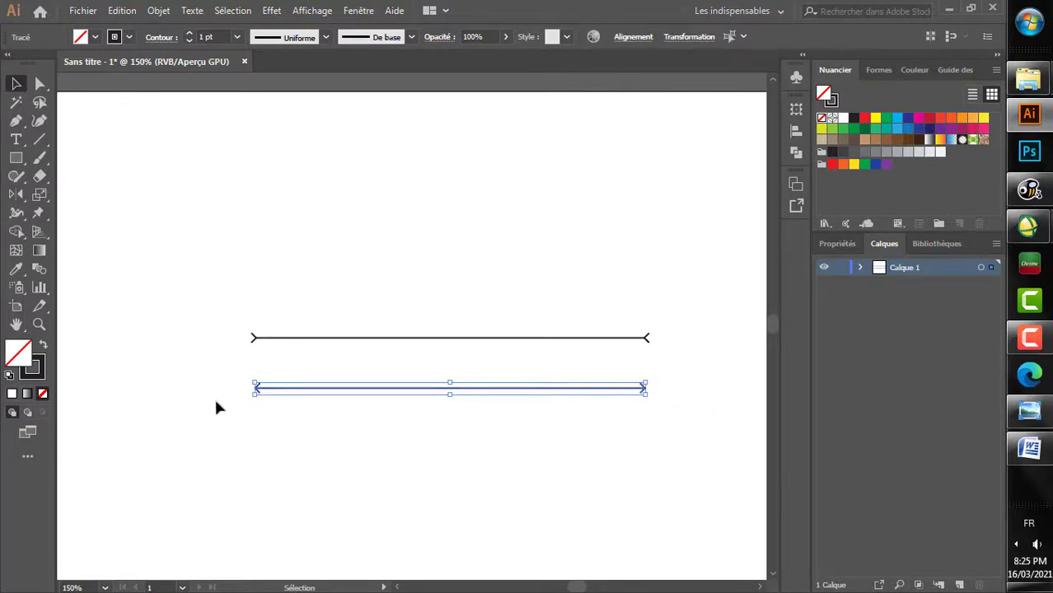
right_click(181, 393)
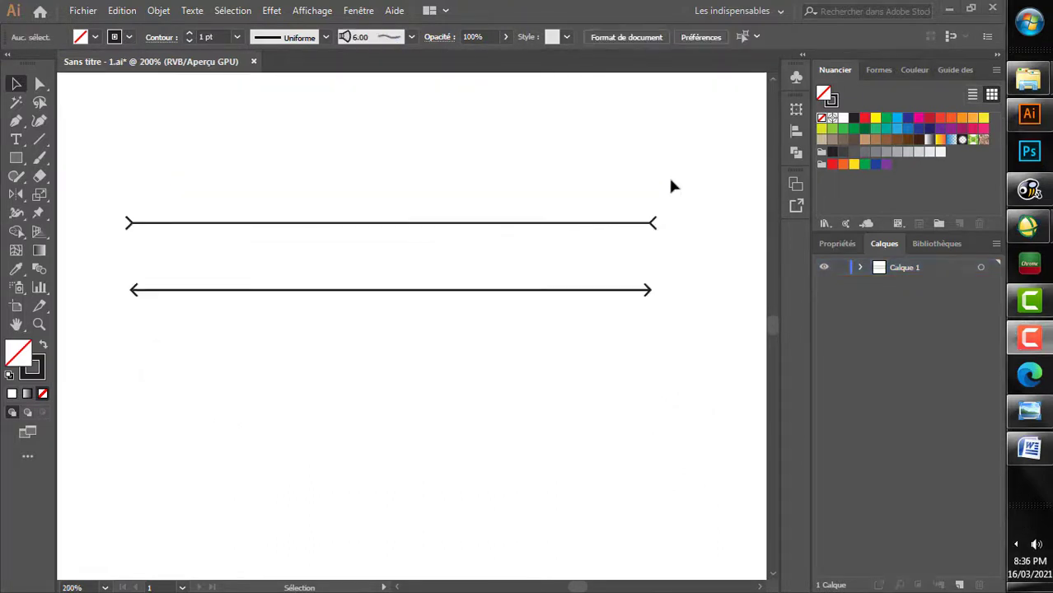
click(679, 171)
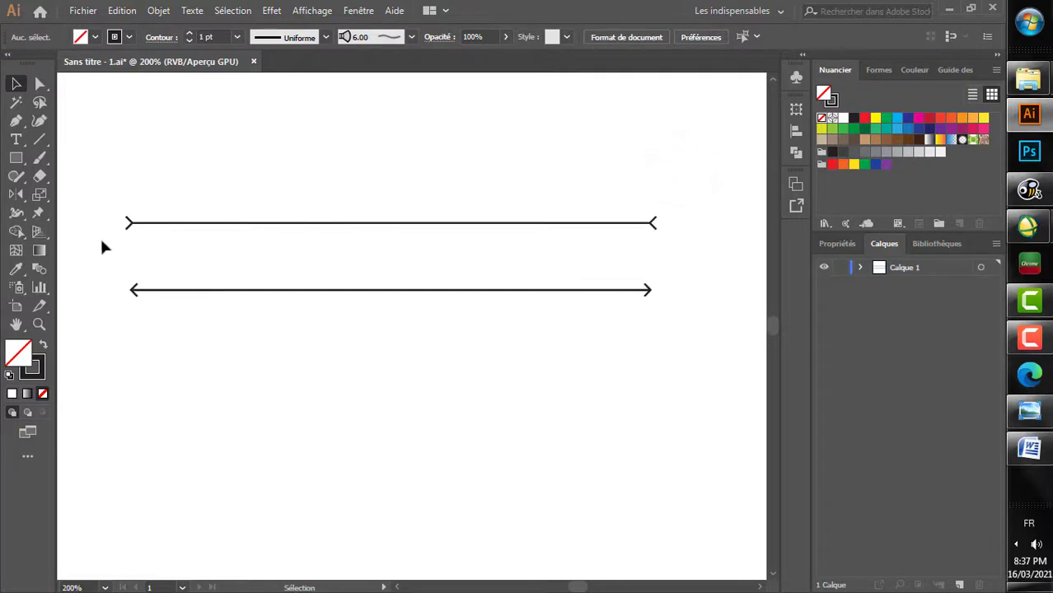
Step: Start a new art brush (Forme artistique) from the upper line group
drag(108, 237, 682, 184)
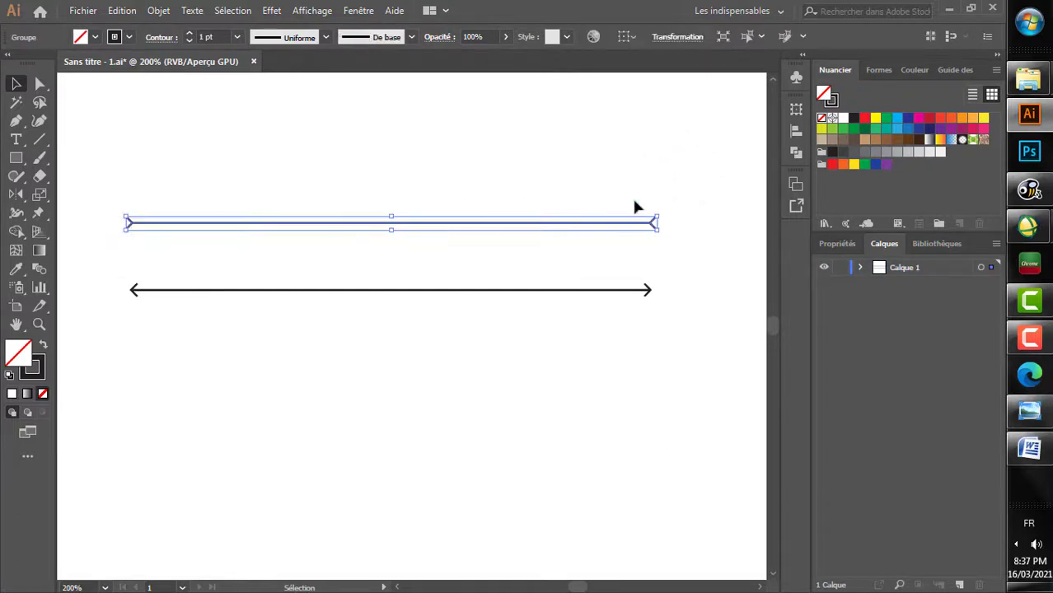
click(410, 37)
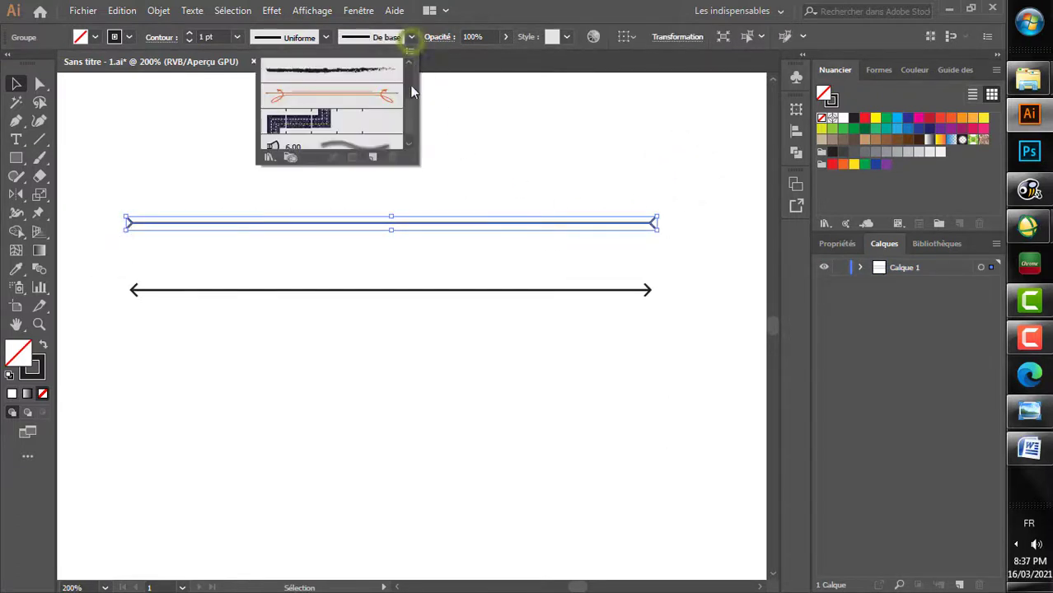
click(373, 158)
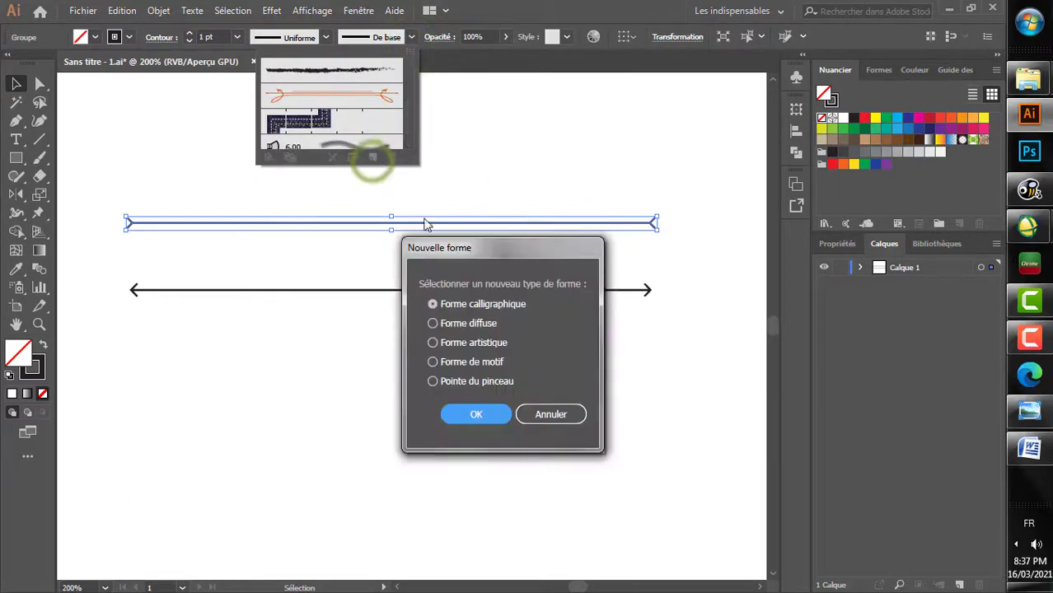
click(489, 344)
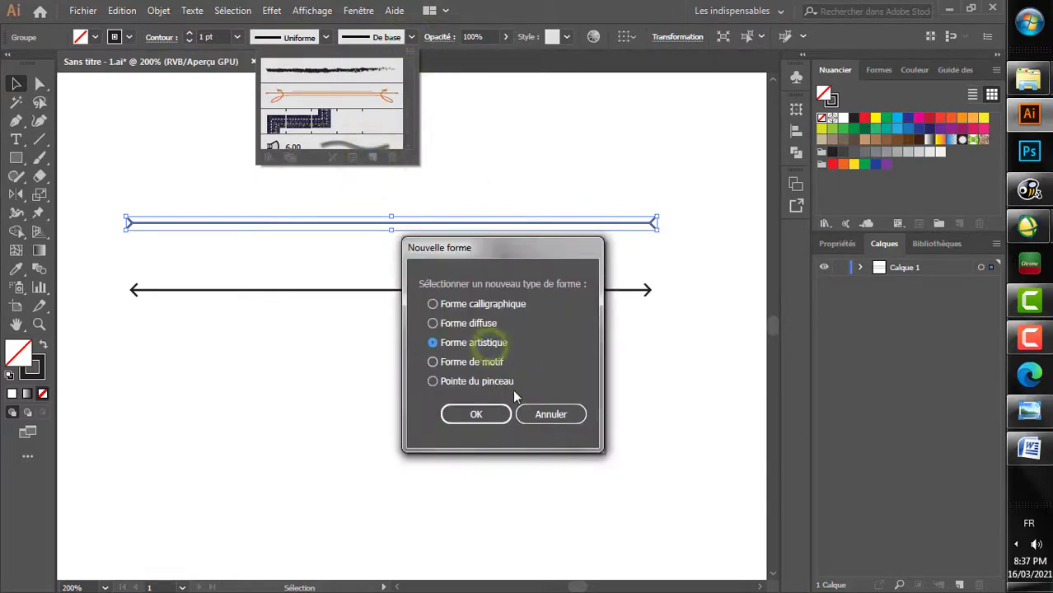
click(478, 414)
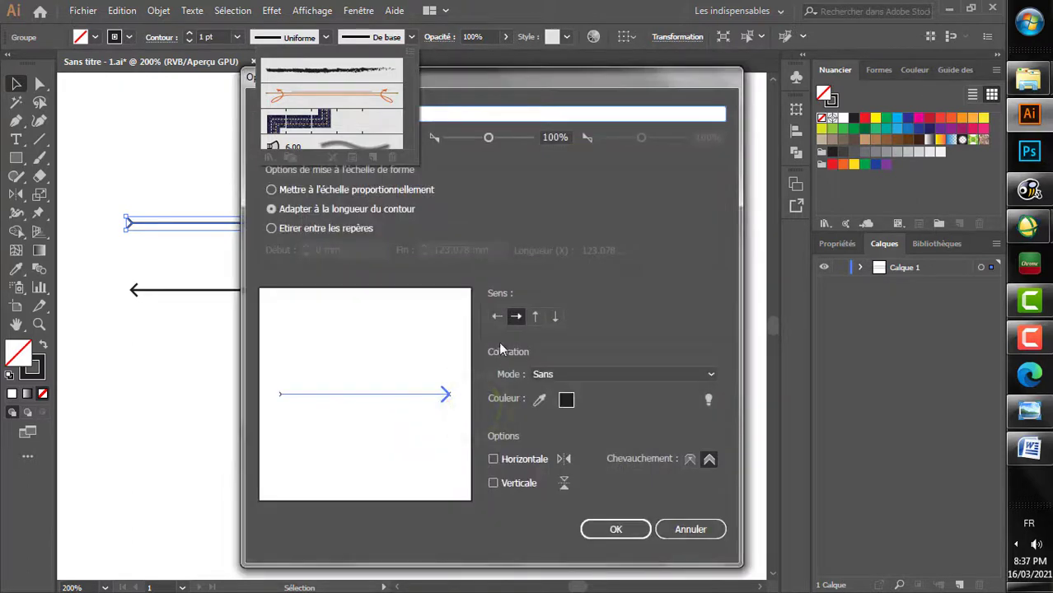
Step: Set the art brush to stretch between guides, starting at about 8.3 mm and ending at about 112.6 mm, and save it
click(311, 231)
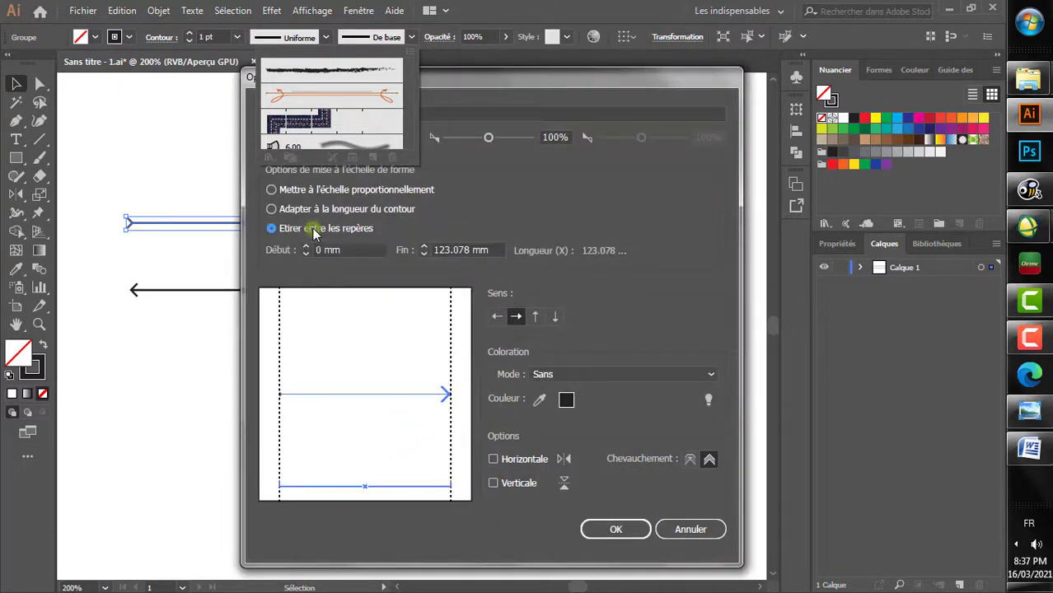
drag(281, 387, 291, 377)
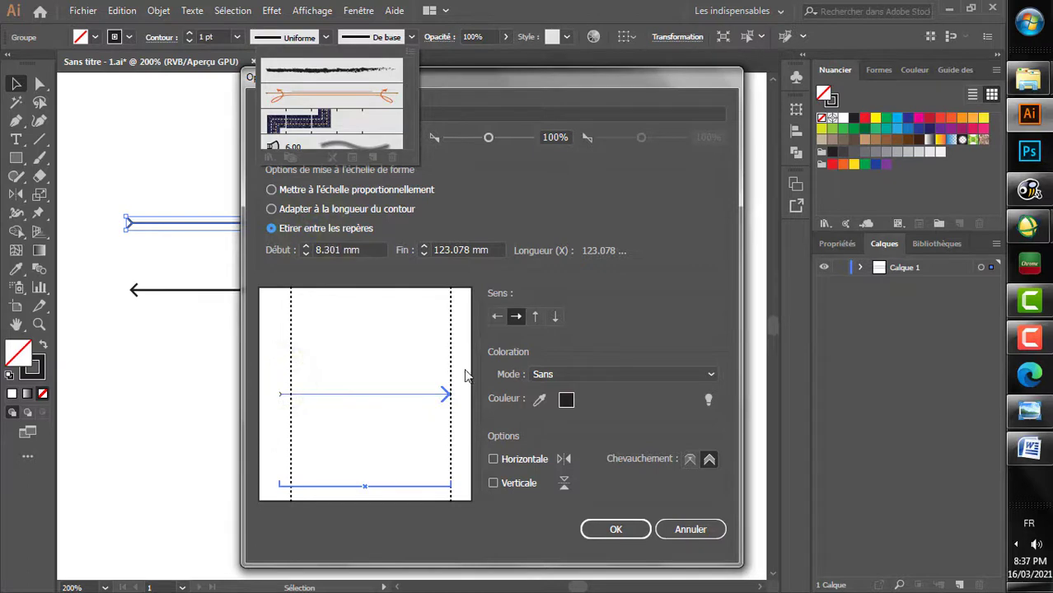
drag(452, 371, 439, 376)
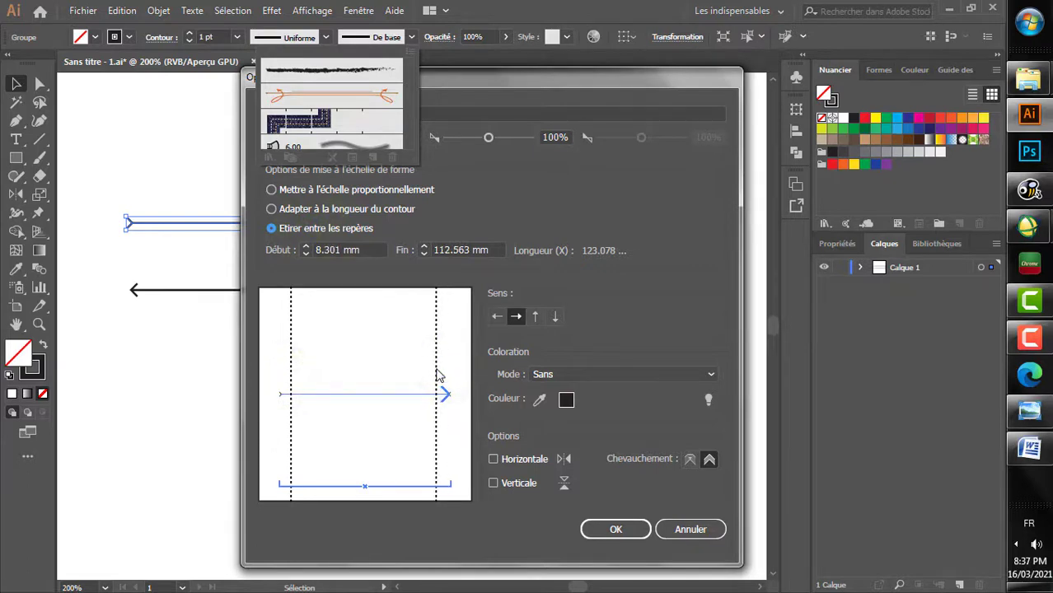
click(594, 534)
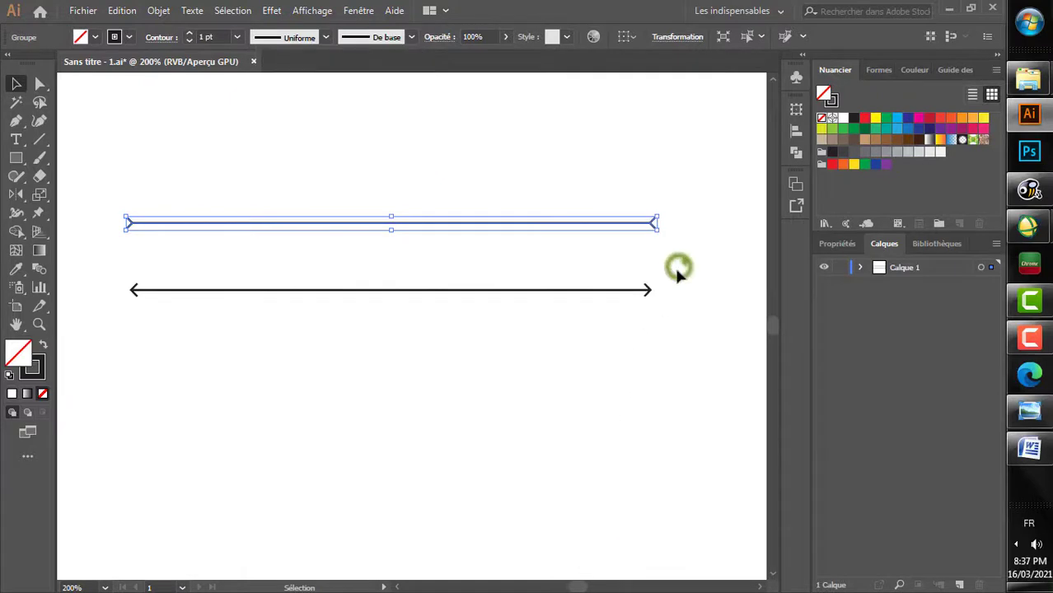
Step: Start another new art brush (Forme artistique) from the lower line group
drag(675, 272, 468, 309)
click(409, 37)
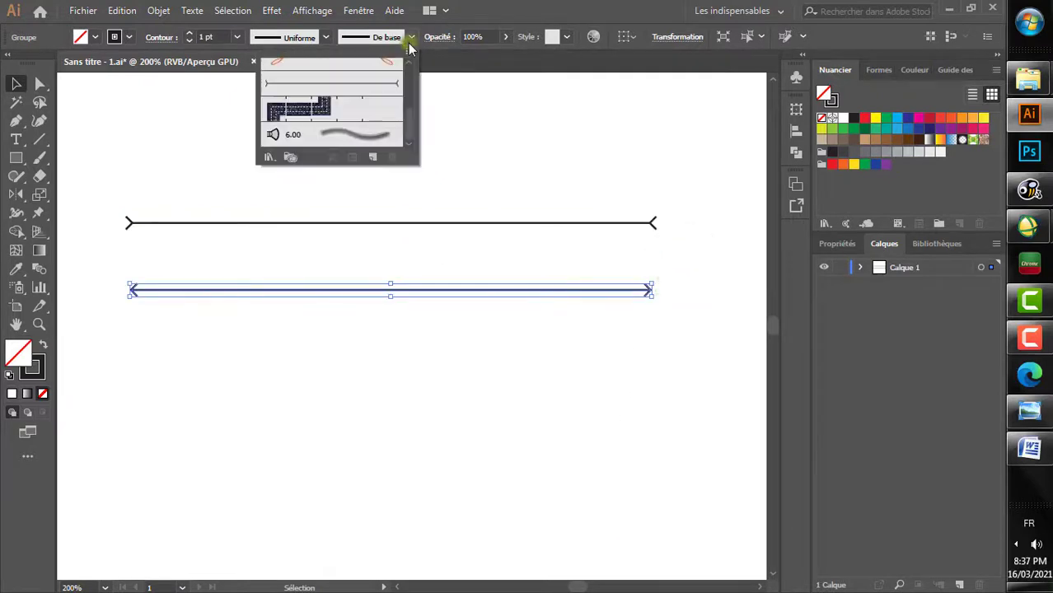
click(374, 158)
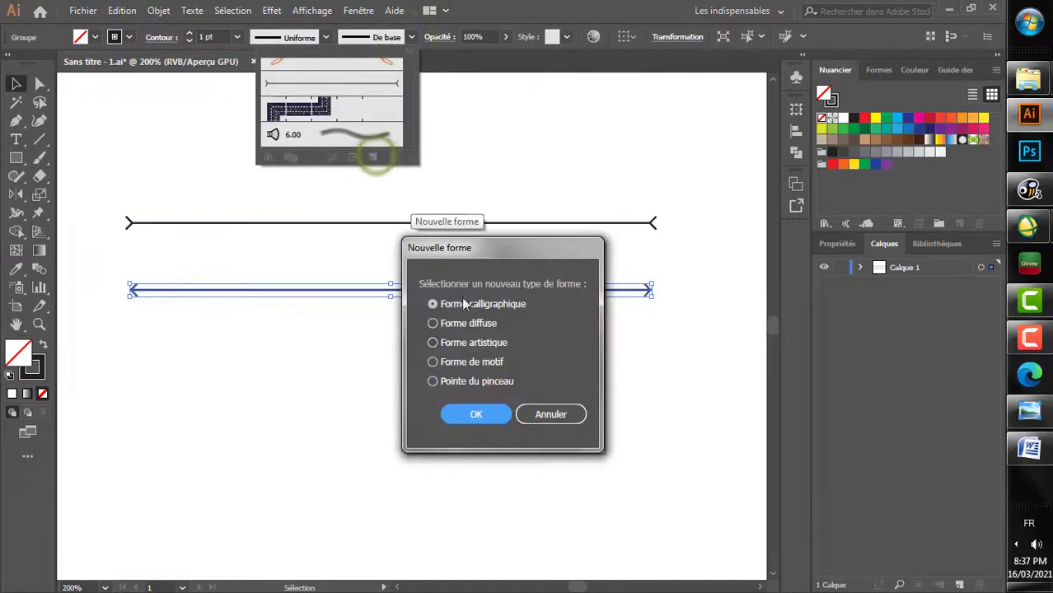
click(484, 342)
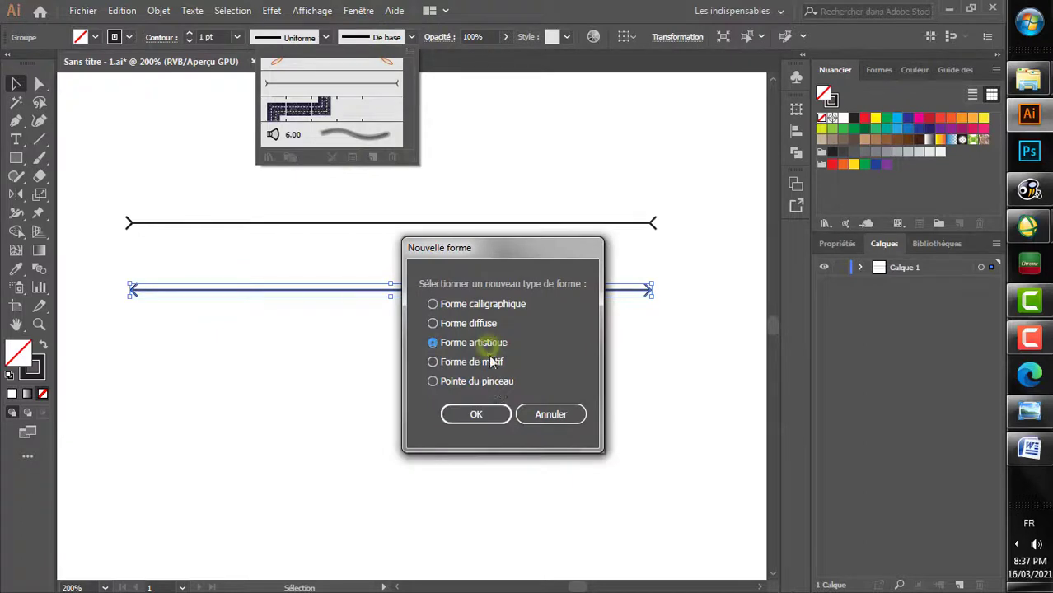
click(475, 416)
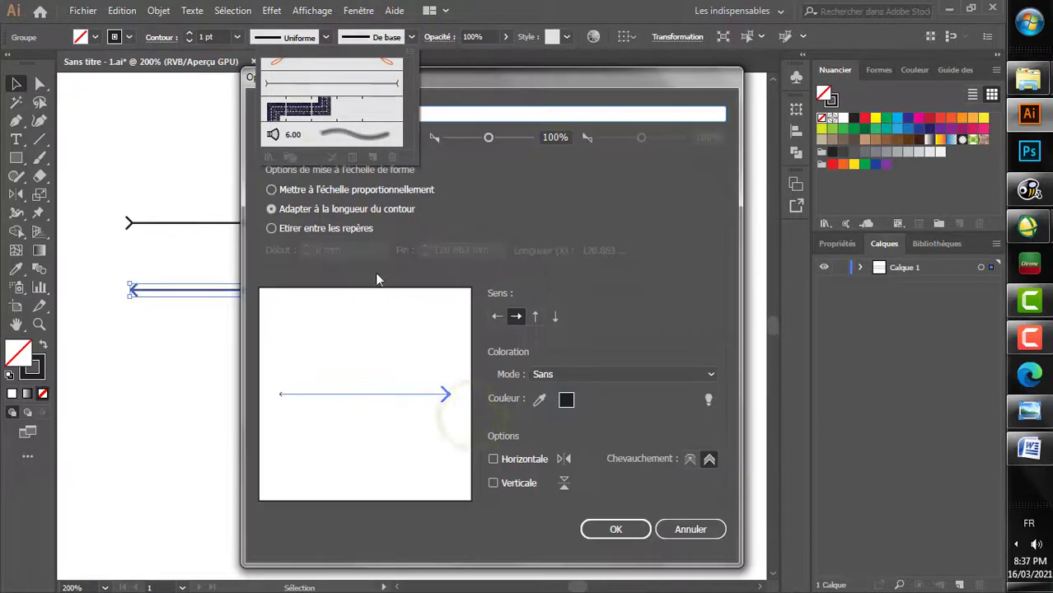
Step: Stretch this second brush between guides at about 5.4 mm and 108.9 mm, save it and clear the selection
click(330, 228)
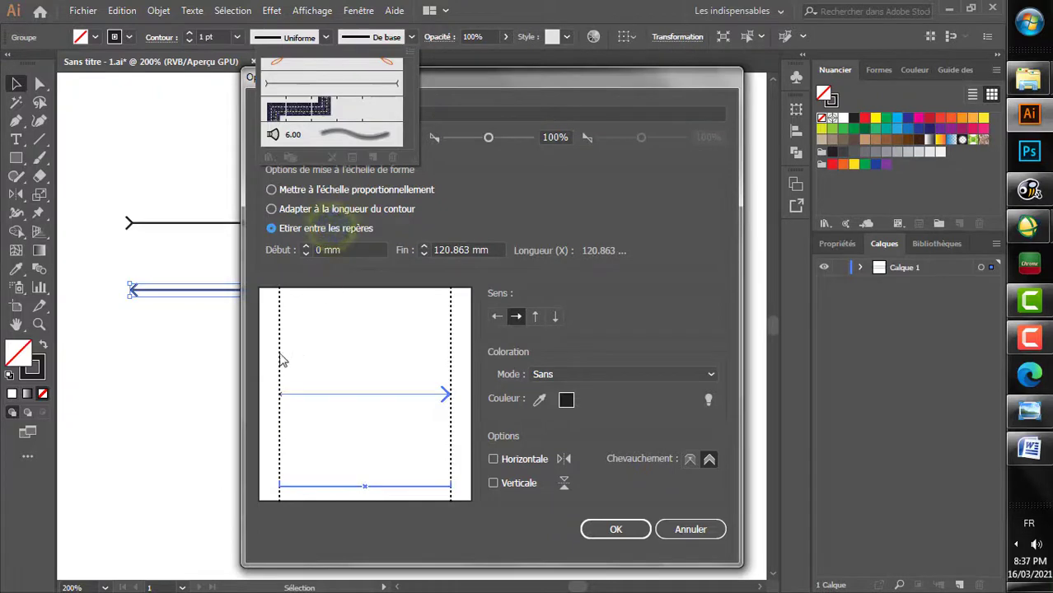
drag(280, 354, 286, 355)
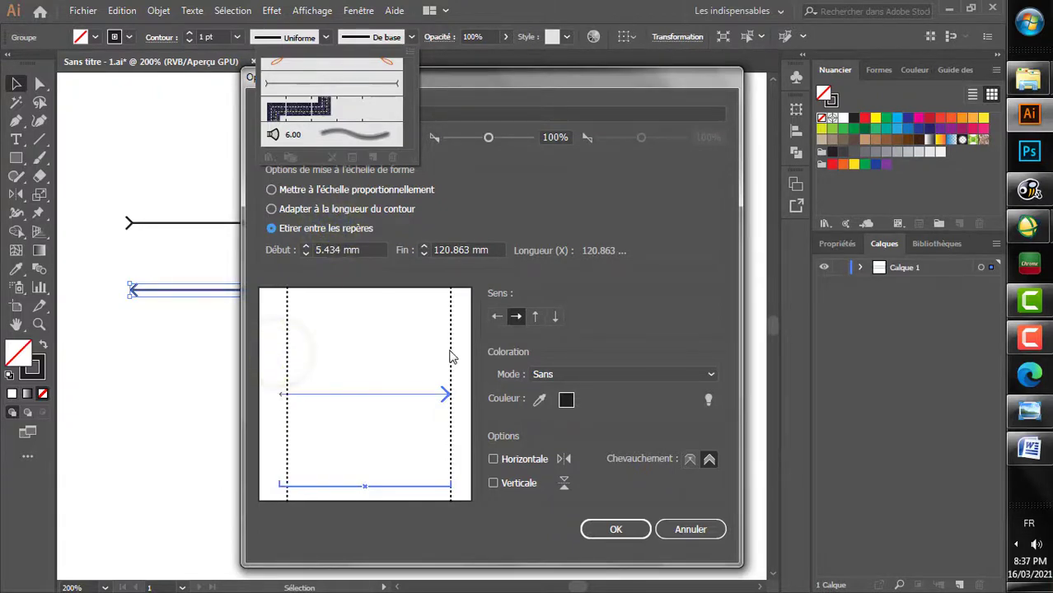
mouse_move(445, 354)
mouse_down()
mouse_move(437, 349)
mouse_move(436, 360)
mouse_up()
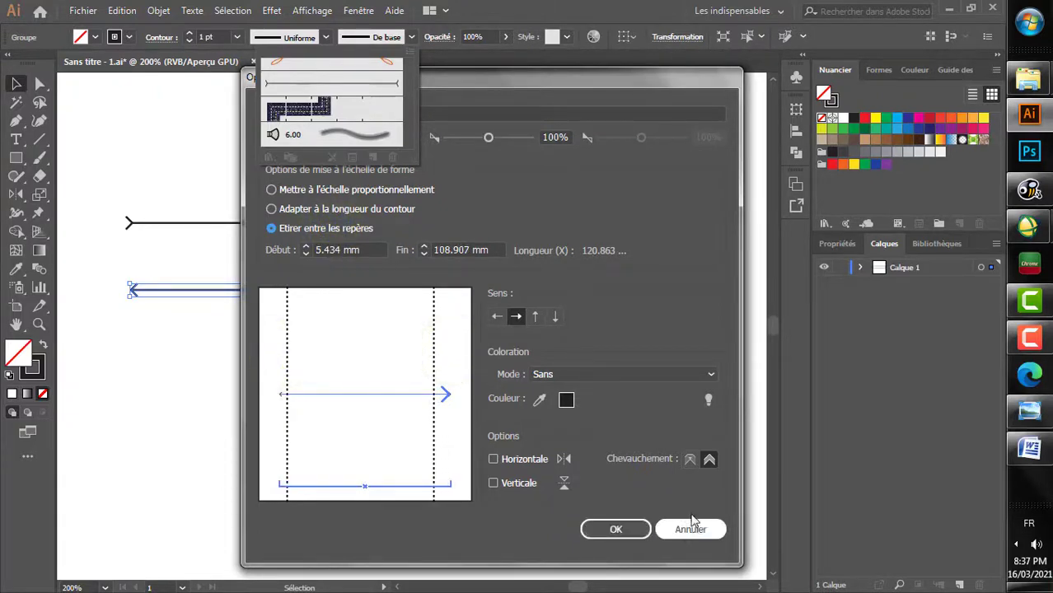
click(614, 529)
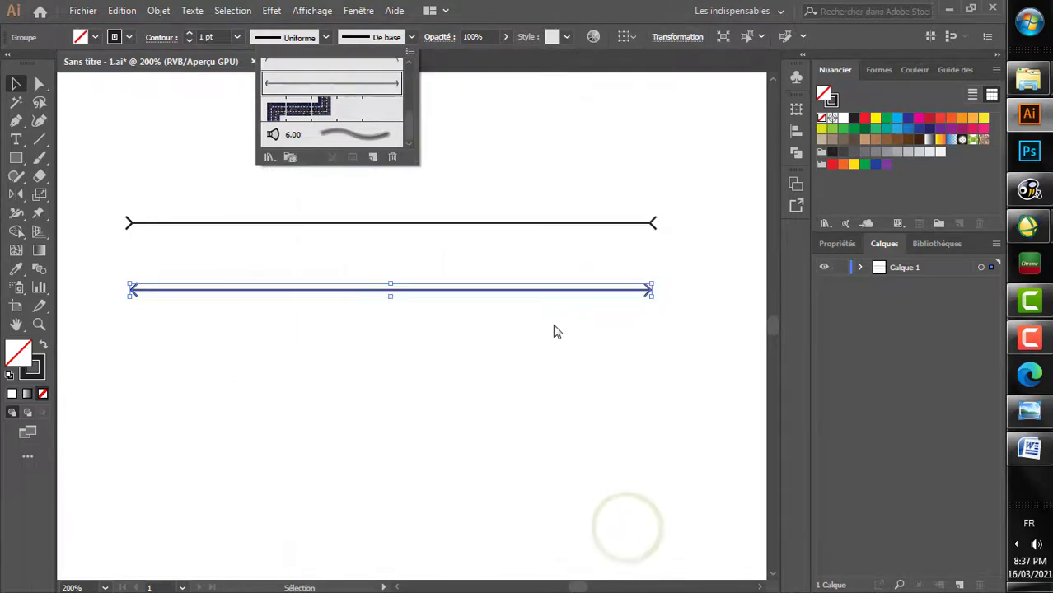
click(546, 367)
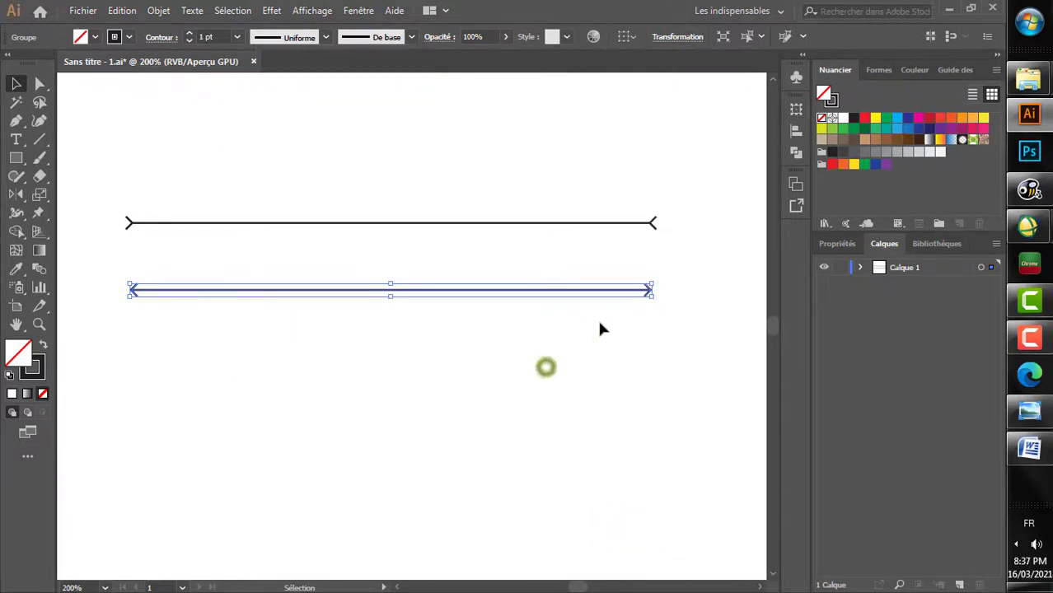
click(705, 192)
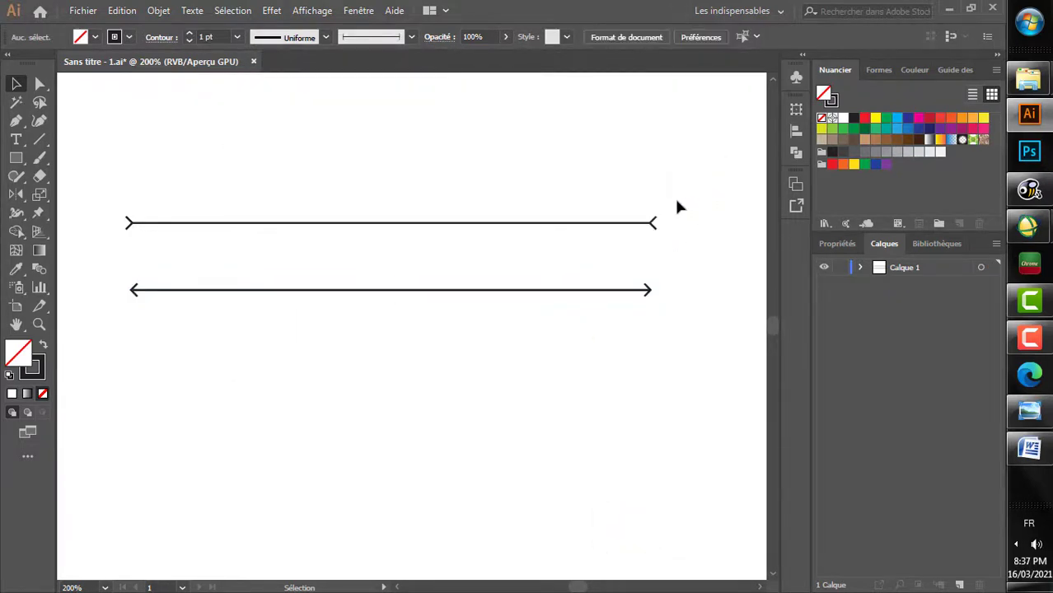
Step: Delete both line groups from the artboard
scroll(674, 194, down, 3)
scroll(668, 198, right, 1)
scroll(659, 201, up, 1)
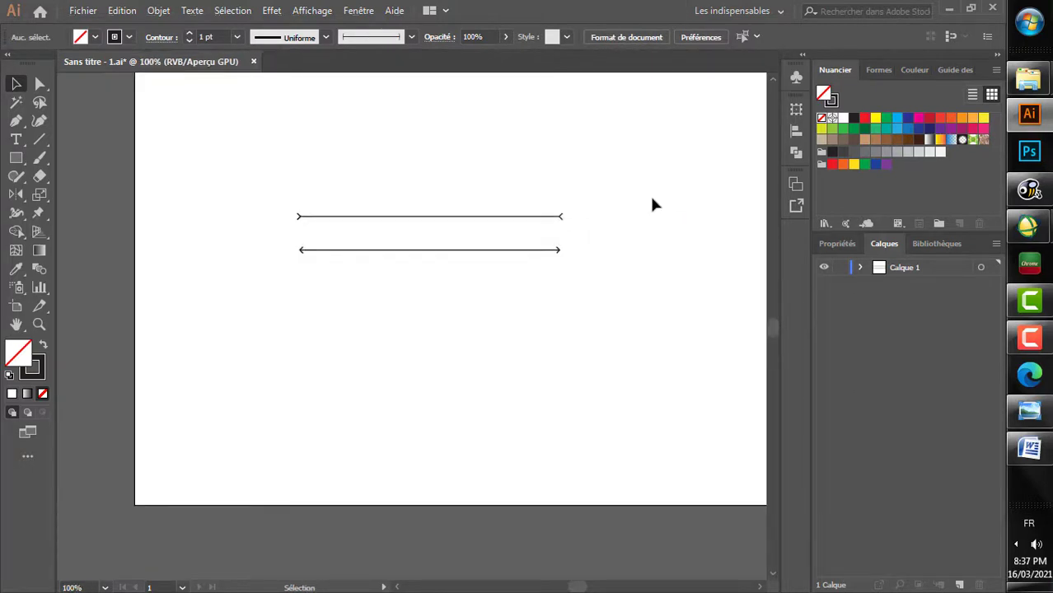
scroll(649, 195, right, 3)
scroll(613, 210, up, 2)
scroll(606, 216, left, 1)
mouse_move(604, 217)
mouse_down()
mouse_move(535, 279)
mouse_move(375, 370)
mouse_up()
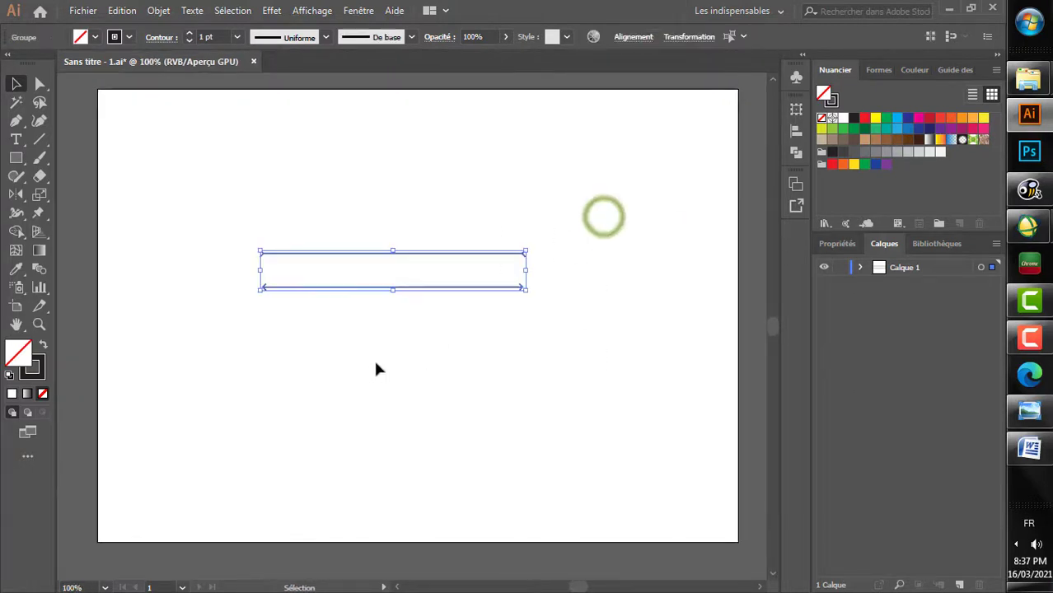
key(Delete)
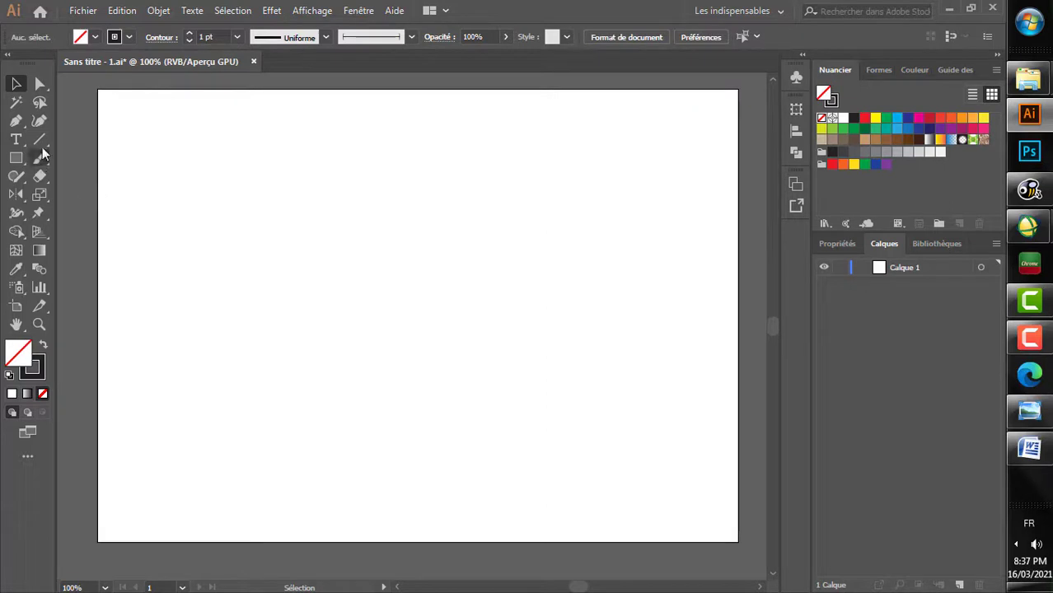
Step: Draw an open, U-shaped five-point curve across the artboard with the Curvature tool
click(39, 120)
click(225, 151)
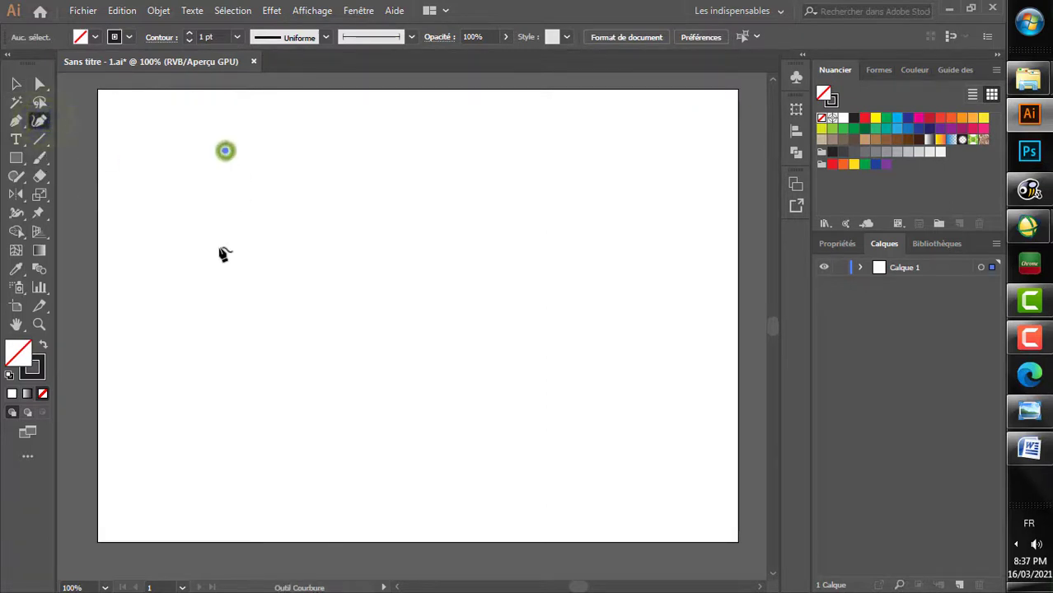
click(220, 248)
click(365, 378)
click(468, 275)
click(416, 201)
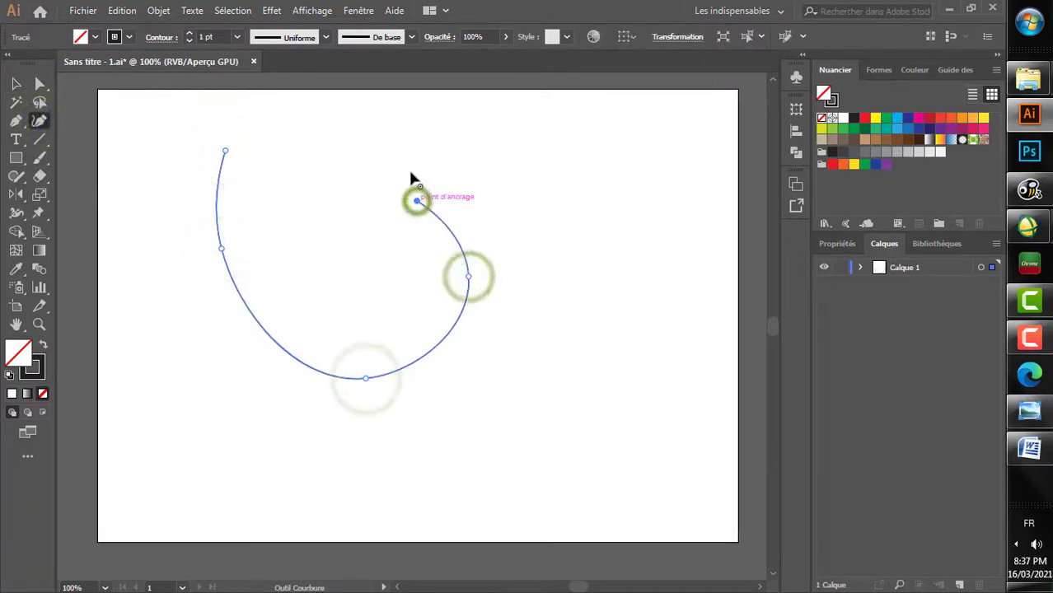
Step: Apply the Forme artistique 2 brush to the curve and deselect it
click(387, 38)
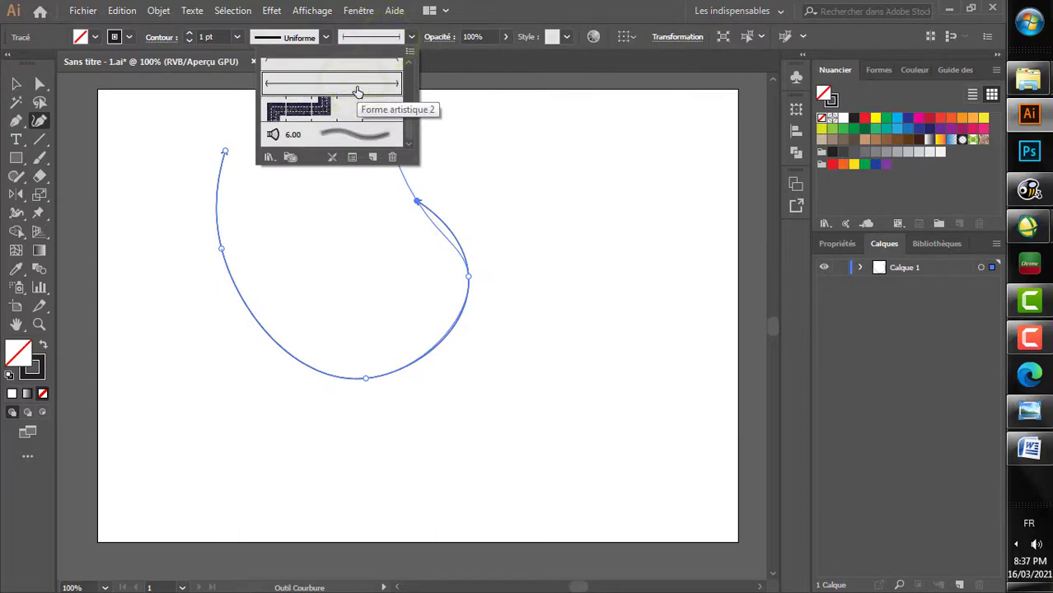
click(357, 88)
key(v)
click(518, 217)
Step: Select the curve and set its stroke weight to 3 pt
scroll(442, 205, up, 5)
drag(440, 196, 407, 320)
click(191, 35)
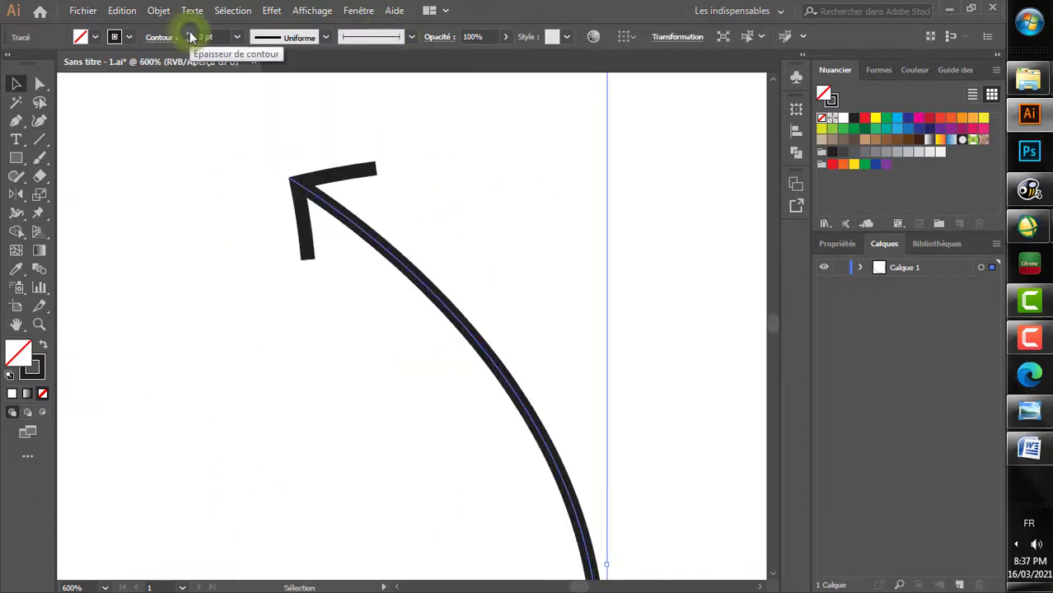
click(190, 35)
click(189, 40)
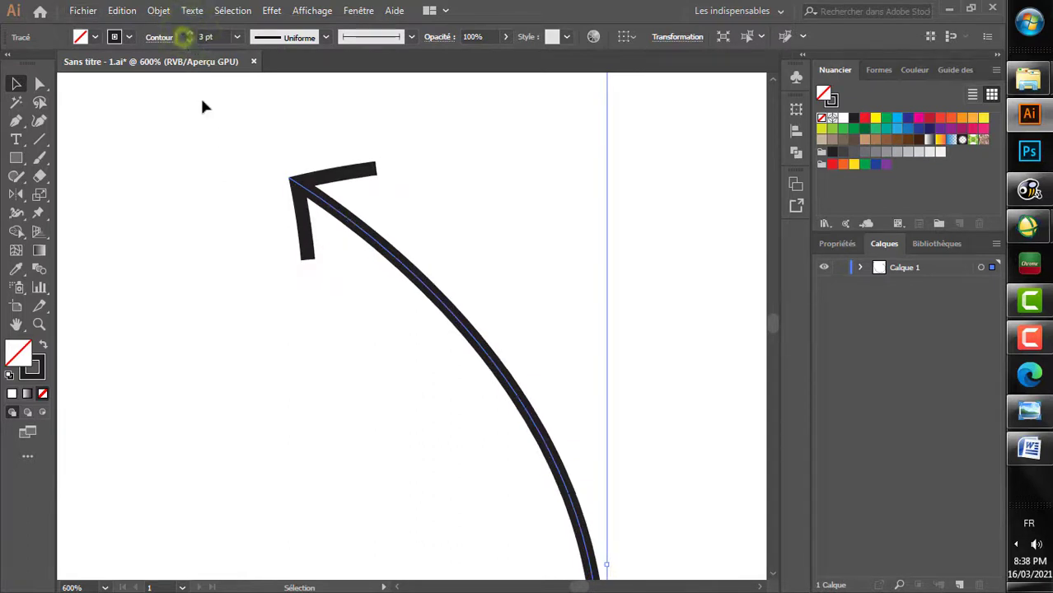
Step: Replace the curve's brush with the art brush made from the upper line and deselect the curve
scroll(204, 103, down, 7)
scroll(180, 136, up, 4)
scroll(178, 136, up, 2)
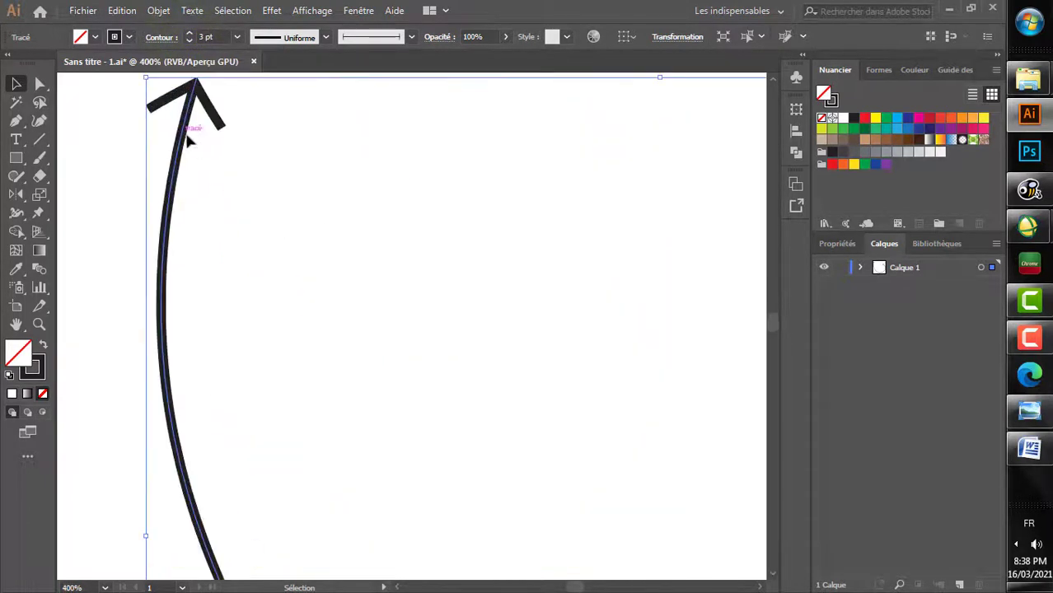
click(381, 37)
scroll(366, 115, down, 4)
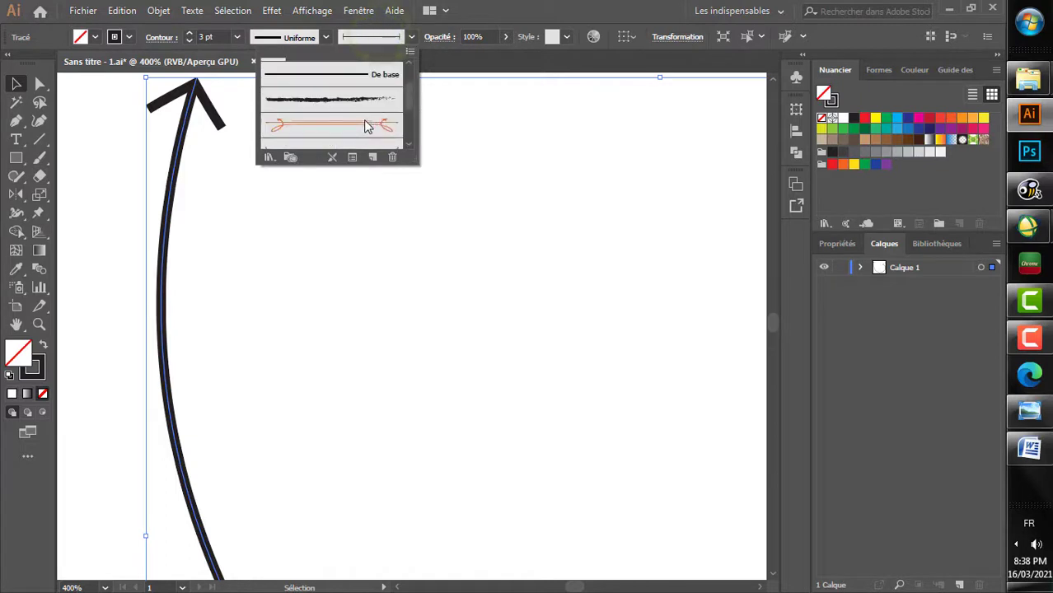
click(341, 255)
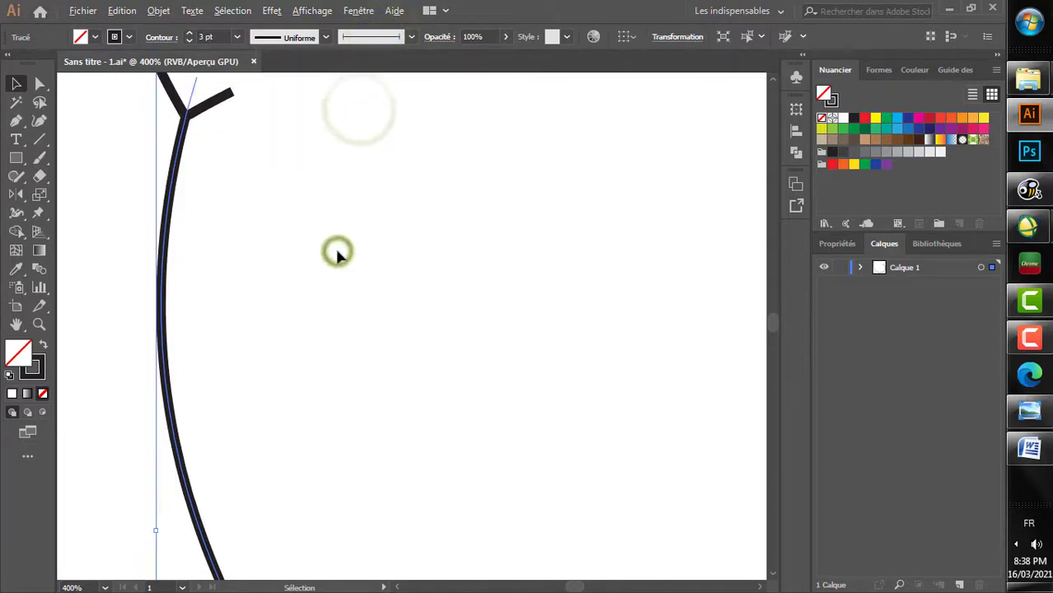
scroll(337, 252, down, 2)
scroll(336, 251, down, 1)
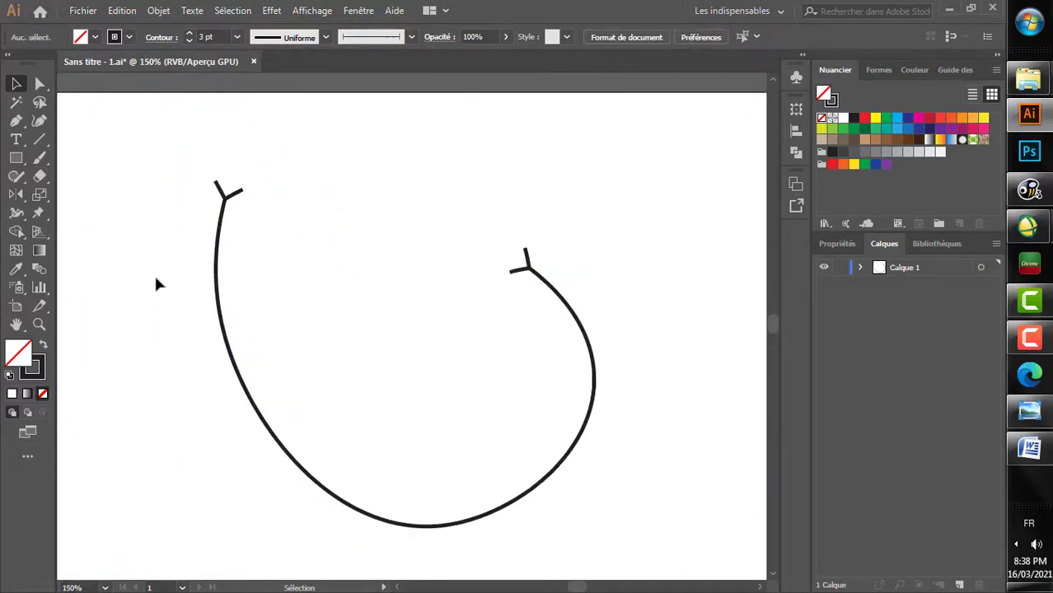
drag(398, 181, 99, 371)
click(302, 155)
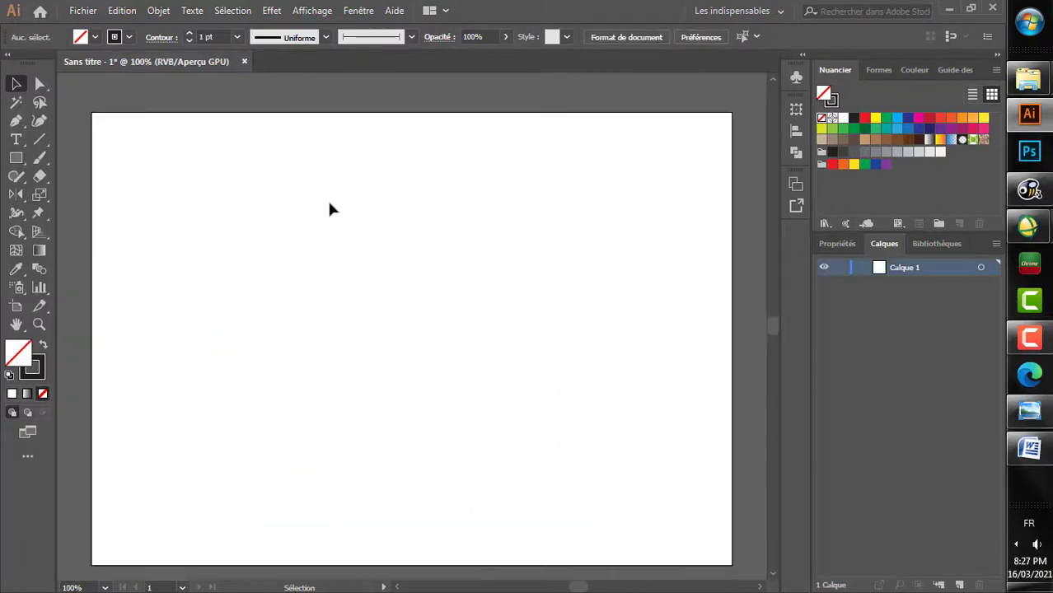
key(ctrl+minus)
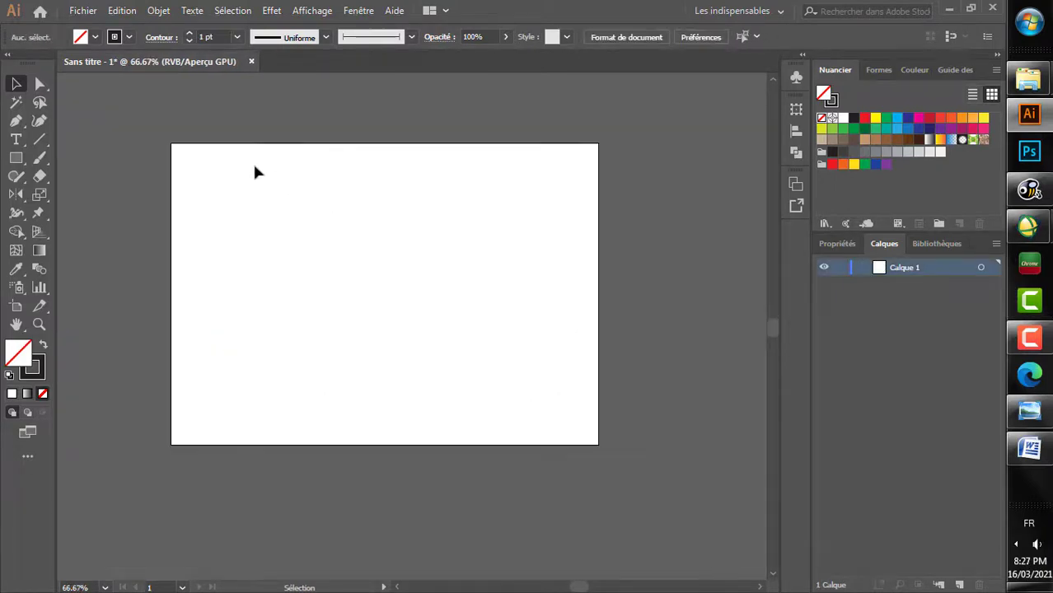
Step: Open the nine satellite images from Cc 531 through Rapport de bandes 57_54_73 in the Résultat folder
click(81, 10)
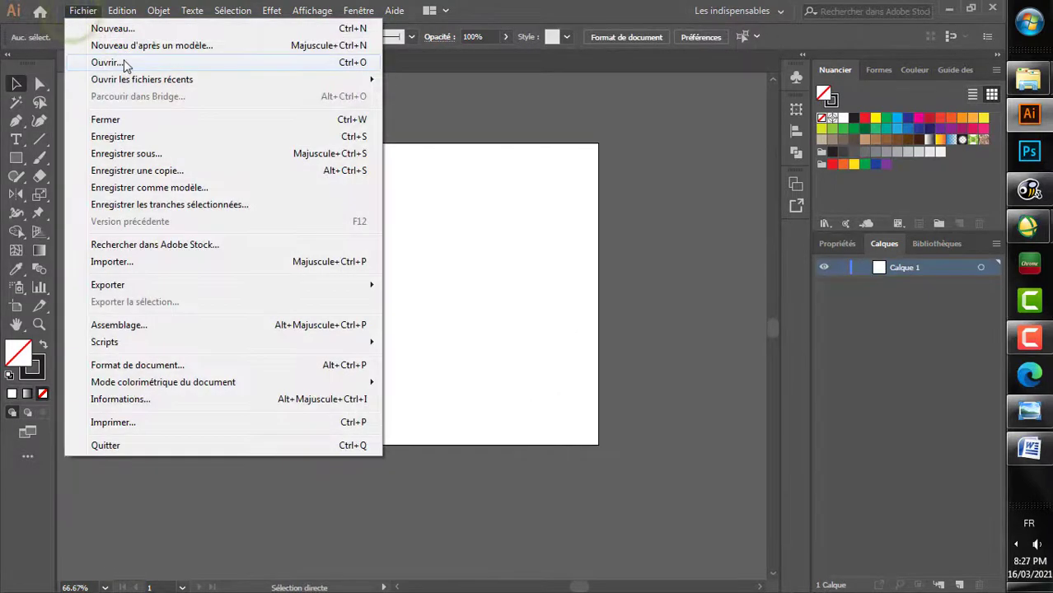
click(140, 64)
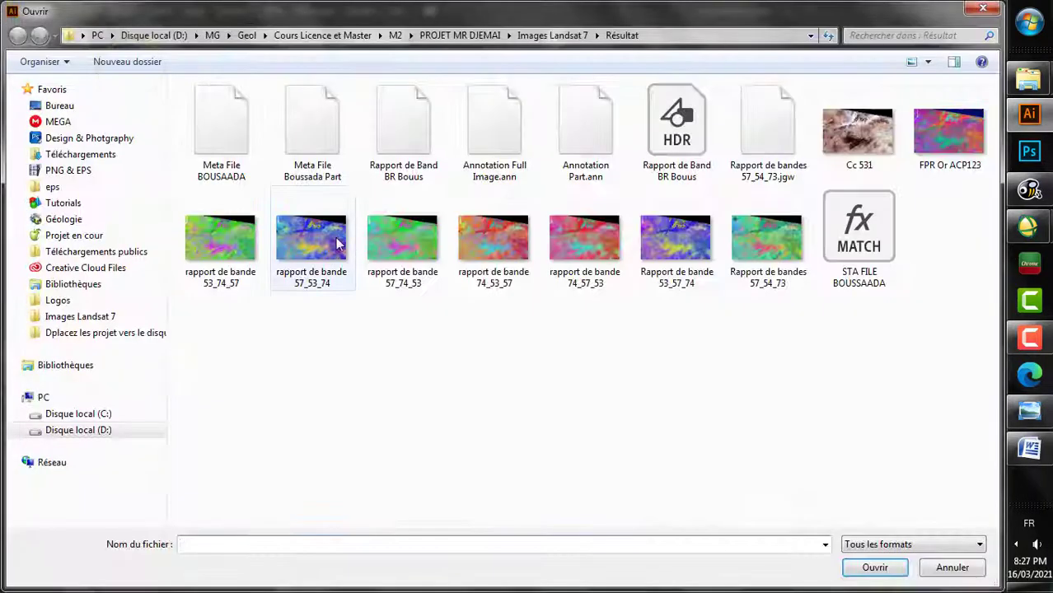
click(829, 140)
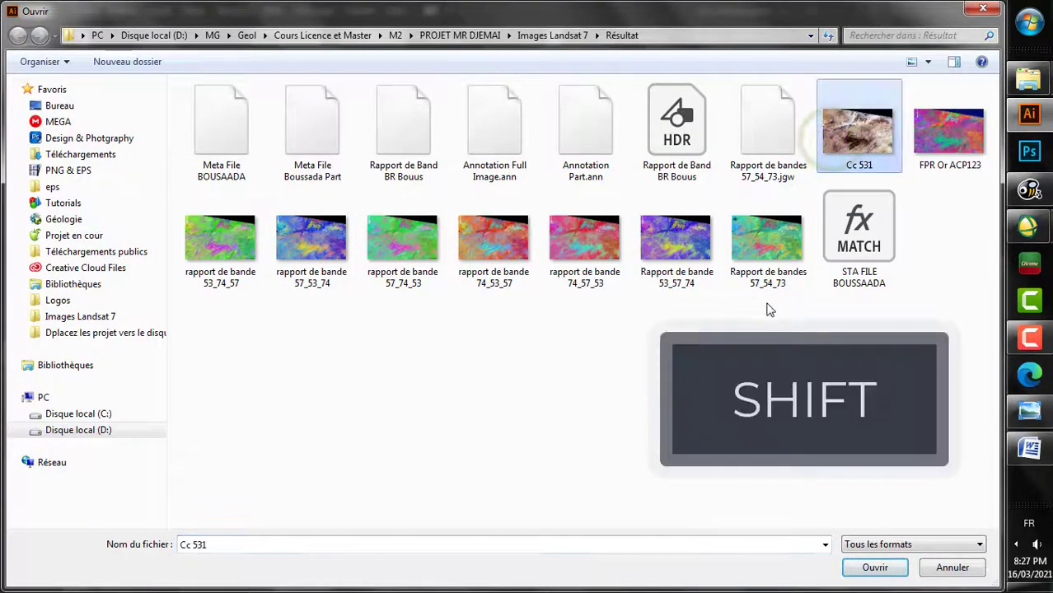
shift+click(768, 266)
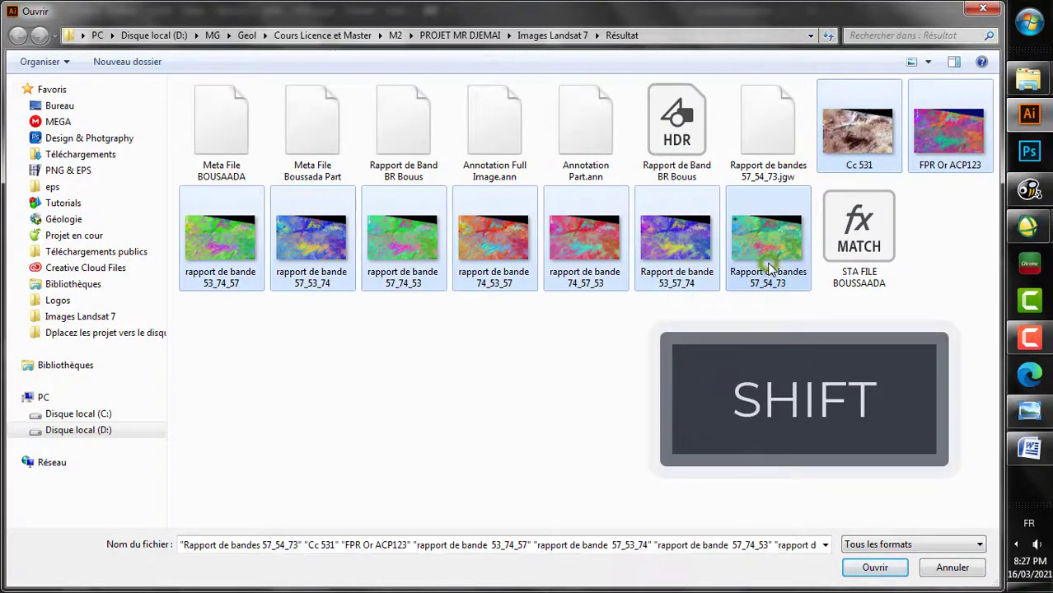
click(874, 568)
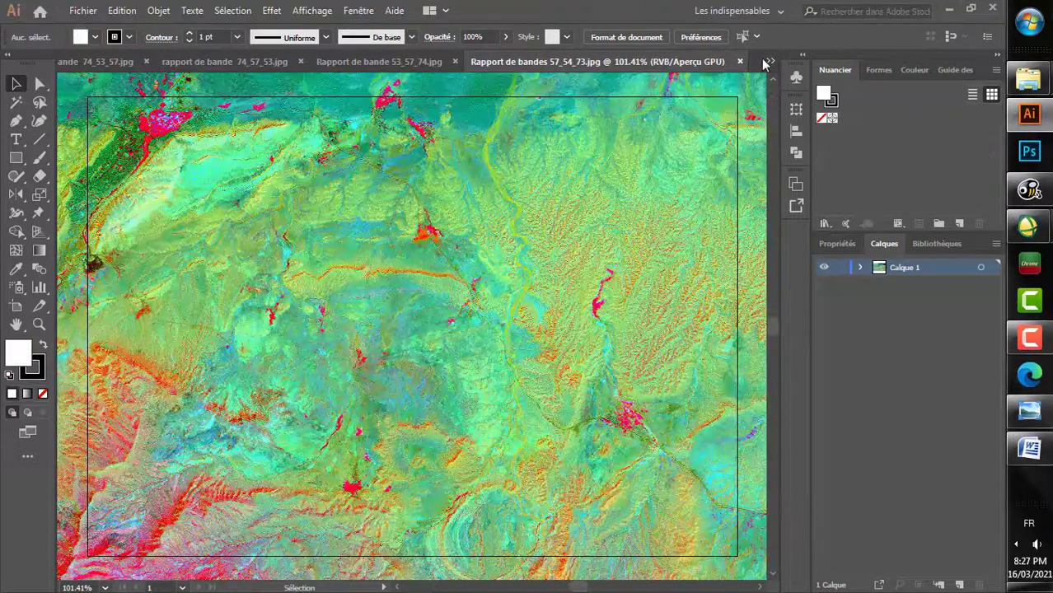
Step: Switch to Cc 531.jpg and cut all of its Calque 1 artwork to the clipboard
click(767, 63)
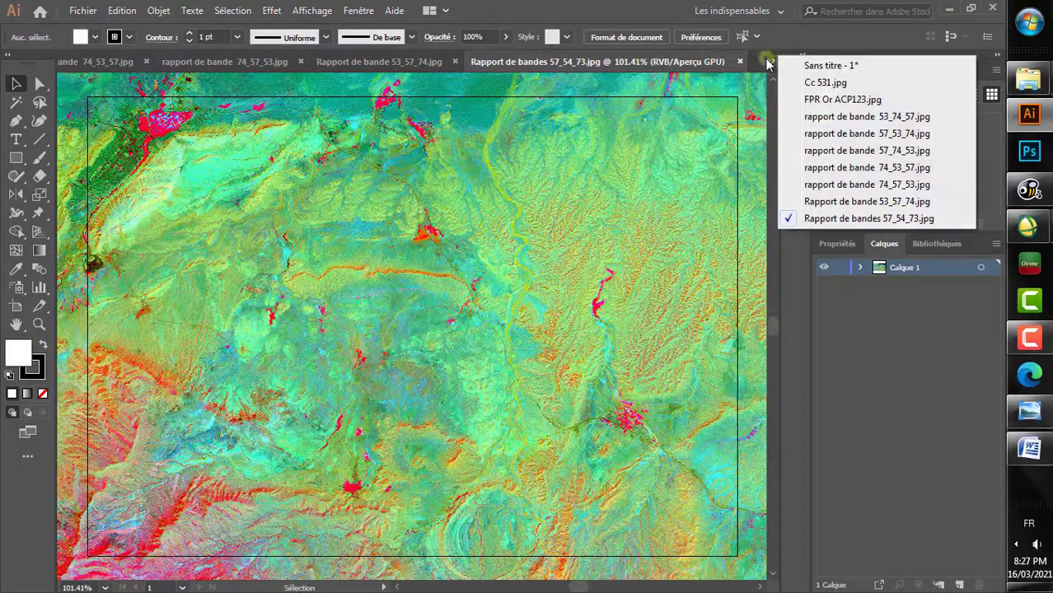
click(825, 82)
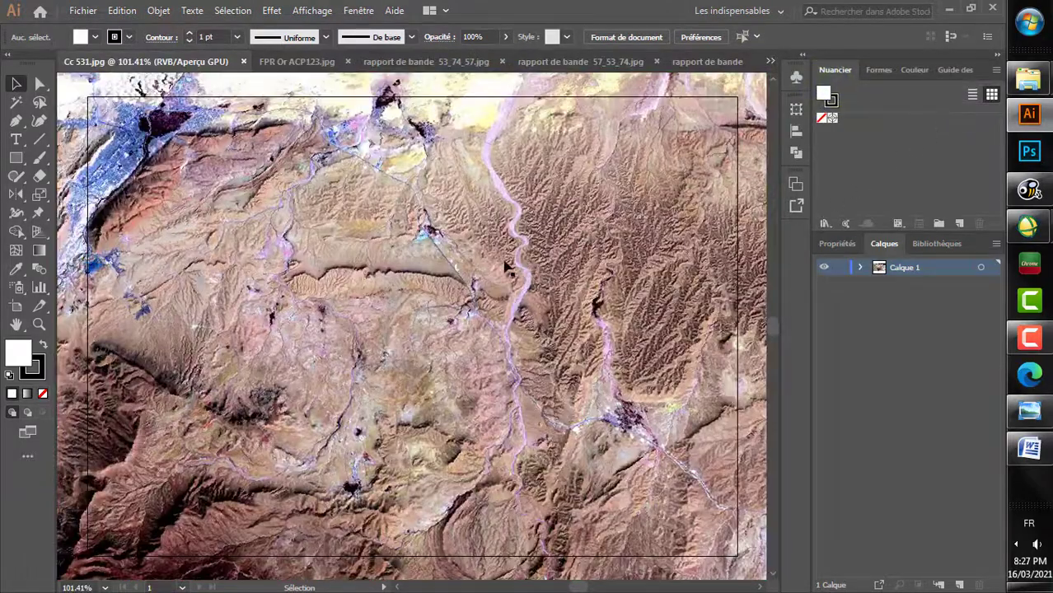
scroll(506, 266, down, 8)
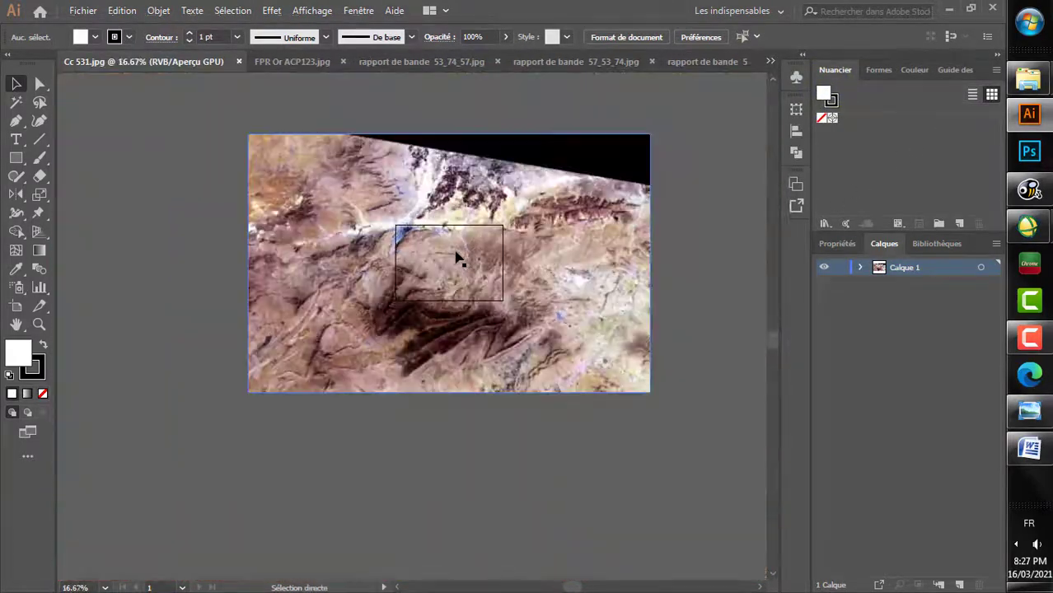
scroll(455, 252, right, 1)
scroll(458, 253, up, 1)
click(981, 267)
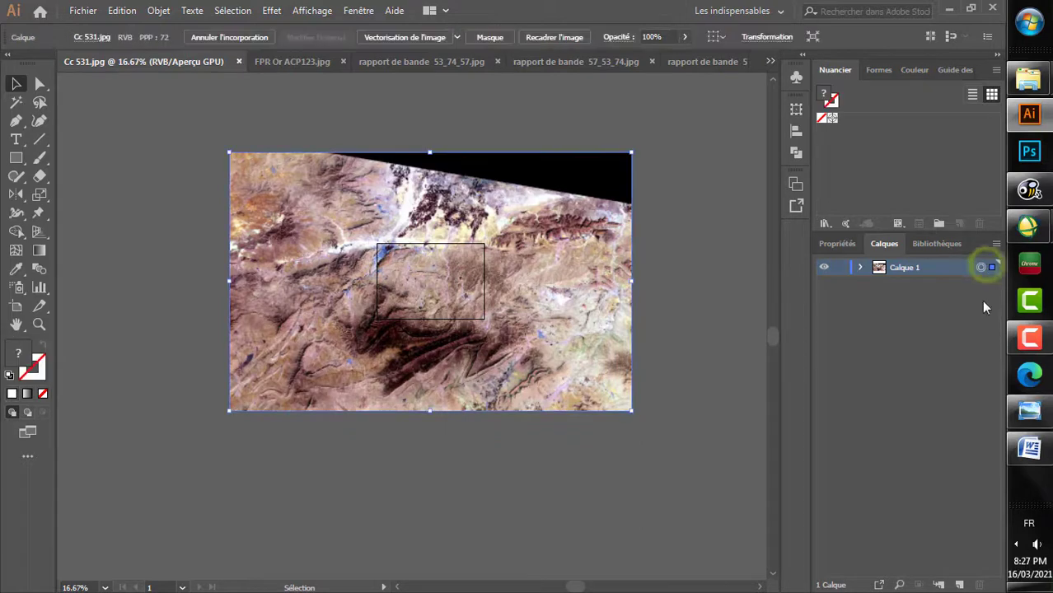
click(131, 10)
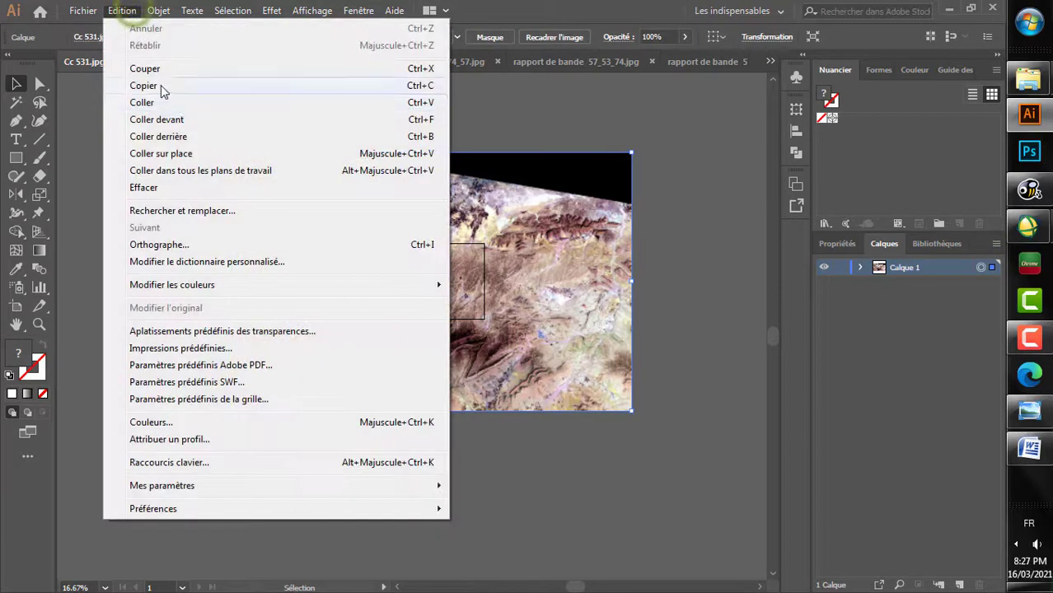
click(159, 72)
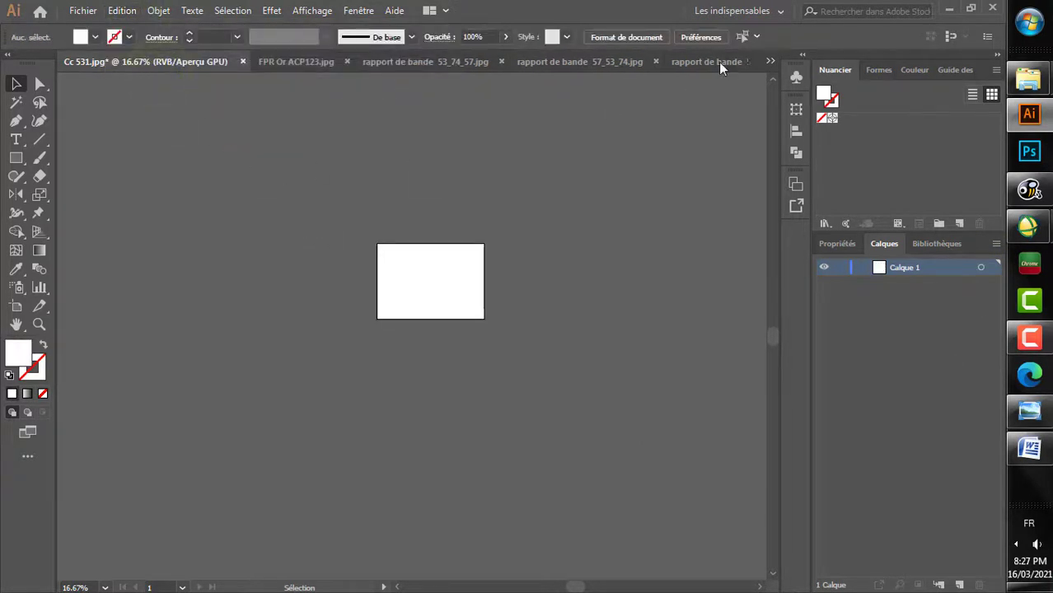
Step: Paste the Cc 531 image in place on Calque 1 of Sans titre - 1 and lock that layer beneath a new empty layer
click(770, 61)
click(826, 64)
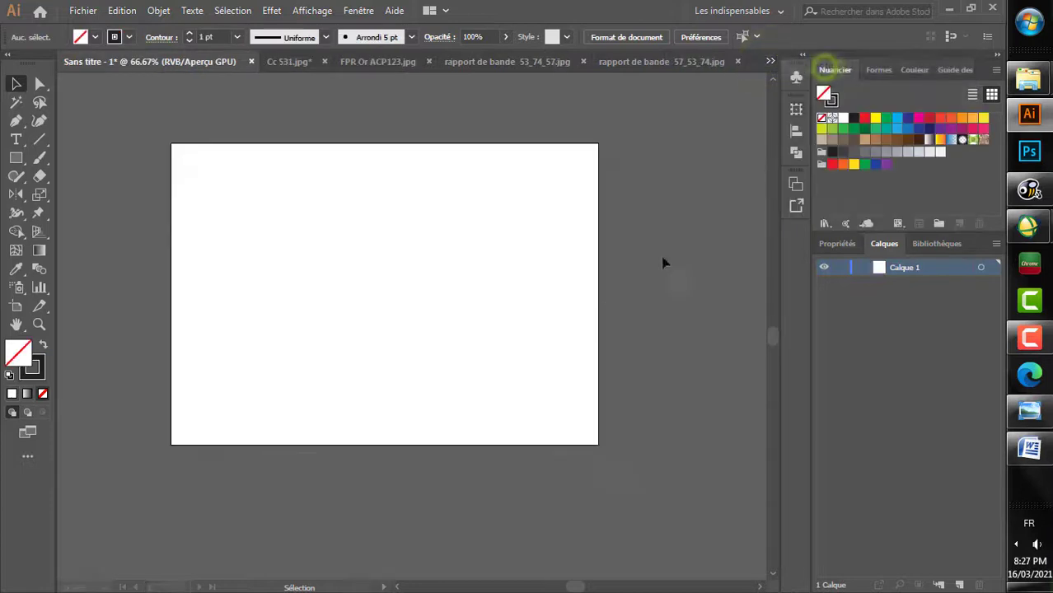
click(122, 11)
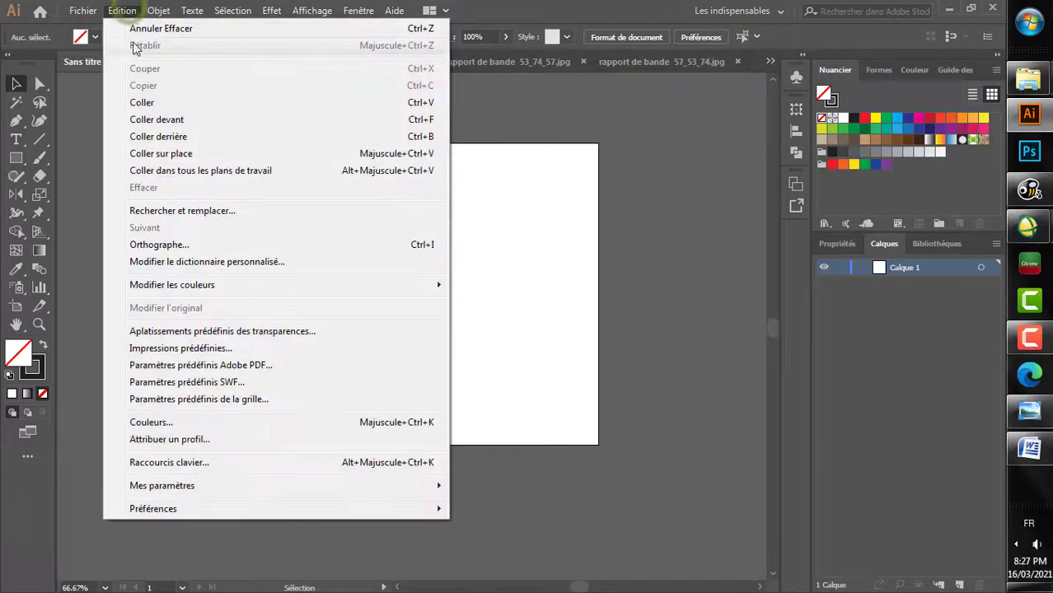
click(929, 275)
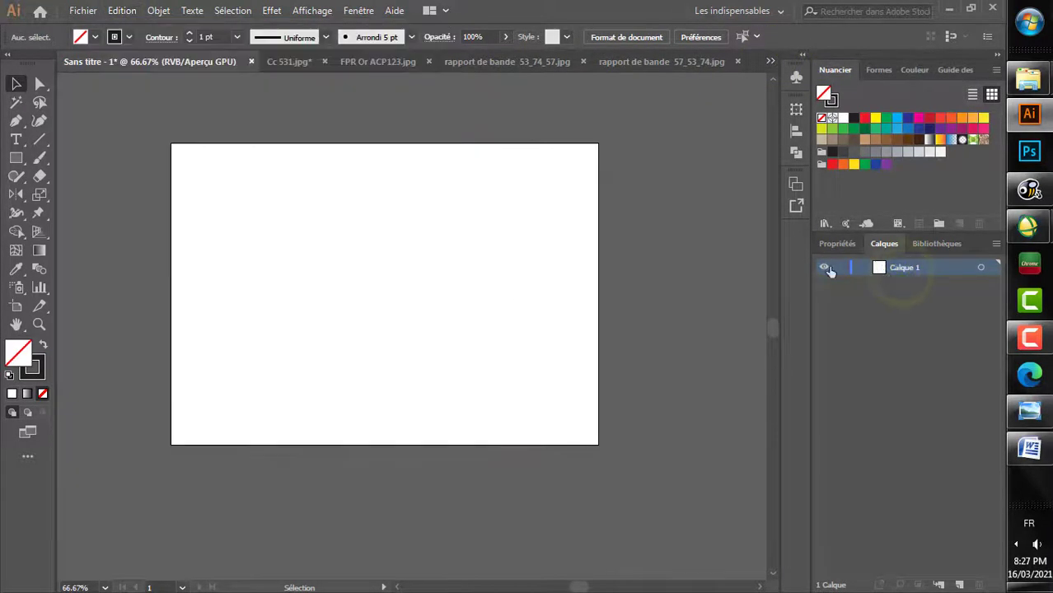
click(117, 11)
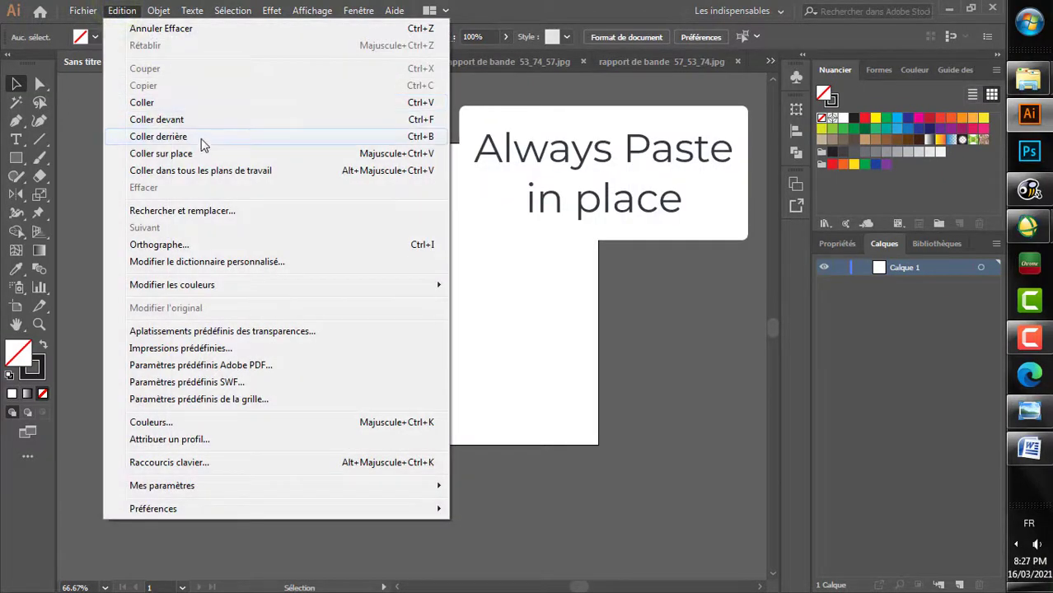
click(210, 152)
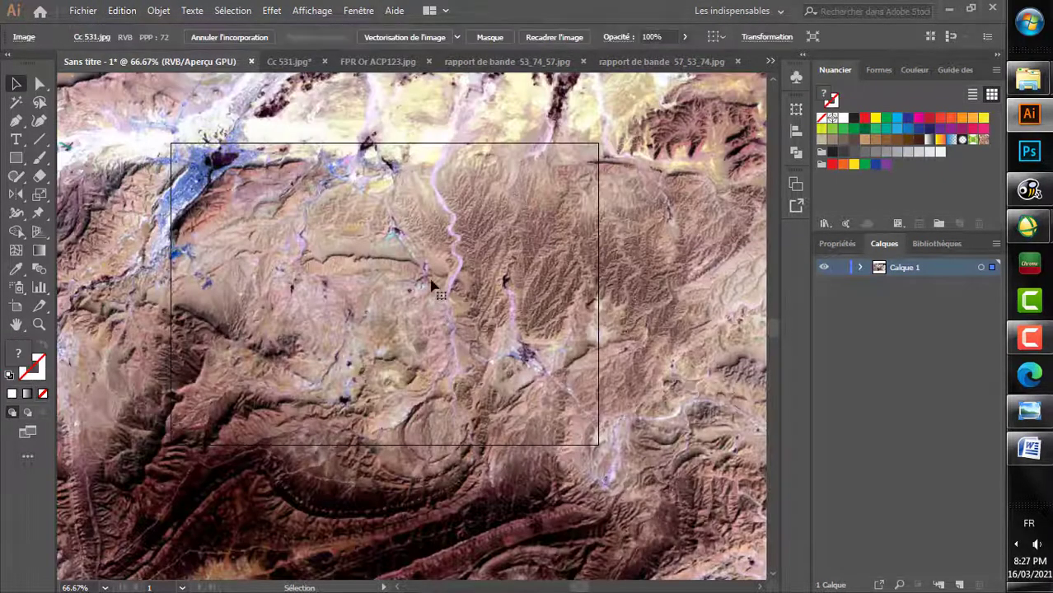
key(ctrl+minus)
key(ctrl+minus)
key(ctrl+minus)
key(ctrl+minus)
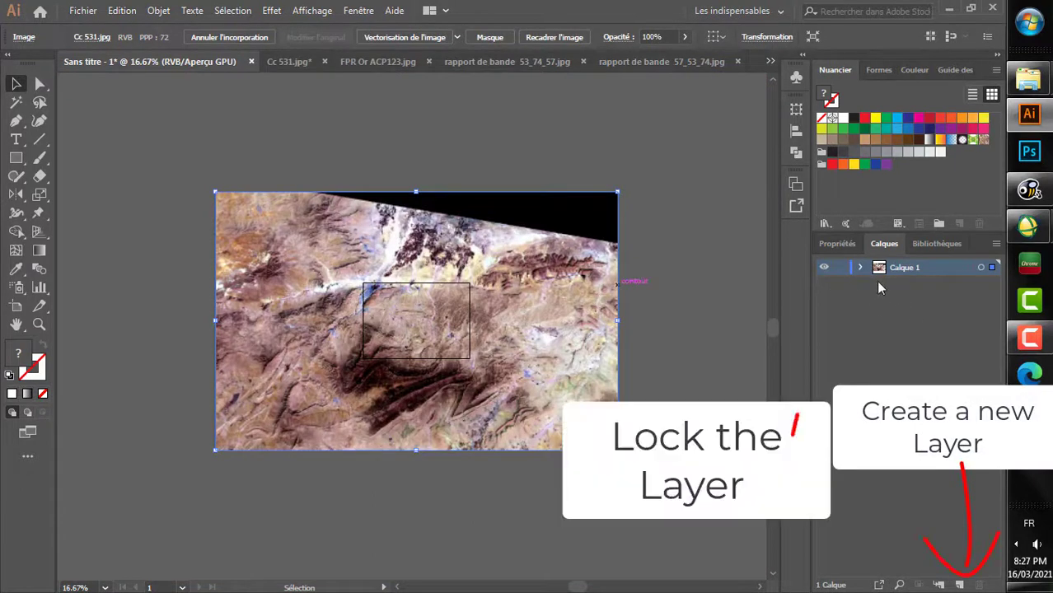
click(957, 584)
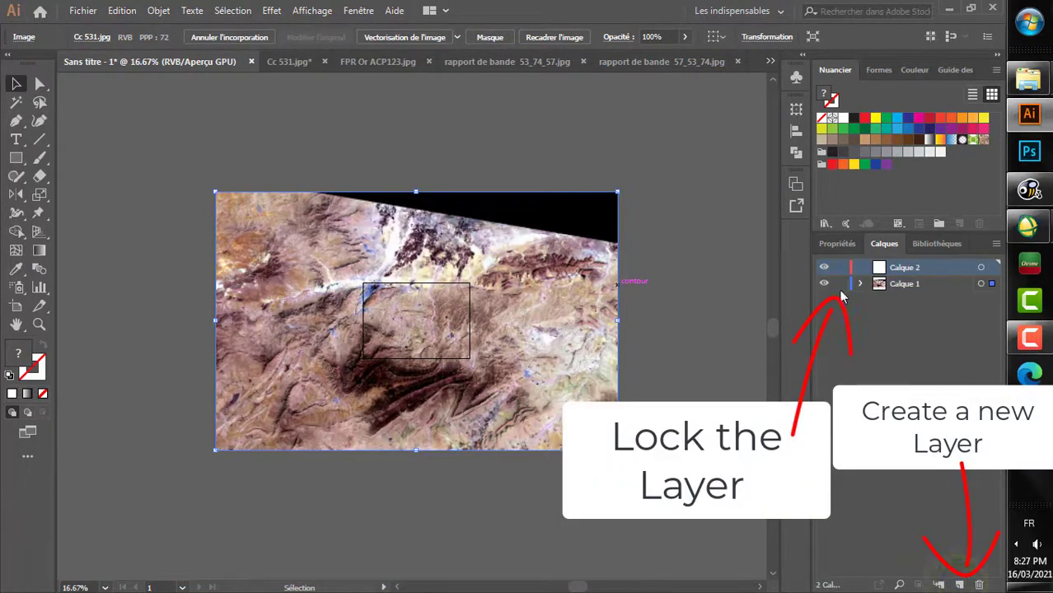
click(840, 284)
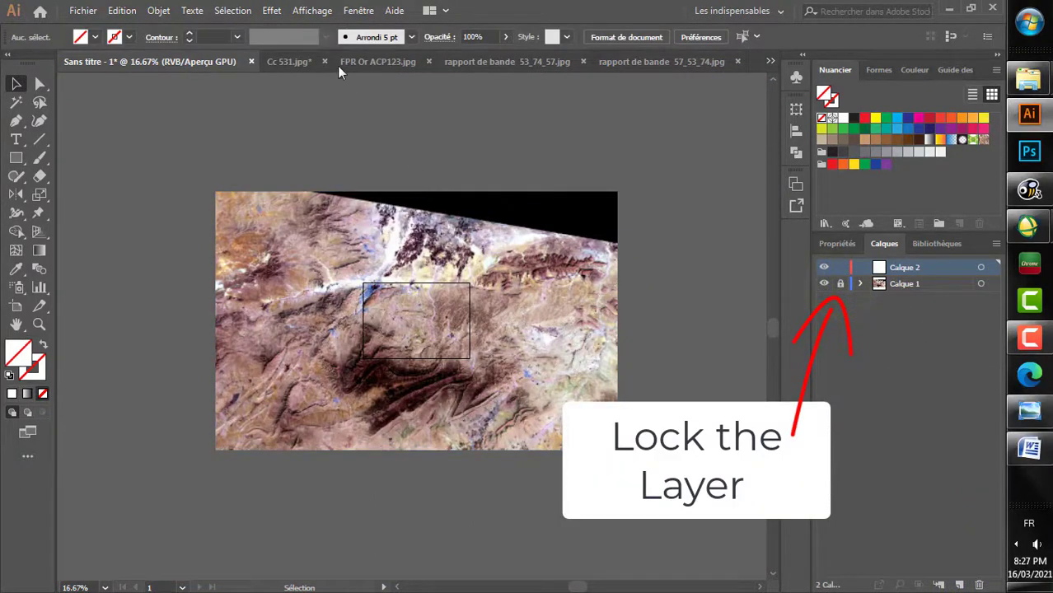
Step: Close Cc 531.jpg without saving its changes
click(297, 62)
click(325, 61)
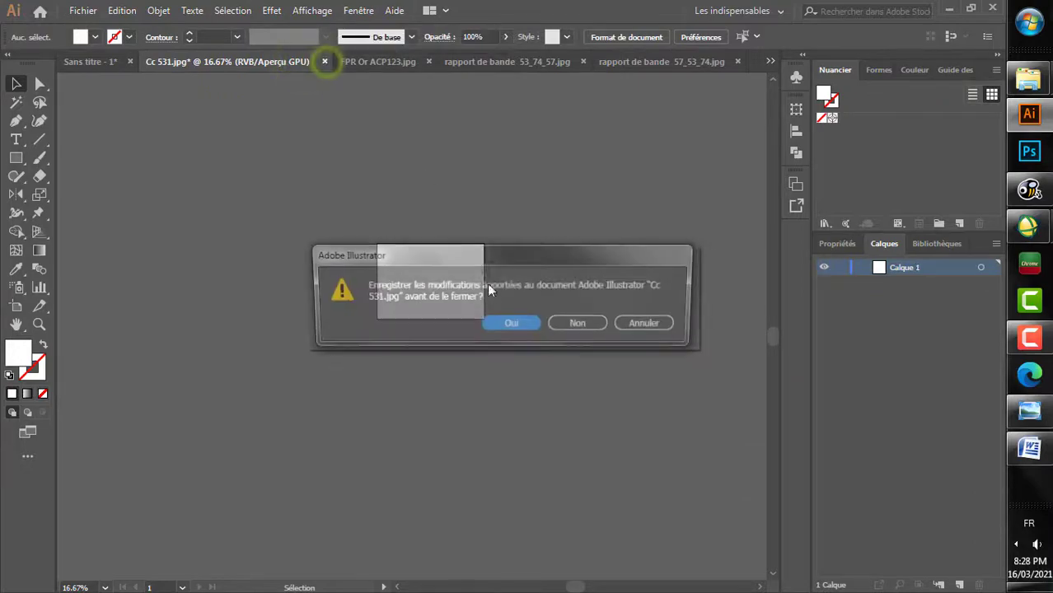
click(579, 322)
Step: Switch to FPR Or ACP123.jpg and cut all of its Calque 1 artwork to the clipboard
click(298, 64)
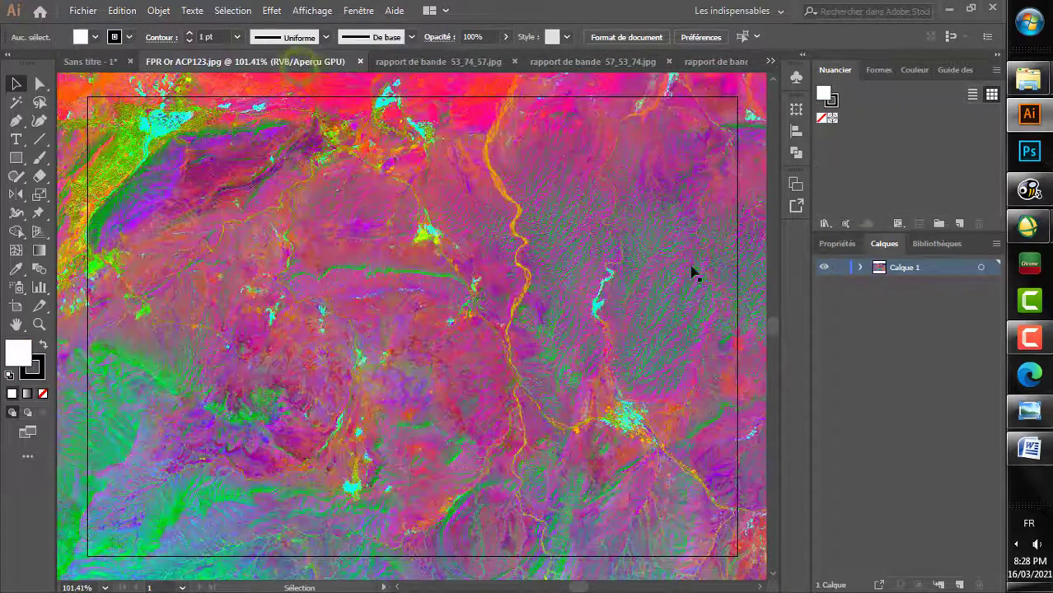
scroll(499, 248, down, 5)
scroll(499, 248, up, 1)
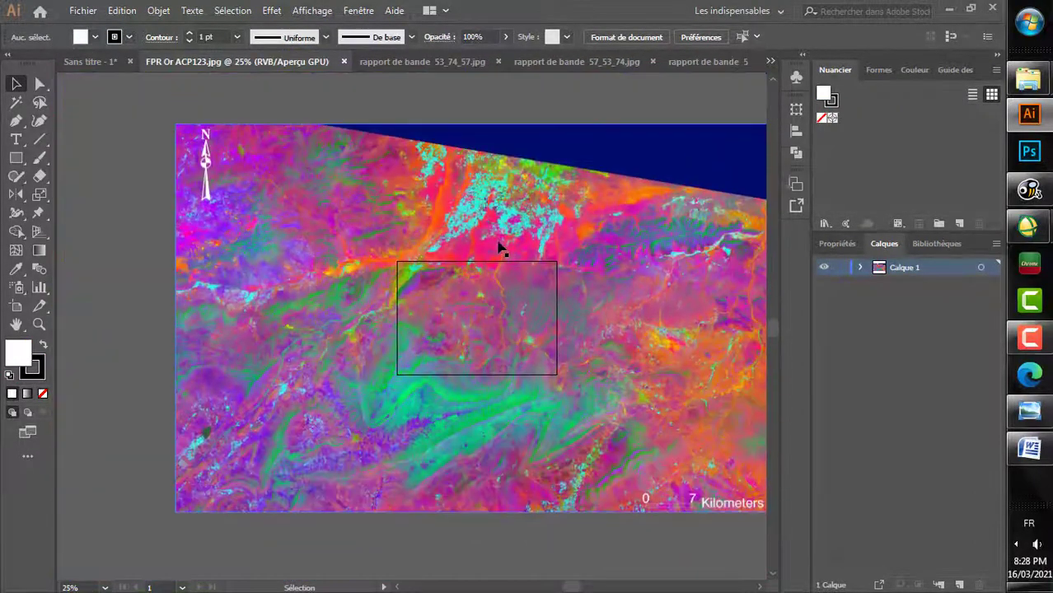
scroll(499, 248, up, 1)
scroll(499, 247, right, 2)
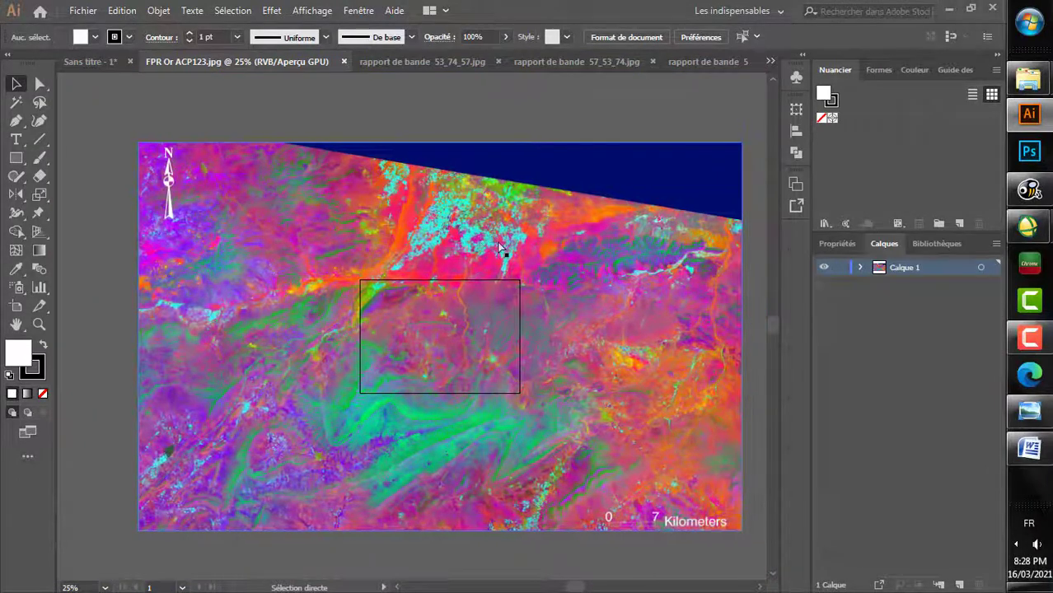
click(980, 268)
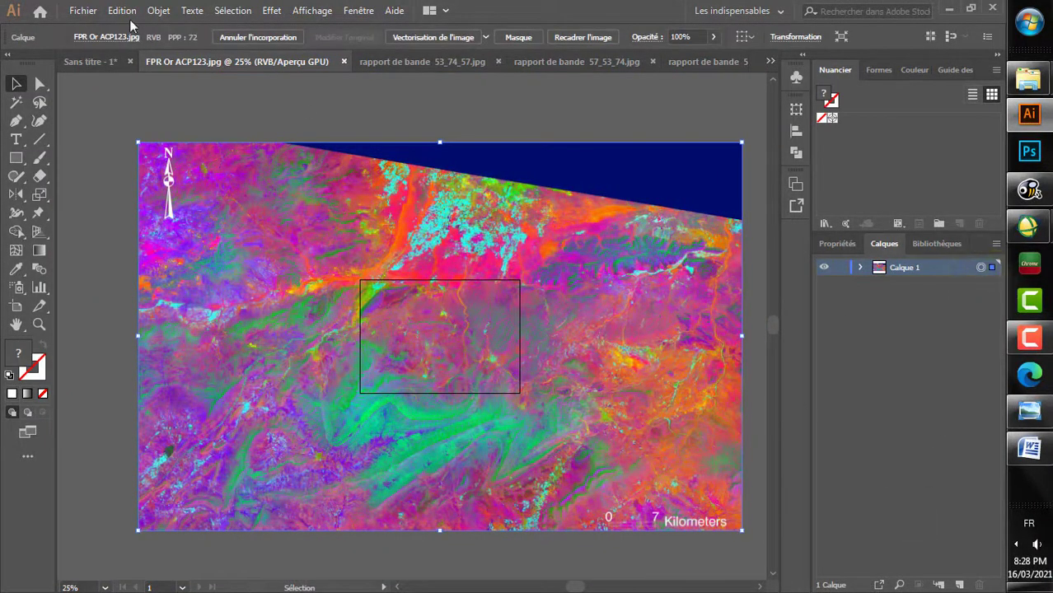
click(122, 11)
click(162, 73)
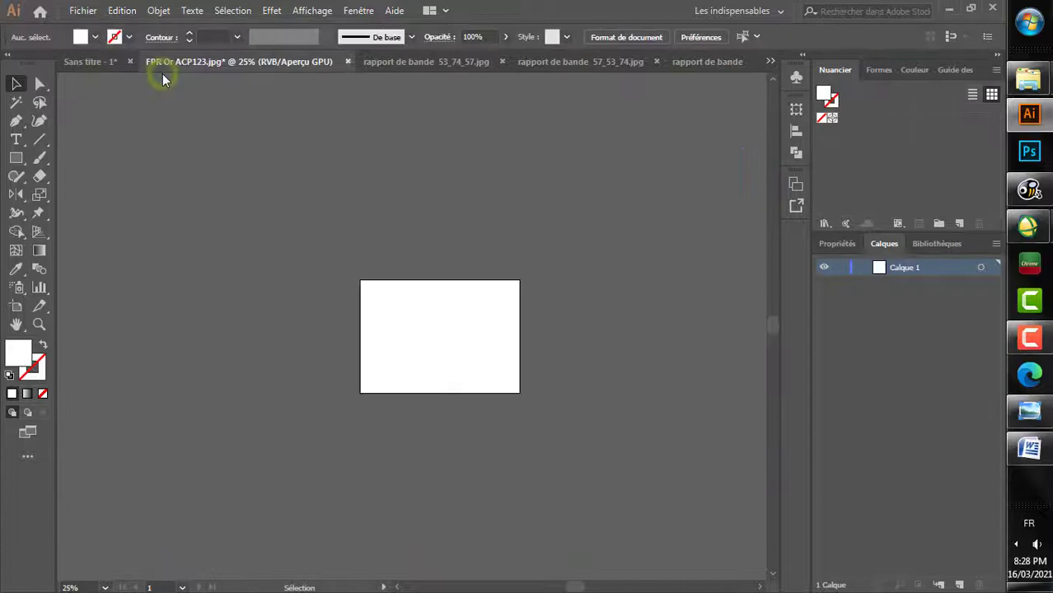
Step: Paste the FPR Or ACP123 image in place on Calque 2 of Sans titre - 1 and lock that layer beneath a new empty layer
click(96, 61)
click(122, 10)
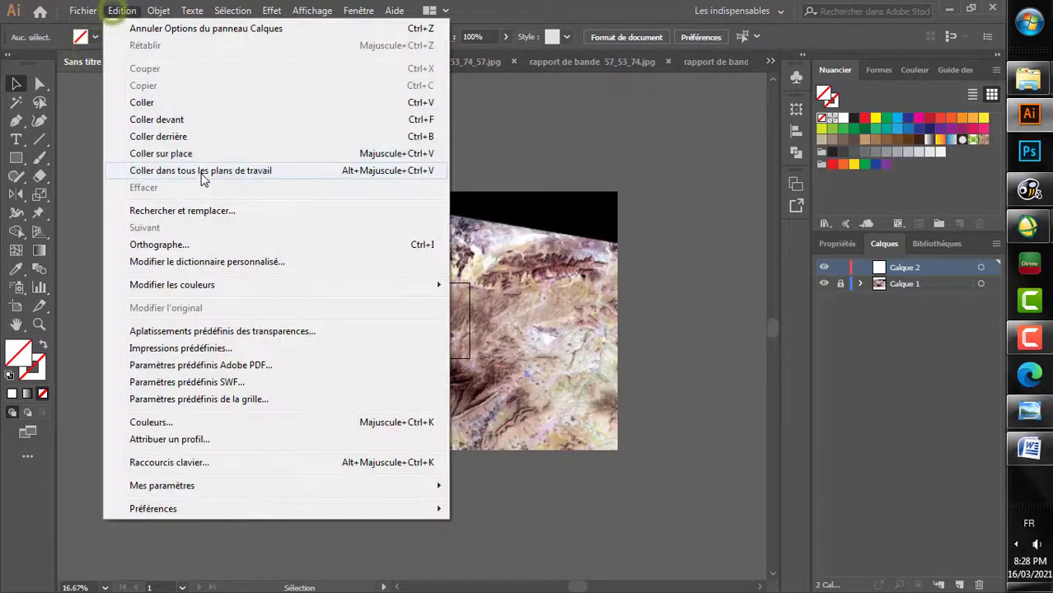
click(162, 153)
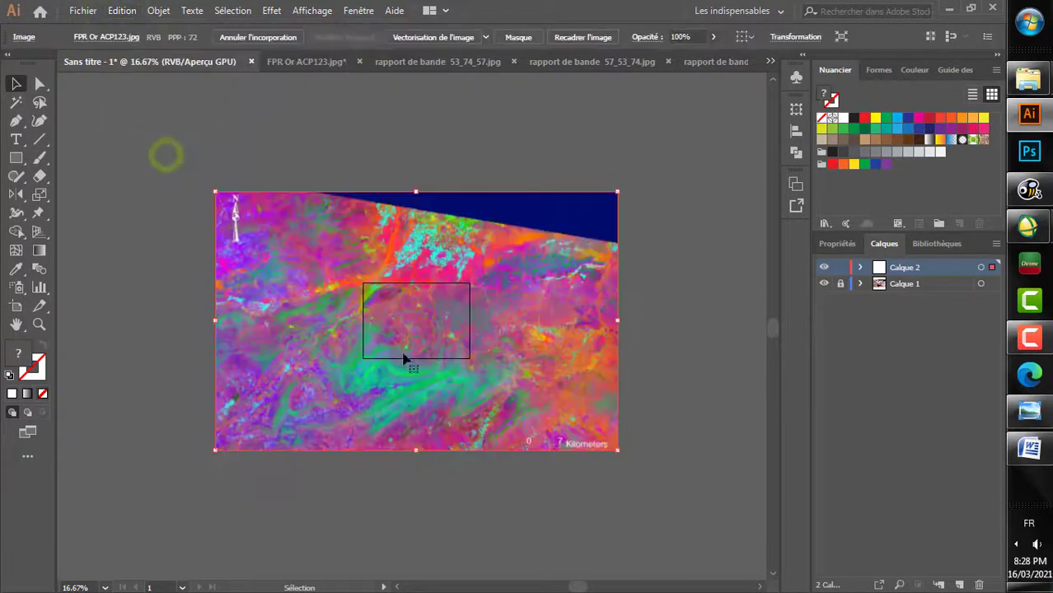
click(840, 269)
click(958, 584)
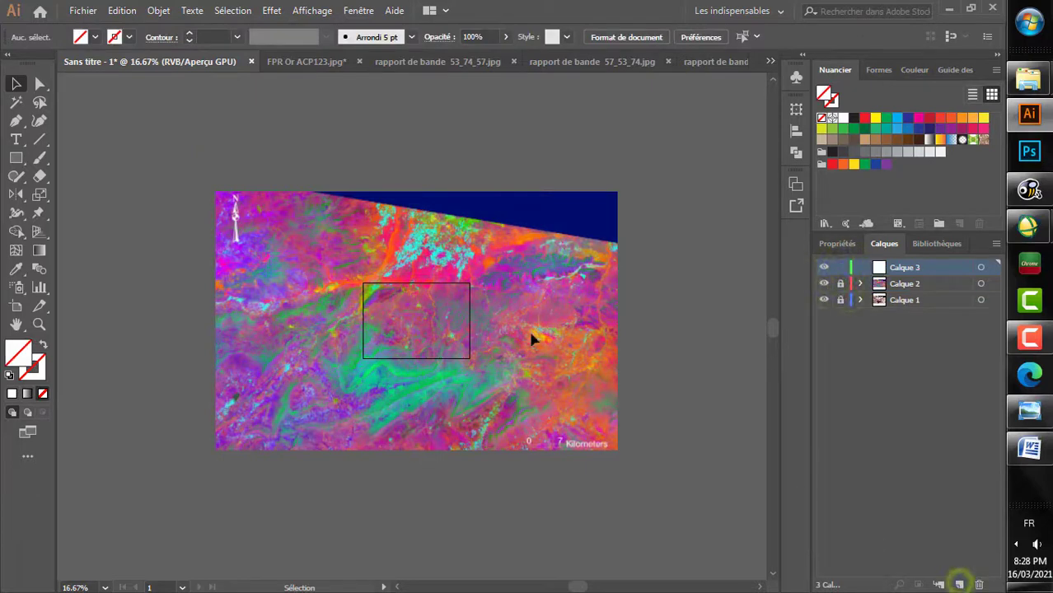
Step: Close FPR Or ACP123.jpg without saving its changes
click(312, 59)
click(347, 61)
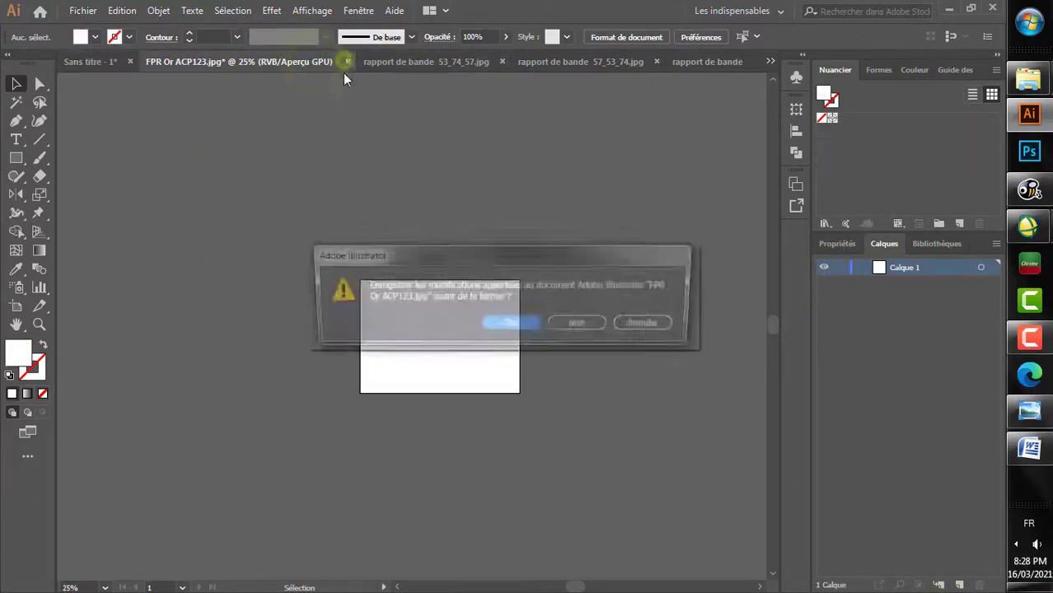
click(576, 324)
Step: Switch to rapport de bande 53_74_57.jpg and cut all of its Calque 1 artwork to the clipboard
click(310, 64)
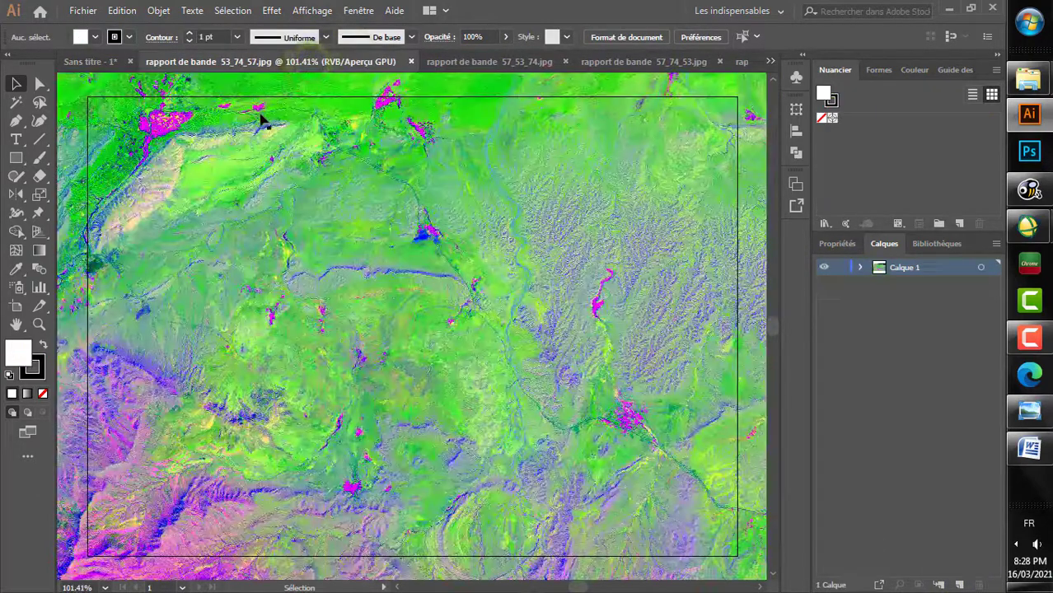
click(982, 269)
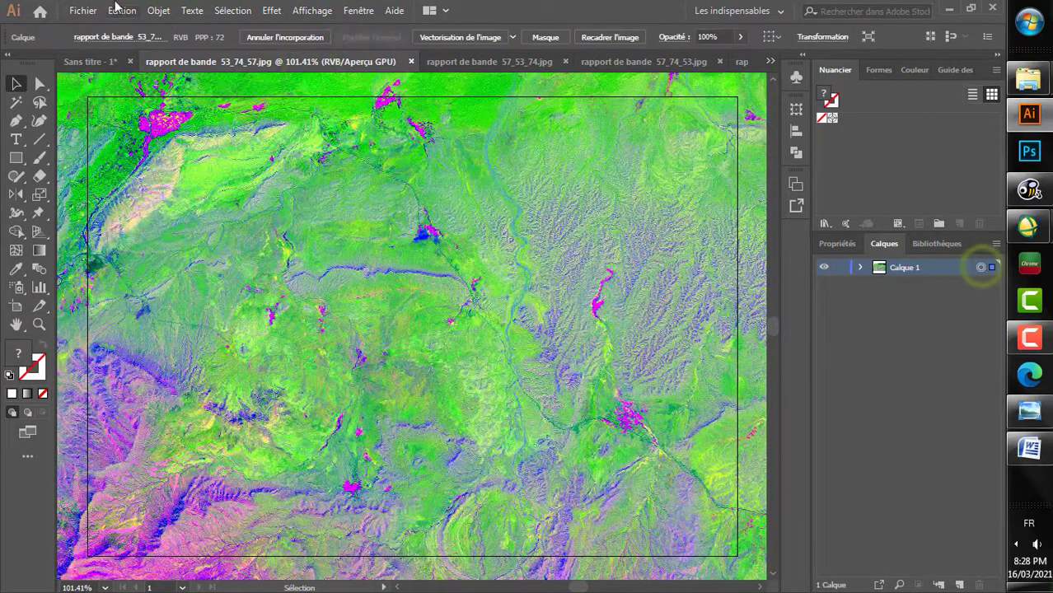
click(122, 11)
click(145, 69)
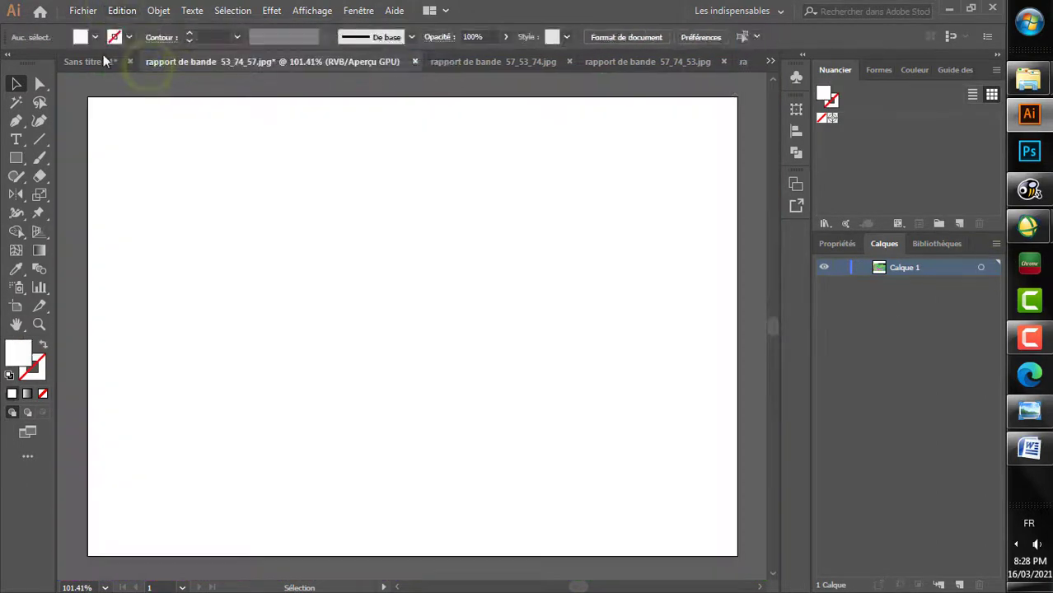
Step: Paste the 53_74_57 band-ratio image in place on Calque 3 of Sans titre - 1 and lock that layer beneath a new empty layer
click(103, 58)
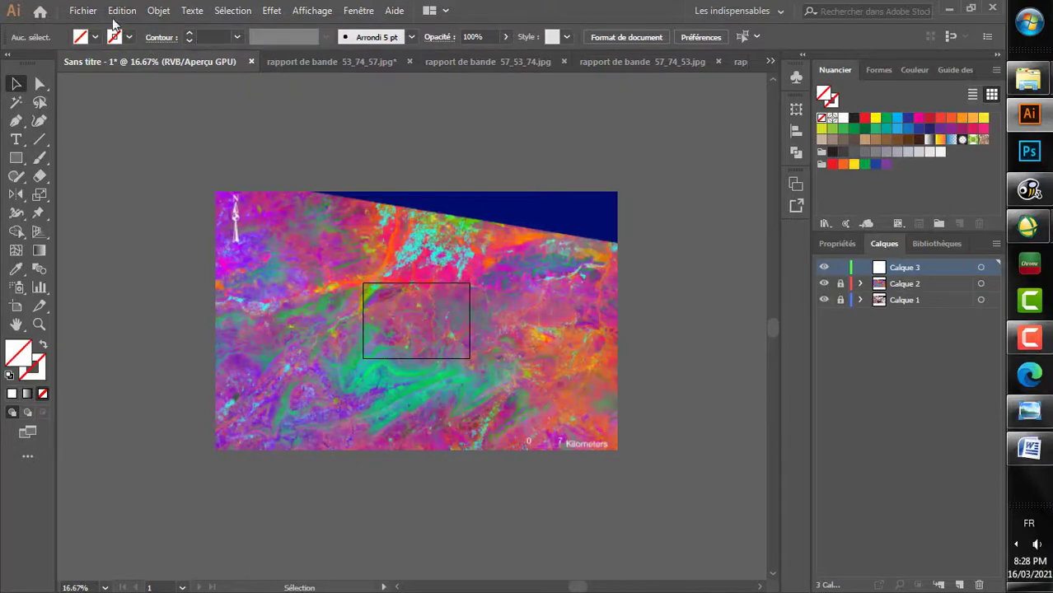
click(122, 10)
click(186, 151)
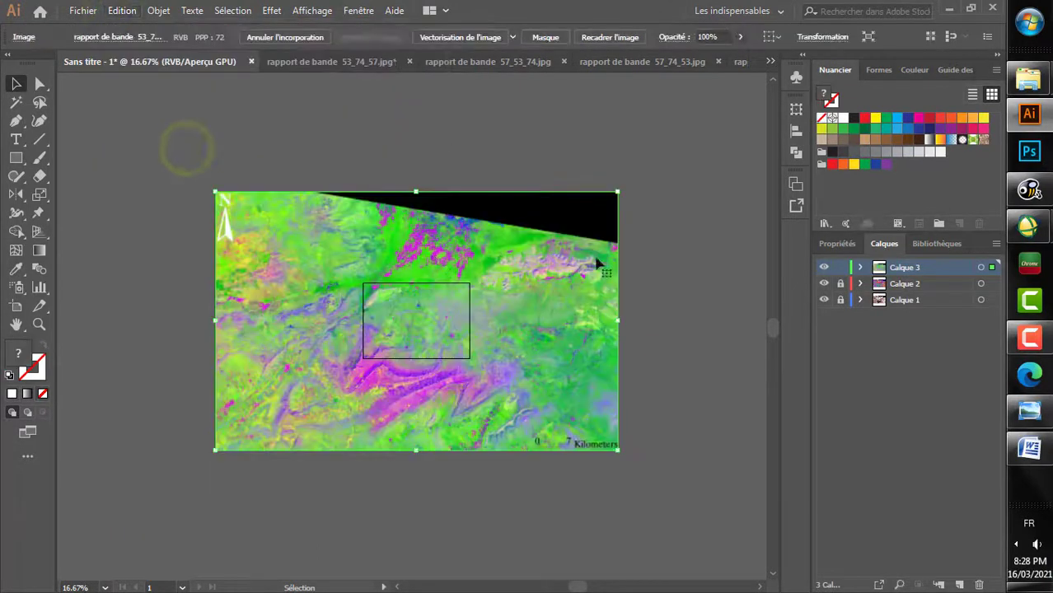
click(840, 268)
click(958, 584)
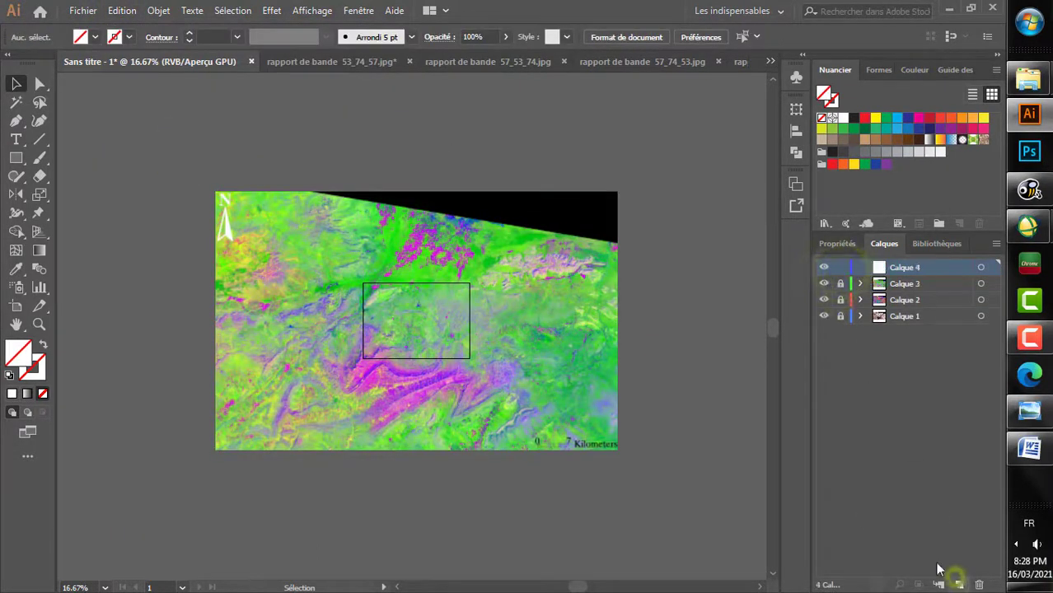
Step: Close rapport de bande 53_74_57.jpg without saving its changes
click(354, 64)
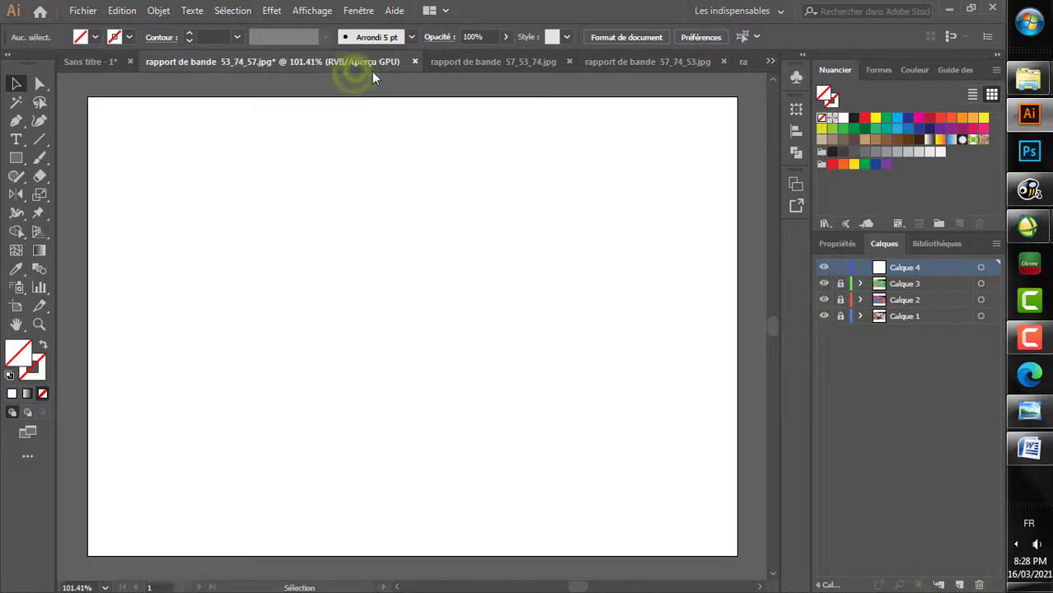
click(414, 62)
click(582, 325)
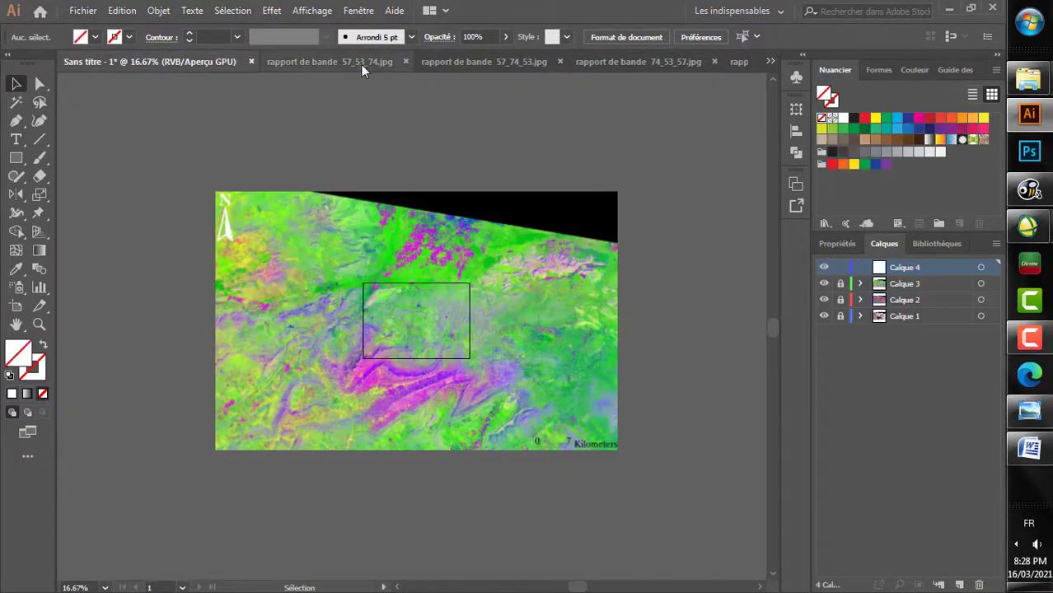
Step: Switch to rapport de bande 57_53_74.jpg and cut all of its Calque 1 artwork to the clipboard
click(361, 65)
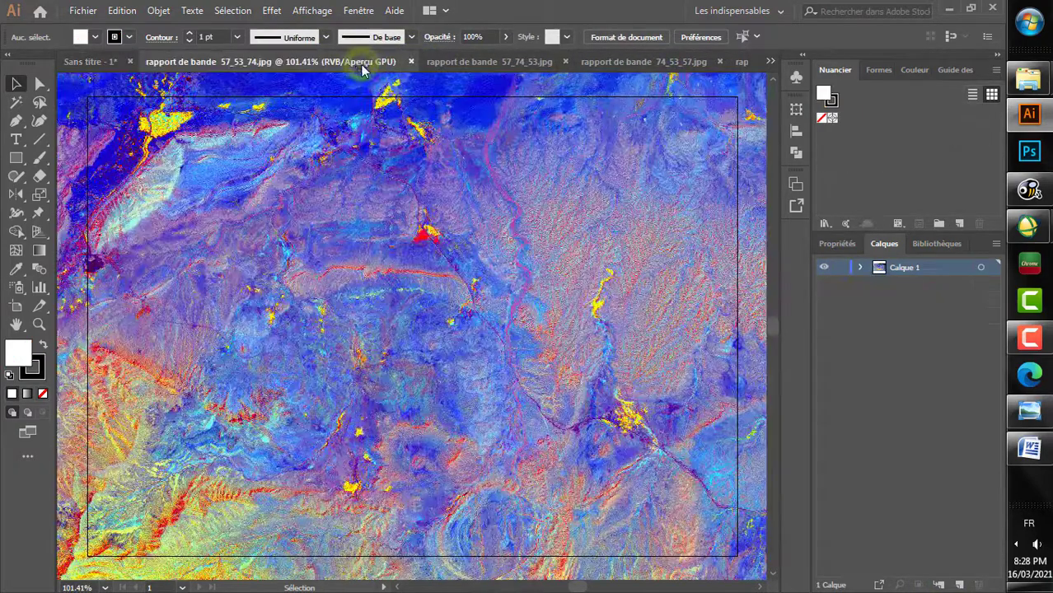
click(984, 274)
click(140, 11)
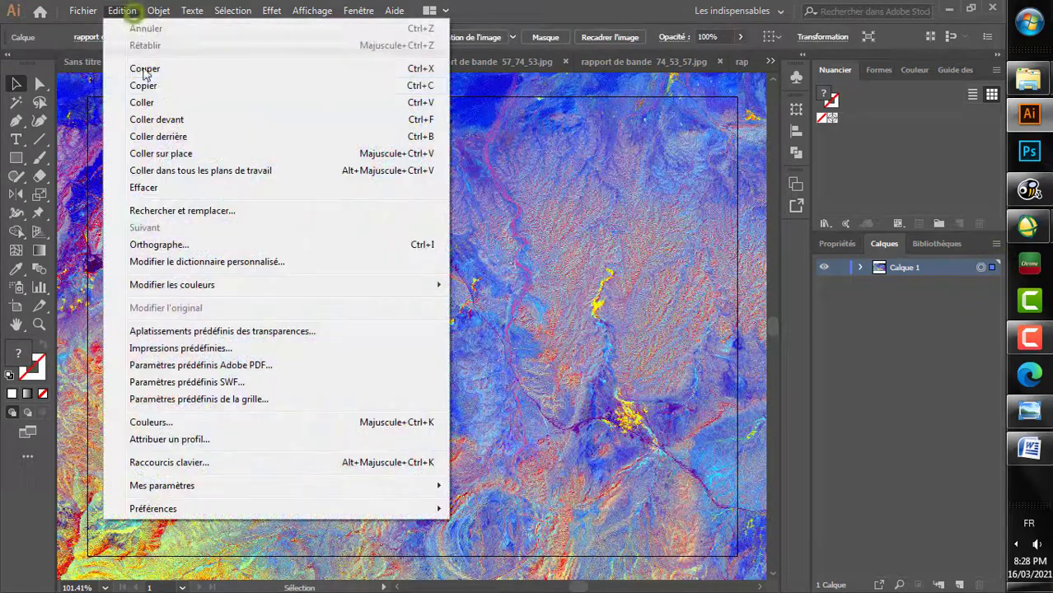
click(157, 69)
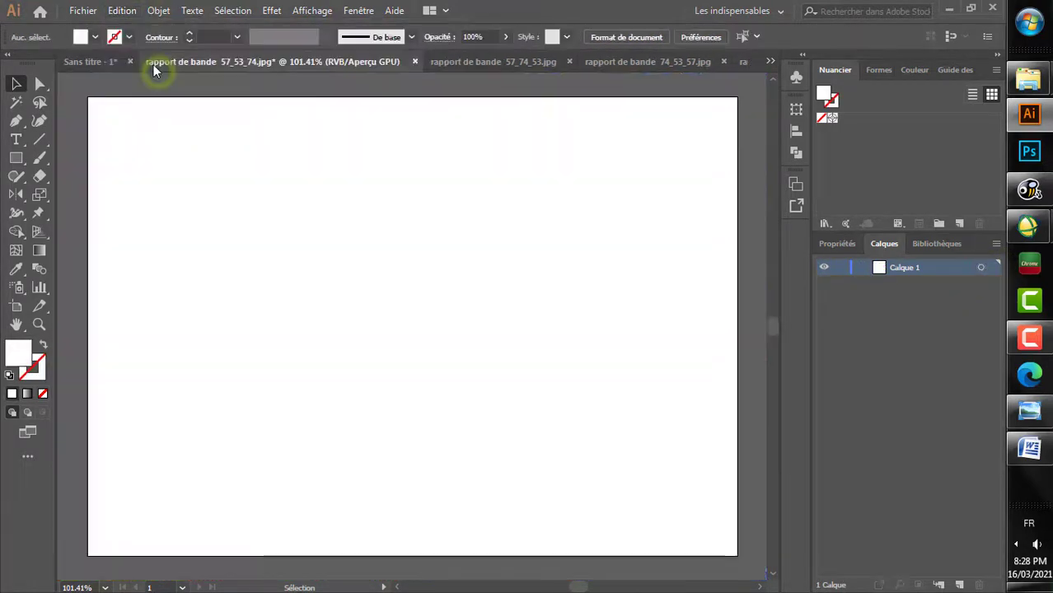
Step: Paste the 57_53_74 band-ratio image in place on Calque 4 of Sans titre - 1 and lock that layer beneath a new empty layer
click(89, 61)
click(123, 10)
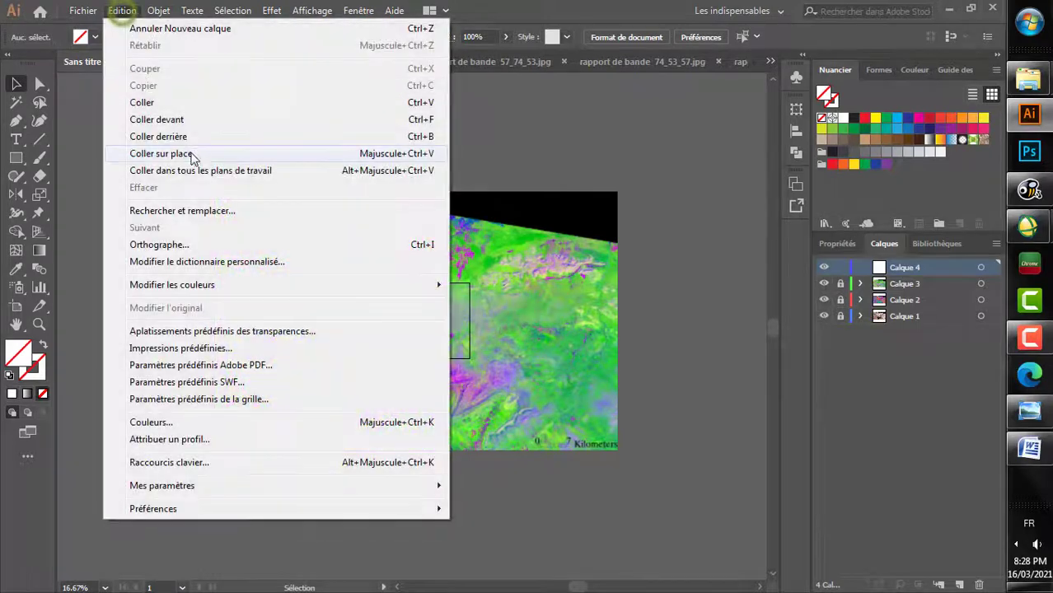
click(194, 154)
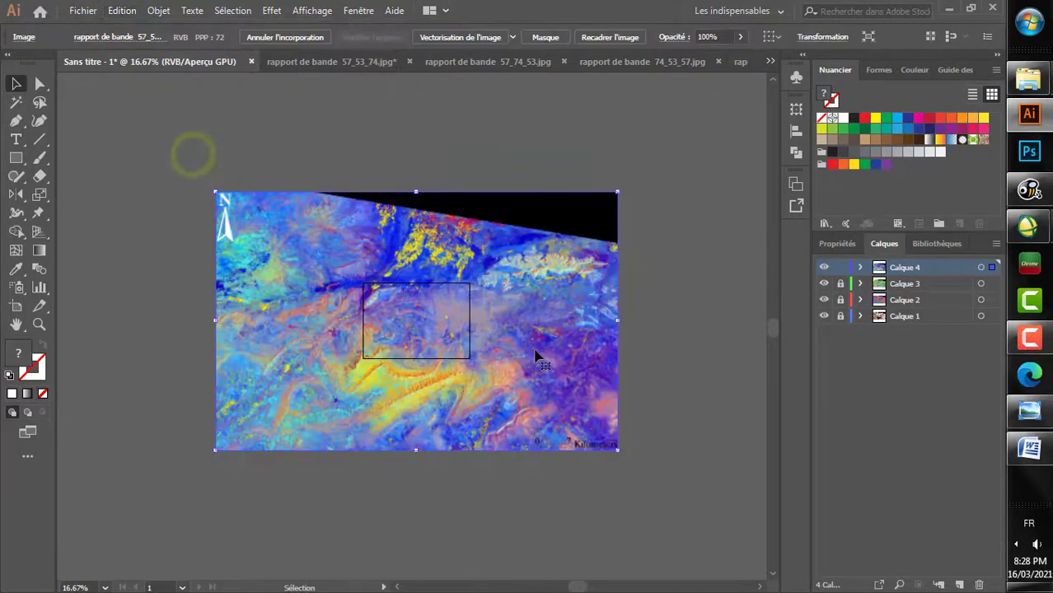
click(840, 268)
click(959, 584)
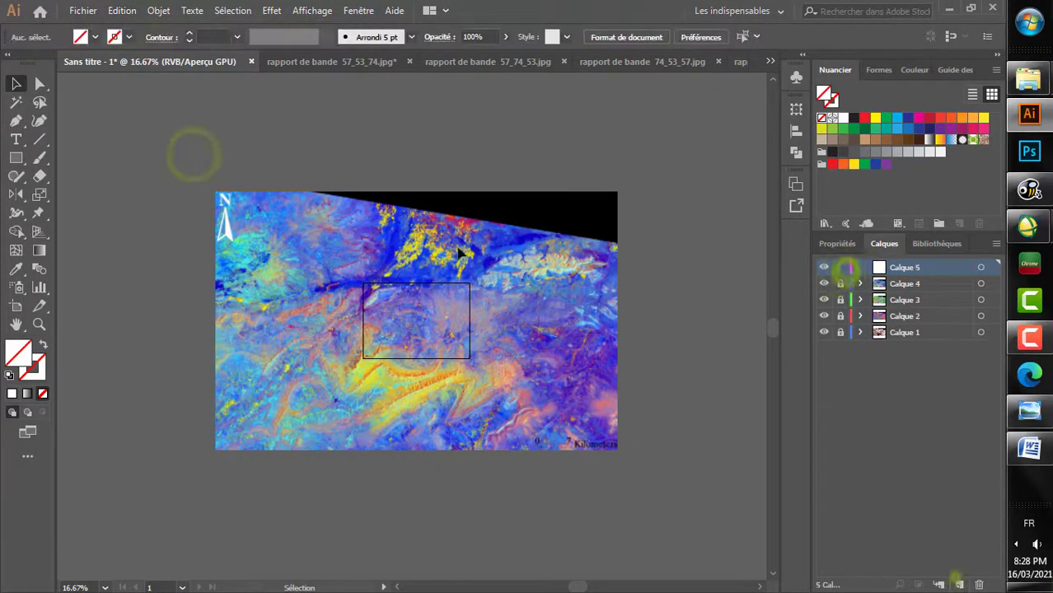
Step: Close rapport de bande 57_53_74.jpg without saving its changes
click(313, 61)
click(413, 62)
click(582, 324)
Step: Switch to rapport de bande 57_74_53.jpg and cut all of its Calque 1 artwork to the clipboard
click(346, 61)
click(981, 267)
click(122, 10)
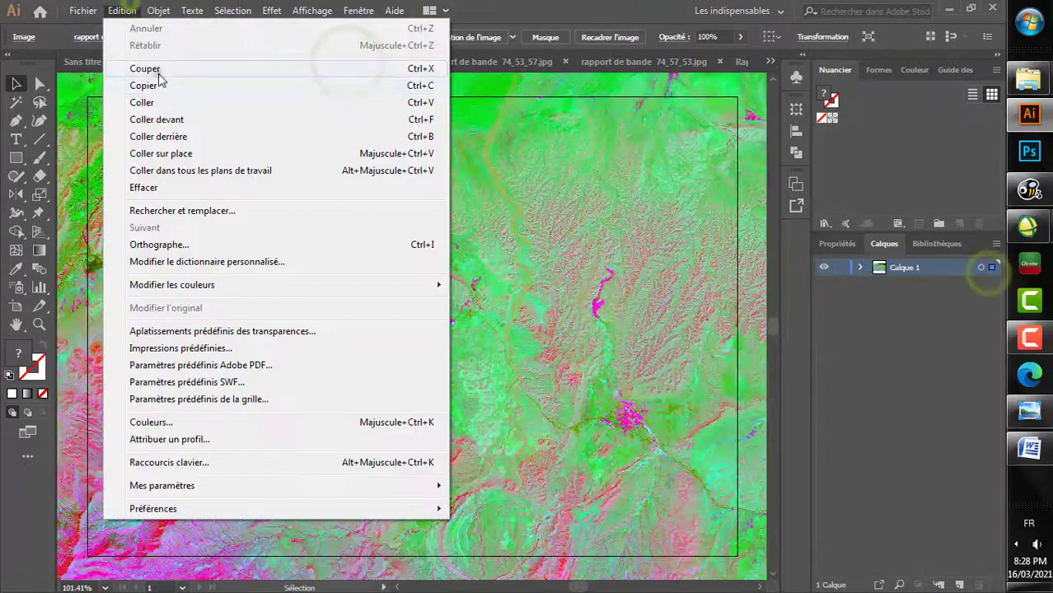
click(156, 84)
Step: Paste the 57_74_53 band-ratio image in place on Calque 5 of Sans titre - 1 and add a new empty layer above it
click(91, 61)
click(122, 10)
click(202, 152)
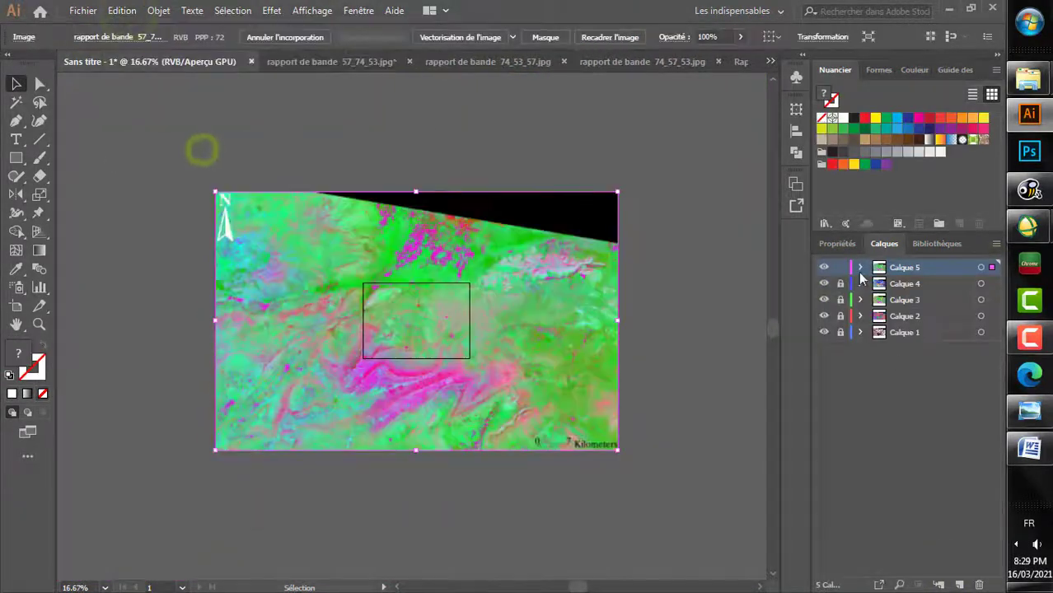
click(840, 267)
click(959, 584)
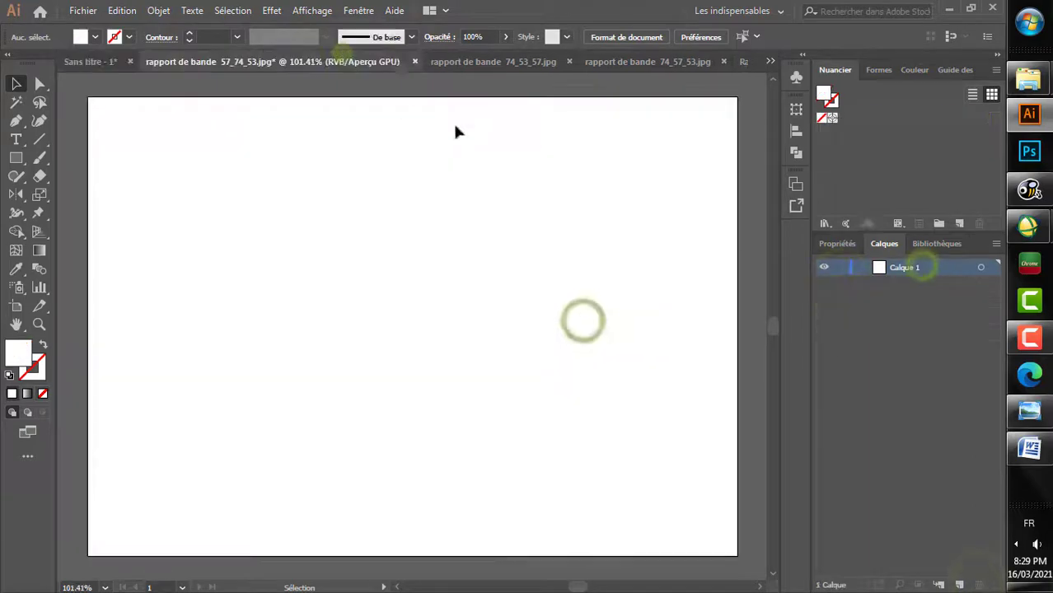
Step: Delete Calque 5 with its pasted image and close rapport de bande 57_74_53.jpg without saving its changes
click(346, 62)
click(416, 62)
click(564, 326)
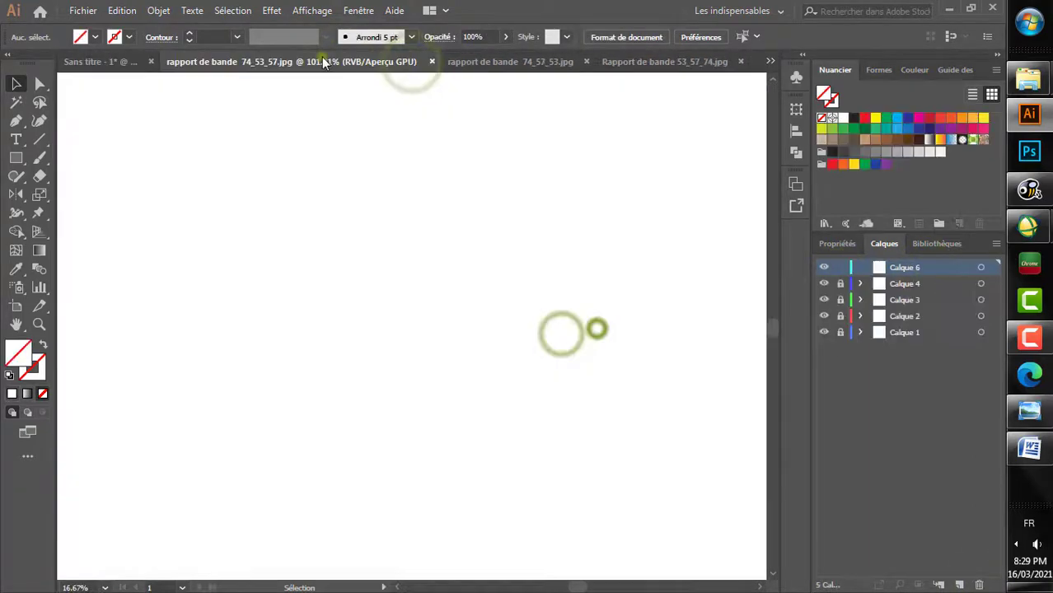
Step: Switch to rapport de bande 74_53_57.jpg and cut all of its Calque 1 artwork to the clipboard
click(322, 62)
click(980, 267)
click(121, 11)
click(143, 86)
Step: Paste the 74_53_57 band-ratio image in place on Calque 6 of Sans titre - 1 and lock that layer beneath a new empty layer
click(183, 63)
click(122, 11)
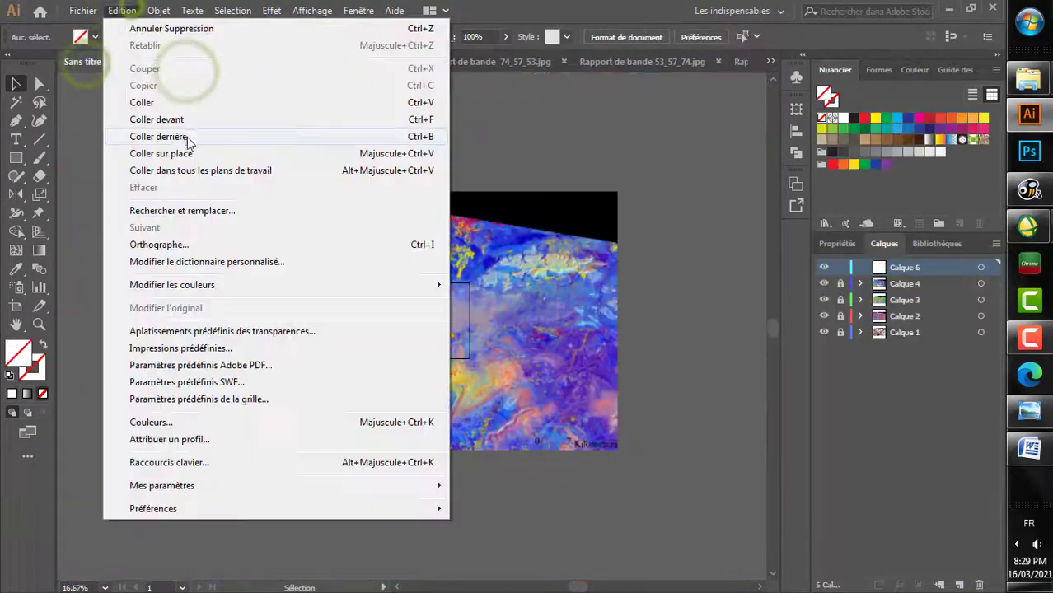
click(161, 153)
click(840, 266)
click(959, 584)
Step: Close rapport de bande 74_53_57.jpg without saving its changes
click(359, 66)
key(ctrl+w)
click(582, 321)
Step: Switch to rapport de bande 74_57_53.jpg and cut all of its Calque 1 artwork to the clipboard
click(347, 64)
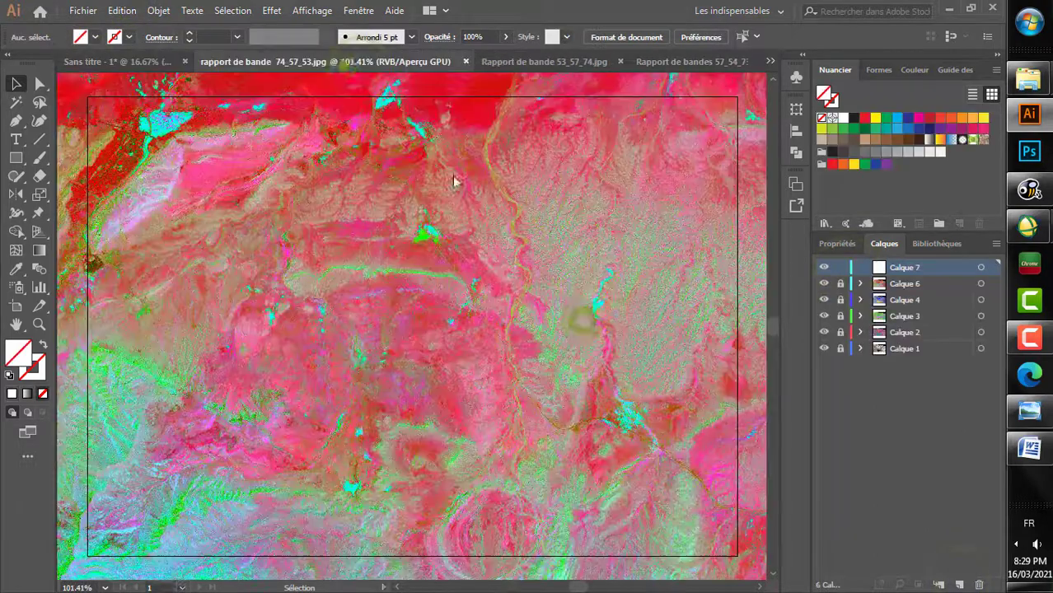
click(980, 266)
key(ctrl+x)
Step: Paste the 74_57_53 band-ratio image in place on Calque 7 of Sans titre - 1 and lock that layer beneath a new empty layer
click(85, 62)
key(ctrl+shift+v)
click(840, 267)
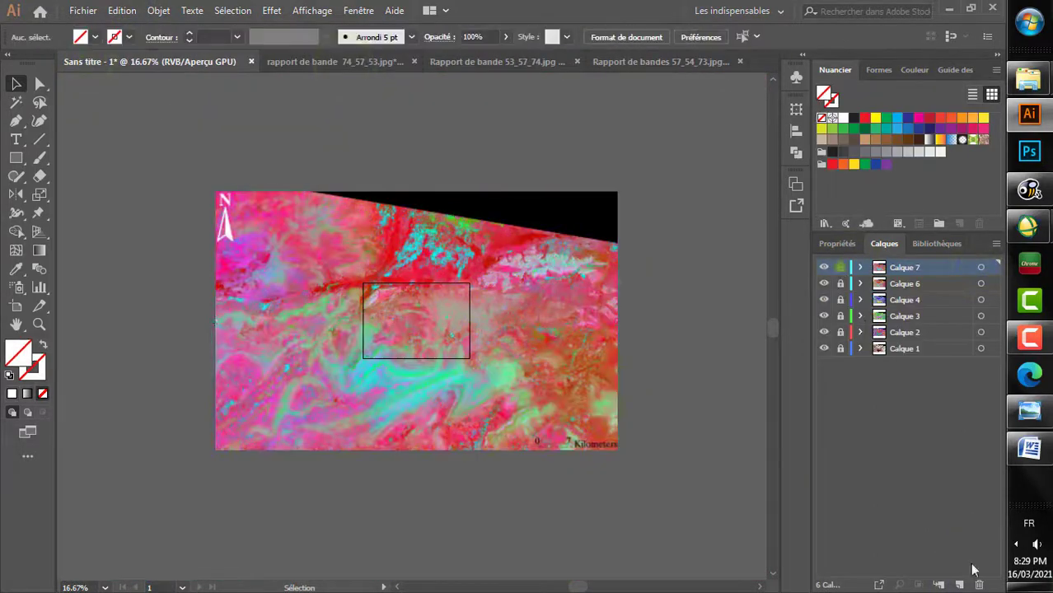
click(959, 584)
Step: Close rapport de bande 74_57_53.jpg without saving its changes
click(394, 64)
key(ctrl+w)
click(574, 324)
Step: Switch to Rapport de bande 53_57_74.jpg and cut all of its Calque 1 artwork to the clipboard
click(369, 66)
click(977, 267)
key(ctrl+x)
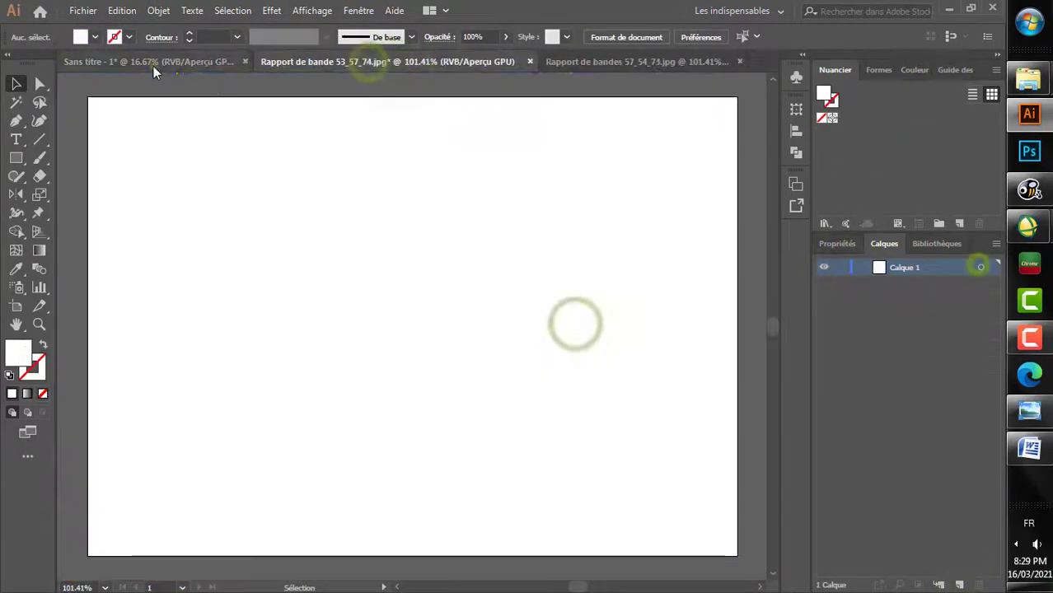
Step: Paste the 53_57_74 band-ratio image in place on Calque 8 of Sans titre - 1 and lock that layer beneath a new empty layer
click(155, 64)
key(ctrl+shift+v)
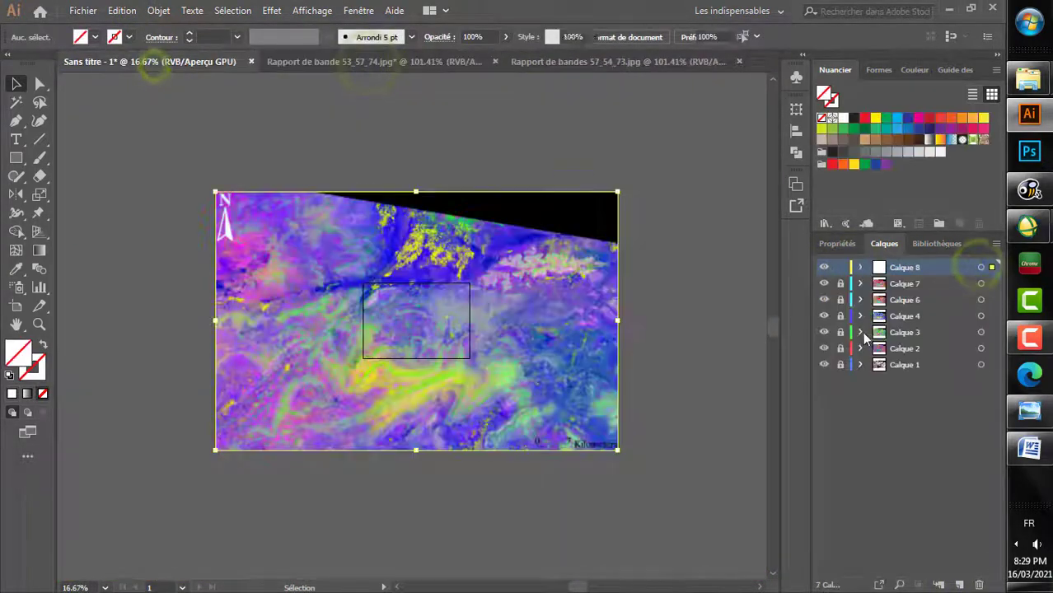
click(841, 268)
click(958, 584)
Step: Close Rapport de bande 53_57_74.jpg without saving its changes
click(438, 63)
key(ctrl+w)
click(578, 319)
Step: Switch to Rapport de bandes 57_54_73.jpg and cut all of its Calque 1 artwork to the clipboard
click(482, 63)
click(981, 267)
key(ctrl+x)
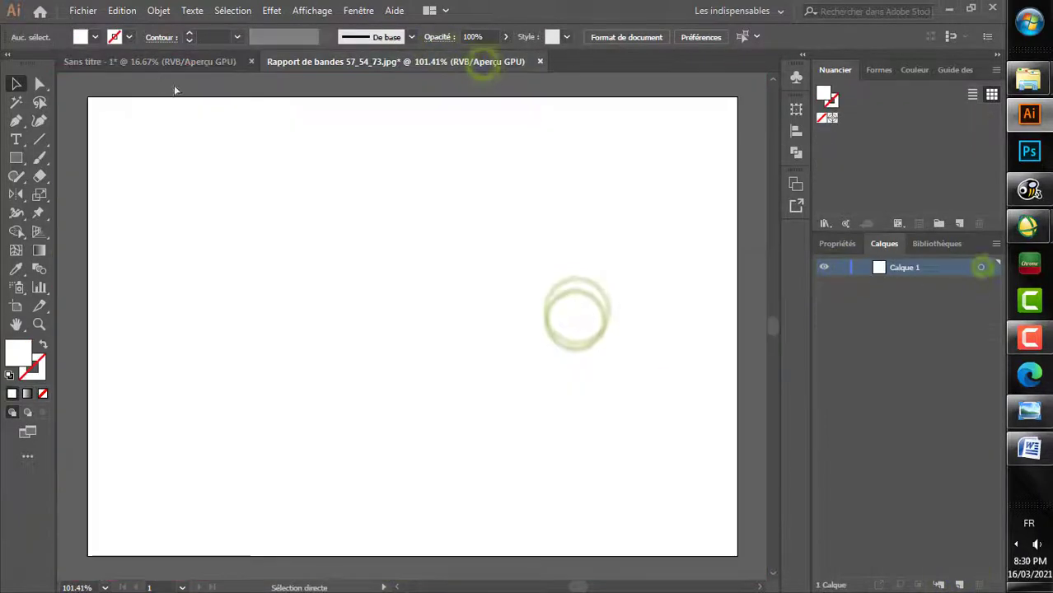
Step: Close Rapport de bandes 57_54_73.jpg without saving, and paste its image in place on Calque 9 of Sans titre - 1, locking that layer
key(ctrl+w)
click(601, 326)
key(ctrl+shift+v)
click(840, 268)
Step: Hide every image layer from Calque 9 down to Calque 2, leaving only Calque 1 visible
click(823, 268)
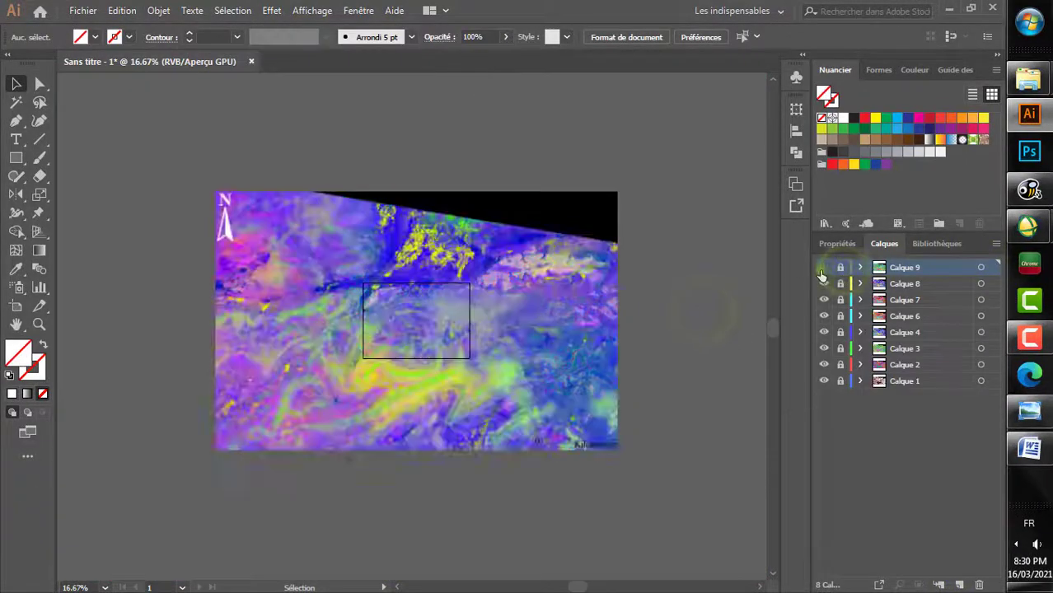
click(824, 267)
drag(825, 283, 825, 364)
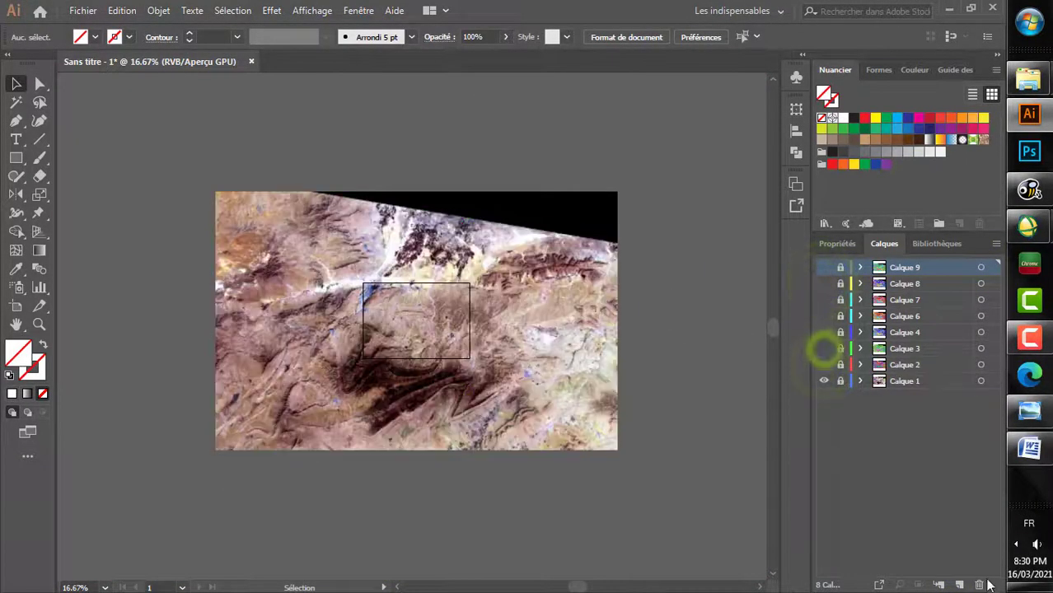
Step: Add a new layer above Calque 9 and name it Carte de lineament
click(959, 584)
double_click(897, 267)
text(Carte de lineament)
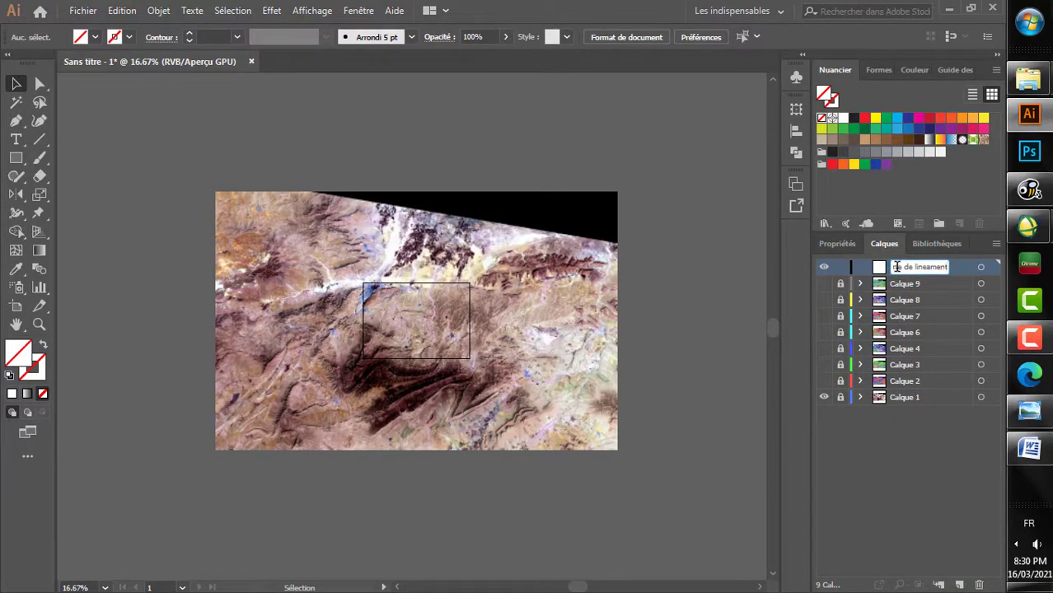
Step: Trace a four-point curved line with the Curvature tool across the dark folded ridges, ending just inside the artboard's western edge
scroll(445, 377, up, 3)
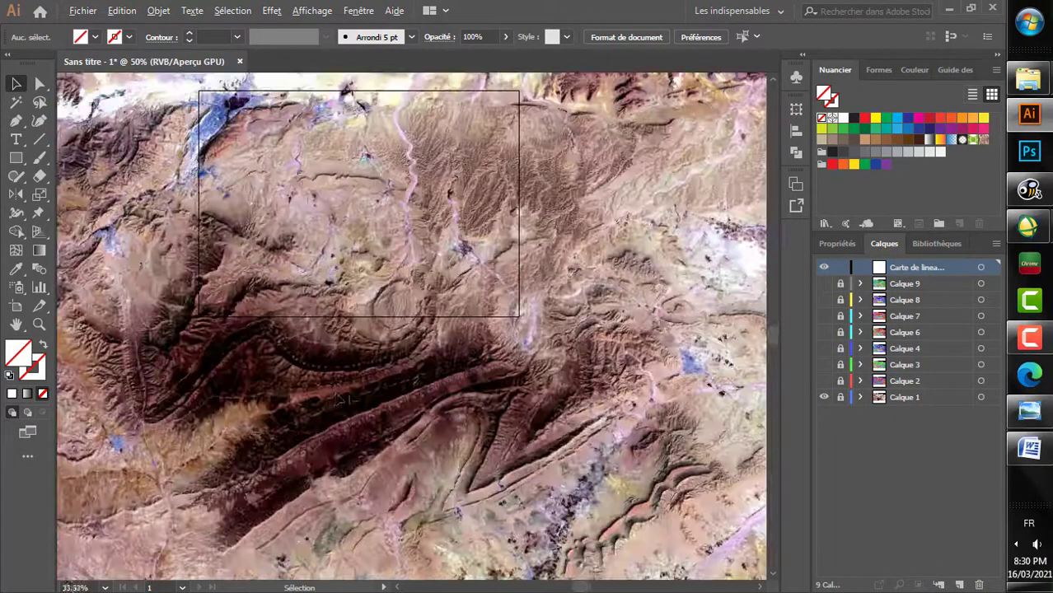
scroll(358, 400, left, 5)
scroll(348, 364, down, 2)
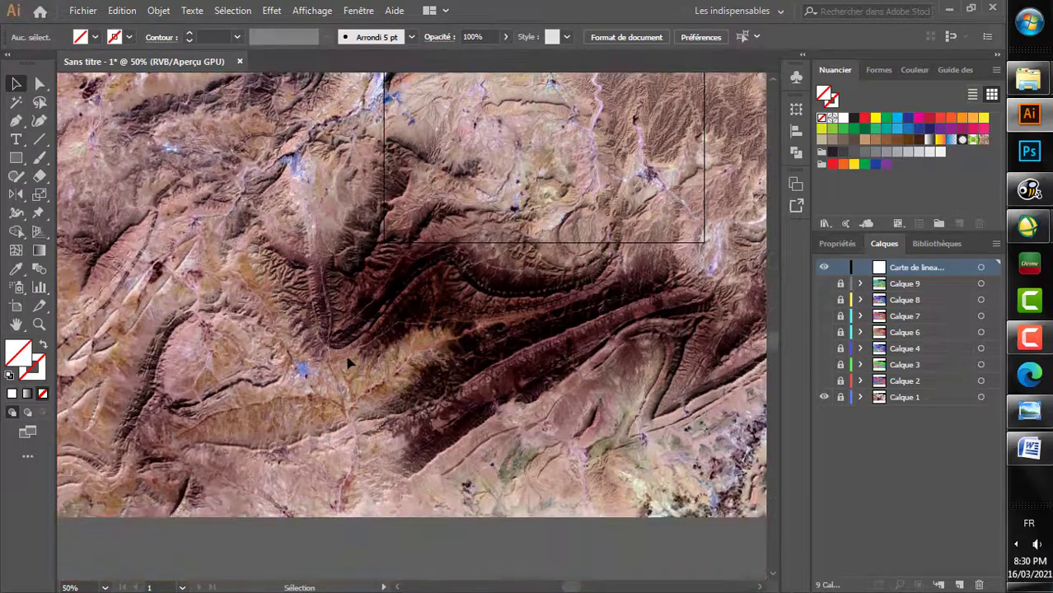
scroll(337, 351, up, 4)
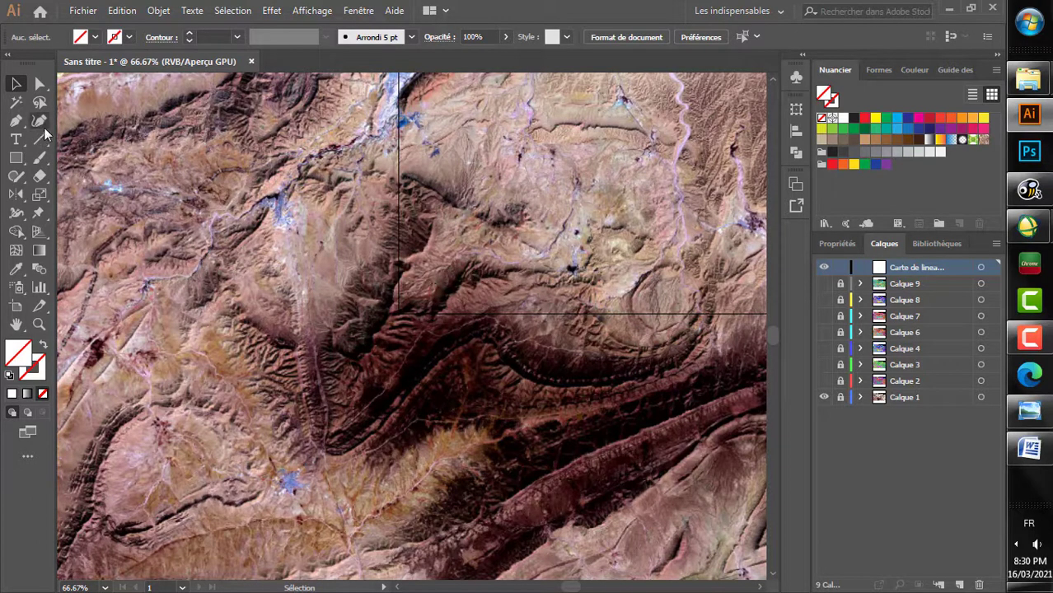
click(247, 538)
click(320, 465)
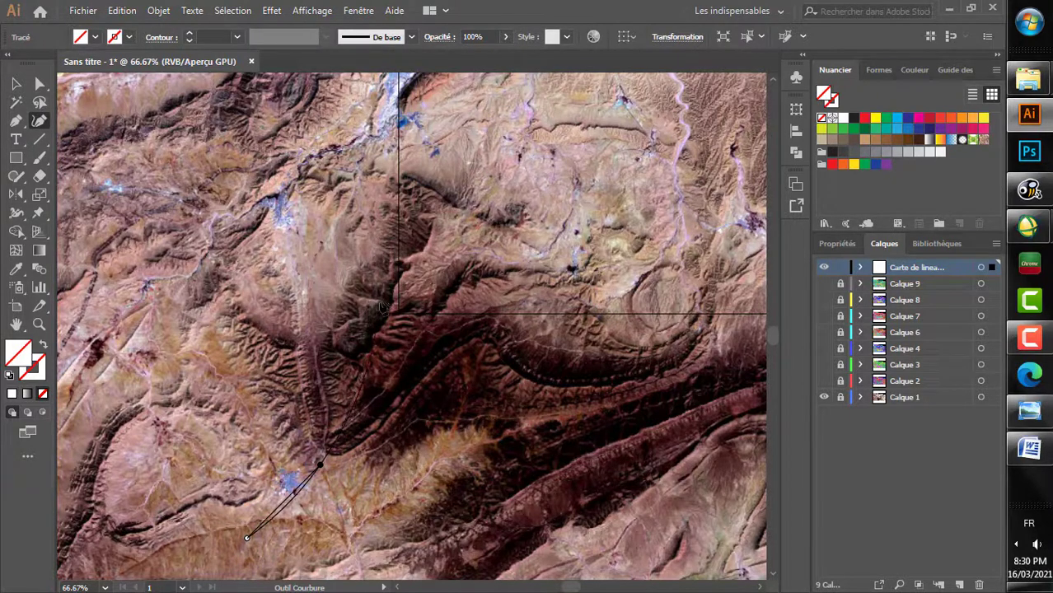
click(370, 347)
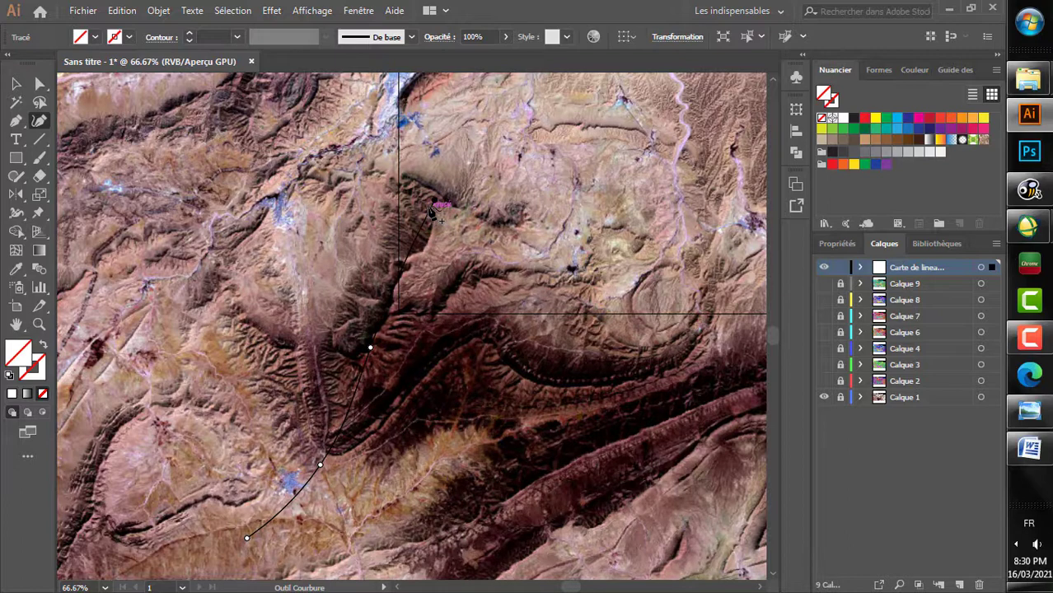
click(434, 199)
key(v)
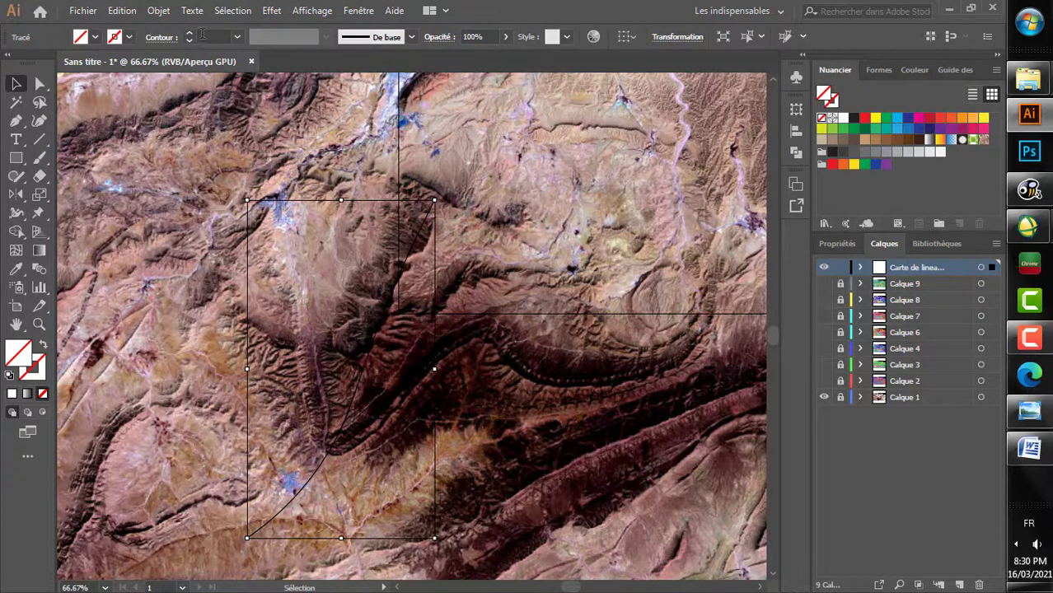
Step: Set the traced line's stroke weight to 4 pt
click(192, 37)
click(192, 37)
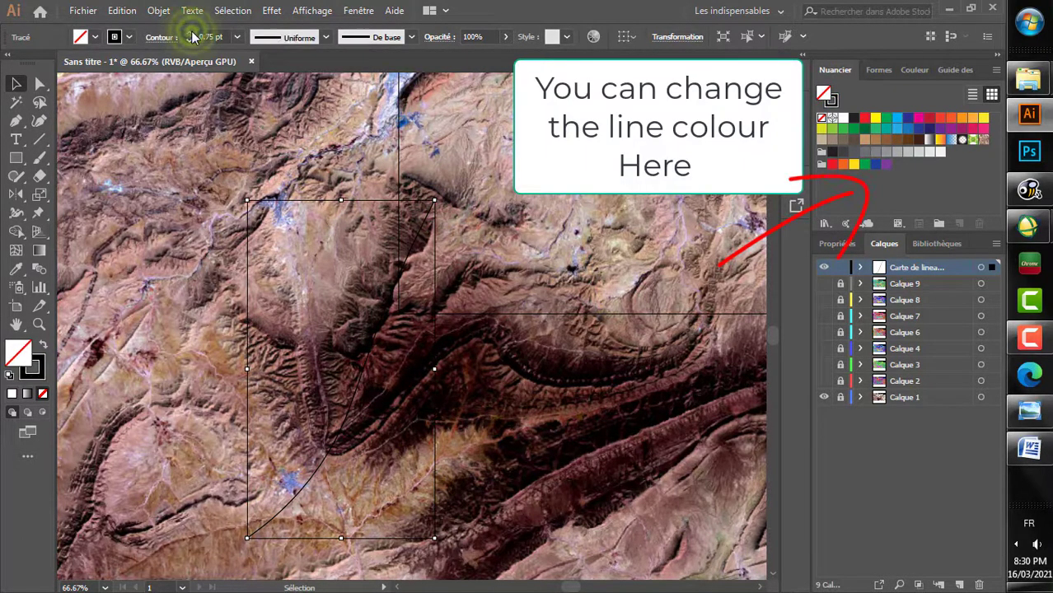
click(192, 37)
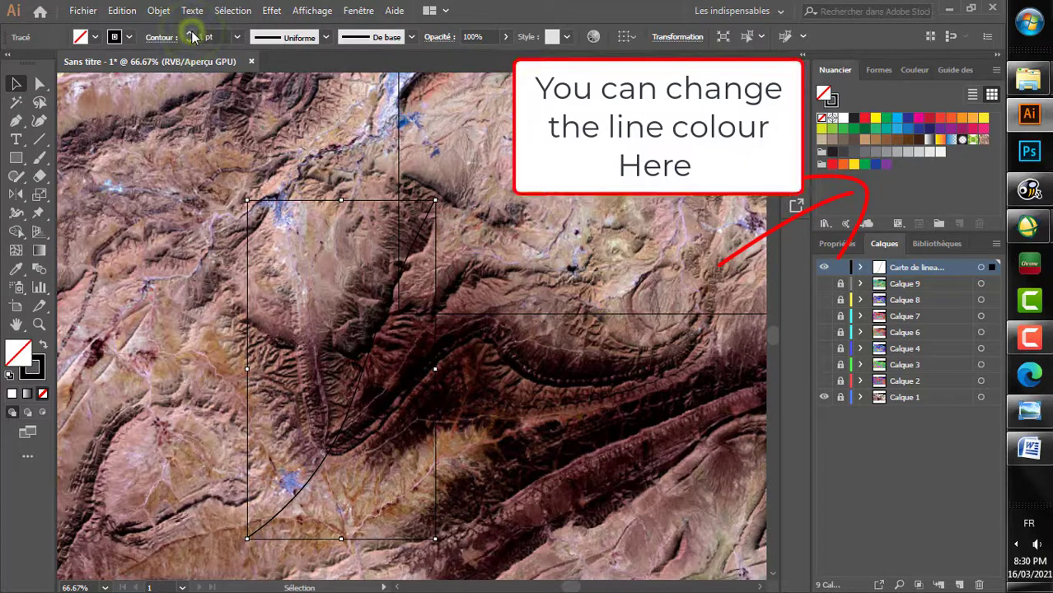
click(192, 37)
click(192, 37)
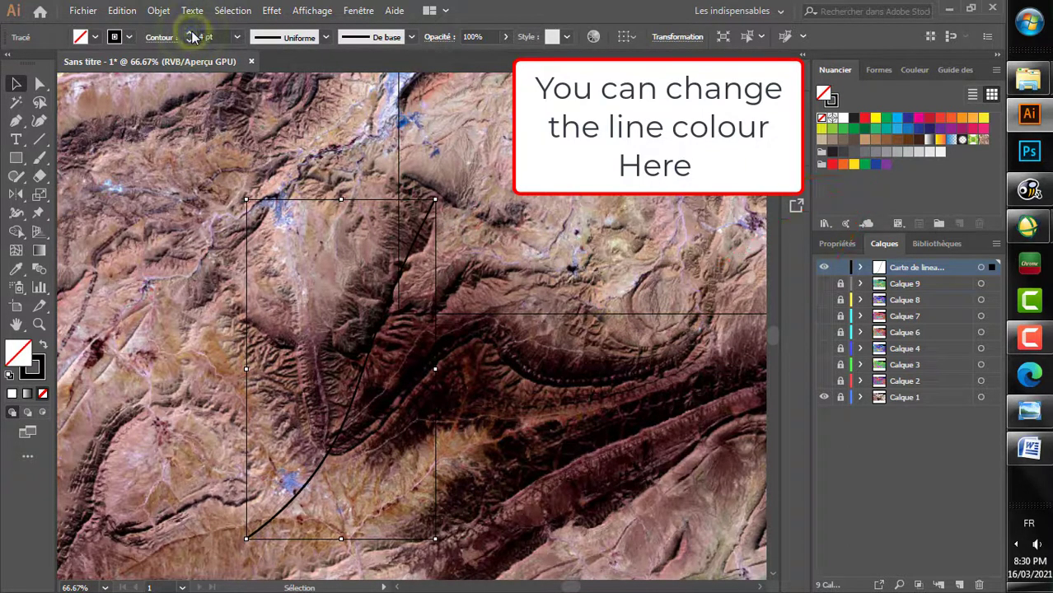
Step: Apply the Forme artistique 2 art brush to the traced line and increase its stroke weight
click(397, 39)
scroll(346, 128, down, 3)
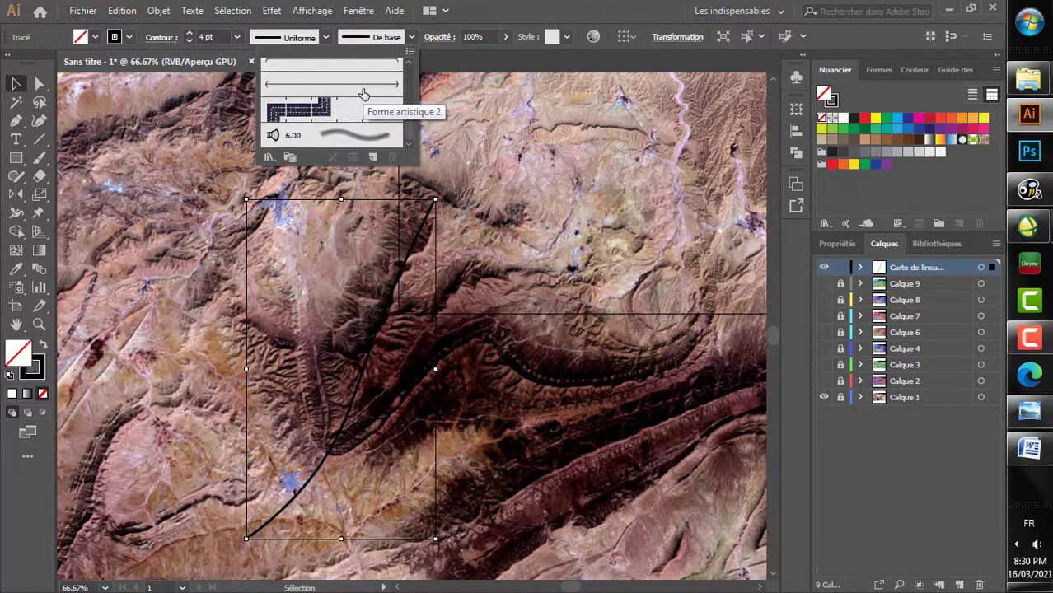
click(364, 94)
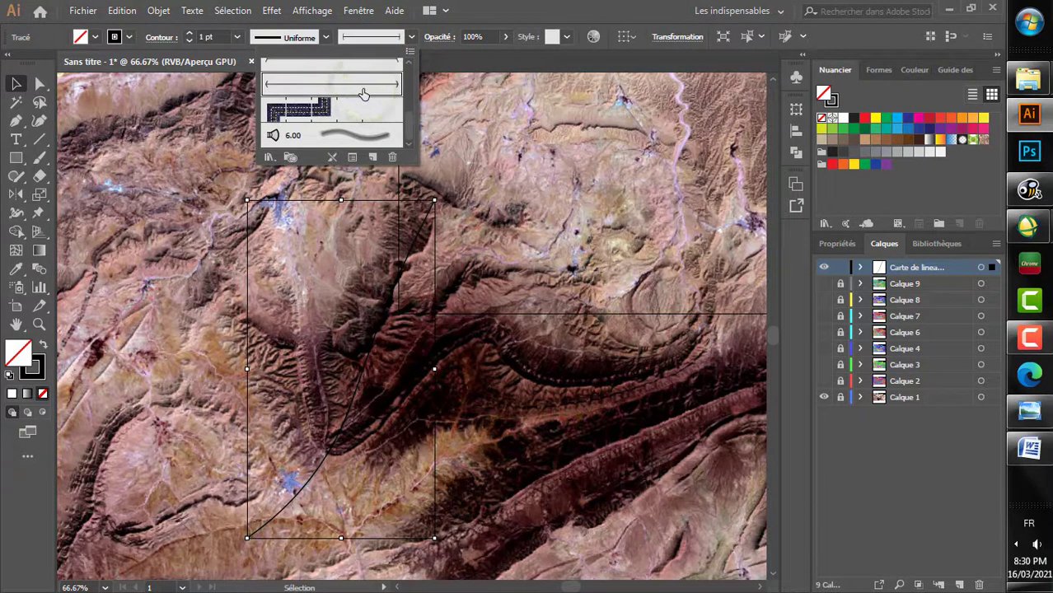
click(188, 33)
click(189, 34)
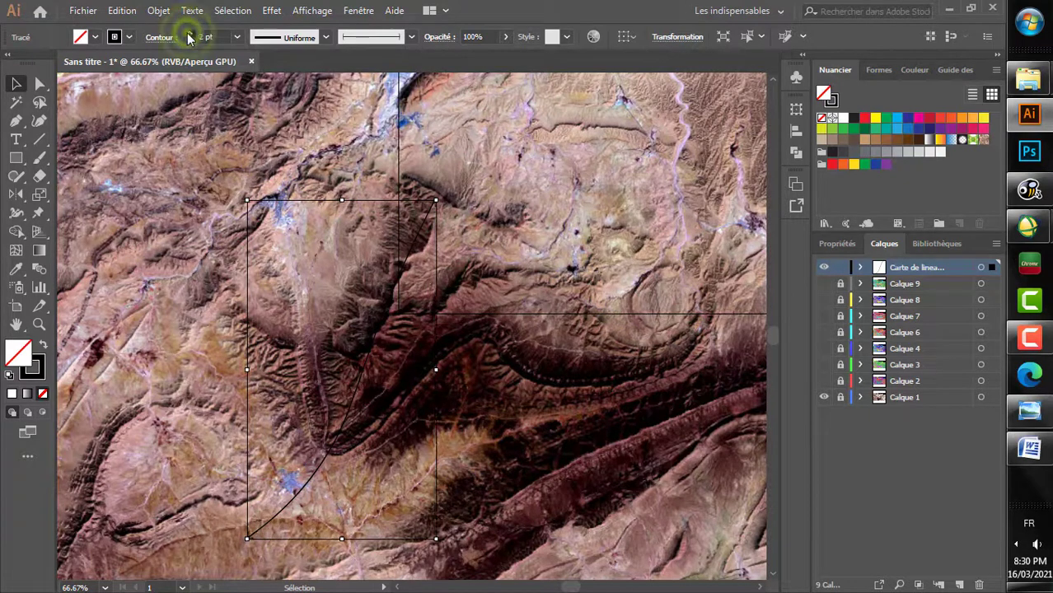
click(189, 34)
click(189, 34)
click(189, 33)
click(188, 34)
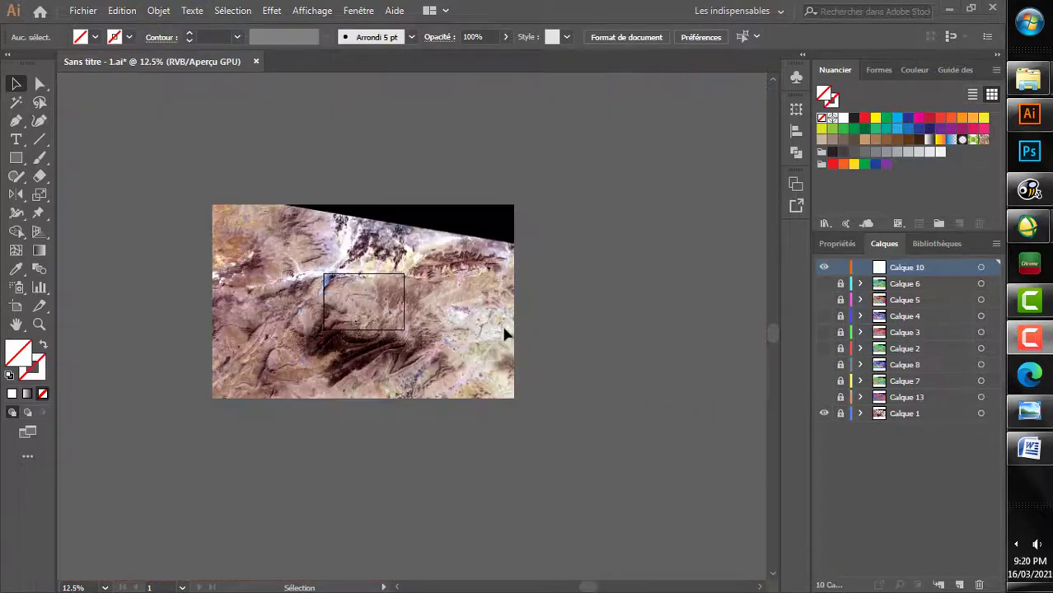
click(575, 320)
scroll(575, 320, left, 2)
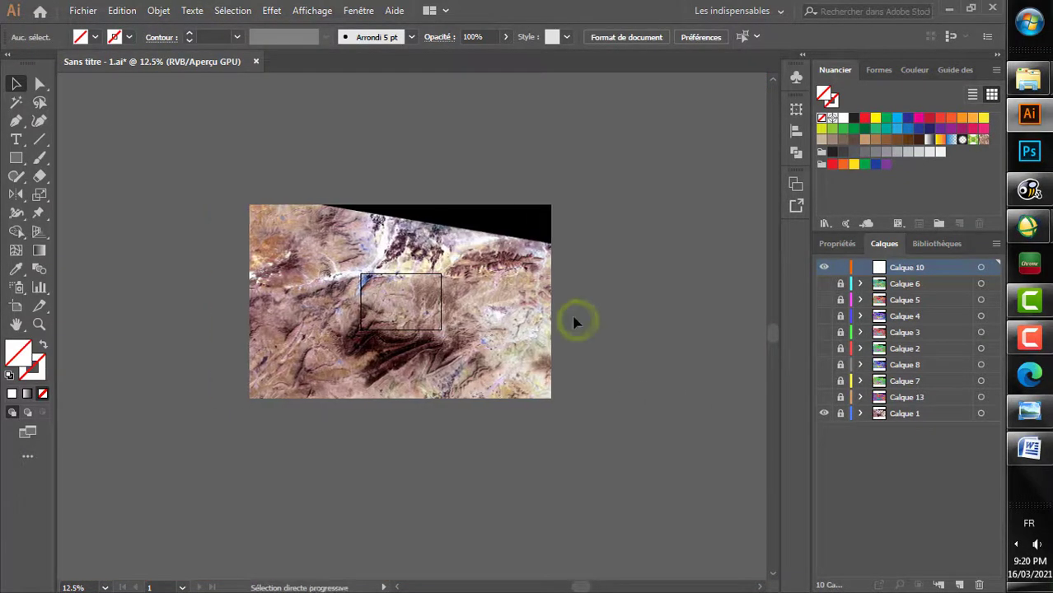
scroll(575, 320, up, 1)
scroll(575, 320, left, 2)
scroll(575, 320, up, 1)
scroll(574, 322, left, 1)
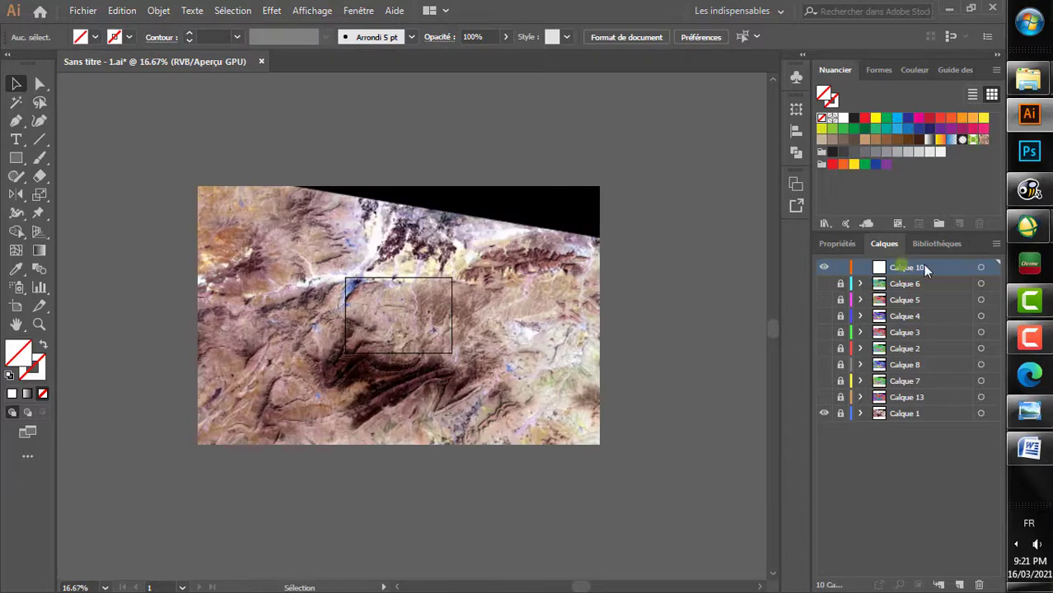
Step: Import the Bou Saada geological map onto Calque 10, placing it just east of the satellite image
click(82, 10)
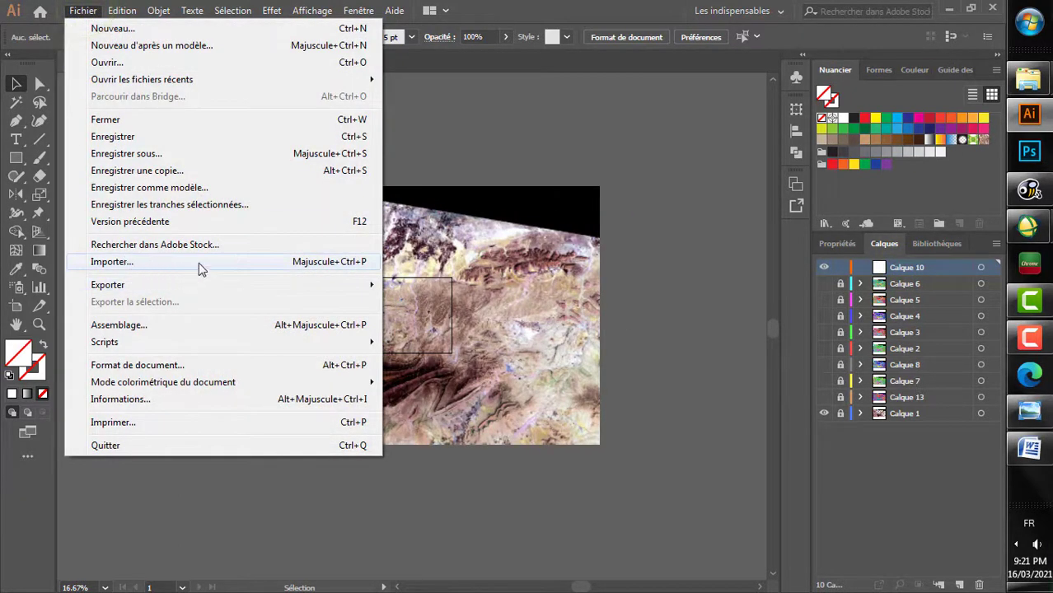
click(198, 262)
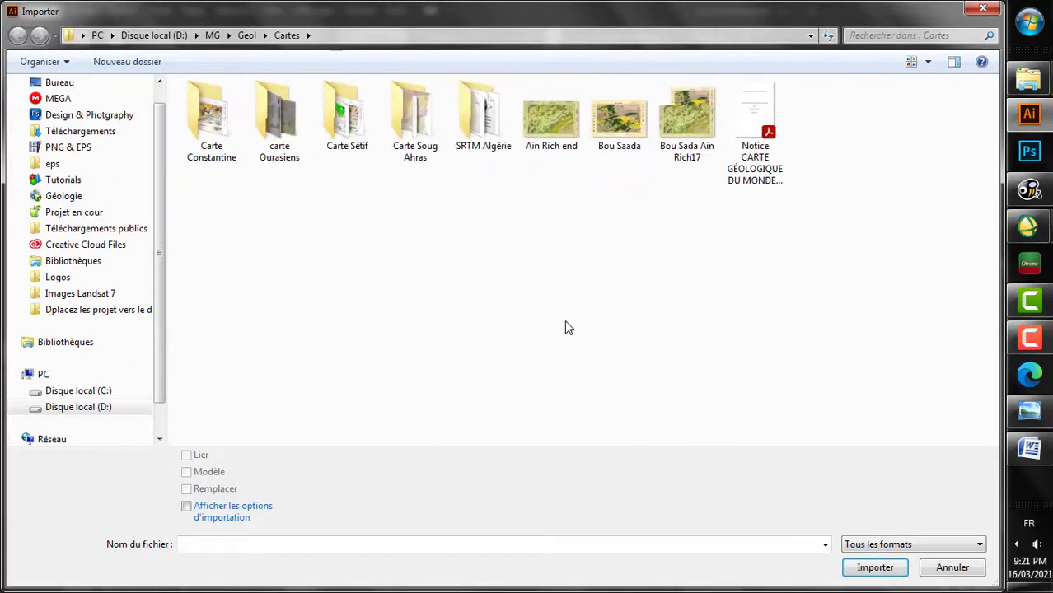
click(861, 177)
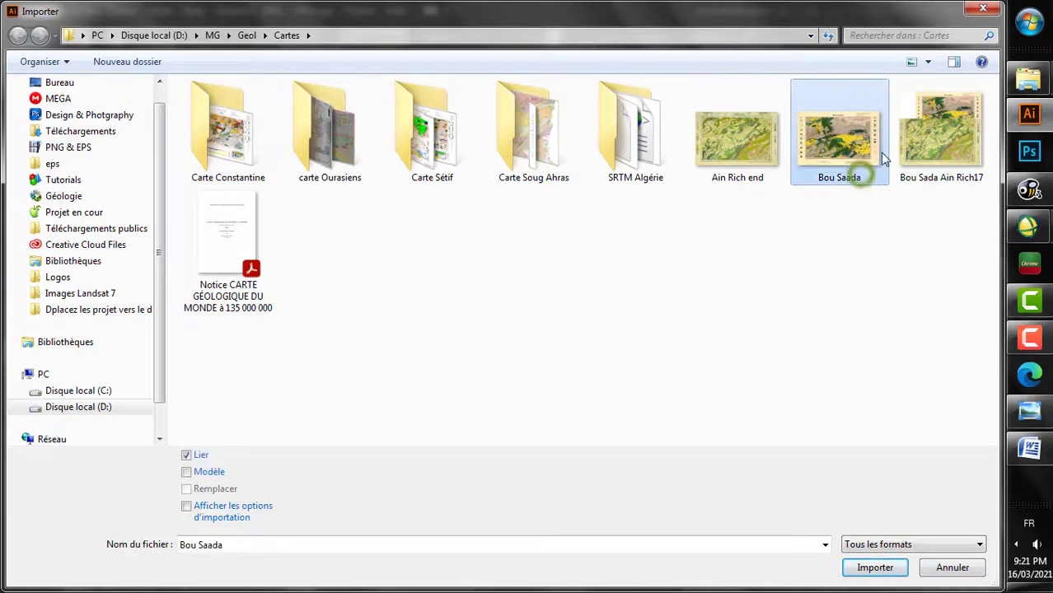
double_click(845, 155)
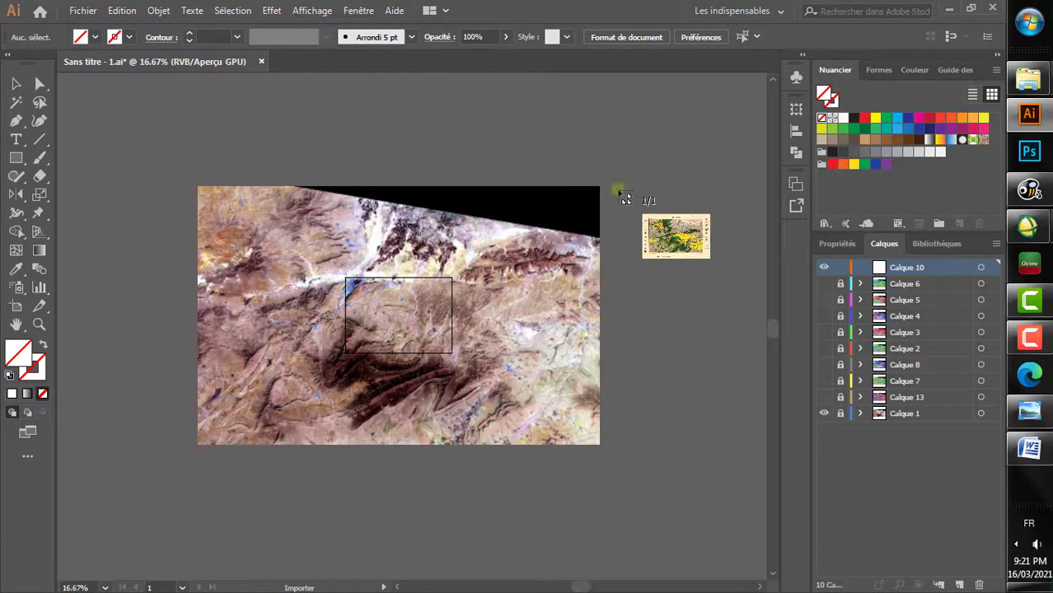
click(616, 189)
scroll(591, 331, right, 5)
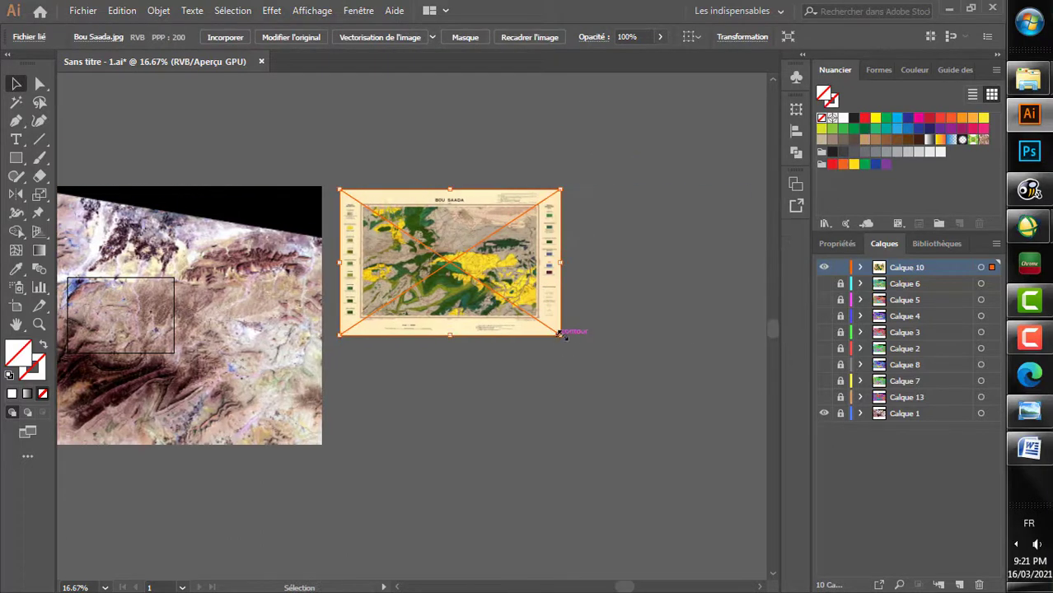
Step: Enlarge the Bou Saada map to a little over twice its size and move it over the satellite image's northern part
drag(561, 333, 697, 447)
drag(482, 351, 570, 298)
drag(539, 330, 322, 227)
click(537, 413)
scroll(323, 227, left, 9)
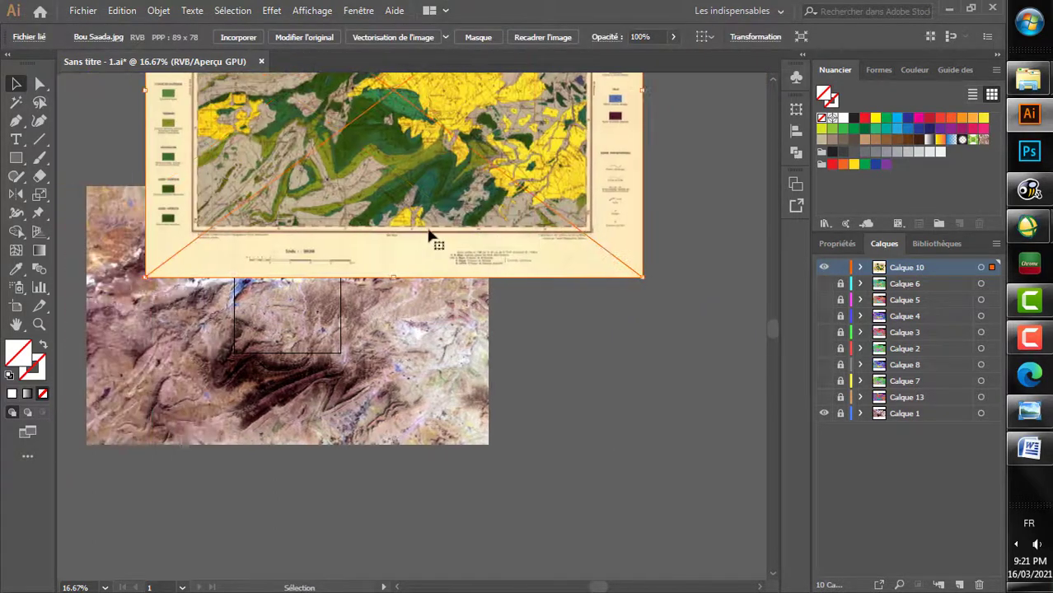
drag(429, 244, 348, 262)
Step: Compare the fold and fault structures drawn on the Bou Saada map with the ridges in the satellite image
alt+scroll(358, 360, up, 2)
scroll(356, 313, down, 2)
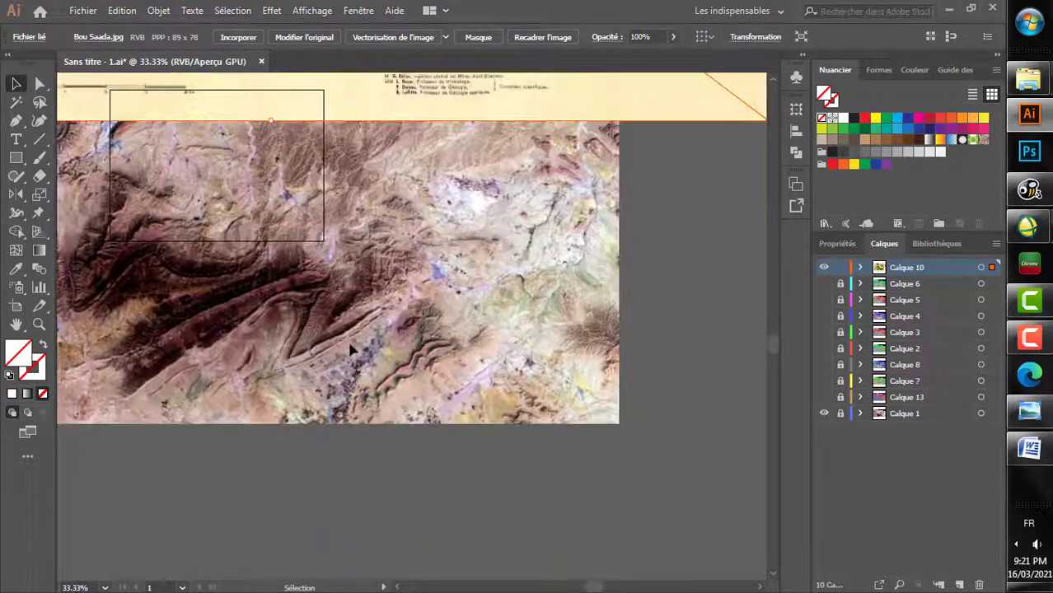
scroll(354, 253, up, 5)
alt+scroll(355, 253, up, 5)
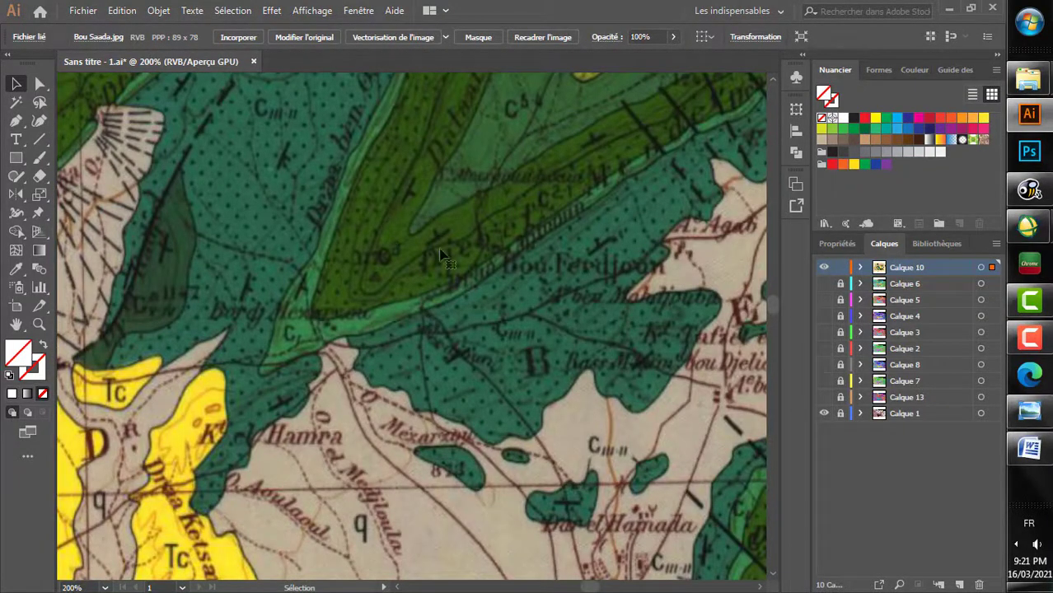
alt+scroll(437, 294, down, 3)
scroll(416, 303, down, 3)
alt+scroll(415, 302, down, 1)
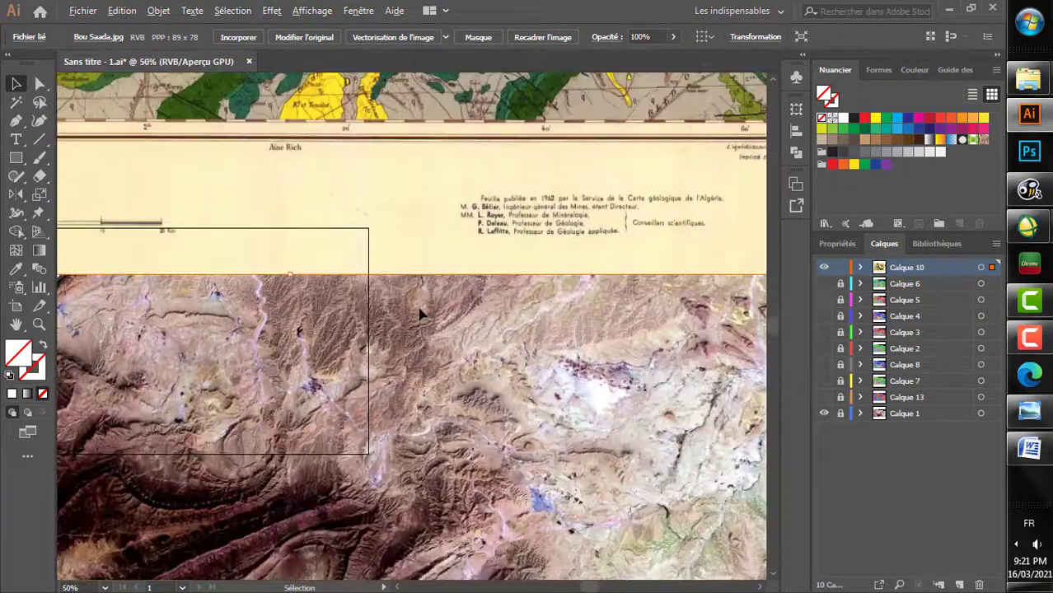
alt+scroll(427, 351, down, 1)
scroll(426, 352, up, 2)
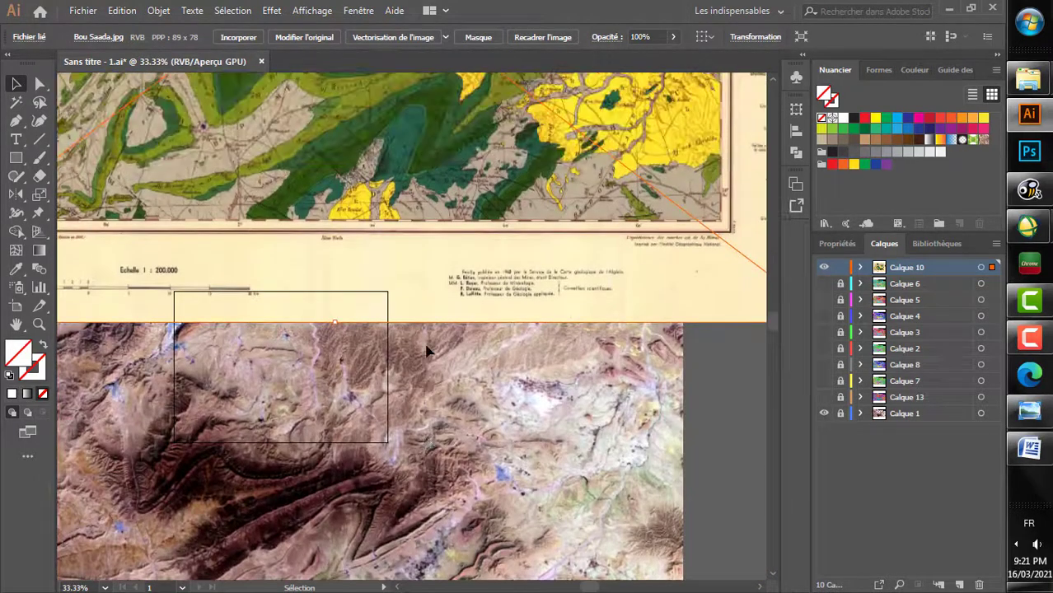
scroll(427, 352, down, 3)
alt+scroll(426, 351, up, 4)
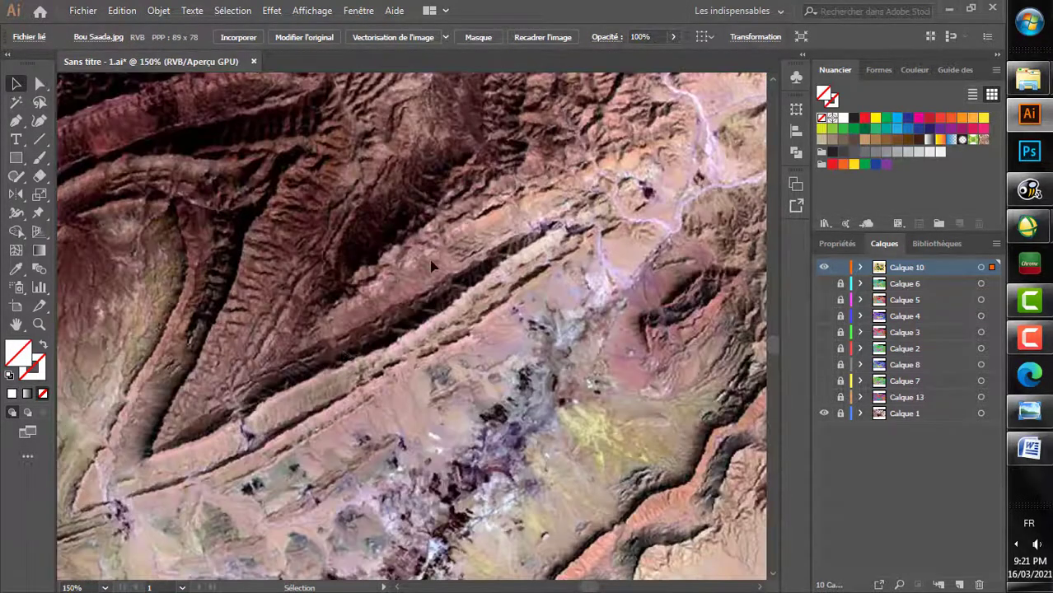
ctrl+scroll(166, 368, up, 2)
Step: Lock Calque 10 and, on a new layer above it, trace a three-point curve southwest along the folded ridges with the Curvature tool
click(38, 123)
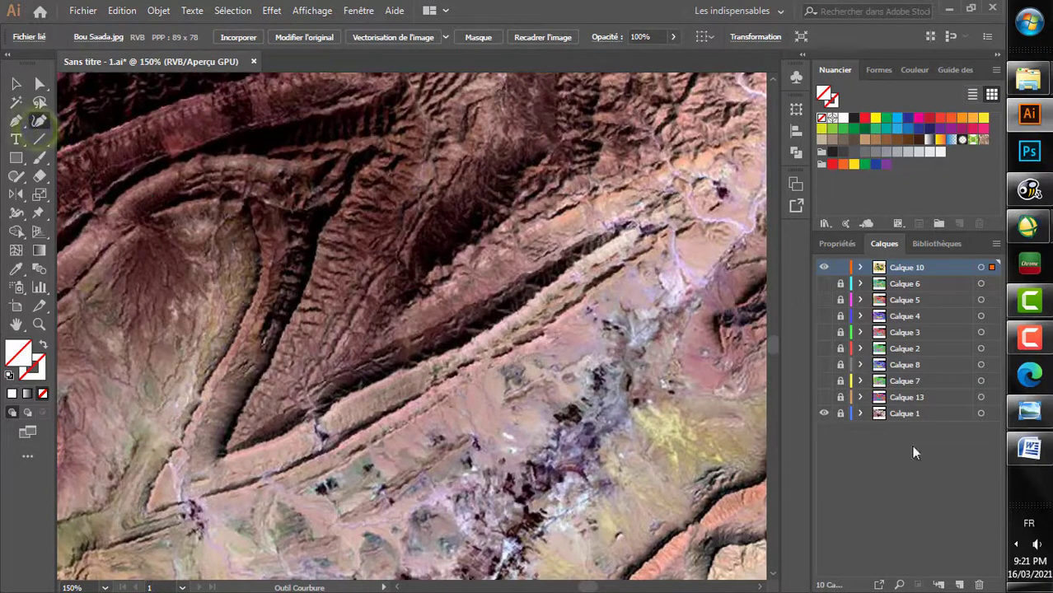
click(959, 584)
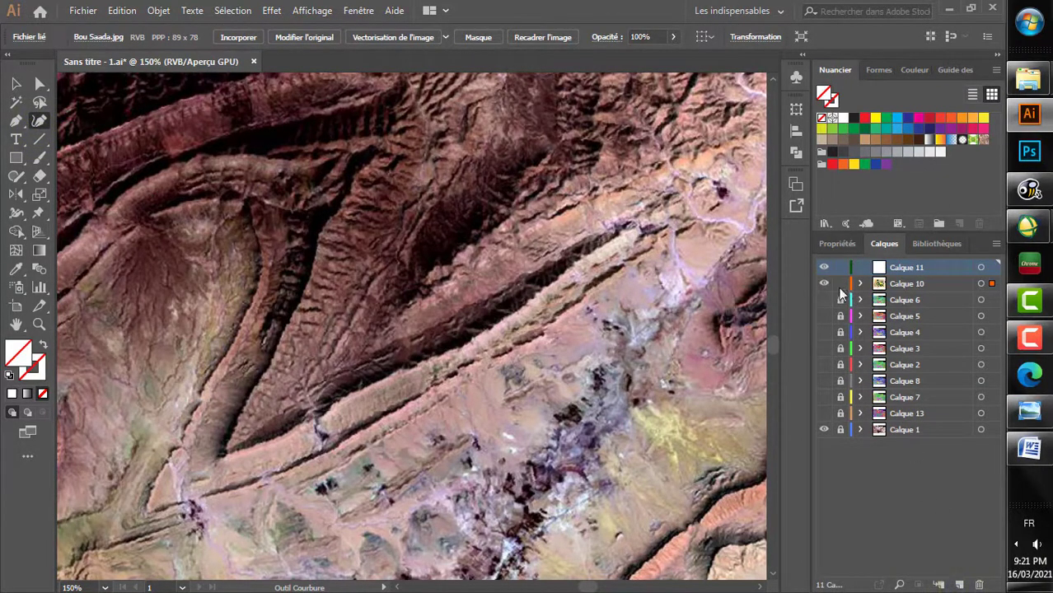
click(664, 106)
click(431, 257)
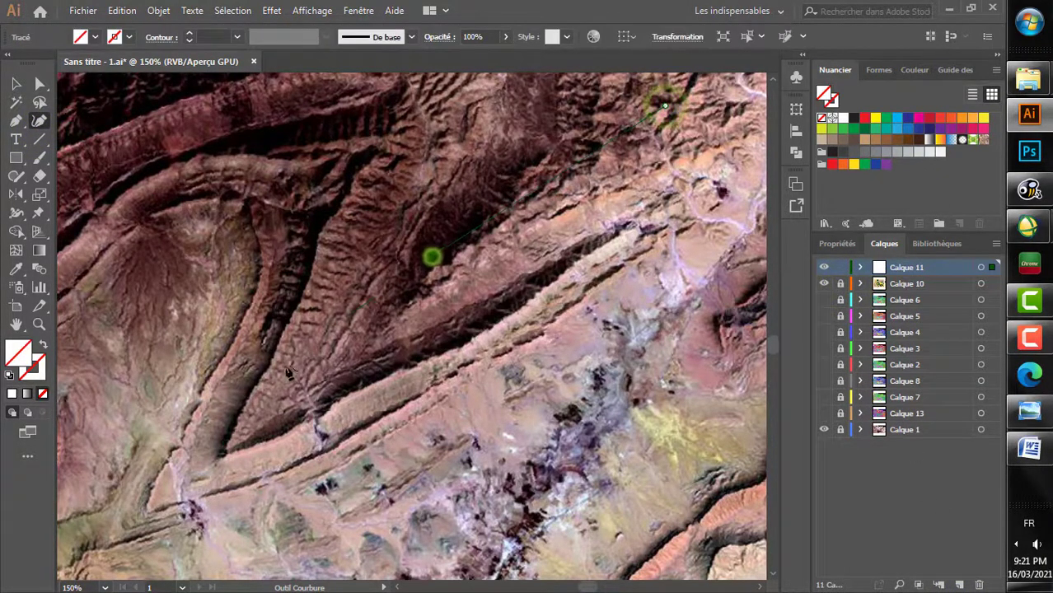
click(86, 563)
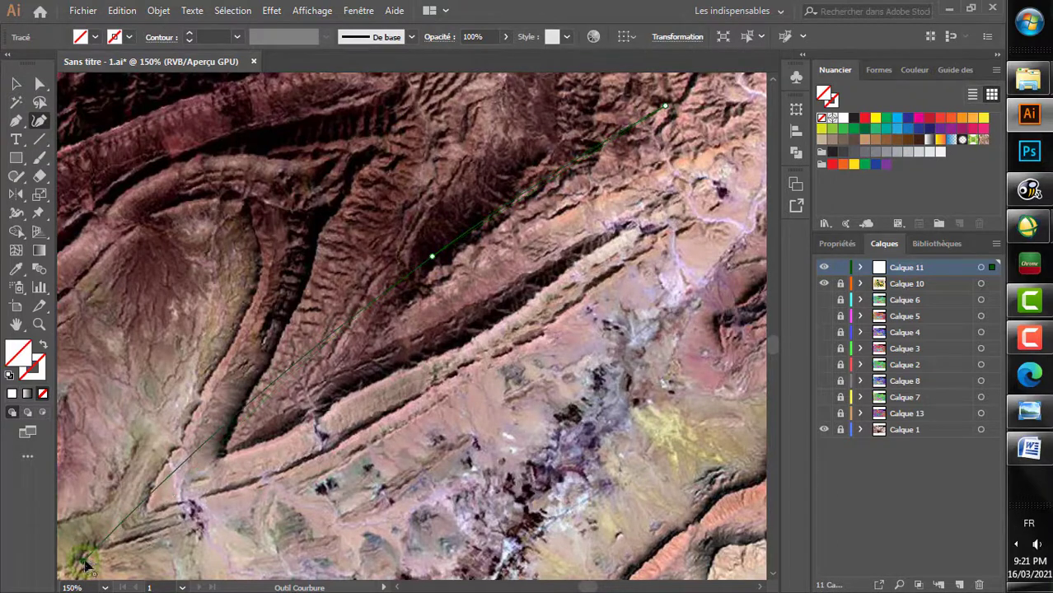
scroll(85, 563, down, 1)
scroll(127, 492, up, 1)
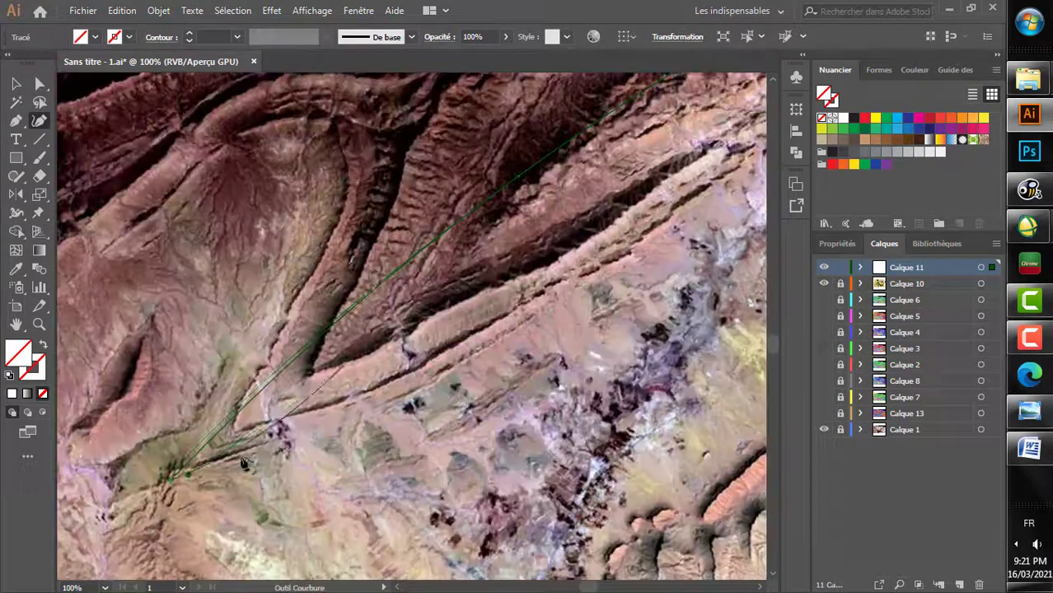
Step: Give the traced line a 1 pt stroke and apply the thin straight brush with forked ends
click(189, 37)
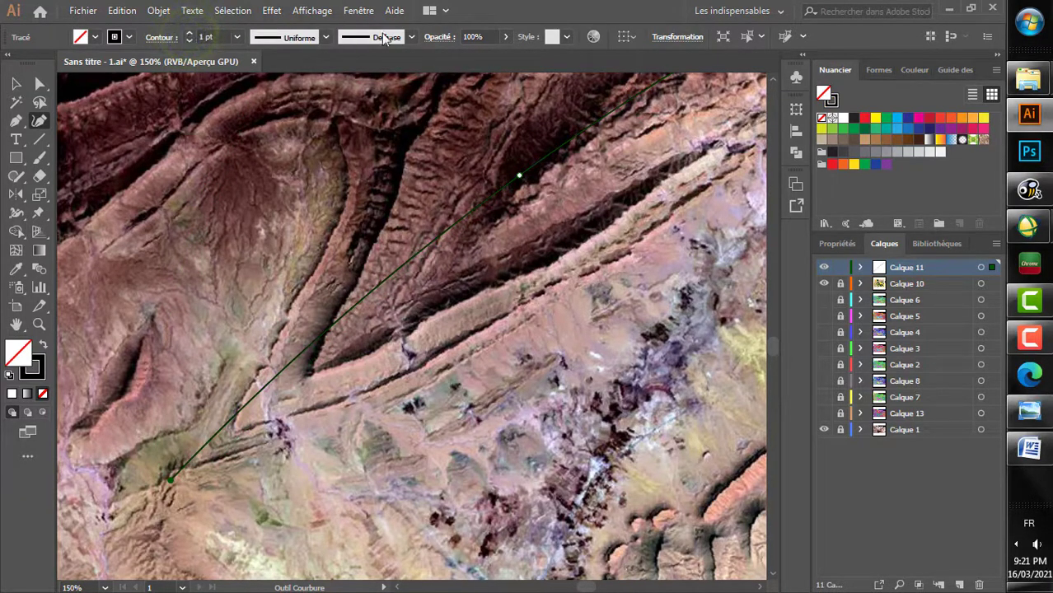
click(411, 38)
scroll(367, 100, down, 3)
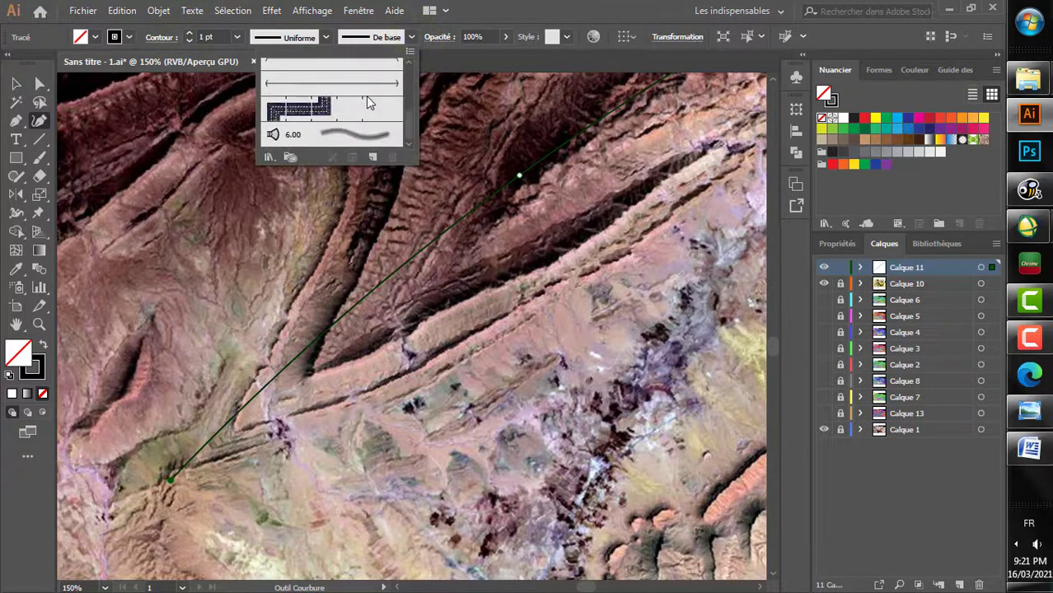
scroll(346, 88, down, 3)
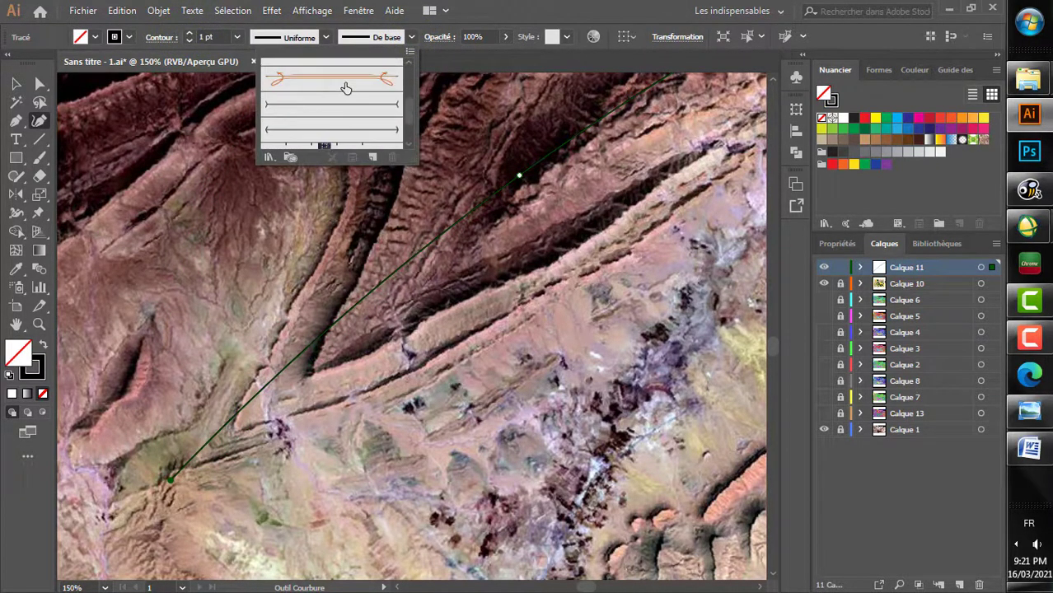
click(301, 112)
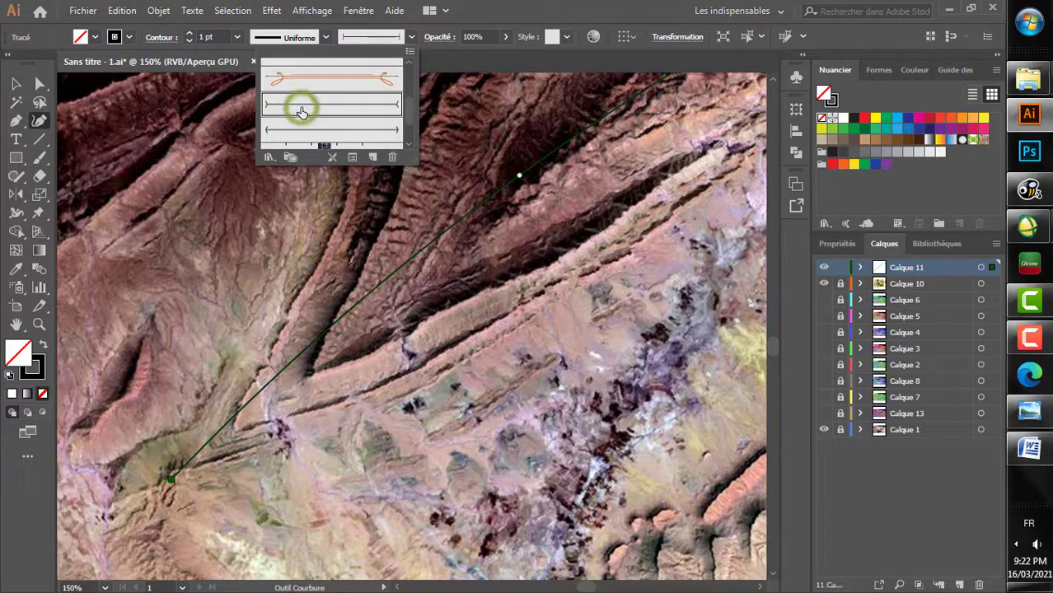
Step: Set the traced line's stroke weight to 4 pt and deselect the line
click(189, 36)
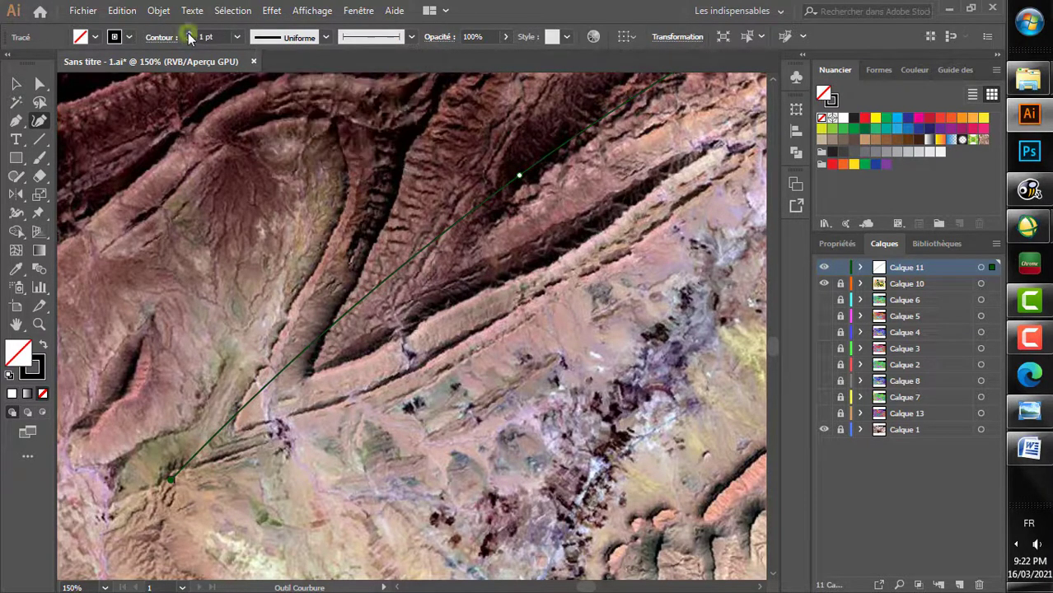
click(189, 37)
click(188, 37)
click(188, 36)
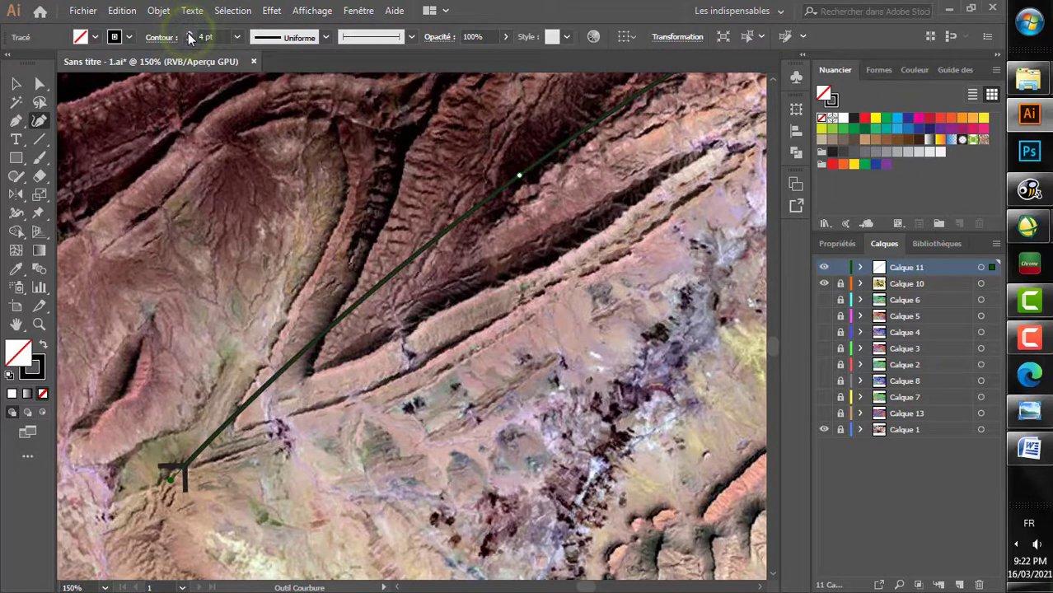
click(18, 85)
click(228, 207)
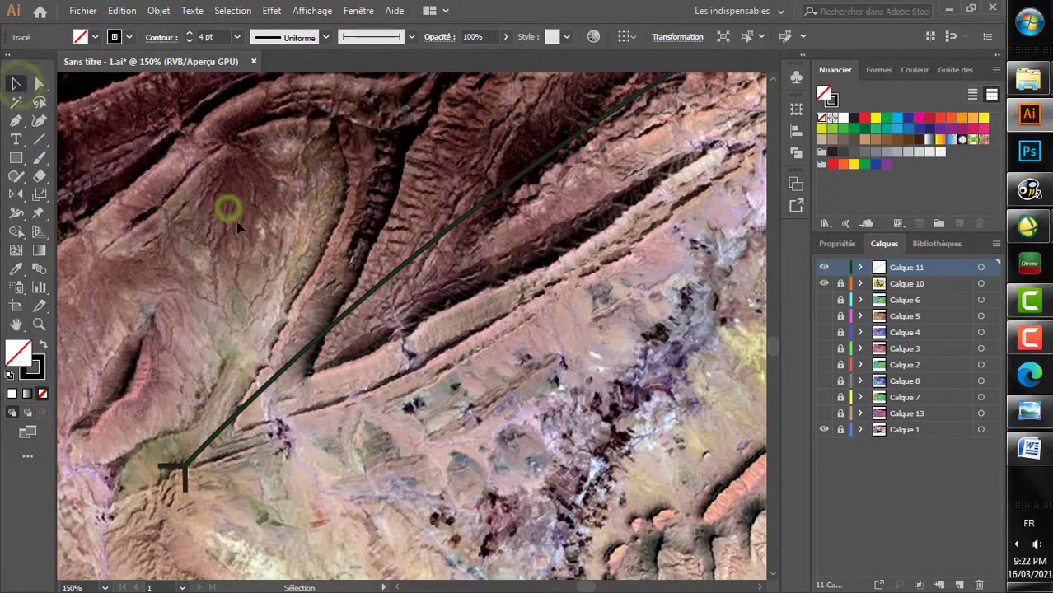
Step: Hide the geological map layer Calque 10, keeping the satellite image on Calque 1 shown
scroll(342, 249, down, 5)
scroll(354, 284, up, 4)
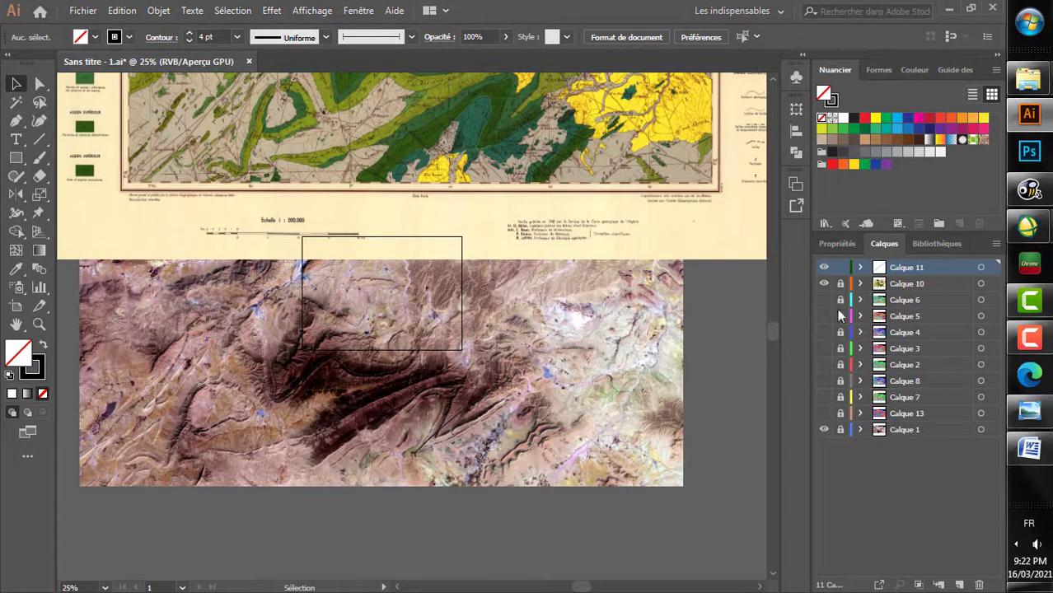
click(823, 430)
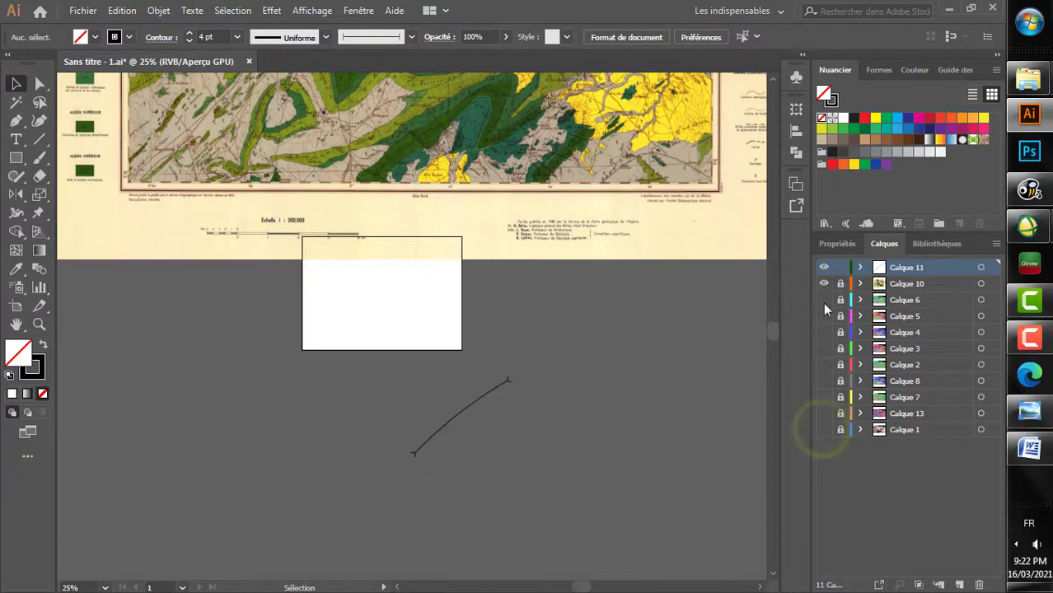
click(824, 285)
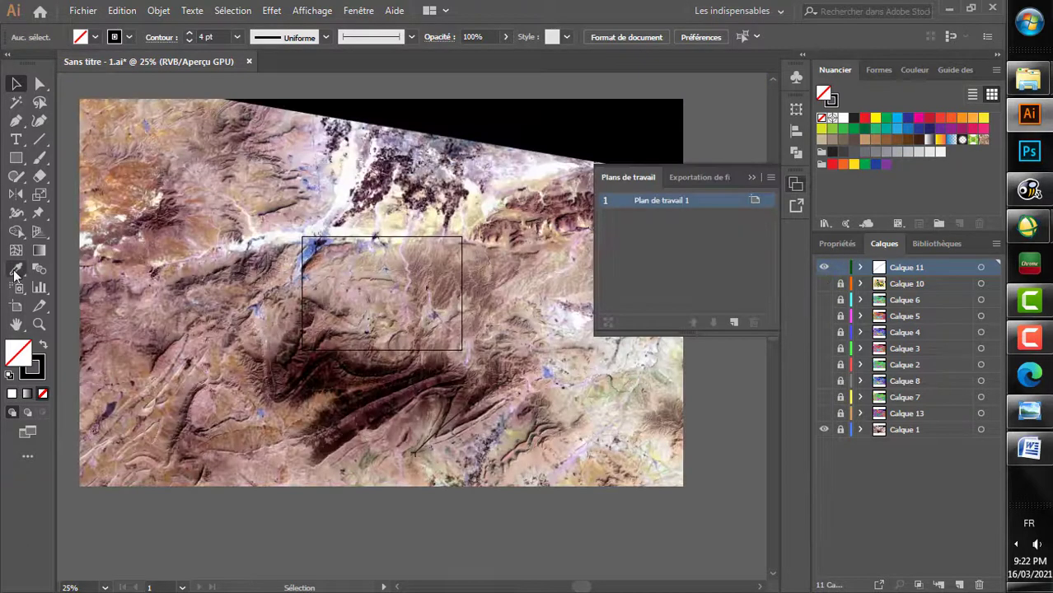
Step: Enlarge the artboard to about 1124 × 719 mm so it covers the whole satellite image
click(16, 307)
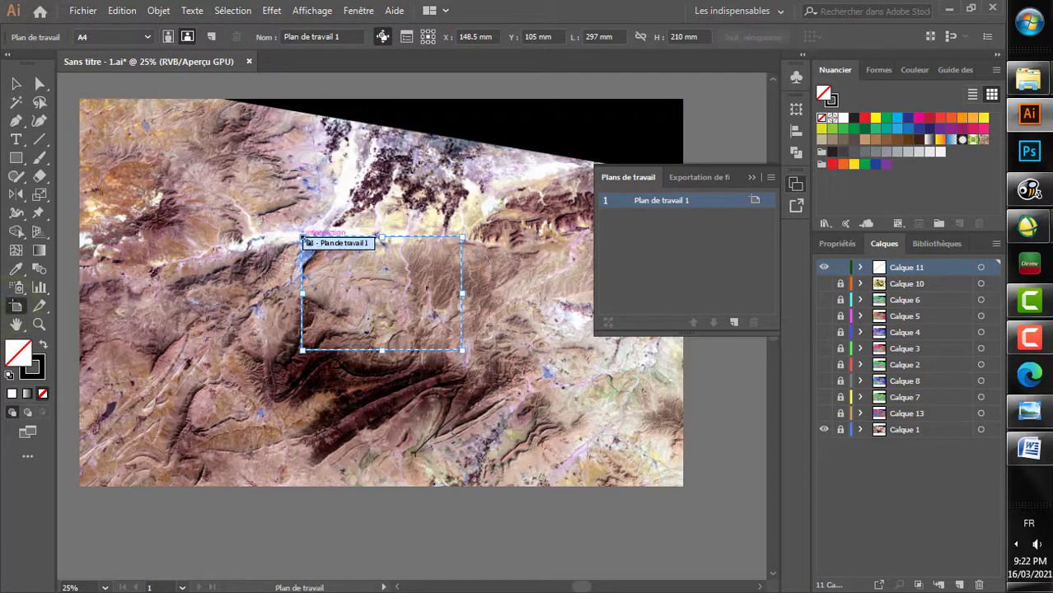
drag(302, 238, 76, 98)
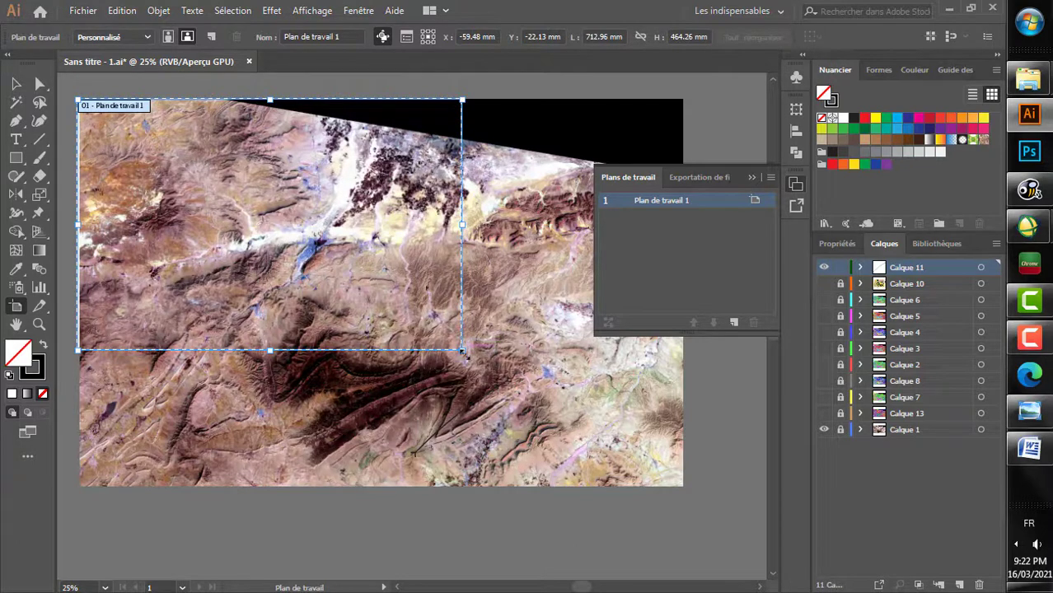
drag(467, 353, 682, 484)
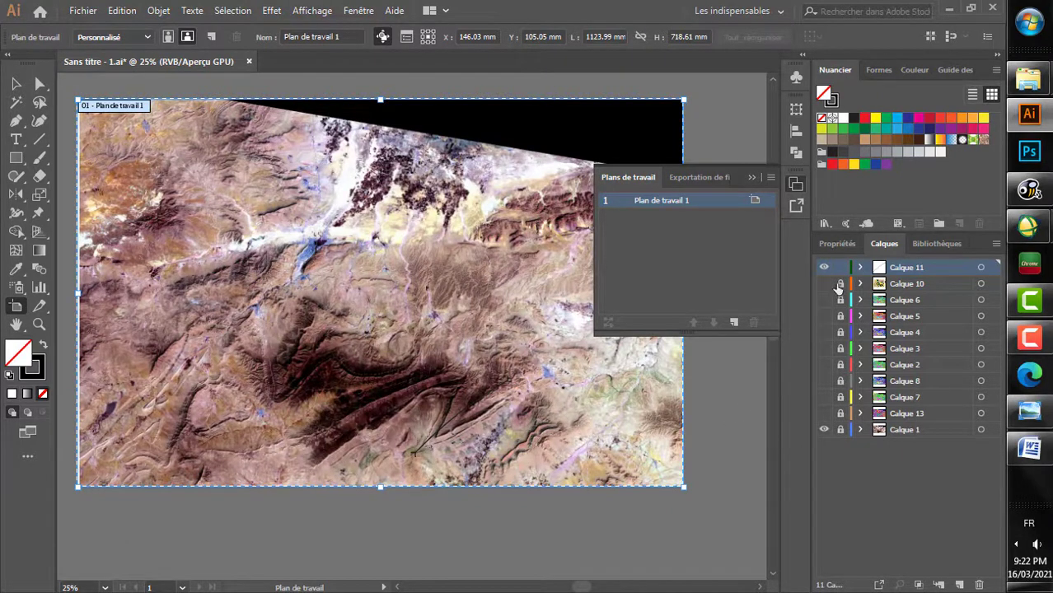
Step: Hide Calque 1 and leave artboard editing to view the traced line alone on the artboard
click(825, 431)
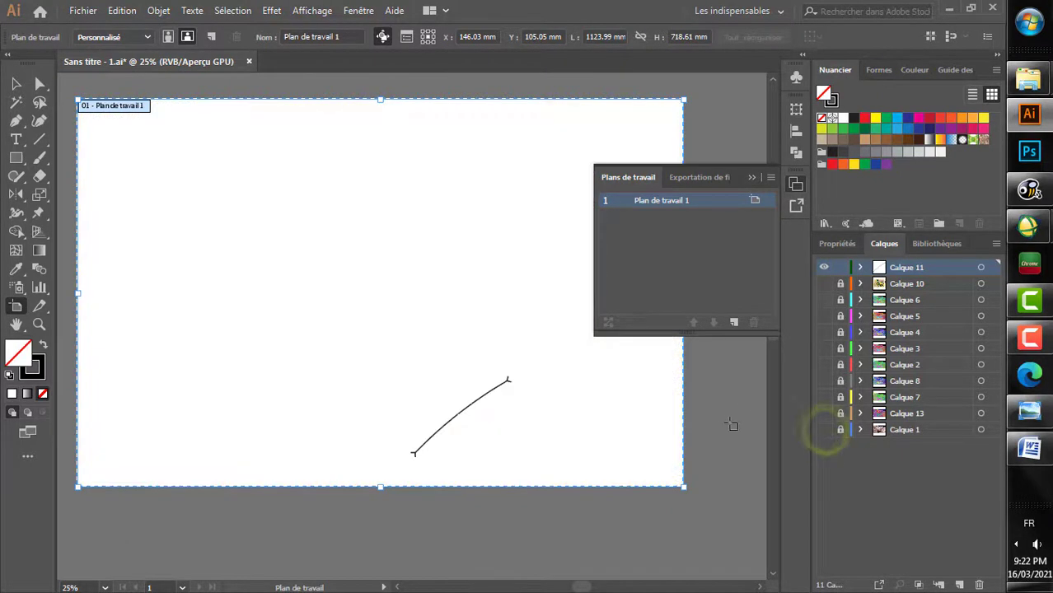
key(v)
click(728, 428)
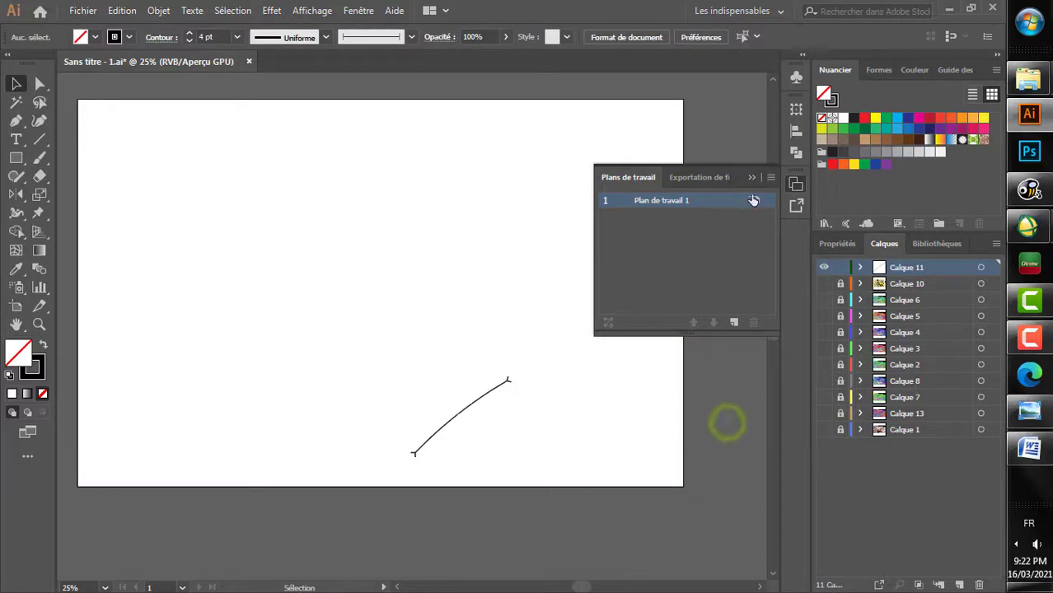
click(752, 178)
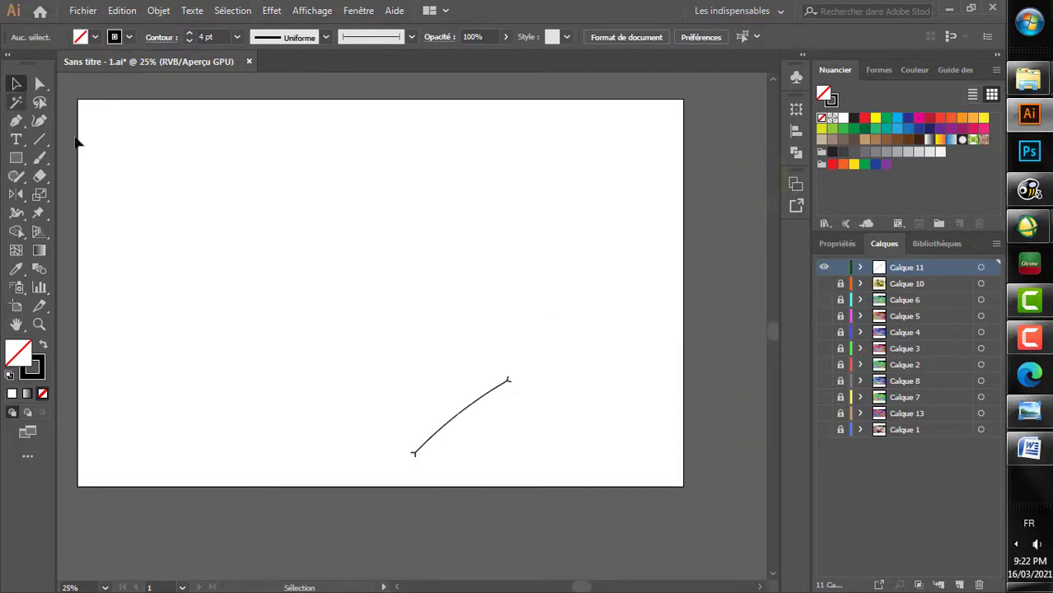
Step: Show the satellite image on Calque 1 and the geological map on Calque 10 again
click(824, 430)
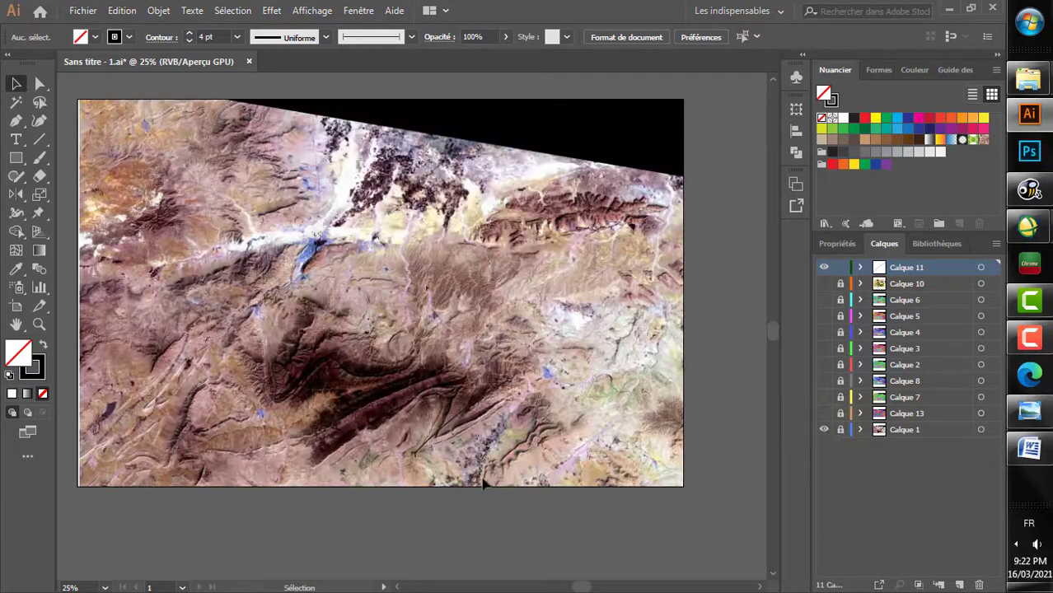
scroll(476, 461, up, 4)
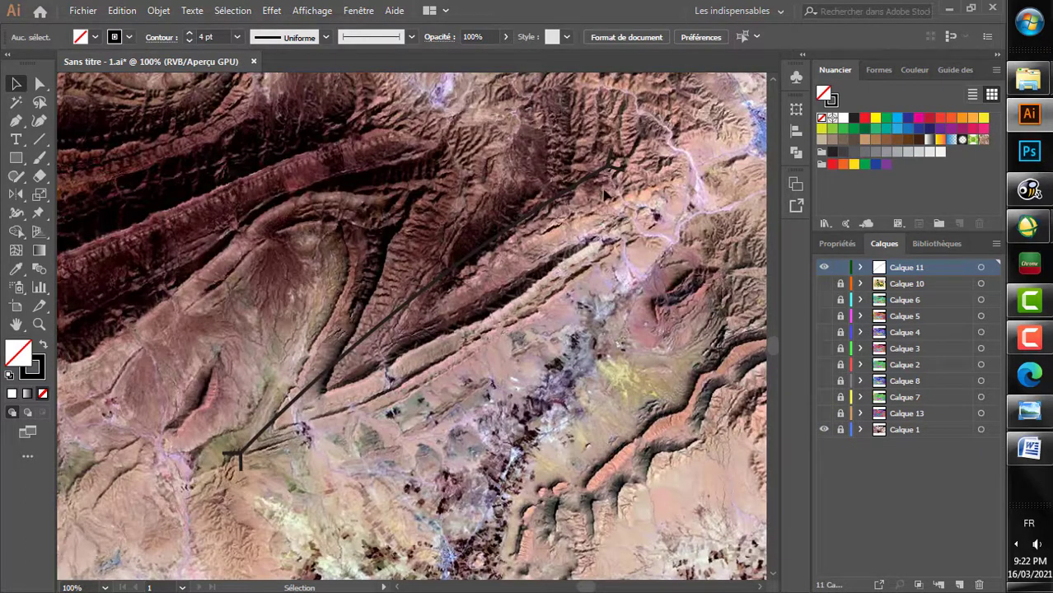
click(824, 283)
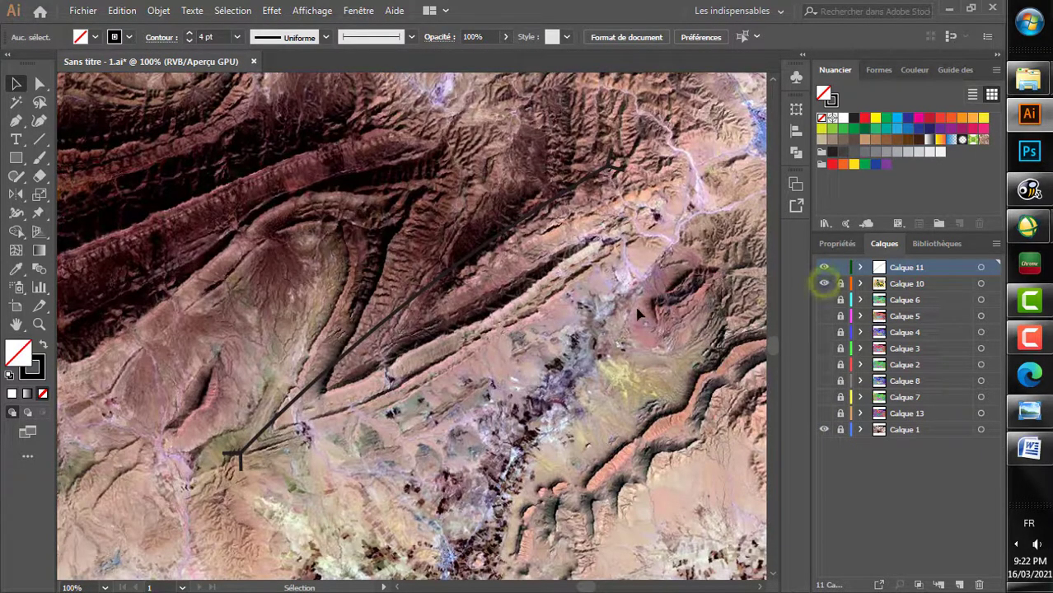
Step: Compare the folds on the geological map with the matching relief on the satellite image
scroll(685, 290, down, 2)
scroll(684, 290, down, 2)
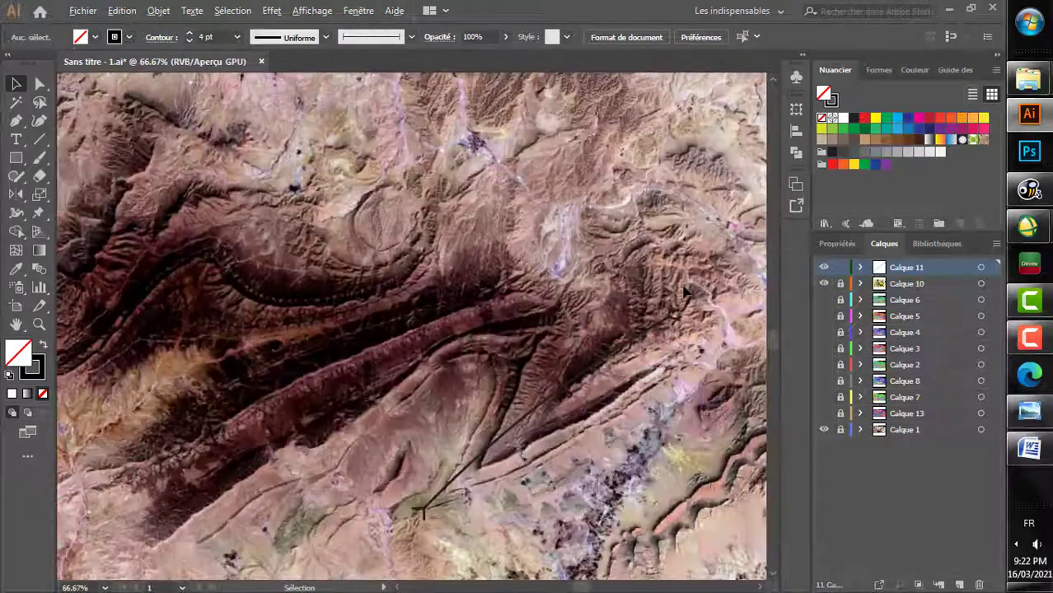
scroll(503, 198, up, 3)
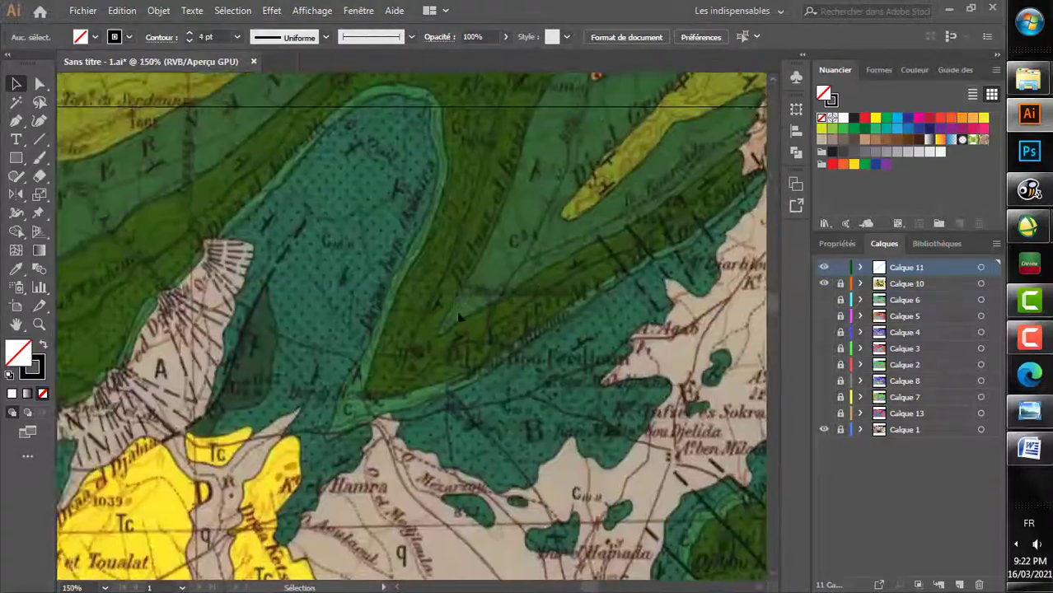
scroll(519, 239, up, 3)
scroll(604, 258, down, 6)
scroll(604, 258, down, 2)
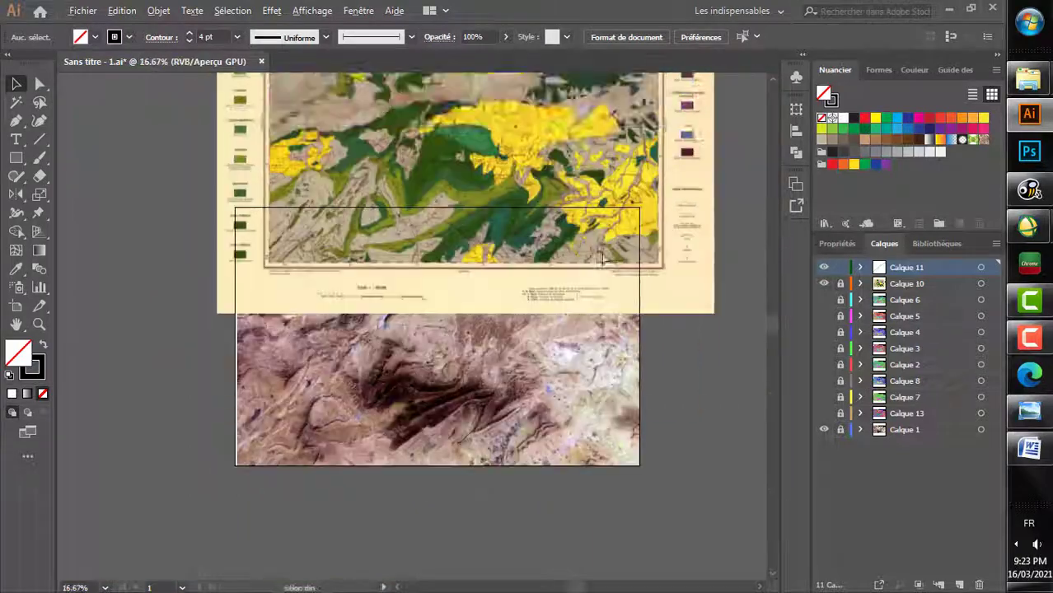
scroll(603, 259, up, 1)
double_click(822, 301)
scroll(386, 497, up, 4)
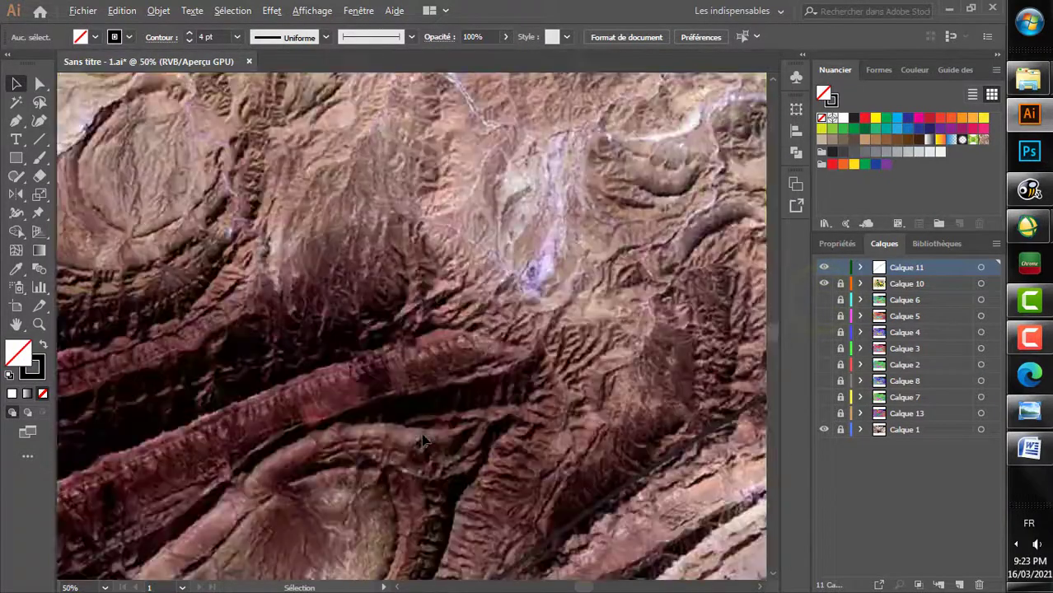
Step: Trace a lineament with the Curvature tool across the dark fold belt, running northeast to southwest parallel to the existing traced line
scroll(386, 361, down, 1)
scroll(330, 289, up, 1)
click(38, 121)
click(541, 171)
click(450, 237)
click(341, 340)
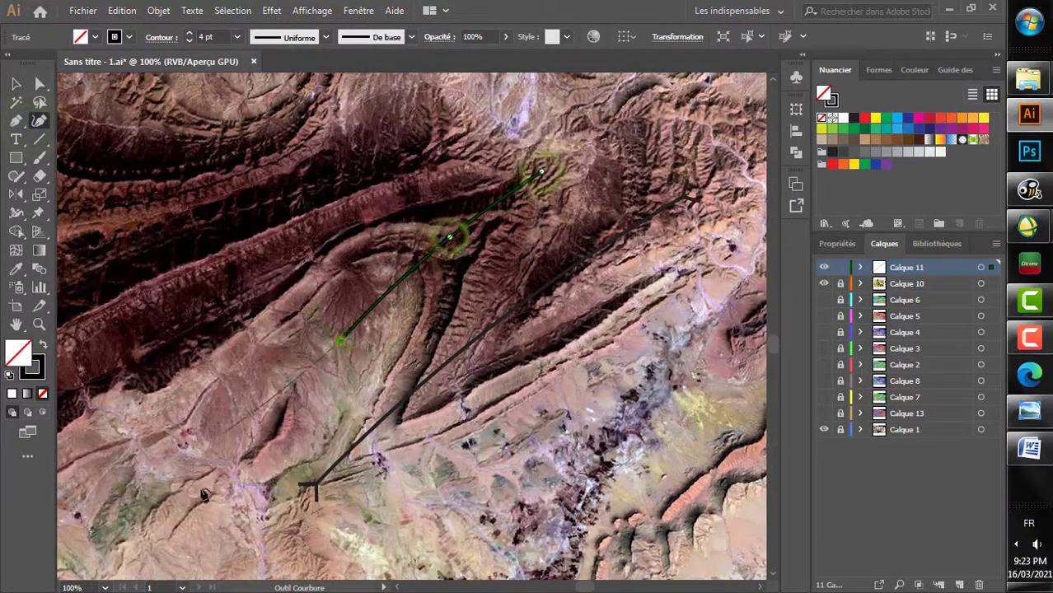
click(207, 506)
Step: Apply the art brush with arrowheads to the new lineament, set its stroke to 4 pt, and deselect it
click(15, 83)
click(411, 37)
click(298, 136)
click(411, 37)
click(190, 33)
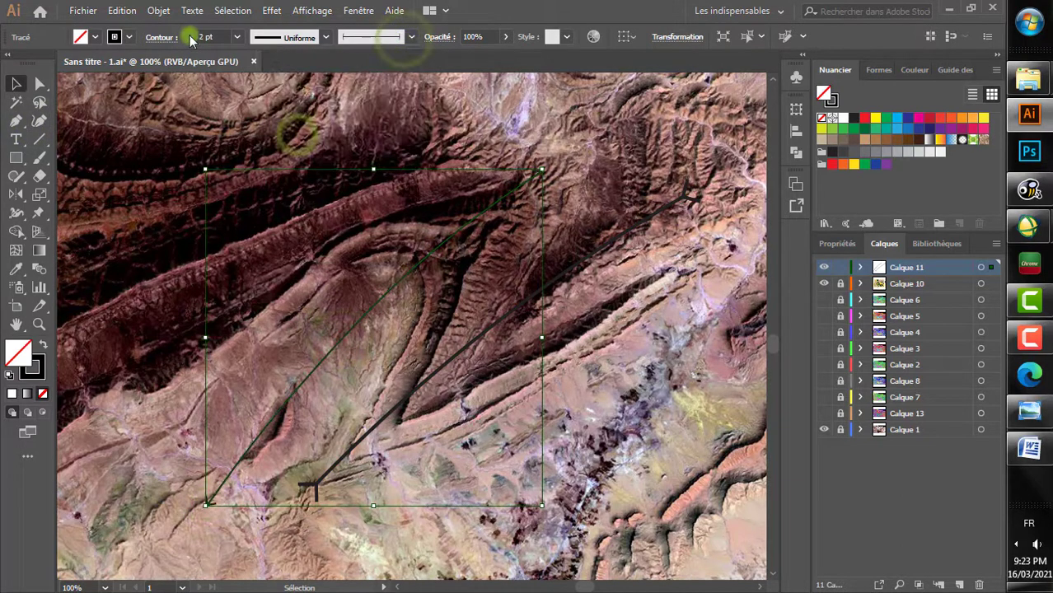
click(189, 34)
click(190, 34)
click(13, 87)
click(74, 211)
Step: Hide Calque 1 to examine the two traced lines and the geological map without the imagery, and show it again
click(823, 431)
scroll(514, 397, down, 4)
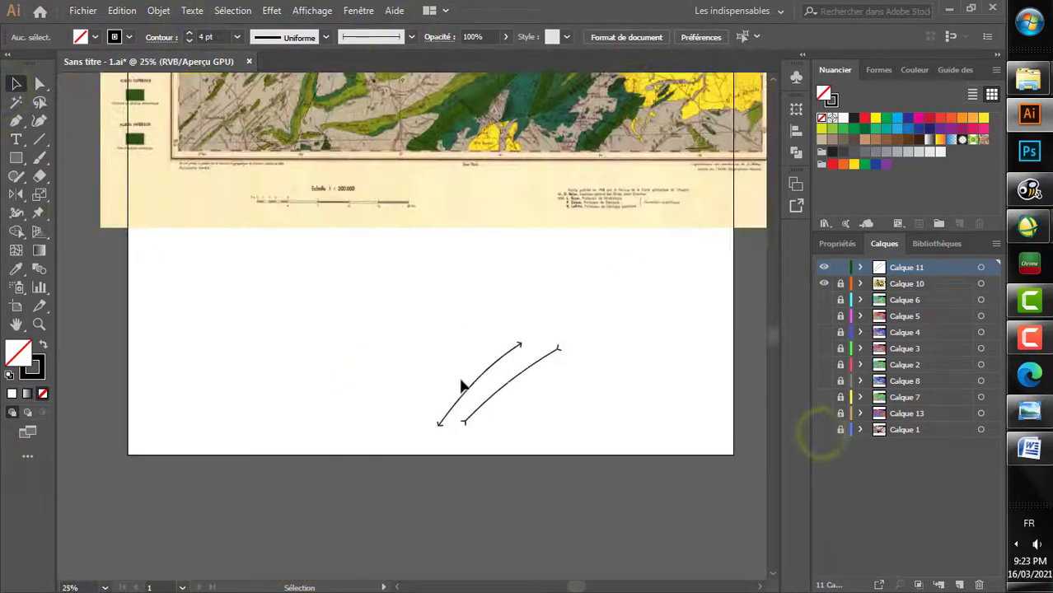
scroll(463, 380, up, 2)
scroll(614, 272, up, 4)
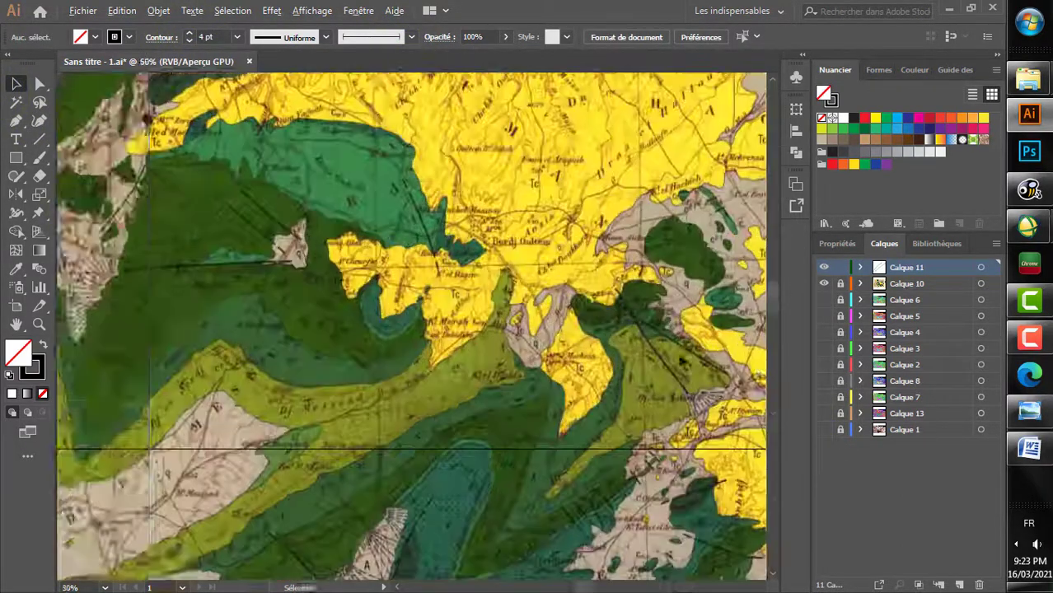
scroll(610, 277, down, 2)
scroll(601, 313, down, 3)
click(822, 429)
Step: Trace a plain curved lineament with the Curvature tool from the northern ridges southeast to the blue-toned town, and deselect it
scroll(648, 382, up, 1)
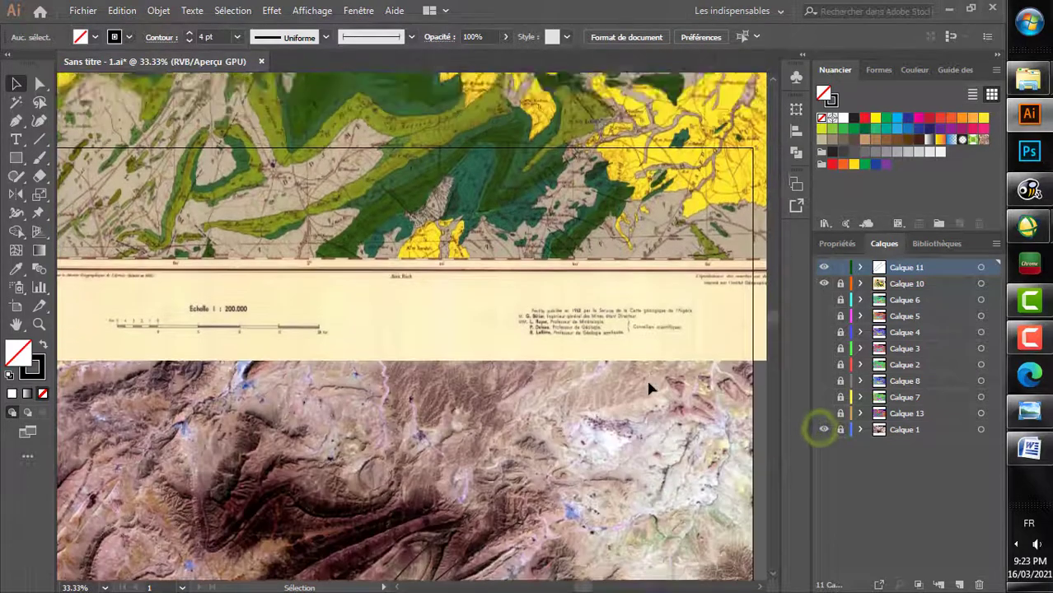
scroll(596, 375, down, 1)
scroll(520, 383, down, 1)
scroll(480, 427, up, 5)
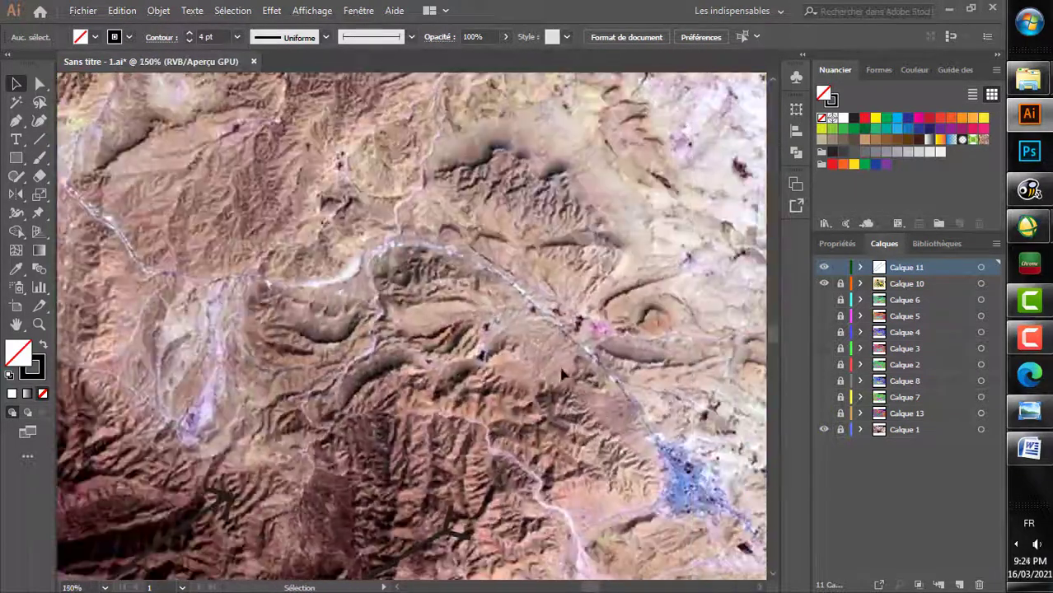
click(39, 120)
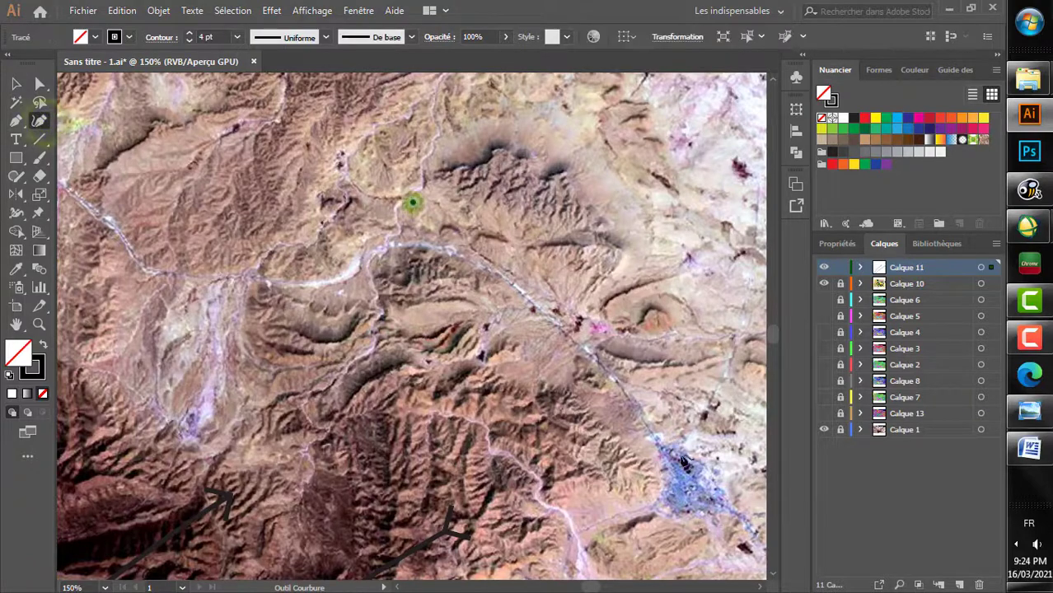
click(413, 202)
click(675, 446)
key(v)
click(480, 330)
Step: Examine the faults in the southwest corner of the geological map and the corresponding area of the satellite image
scroll(480, 330, down, 4)
scroll(481, 441, left, 4)
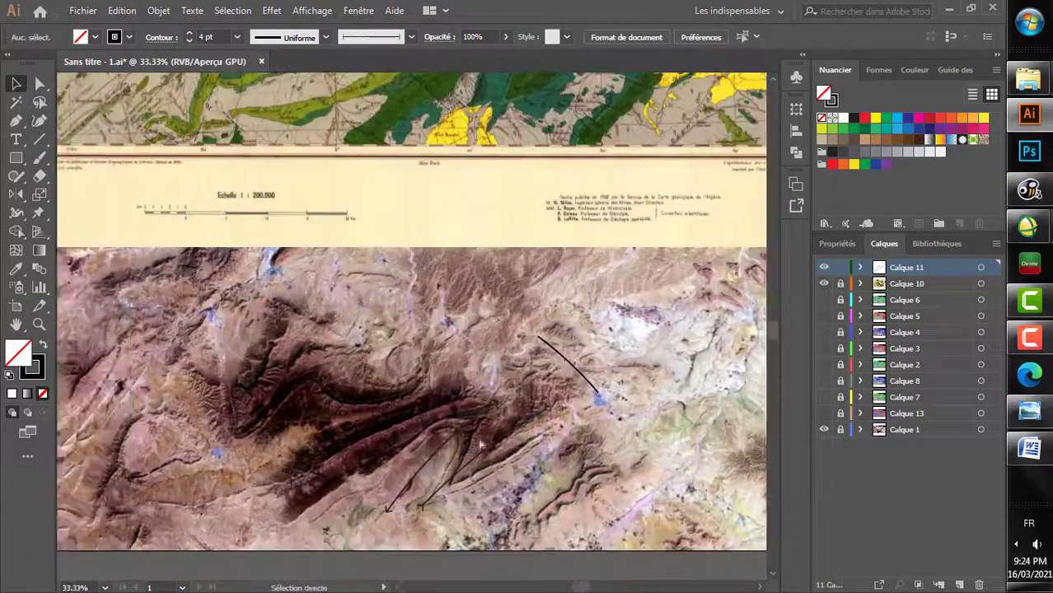
scroll(481, 441, up, 4)
scroll(307, 251, up, 1)
scroll(305, 250, up, 2)
scroll(306, 250, down, 4)
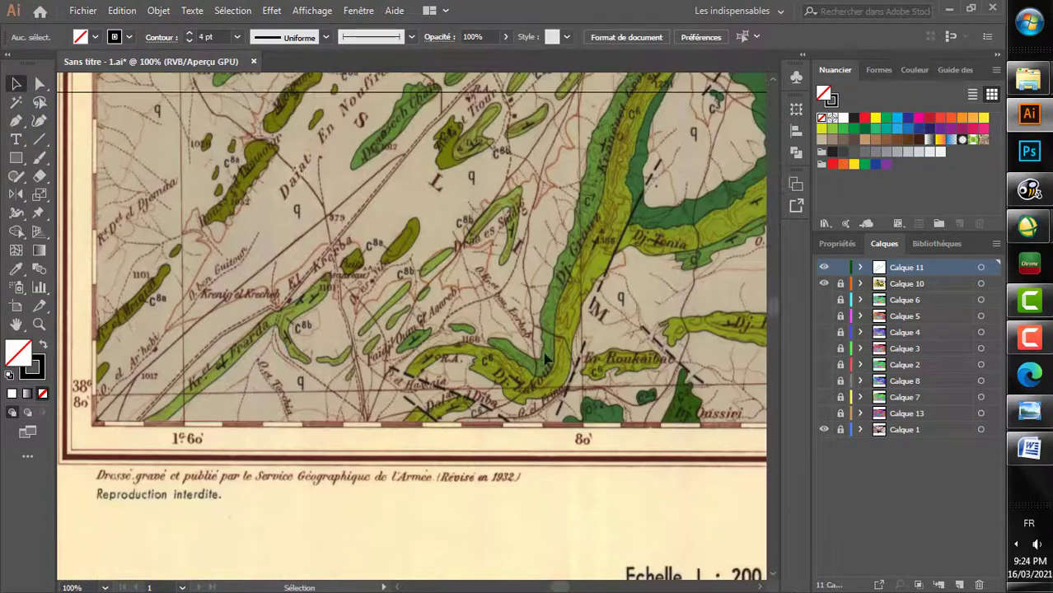
scroll(546, 358, down, 4)
scroll(551, 329, right, 2)
scroll(551, 223, up, 1)
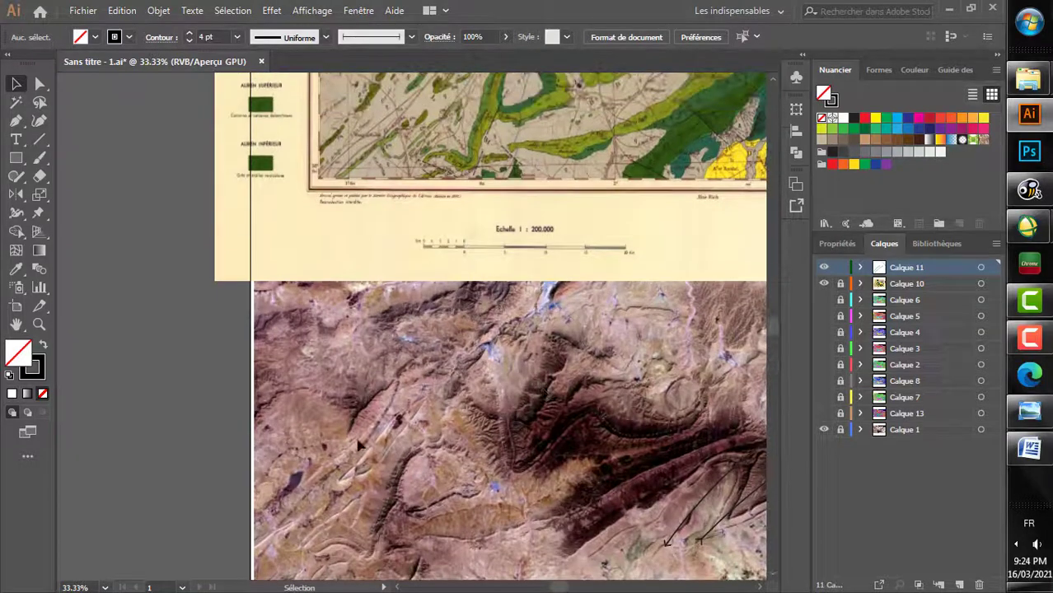
Step: Trace a lineament with the Curvature tool across the curved folds near the satellite image's southern edge
scroll(412, 568, up, 5)
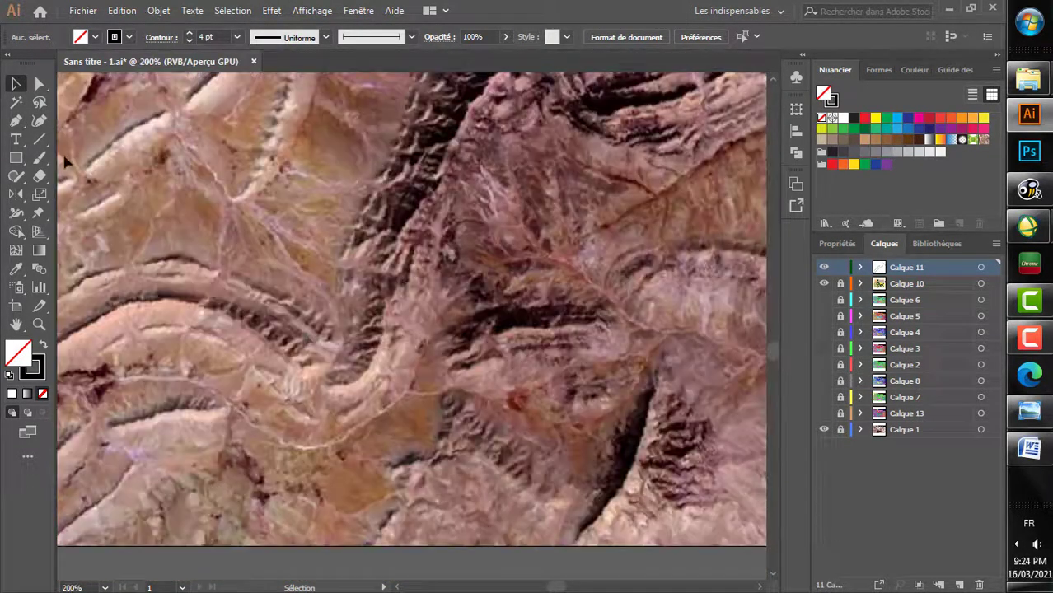
key(shift+asciitilde)
click(305, 329)
click(552, 512)
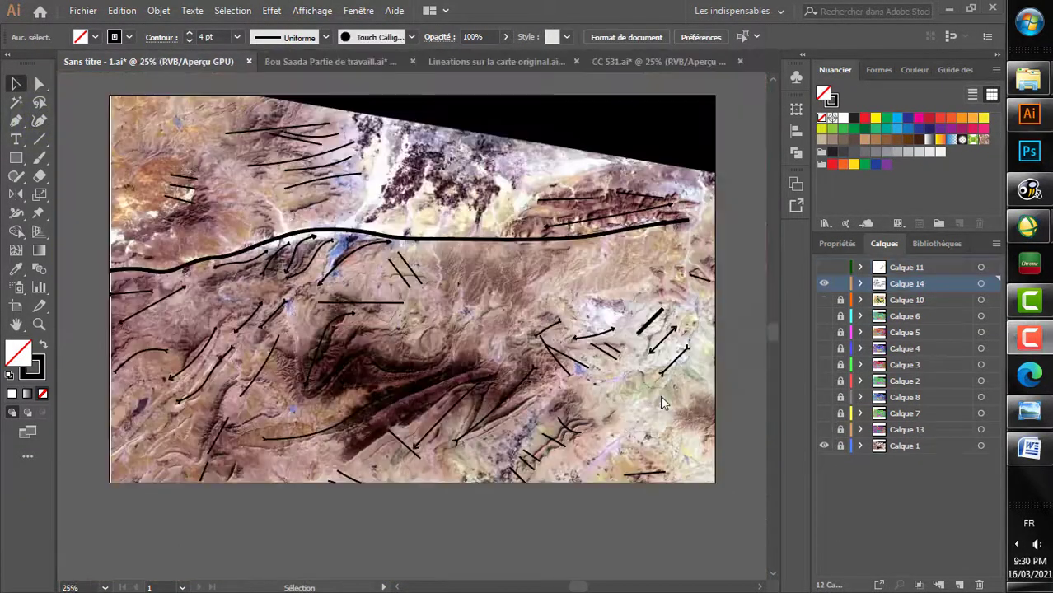
Step: Hide the satellite image on Calque 1 and frame the lineaments with an unfilled rectangle covering the whole artboard
click(823, 446)
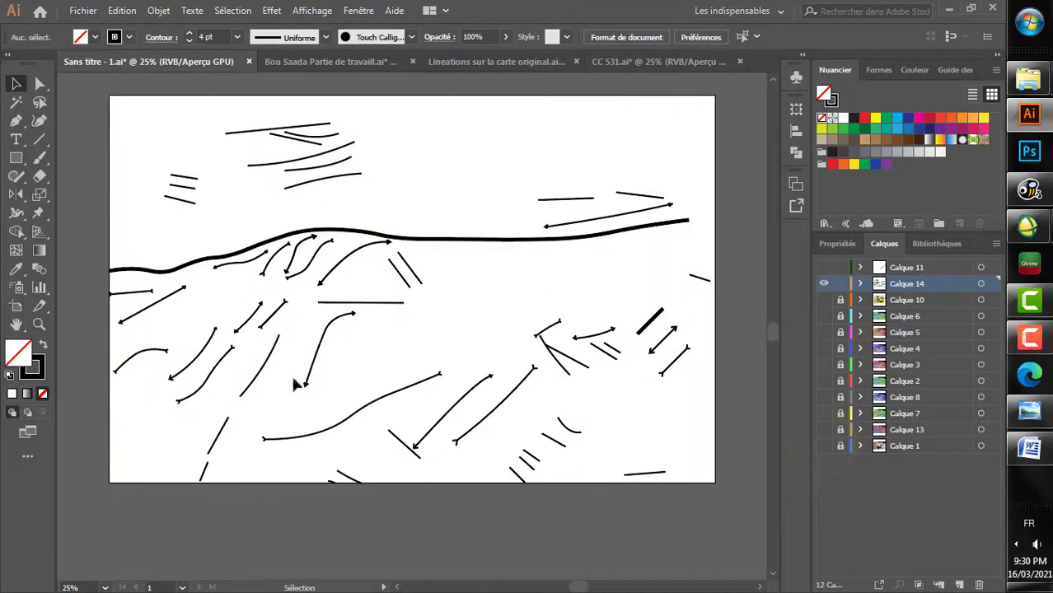
click(21, 159)
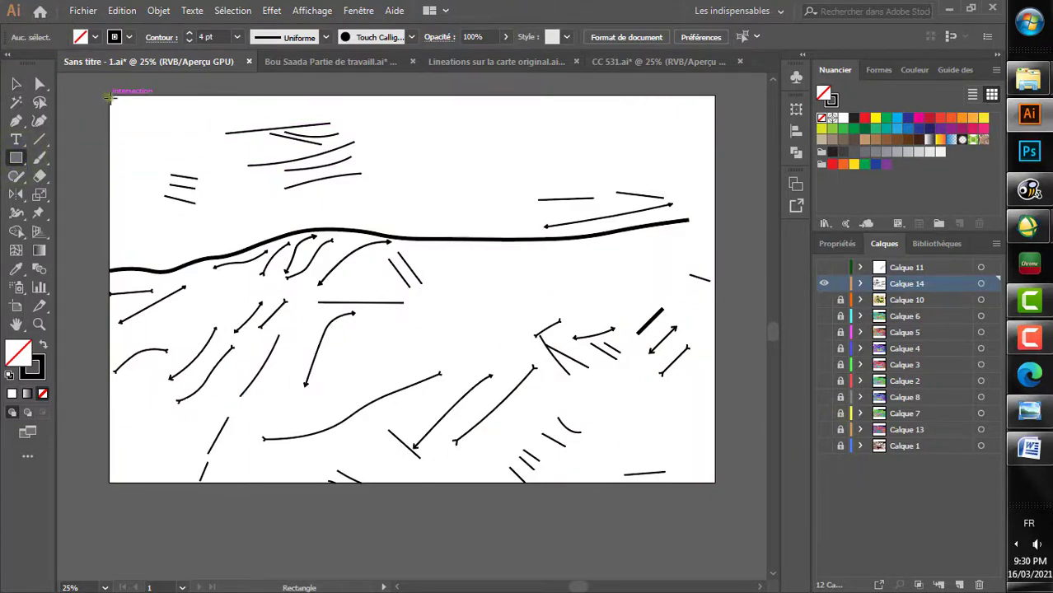
drag(109, 97, 715, 483)
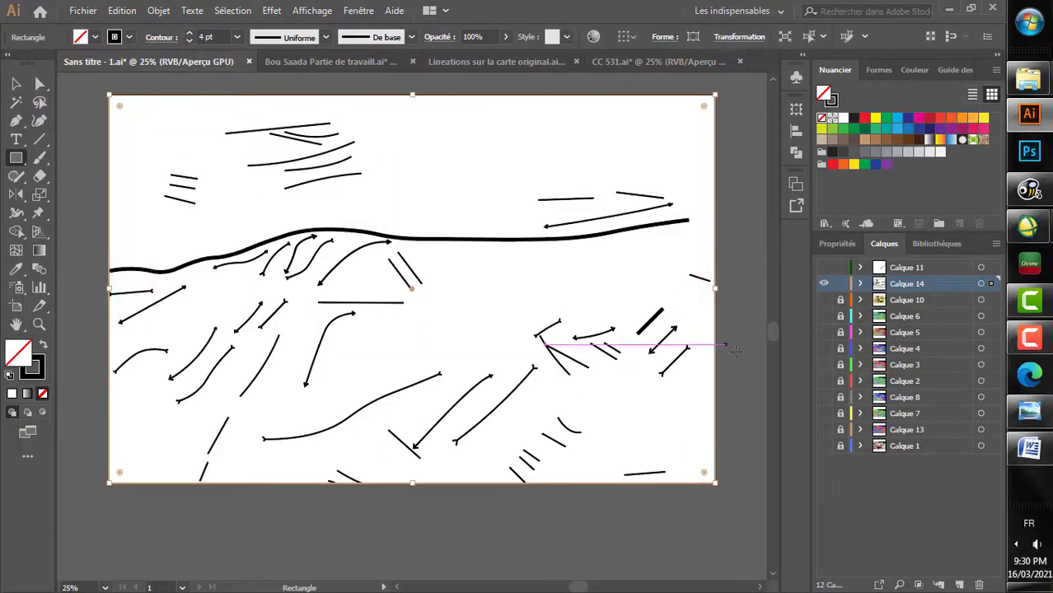
click(13, 83)
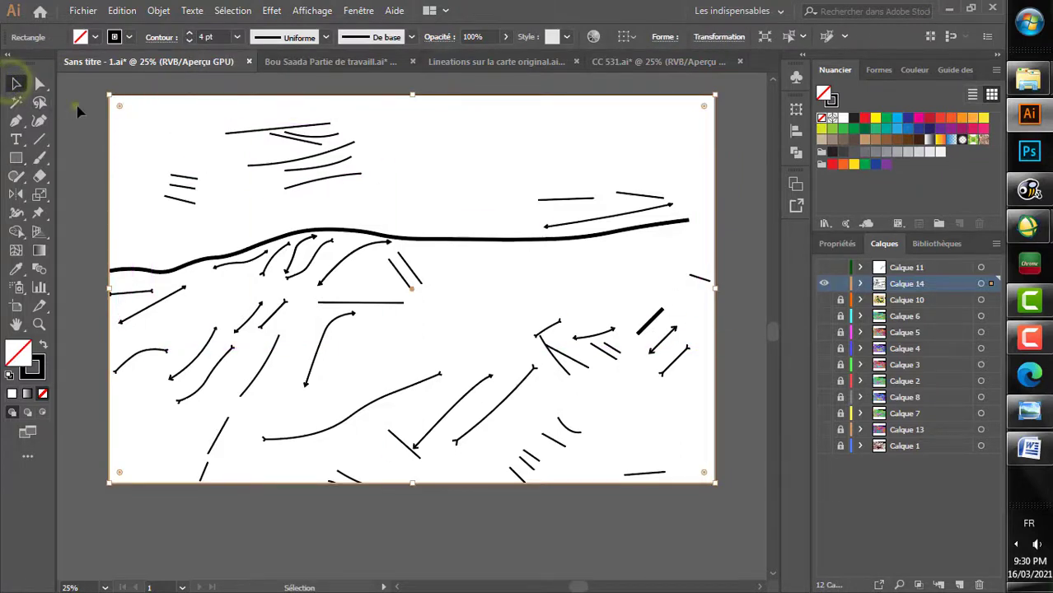
click(79, 107)
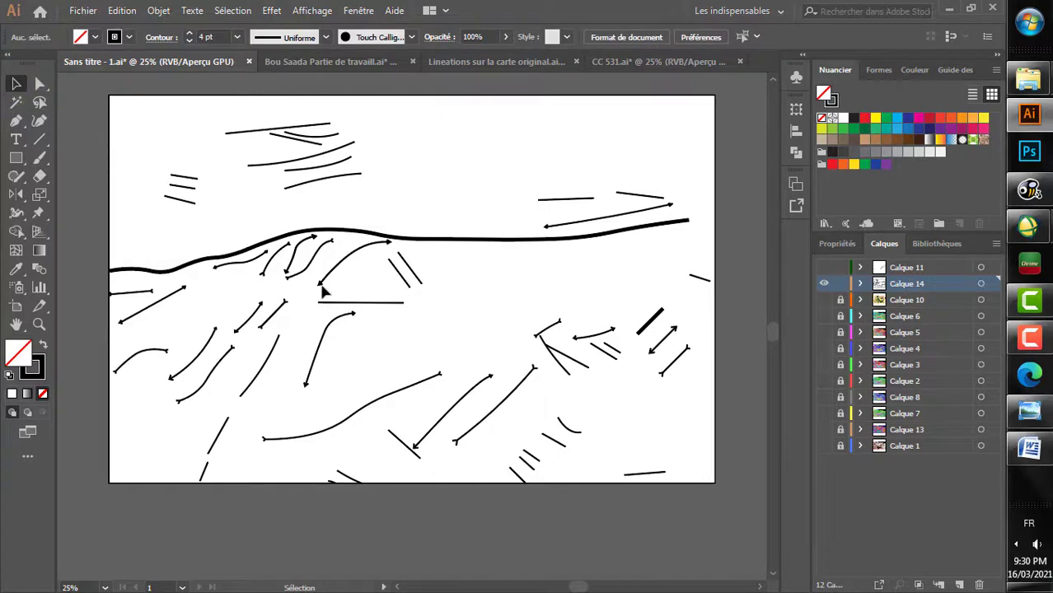
Step: Enlarge the artboard on all sides to leave a white margin around the rectangular frame, and leave artboard editing
click(16, 305)
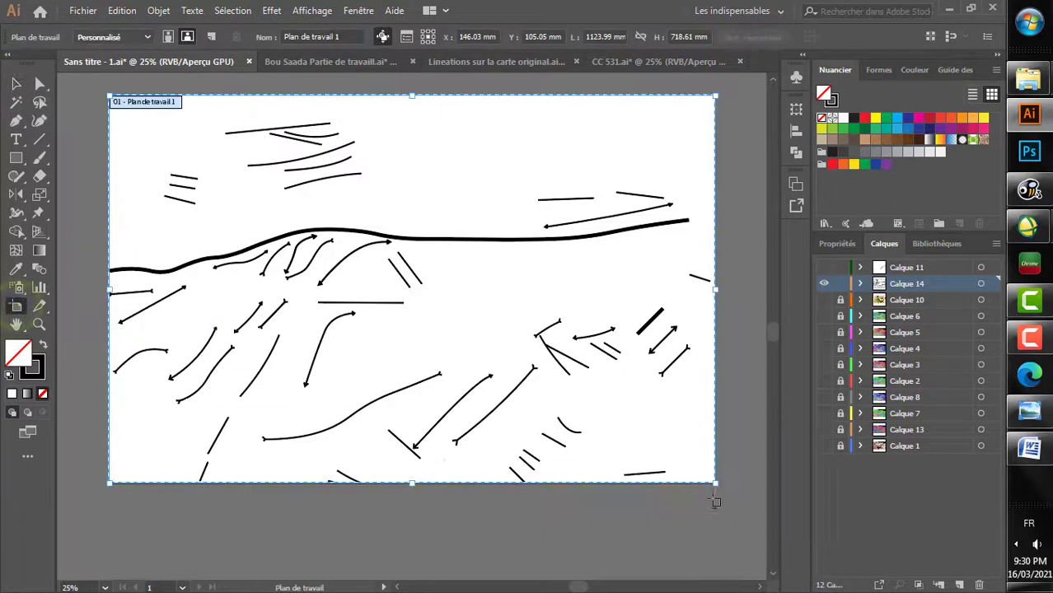
drag(714, 482, 744, 501)
key(Escape)
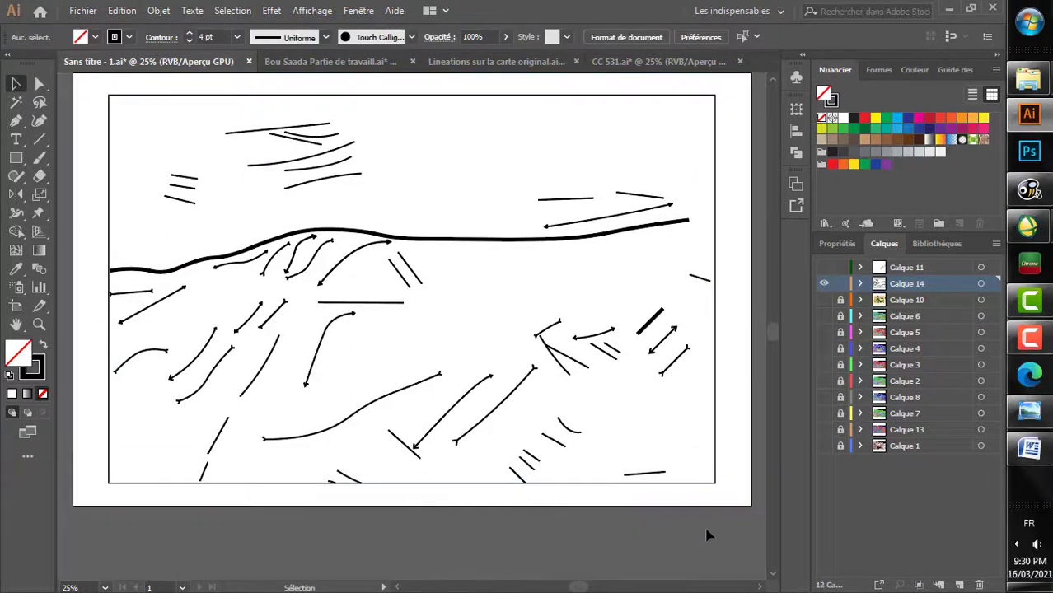
alt+scroll(512, 417, down, 1)
alt+scroll(513, 421, up, 1)
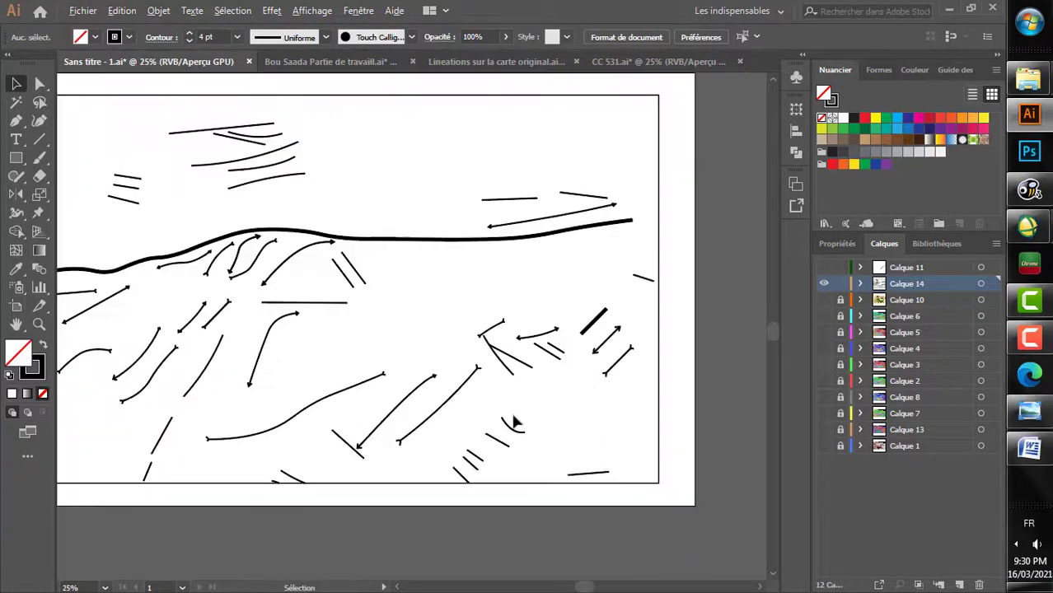
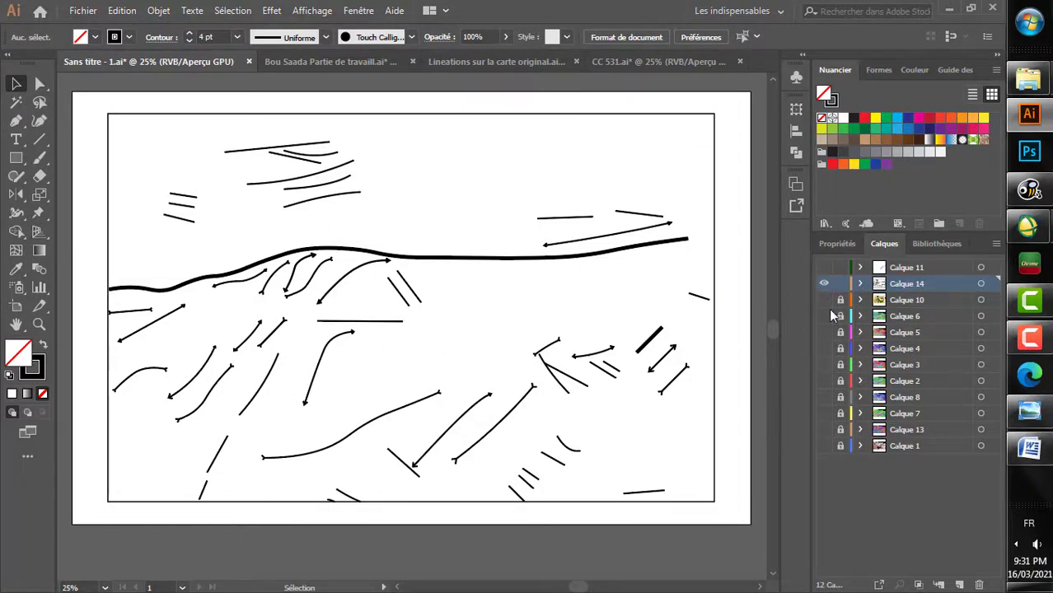
Step: Leave Calque 1 hidden and display the Calque 13 satellite image to work on the scale bar in its southeast corner
click(824, 448)
alt+scroll(715, 500, up, 4)
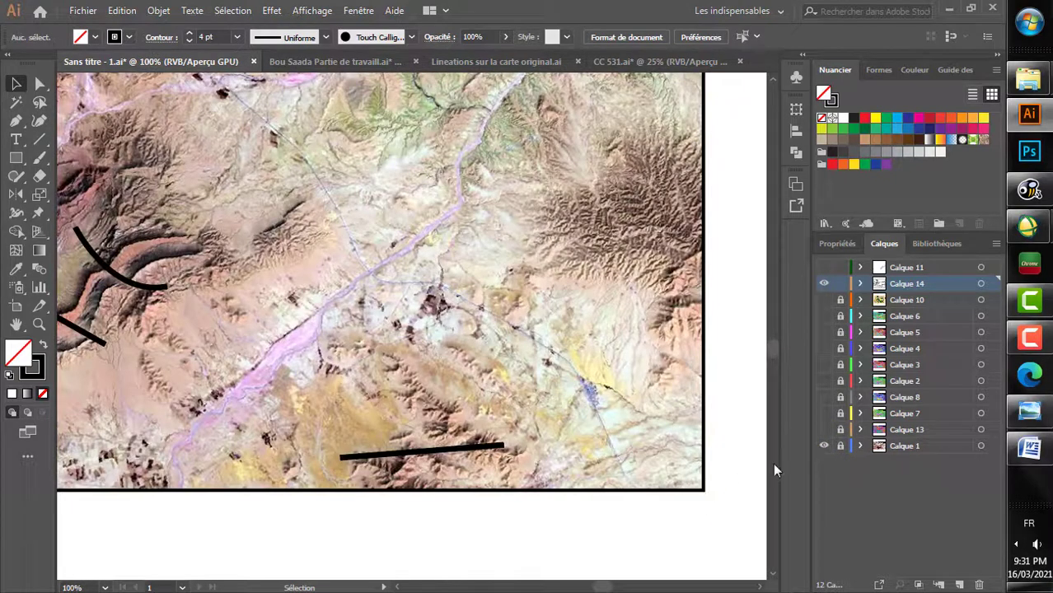
click(822, 445)
click(823, 429)
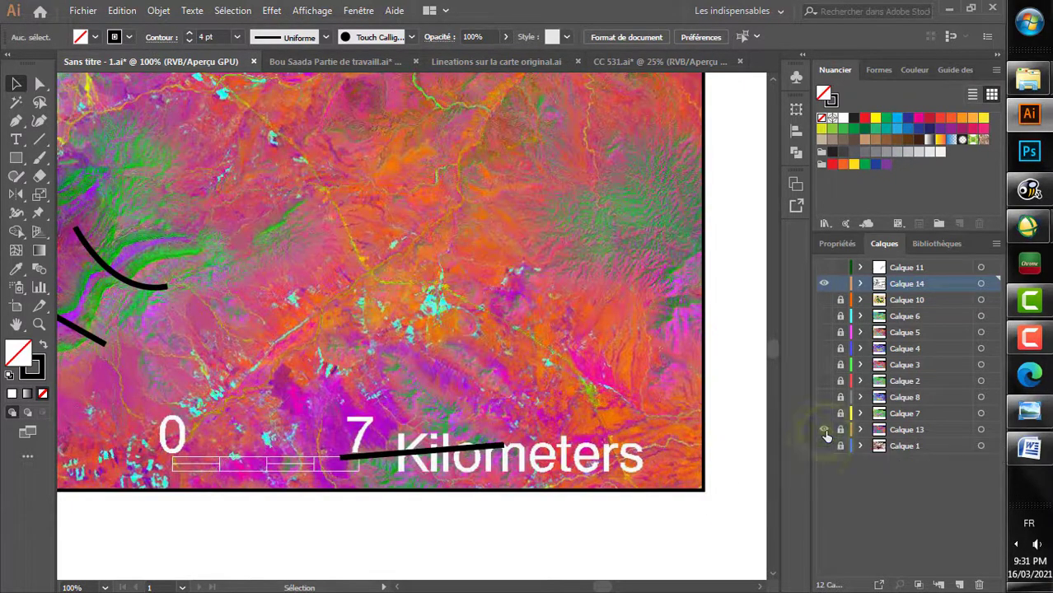
double_click(824, 429)
ctrl+scroll(564, 494, up, 5)
alt+scroll(494, 472, up, 1)
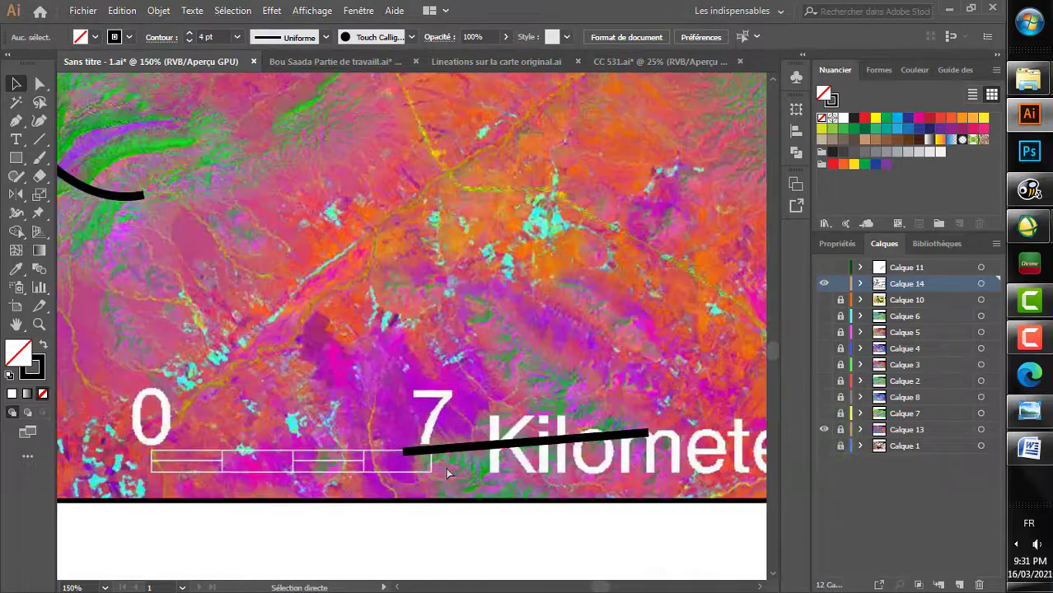
ctrl+scroll(445, 471, up, 4)
alt+scroll(441, 465, up, 3)
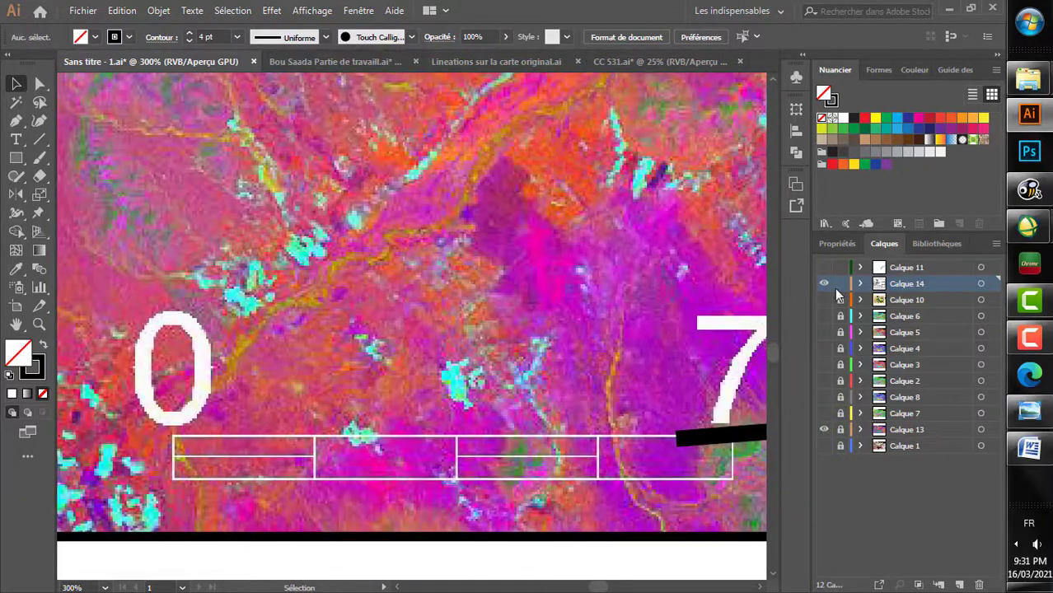
Step: Create a new layer above Calque 14 and draw a horizontal 4 pt line along the image's scale bar from 0 to 7
click(957, 583)
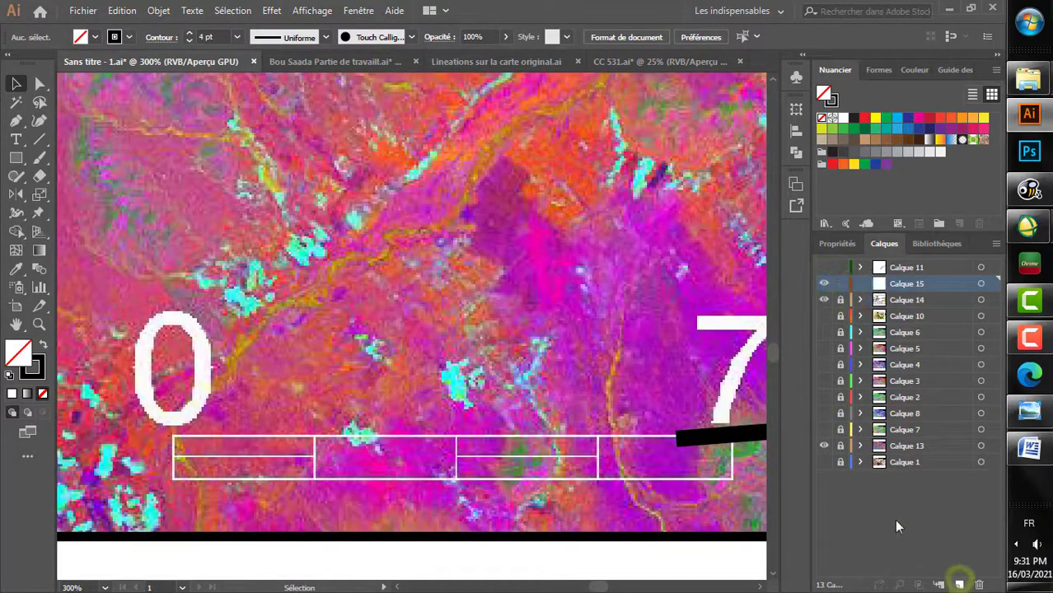
click(39, 139)
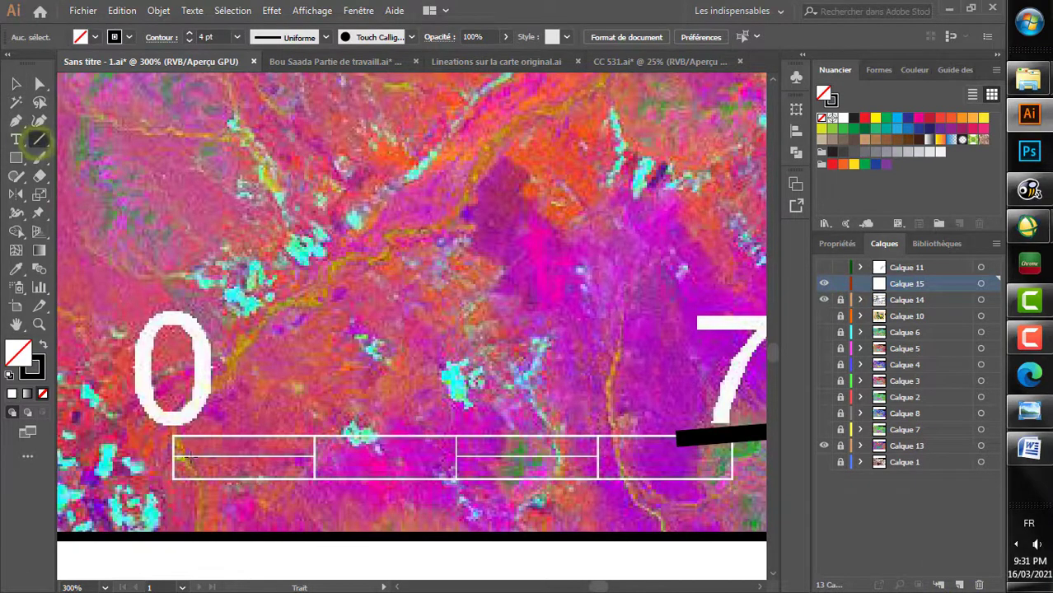
alt+scroll(174, 457, up, 2)
alt+scroll(174, 457, down, 1)
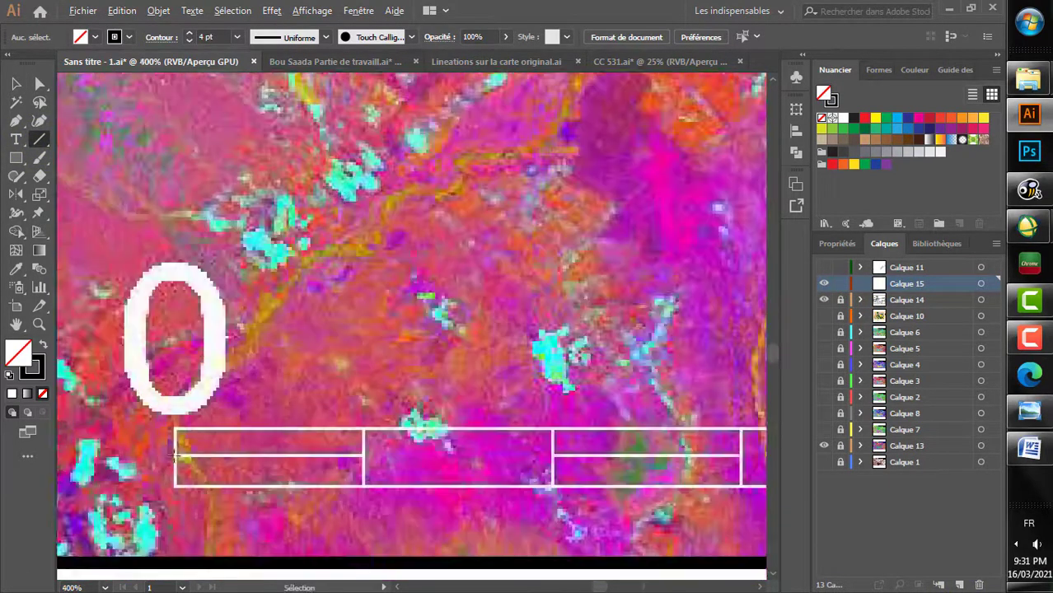
ctrl+scroll(171, 459, down, 1)
alt+scroll(169, 459, down, 1)
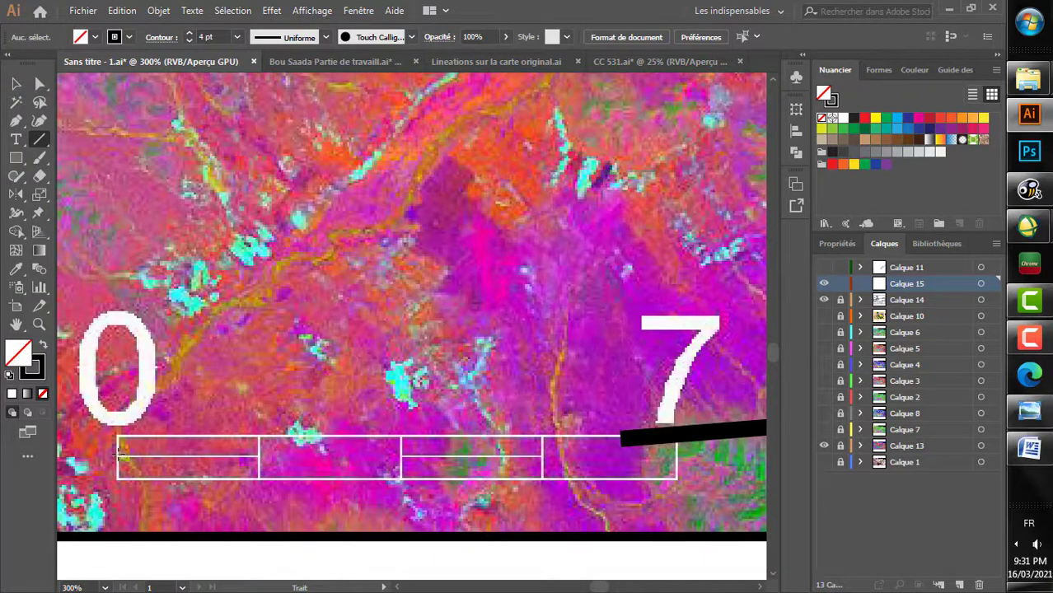
mouse_move(118, 455)
mouse_down()
mouse_move(354, 472)
mouse_move(675, 468)
mouse_up()
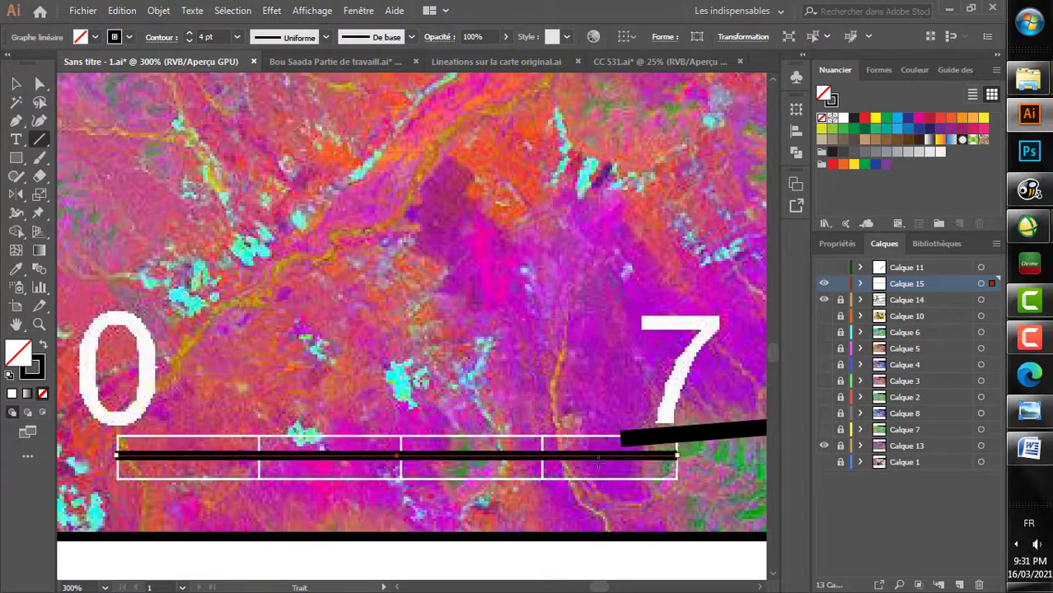
key(v)
Step: Draw a vertical end tick across the 7 end of the scale line, matching the height of the image's scale bar
scroll(597, 469, up, 5)
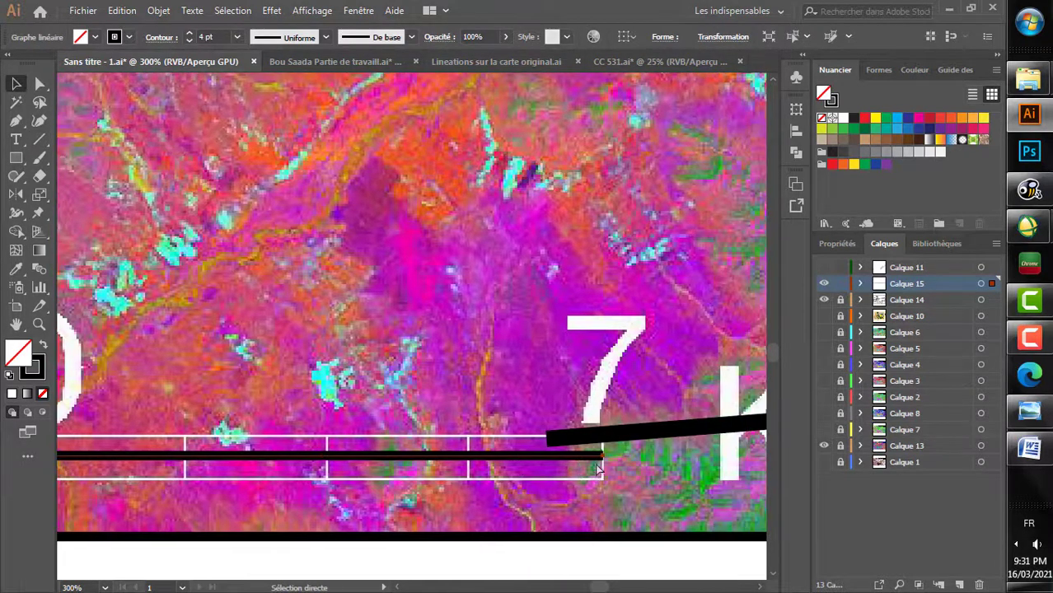
key(backslash)
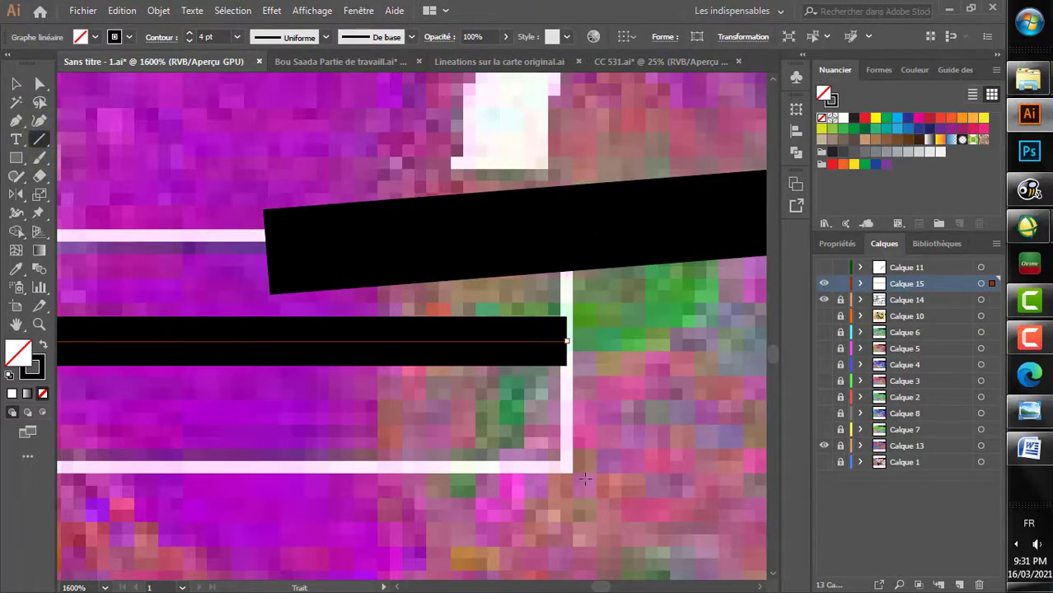
drag(568, 469, 566, 230)
key(v)
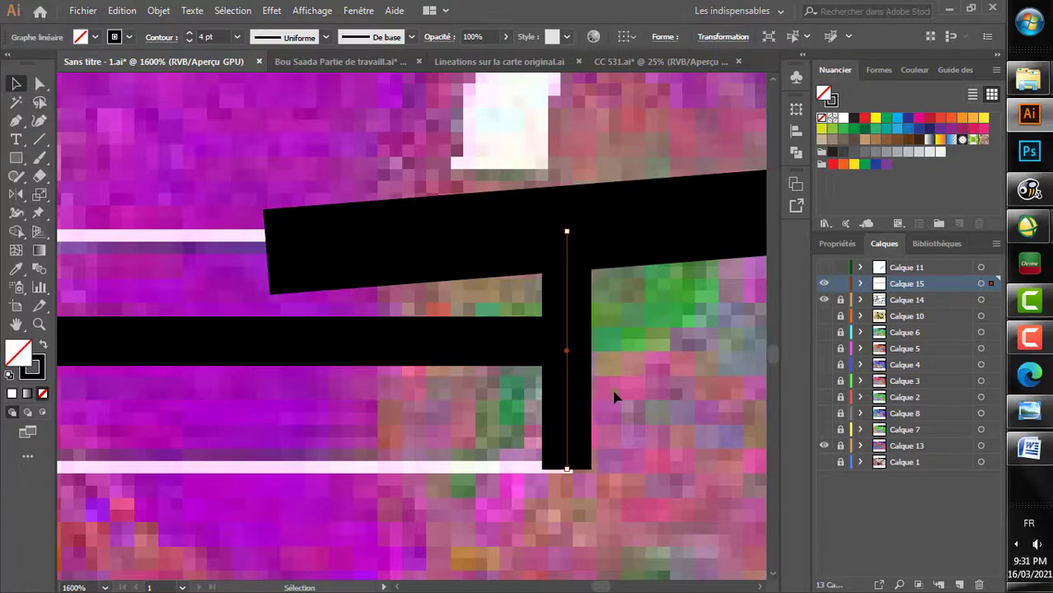
Step: Copy the vertical tick and place the duplicate across the 0 end of the scale line
click(122, 11)
click(176, 84)
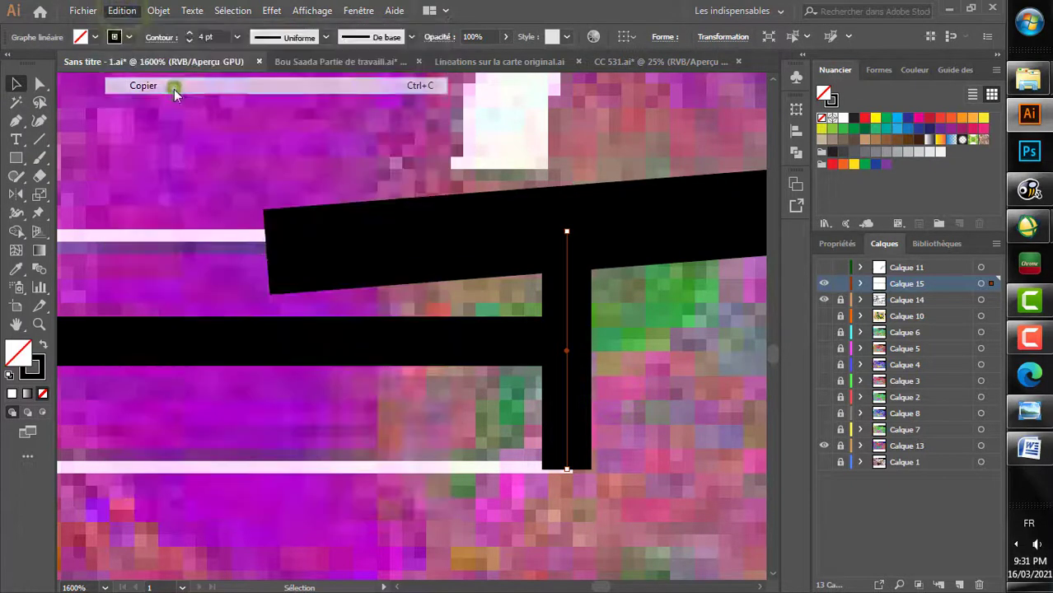
scroll(258, 252, down, 6)
scroll(259, 258, left, 3)
scroll(259, 258, up, 5)
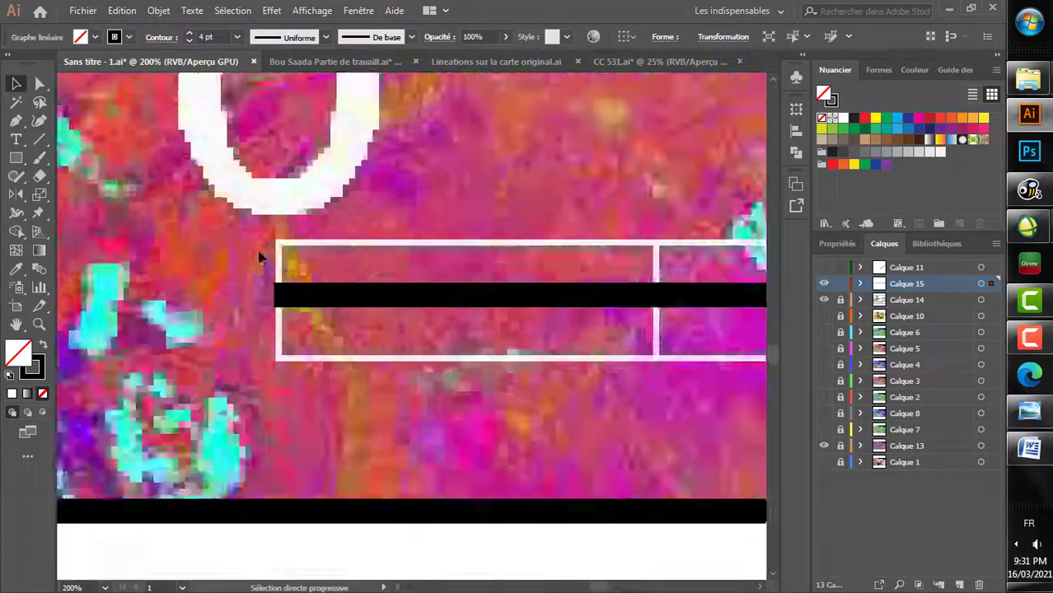
click(123, 10)
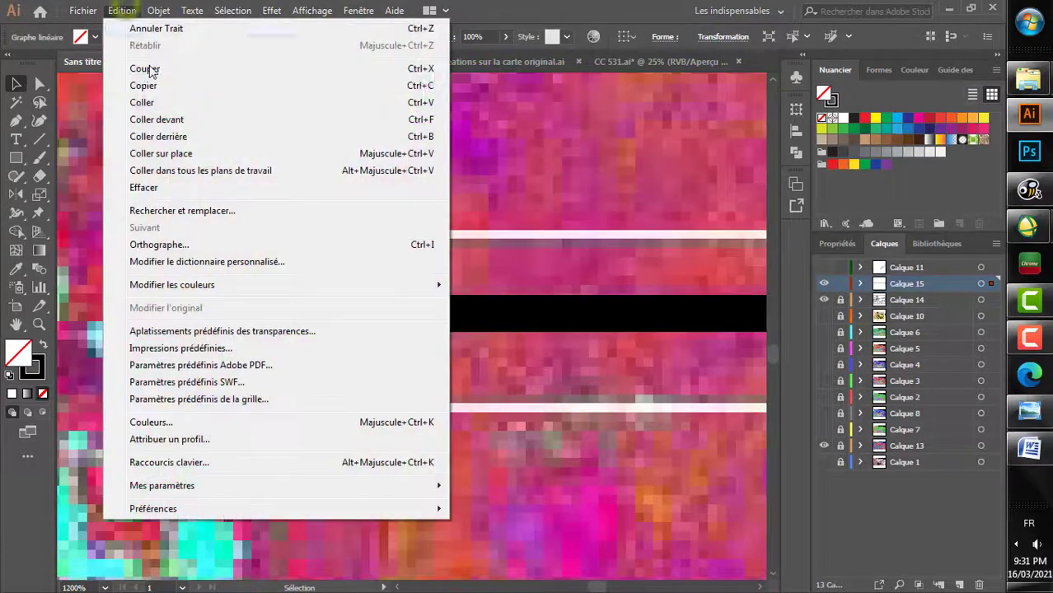
click(164, 104)
drag(408, 350, 295, 353)
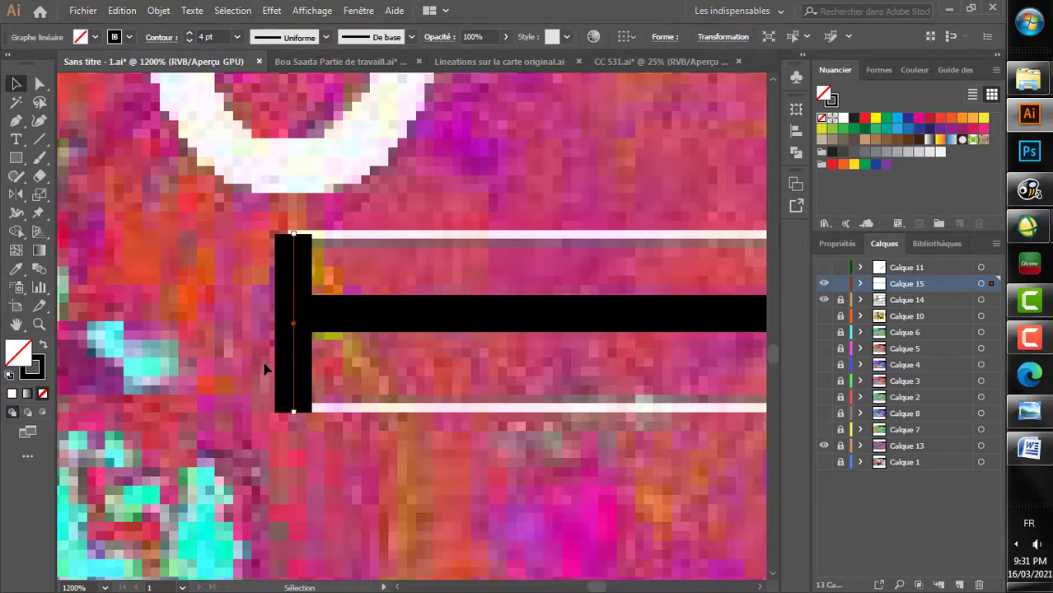
click(254, 365)
Step: Add a text box near the 0 end of the scale line containing the label 0
scroll(253, 365, down, 4)
scroll(254, 365, right, 2)
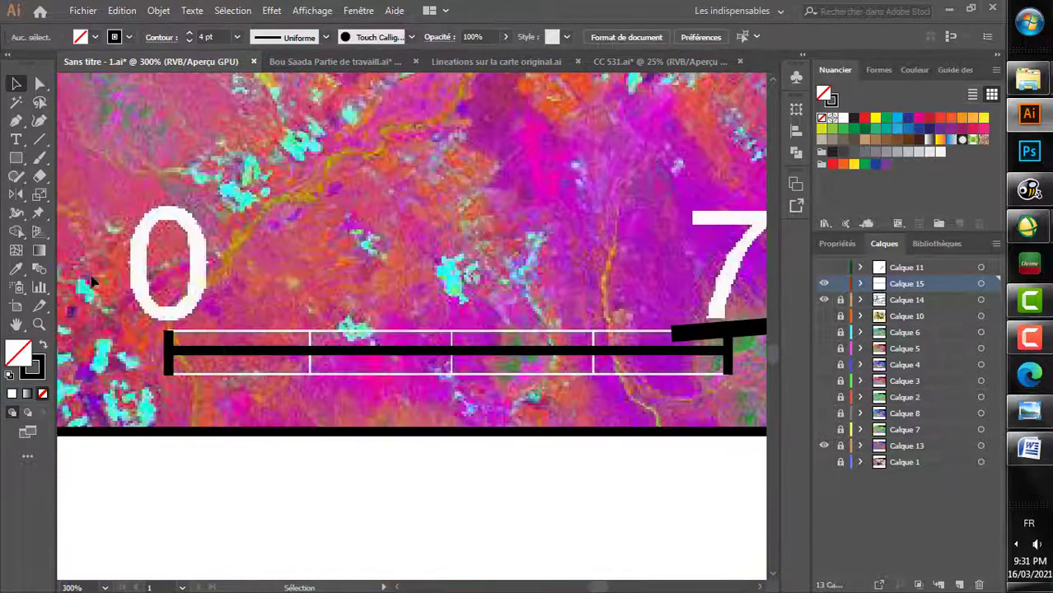
click(16, 141)
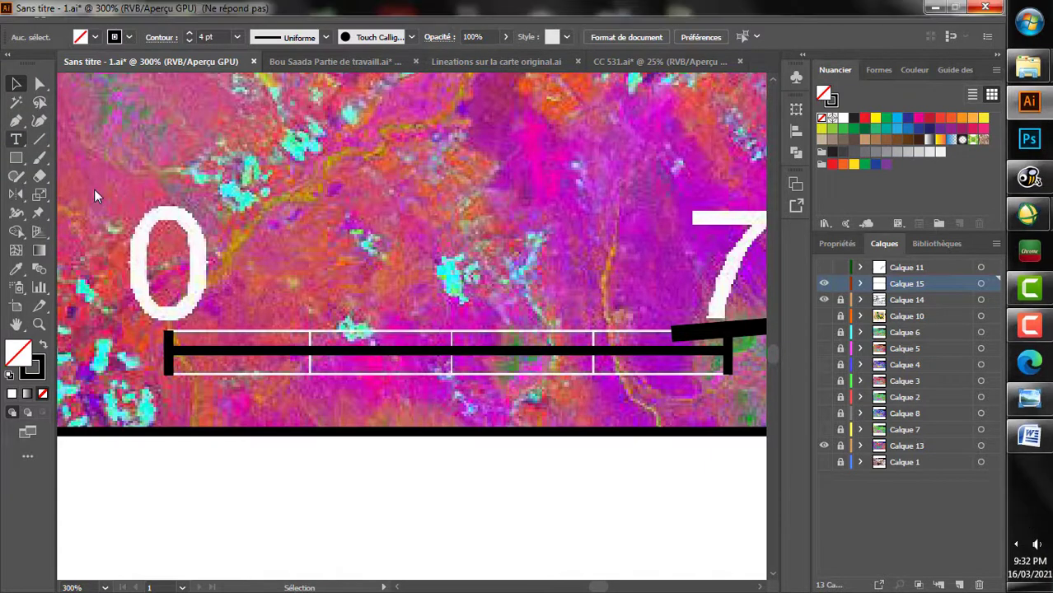
scroll(97, 188, left, 2)
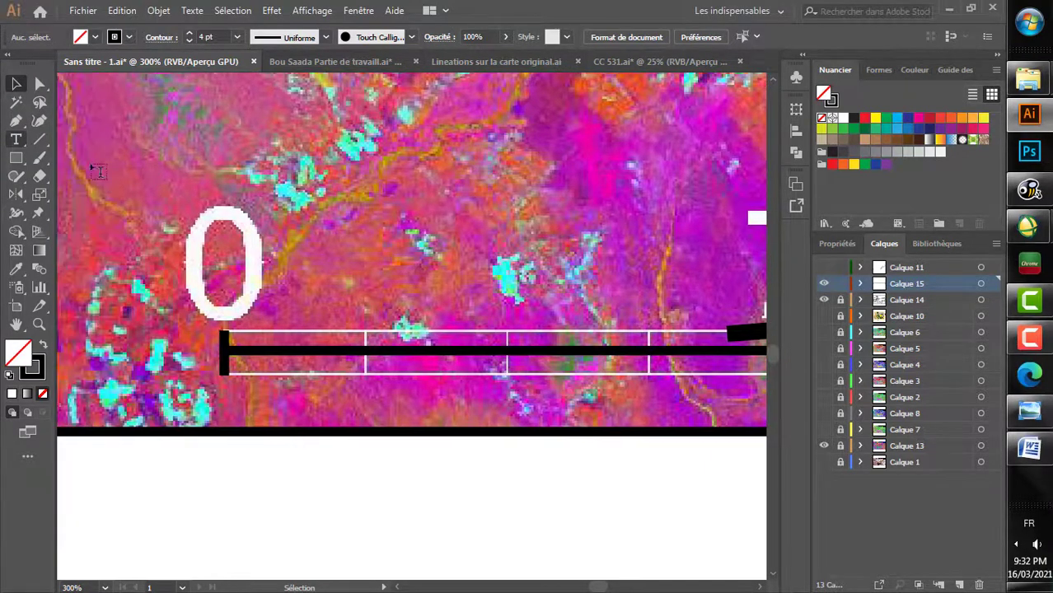
drag(118, 163, 306, 321)
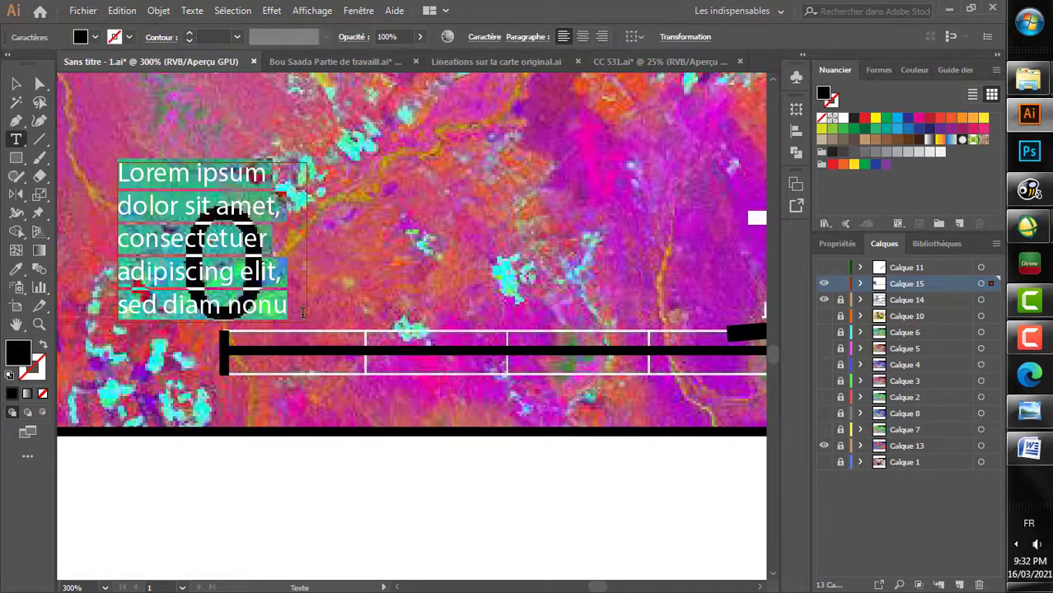
text(0)
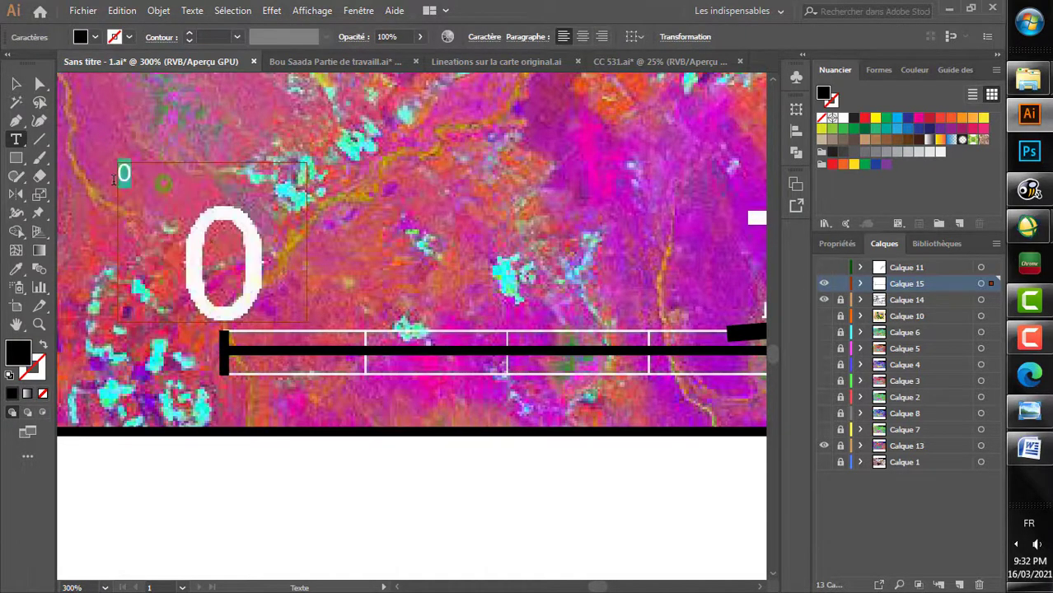
Step: Display the character settings, dock them with the collapsed panels and expand them for the 0 label
click(357, 14)
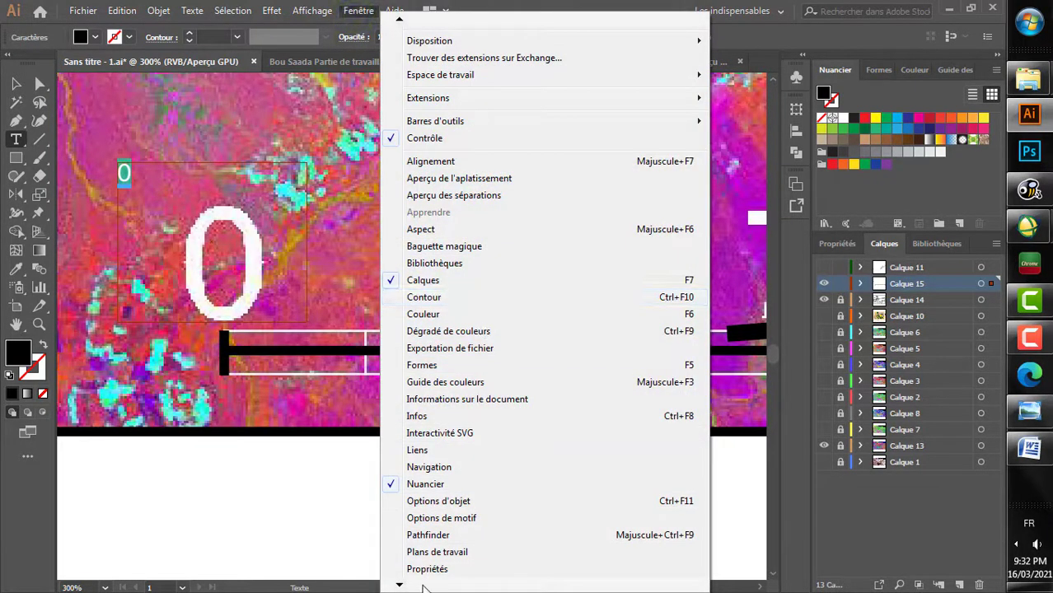
mouse_move(418, 585)
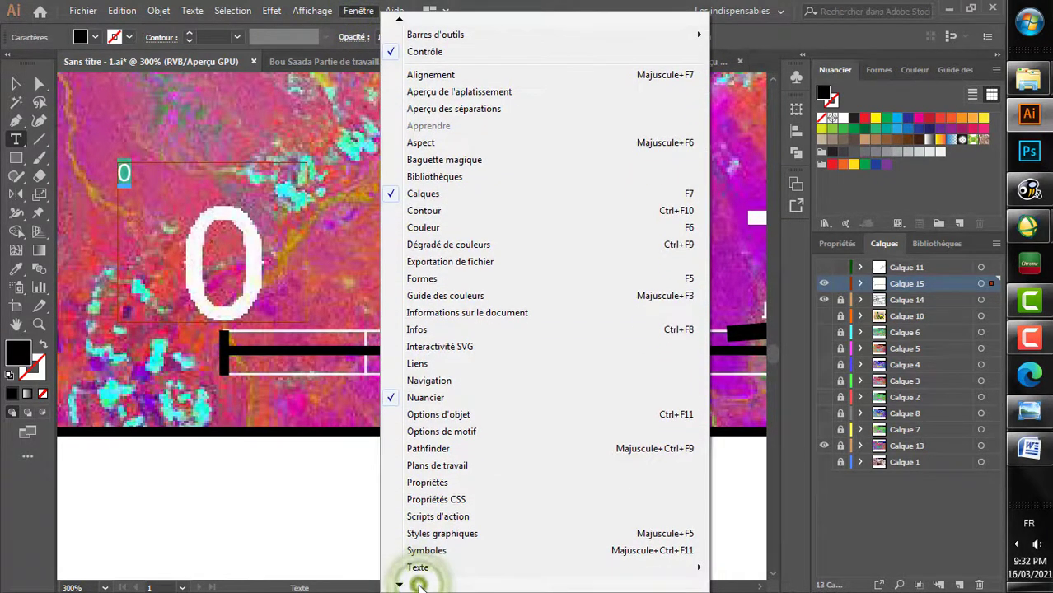
mouse_move(443, 553)
click(766, 449)
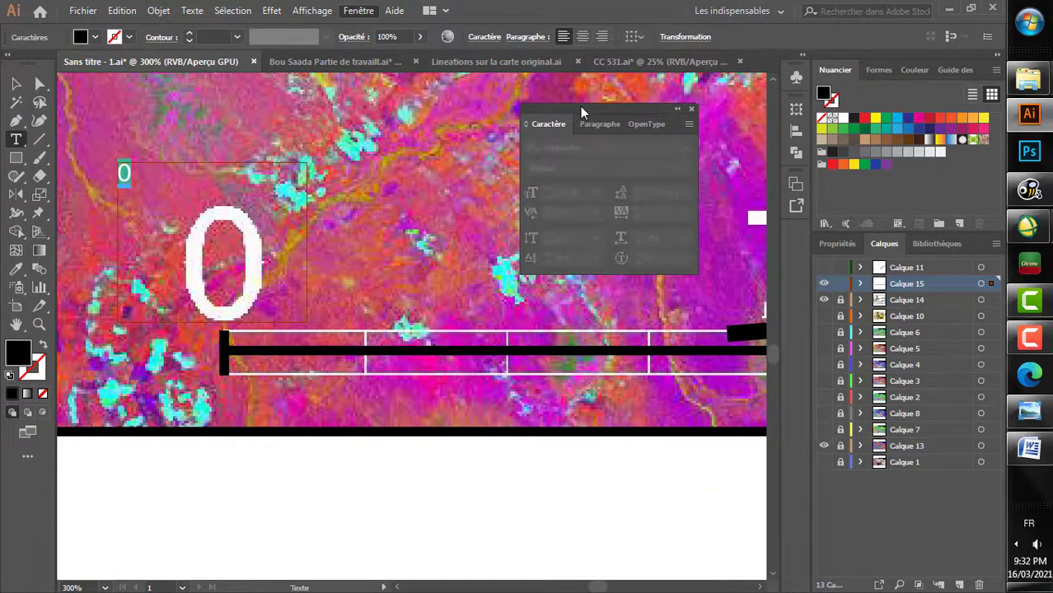
drag(596, 115, 797, 236)
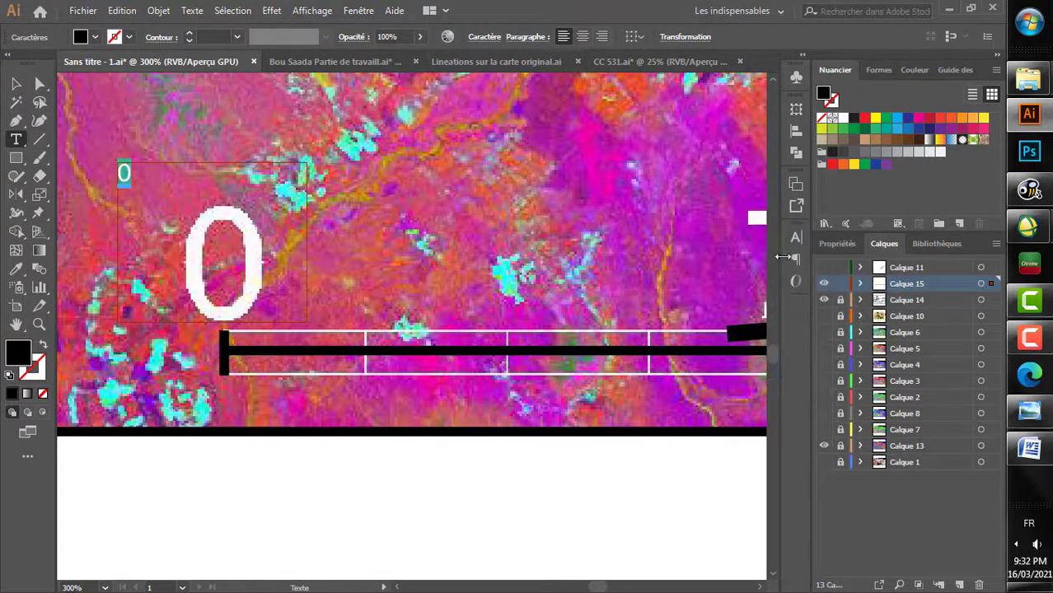
click(795, 237)
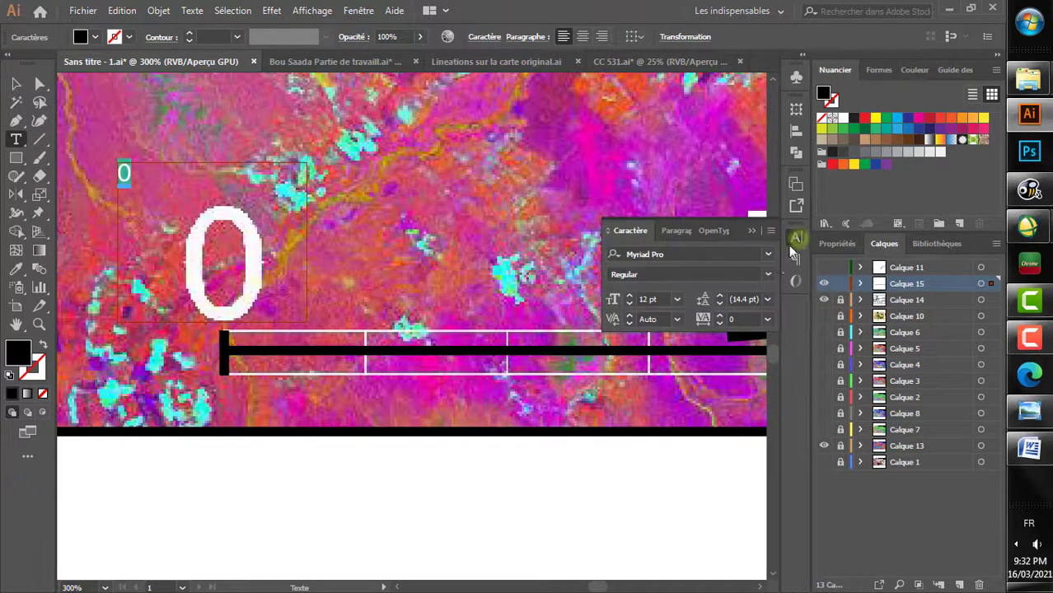
Step: Set the 0 label's font size to 60 pt and move it over the image's 0, above the scale line's end tick
click(629, 299)
click(629, 299)
click(629, 299)
click(629, 299)
click(629, 299)
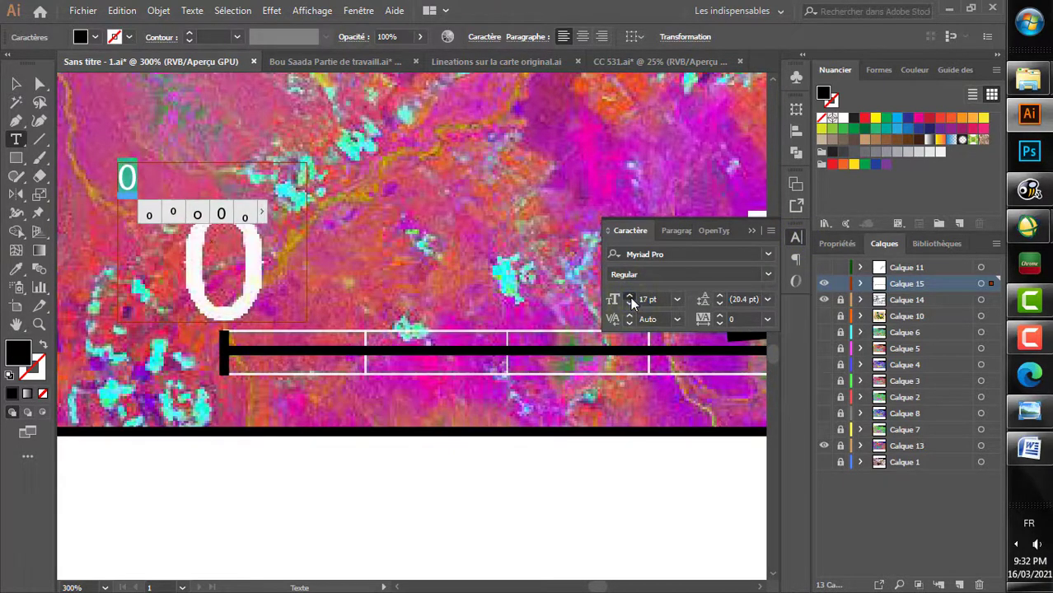
click(629, 299)
click(629, 299)
click(629, 299)
click(629, 299)
click(629, 299)
click(629, 299)
click(631, 300)
click(631, 299)
click(631, 299)
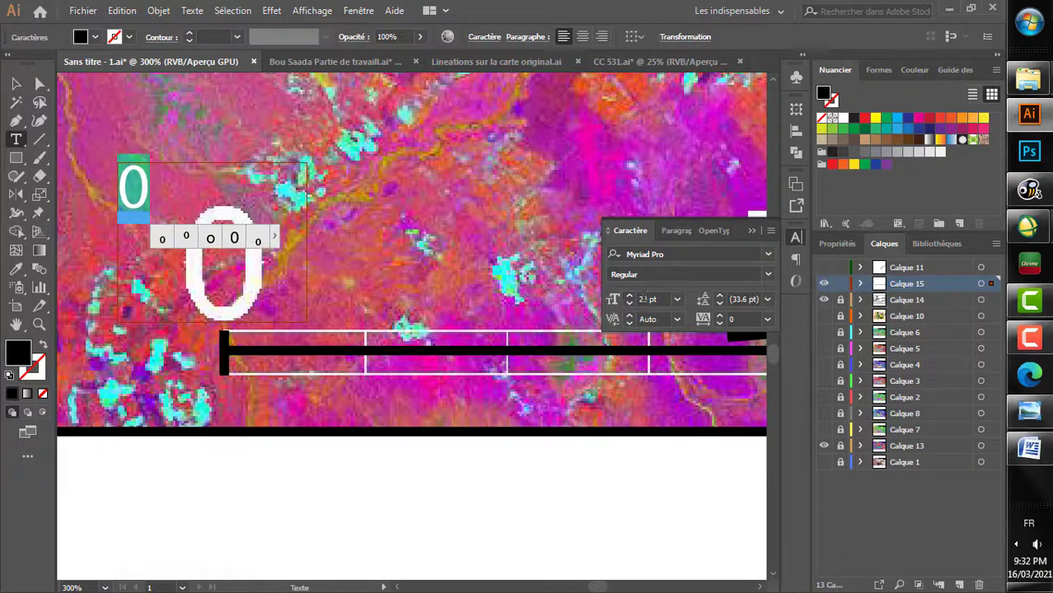
text(50)
key(Return)
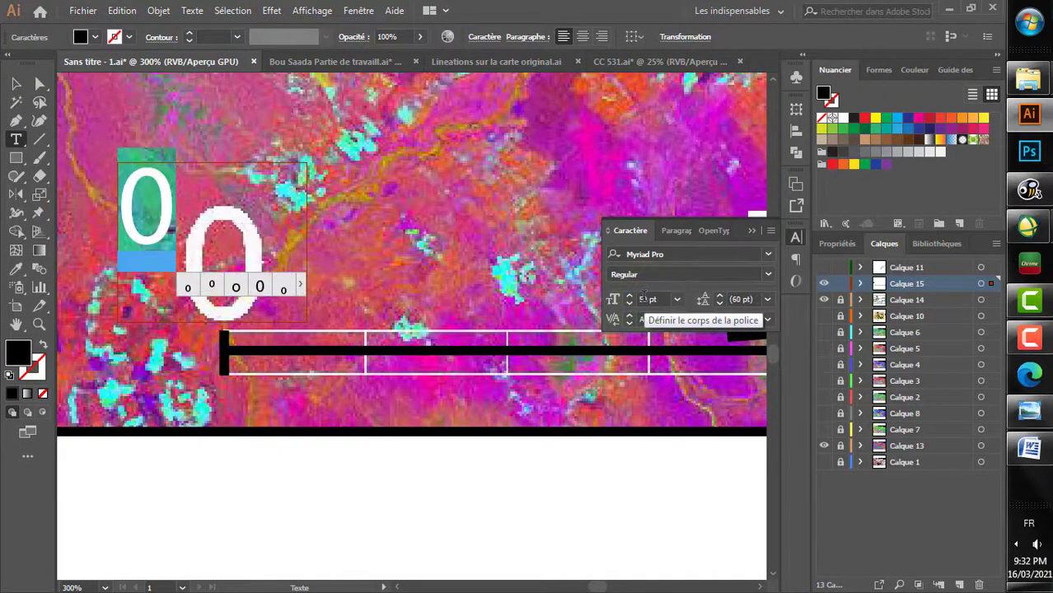
text(60)
key(Return)
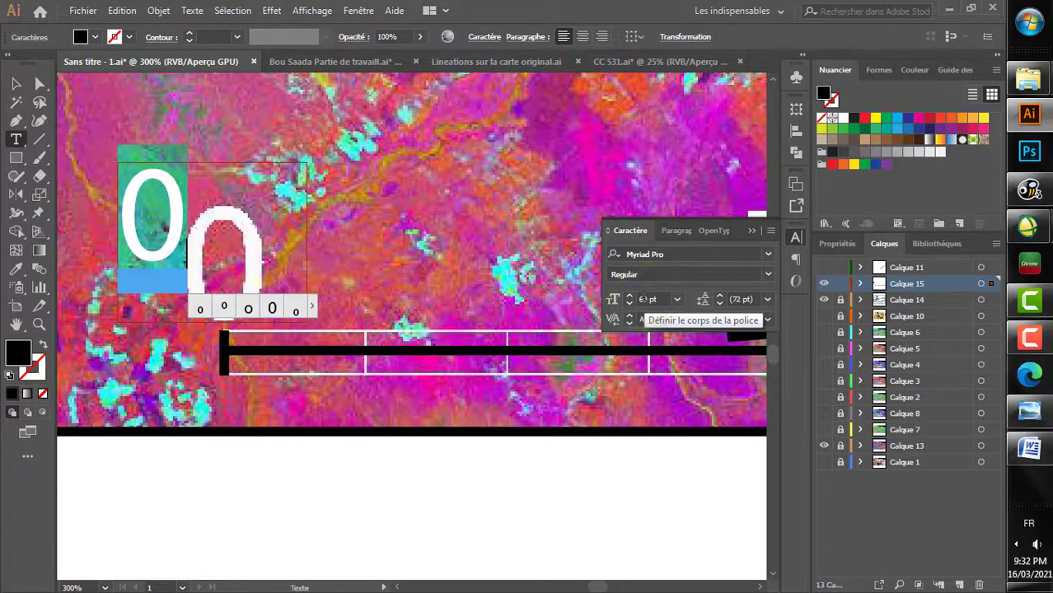
click(14, 83)
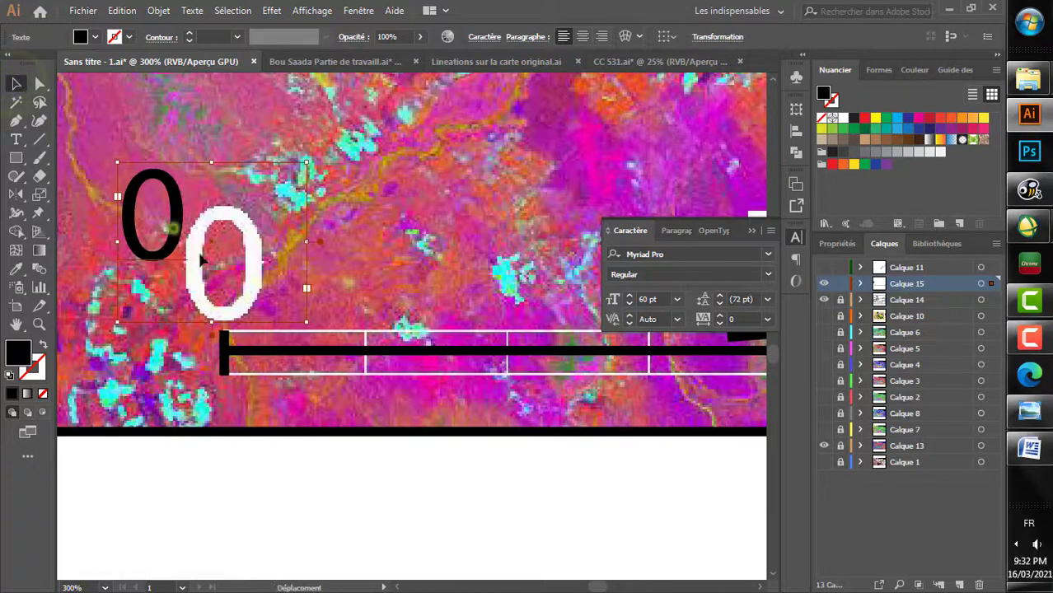
drag(175, 234, 248, 289)
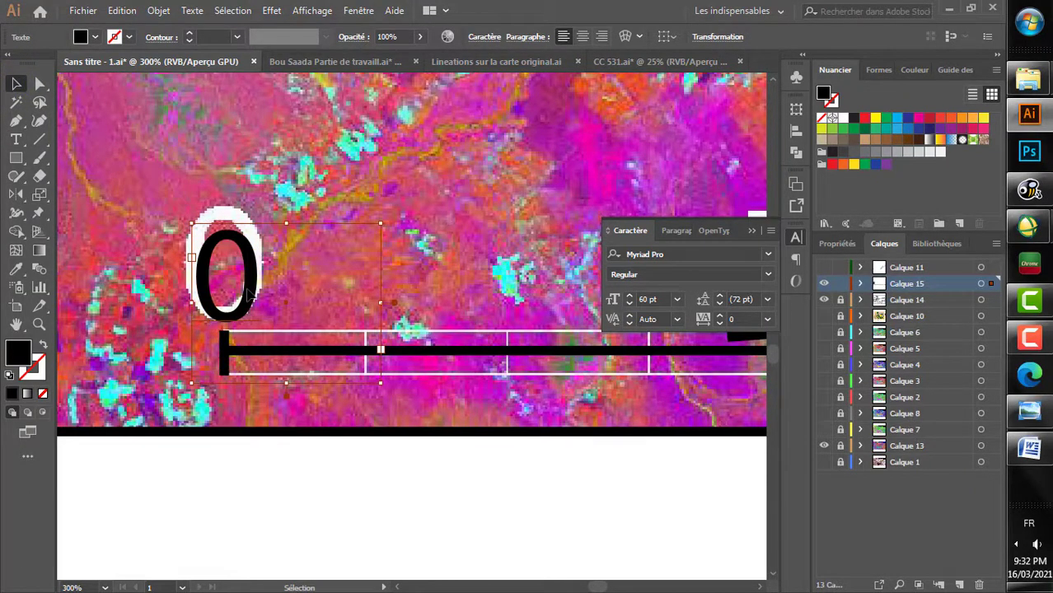
Step: Copy the 0 label and paste a duplicate near the 7 end of the scale line
scroll(244, 287, right, 2)
scroll(245, 287, down, 1)
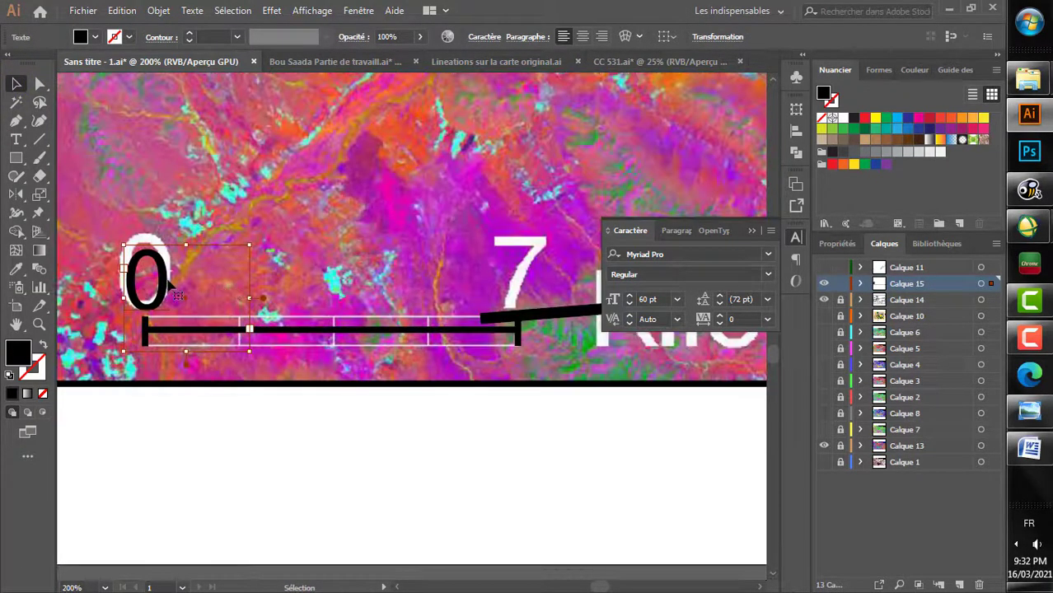
click(124, 11)
click(169, 86)
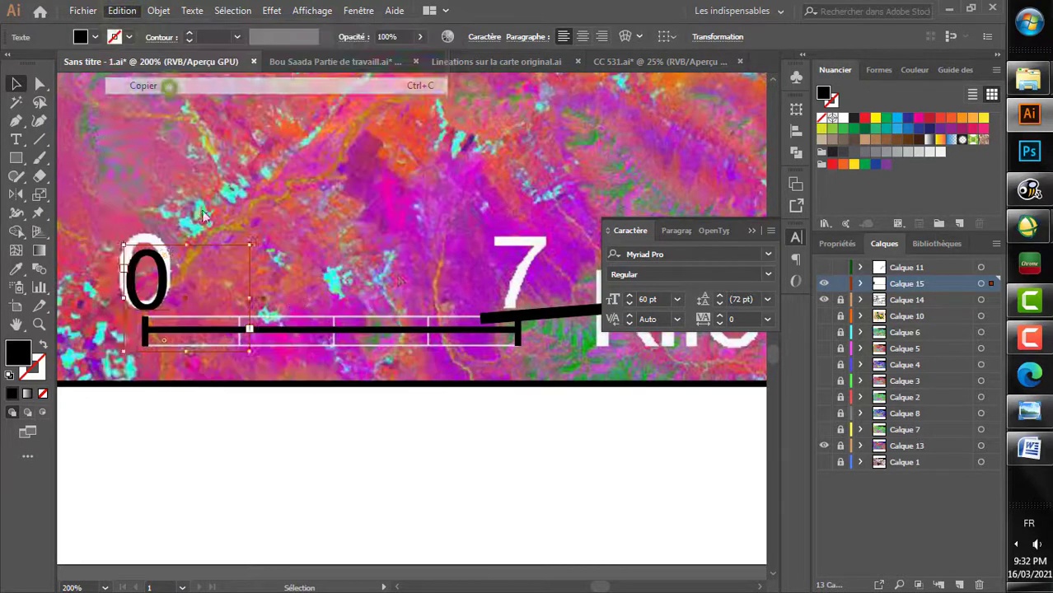
scroll(325, 280, right, 2)
scroll(324, 280, up, 3)
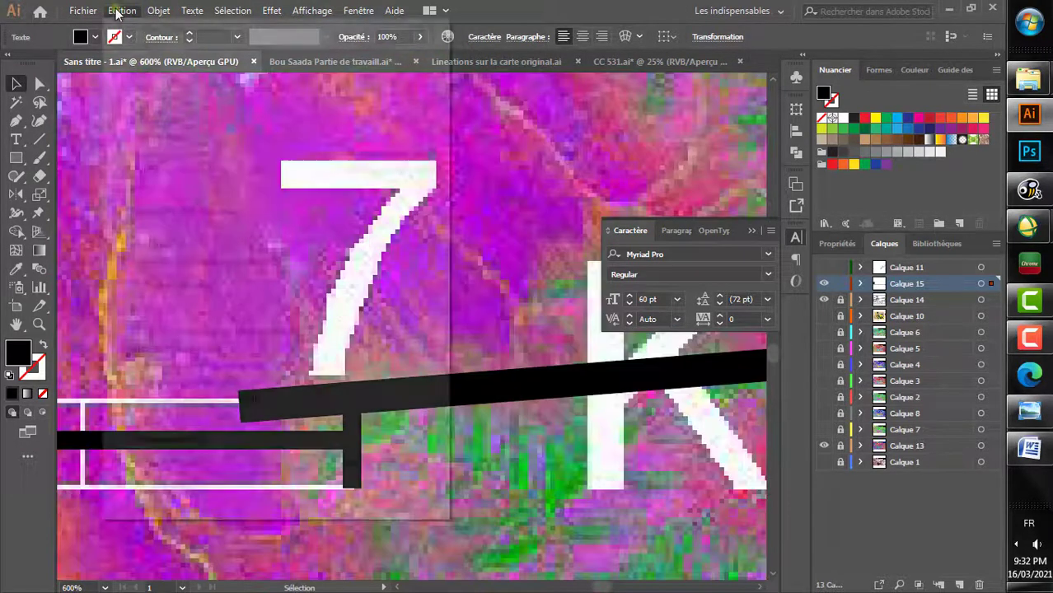
click(120, 11)
click(164, 104)
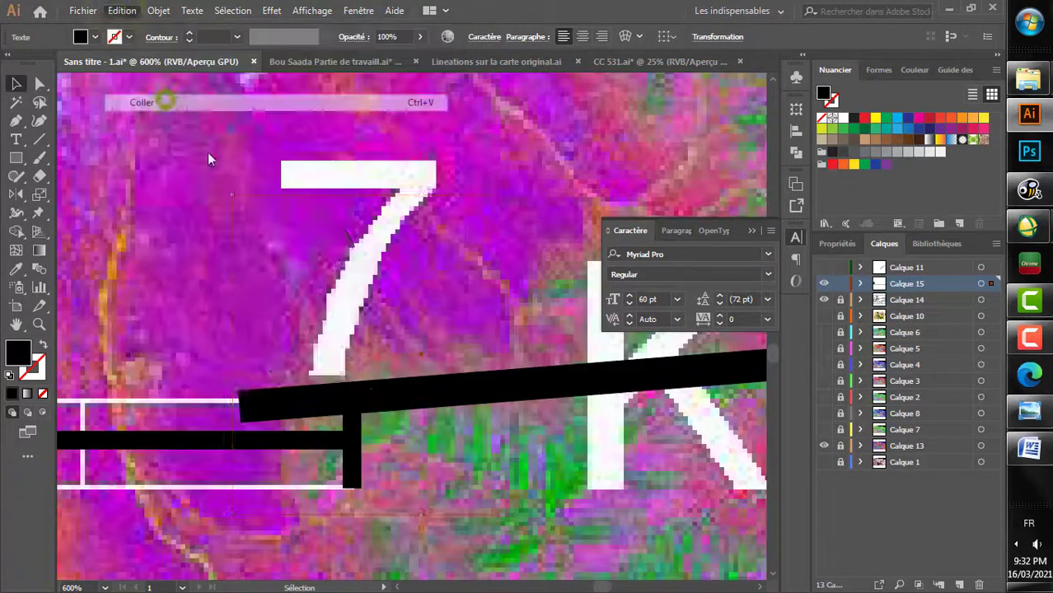
Step: Change the duplicated label's text to 7 and move it over the image's 7, above the scale line's end tick
double_click(359, 276)
double_click(321, 274)
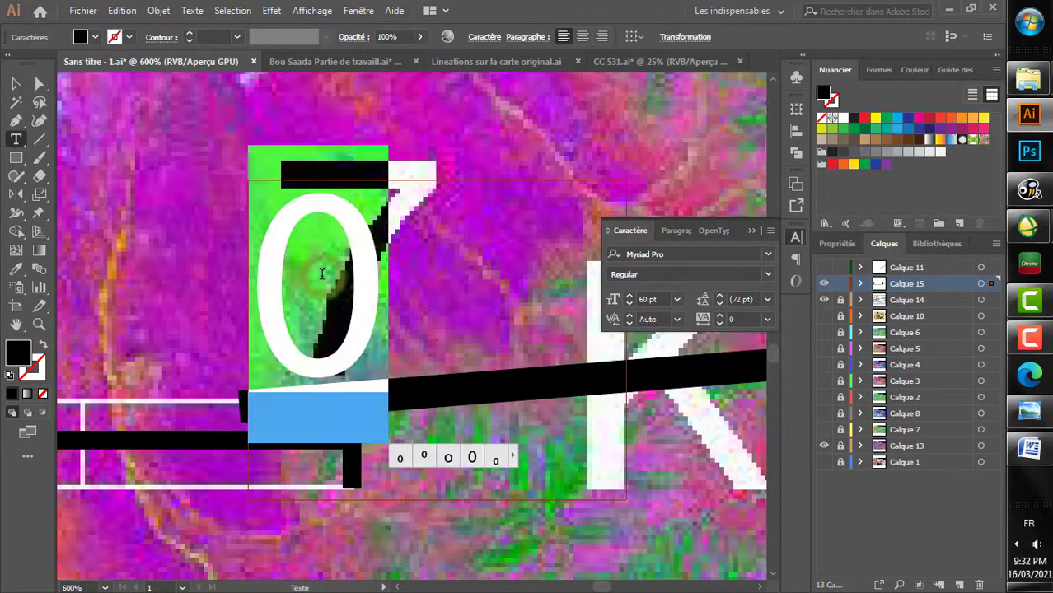
key(BackSpace)
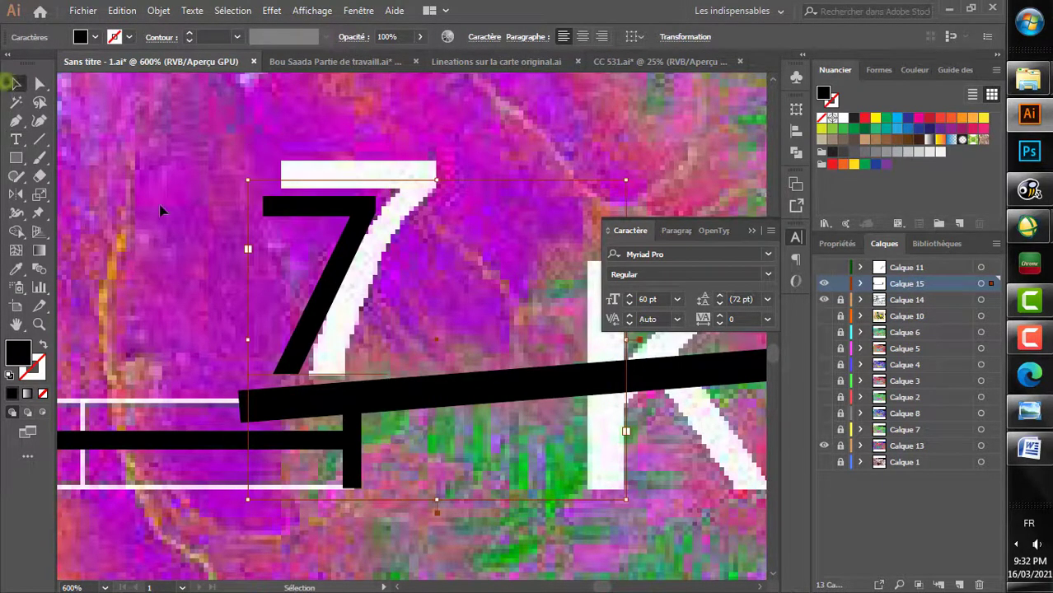
click(15, 83)
drag(334, 301, 372, 340)
scroll(373, 340, down, 3)
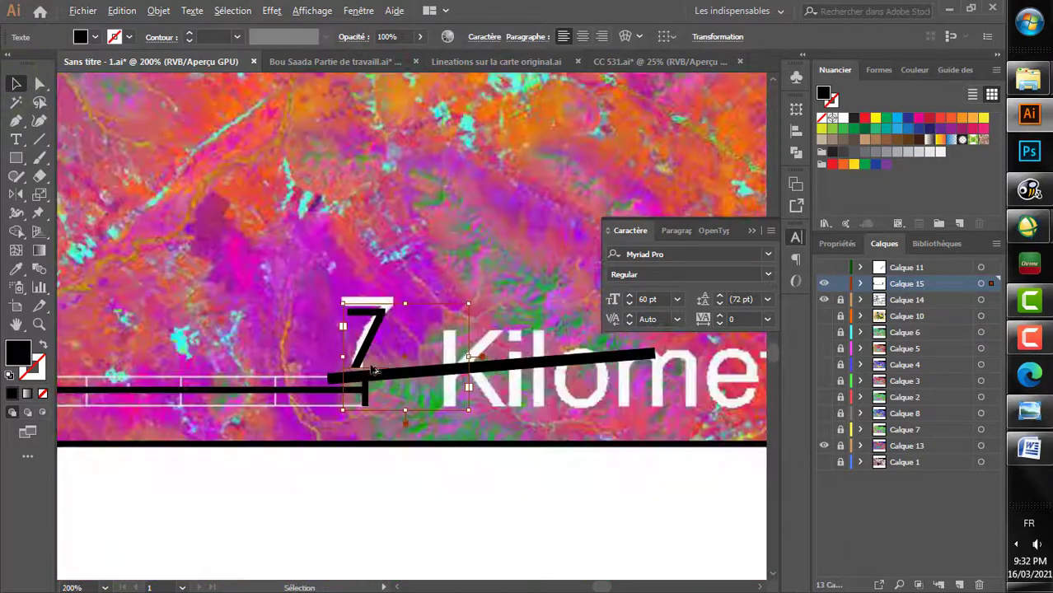
Step: Group the scale line with its two end ticks and the 0 and 7 labels
click(314, 503)
scroll(338, 493, left, 3)
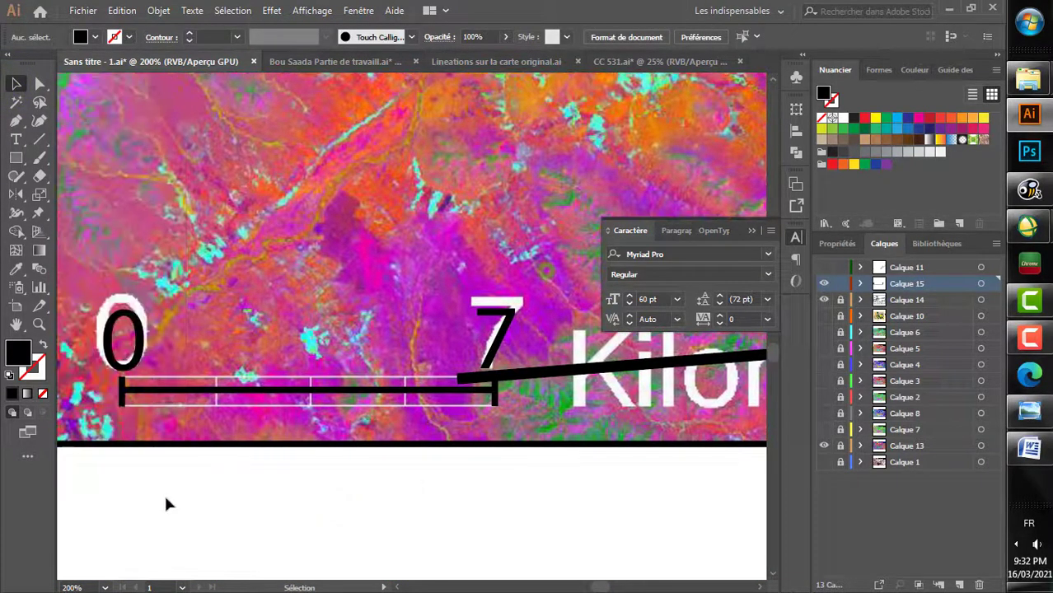
scroll(256, 495, left, 4)
drag(273, 480, 269, 478)
scroll(270, 477, down, 2)
scroll(276, 469, right, 1)
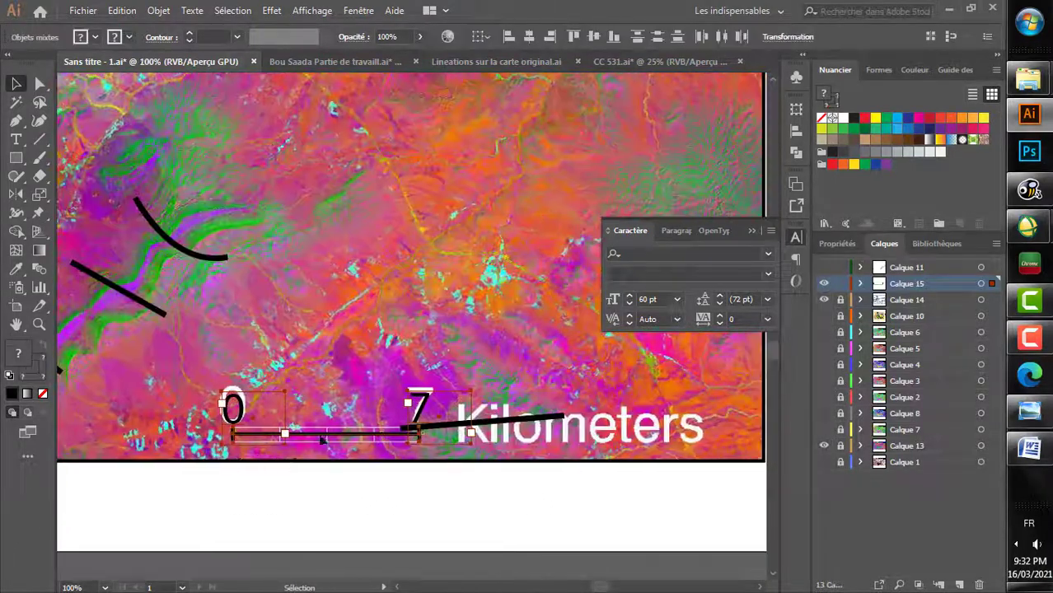
right_click(330, 428)
click(375, 294)
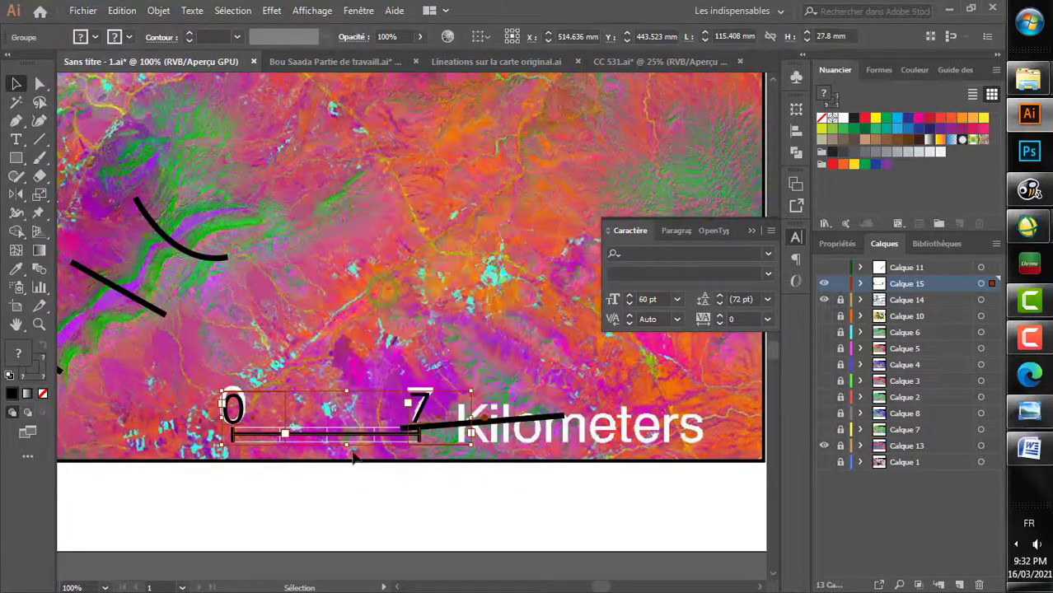
Step: Move the grouped scale bar off the image into the white margin below the map frame
scroll(312, 434, down, 2)
scroll(317, 436, right, 1)
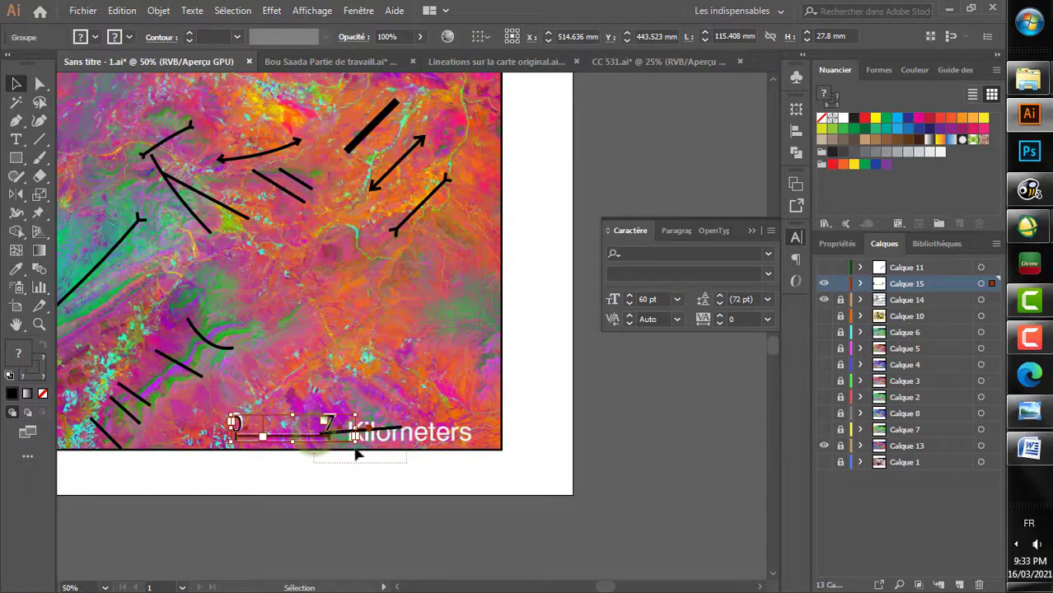
click(375, 381)
drag(329, 434, 521, 473)
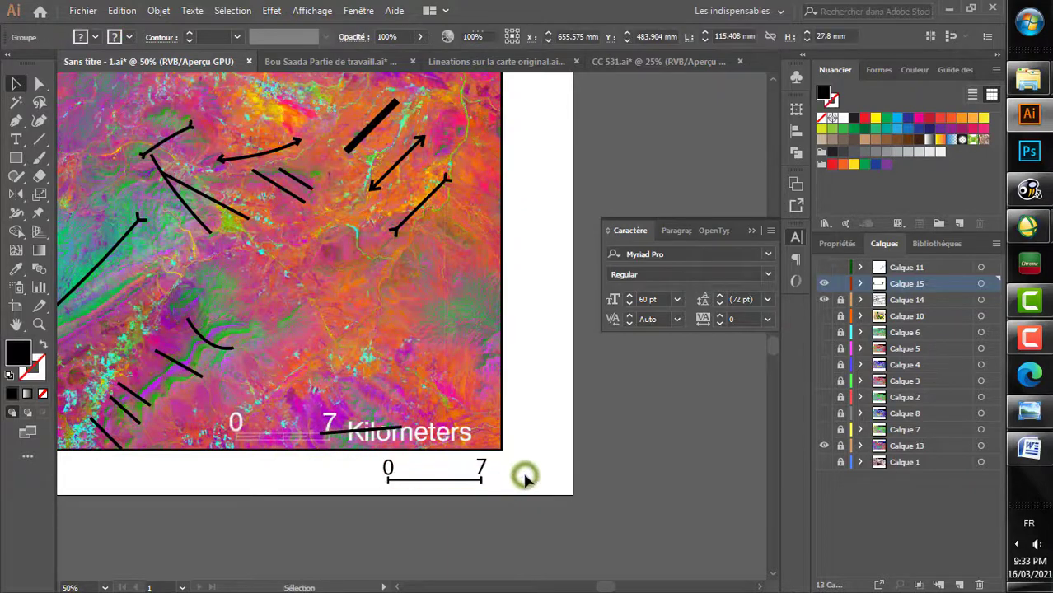
click(511, 480)
scroll(483, 498, up, 2)
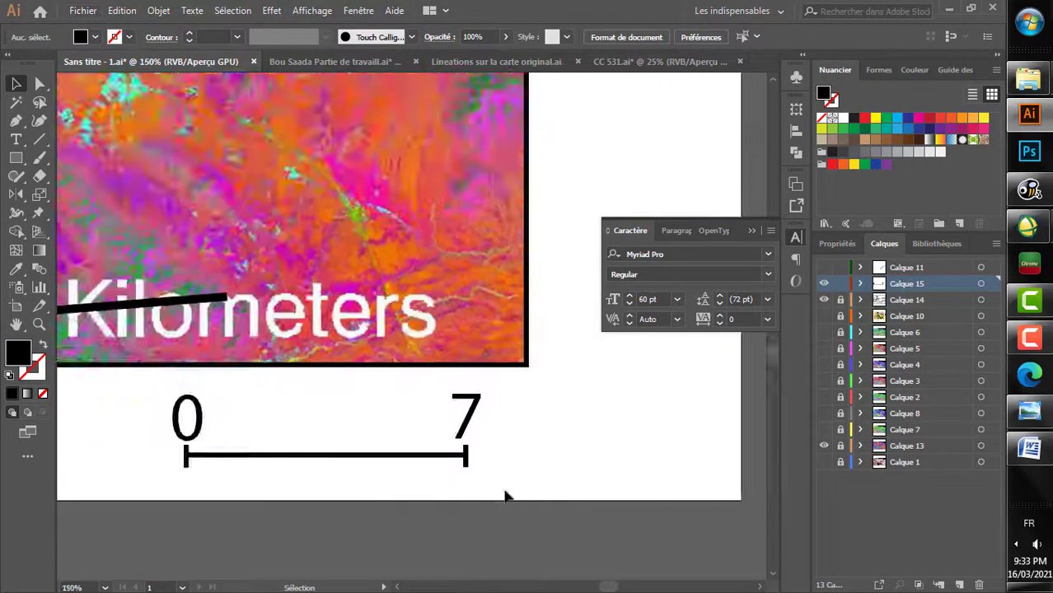
Step: Change the scale bar's 7 label to 7km within the group, and exit isolation mode
double_click(460, 398)
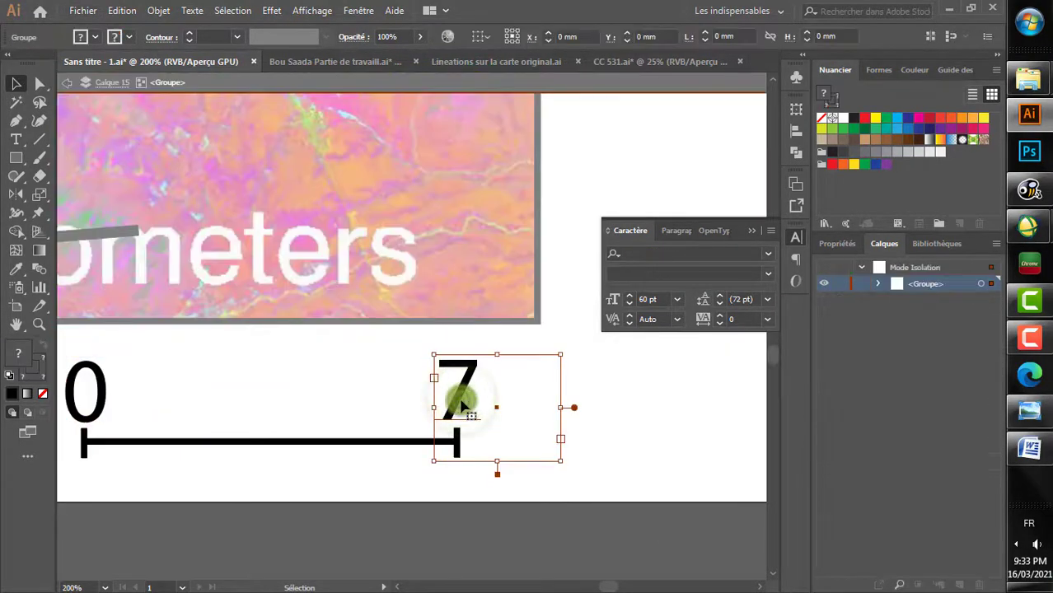
double_click(464, 400)
text(k)
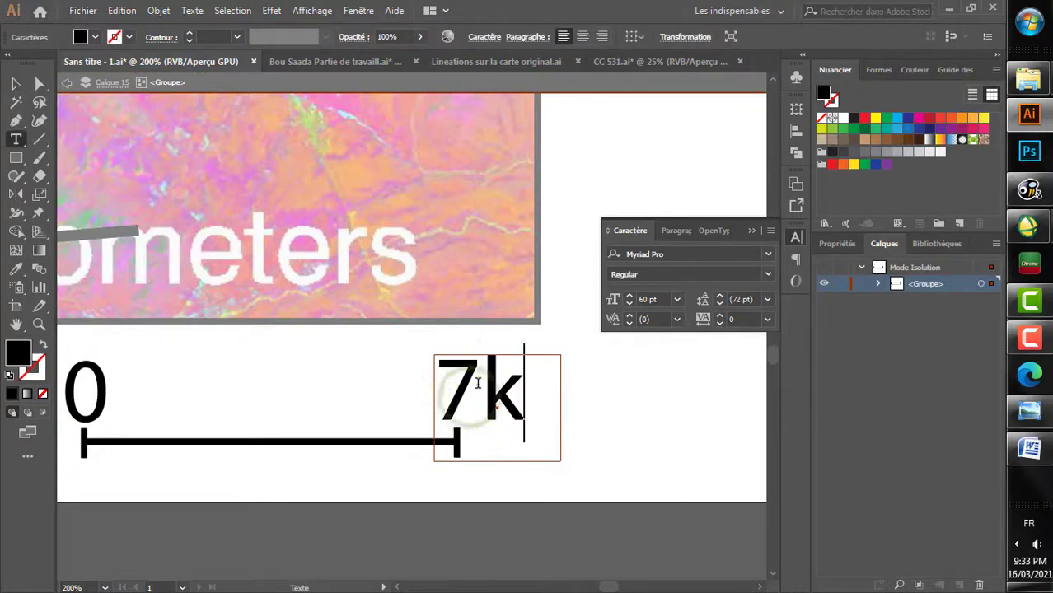
key(Escape)
click(14, 84)
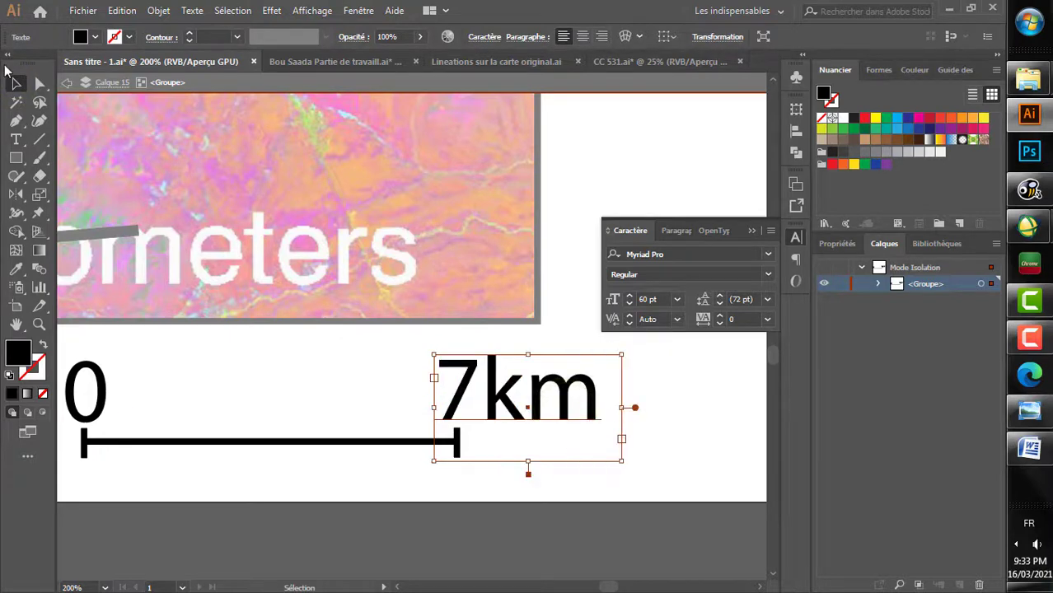
double_click(251, 353)
scroll(249, 345, down, 3)
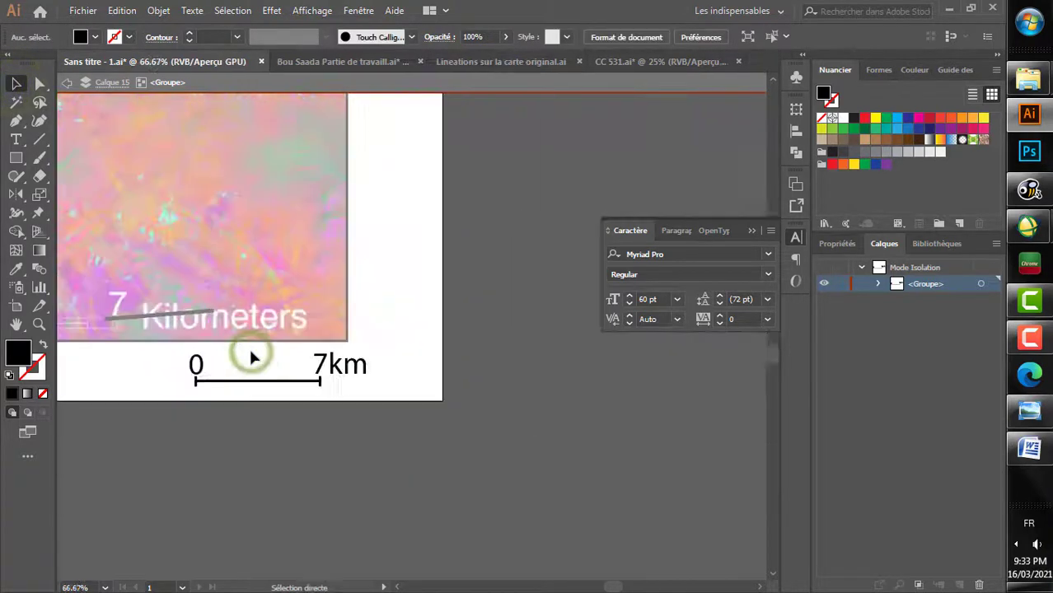
click(394, 303)
Step: Hide the Landsat image layer Calque 13 and move the scale bar inside the frame's lower-right corner
scroll(394, 303, down, 4)
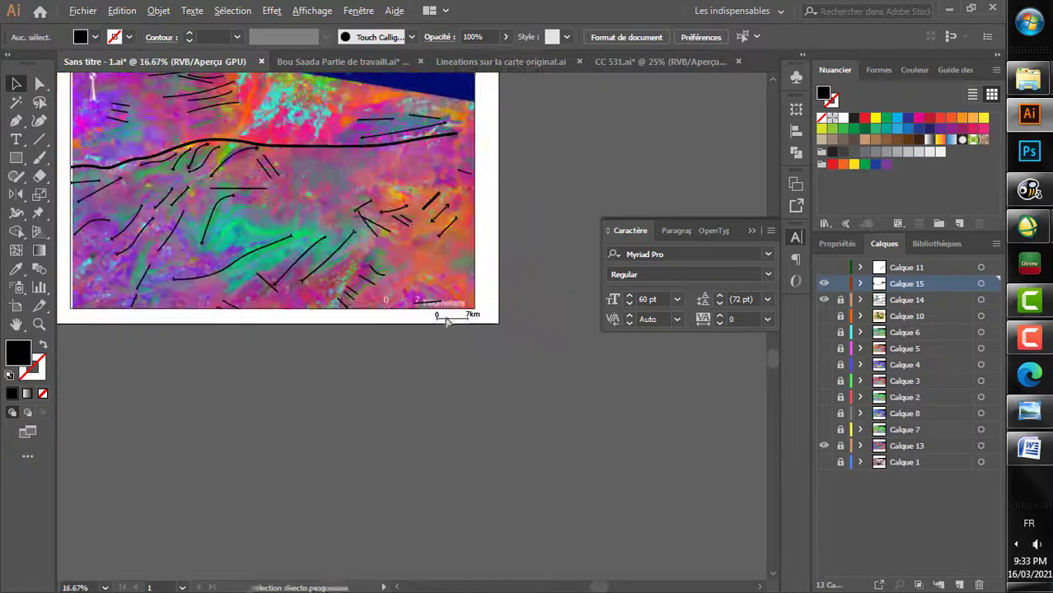
click(822, 445)
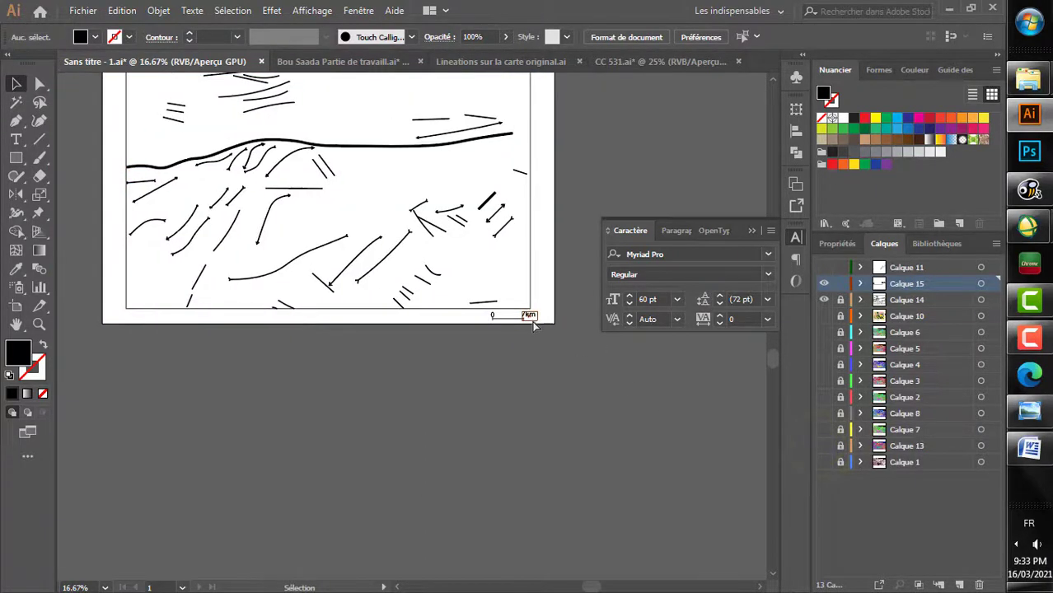
scroll(534, 325, up, 1)
drag(524, 325, 494, 274)
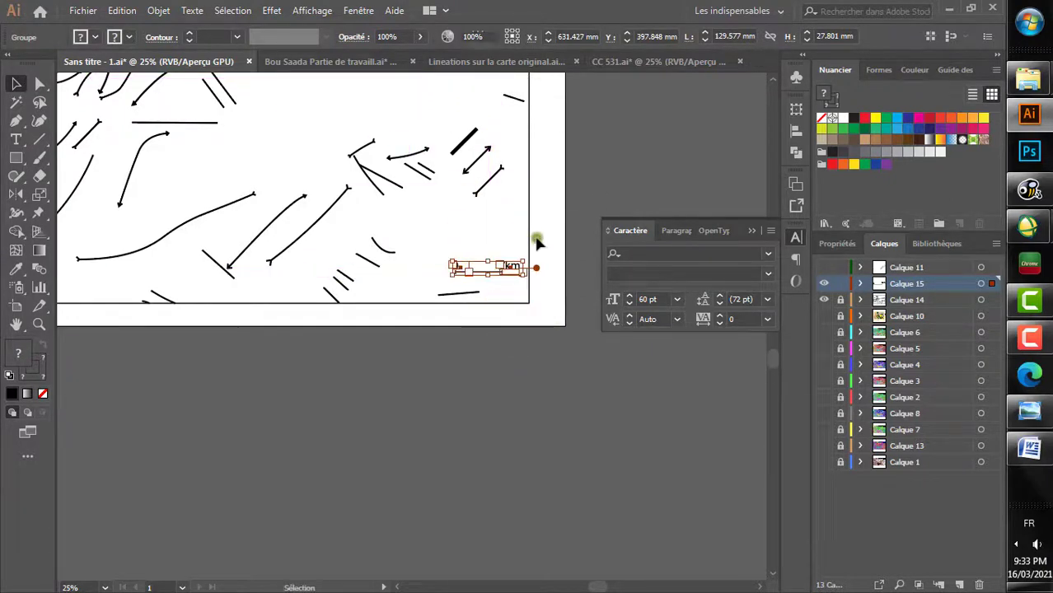
click(538, 237)
Step: Import the Compass-Free-PNG-Image file as a linked image and place it near the map frame's upper-left corner
scroll(538, 239, down, 3)
scroll(538, 238, up, 2)
scroll(512, 281, up, 1)
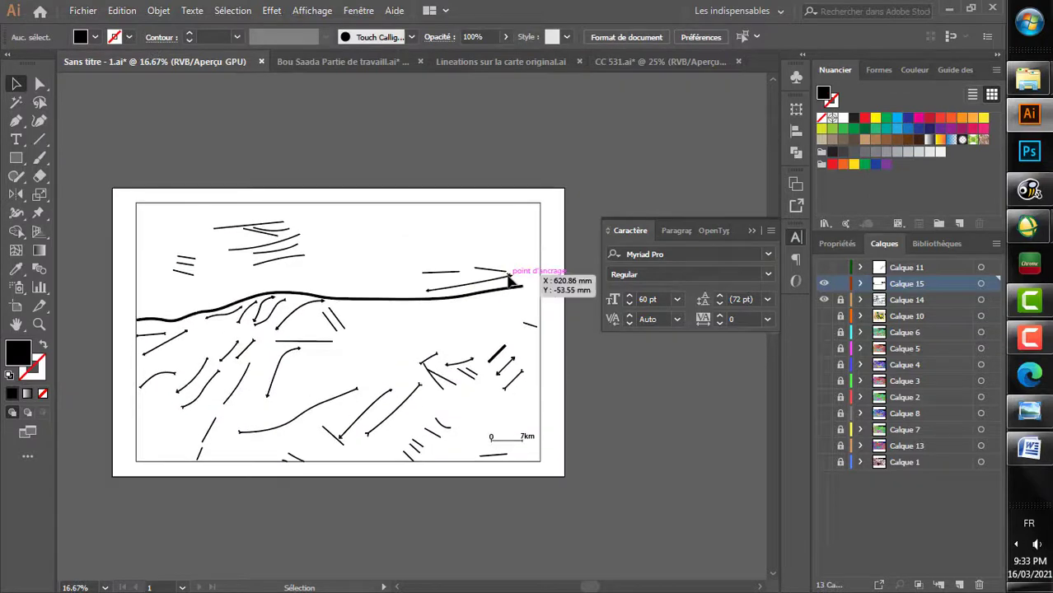
scroll(472, 282, left, 1)
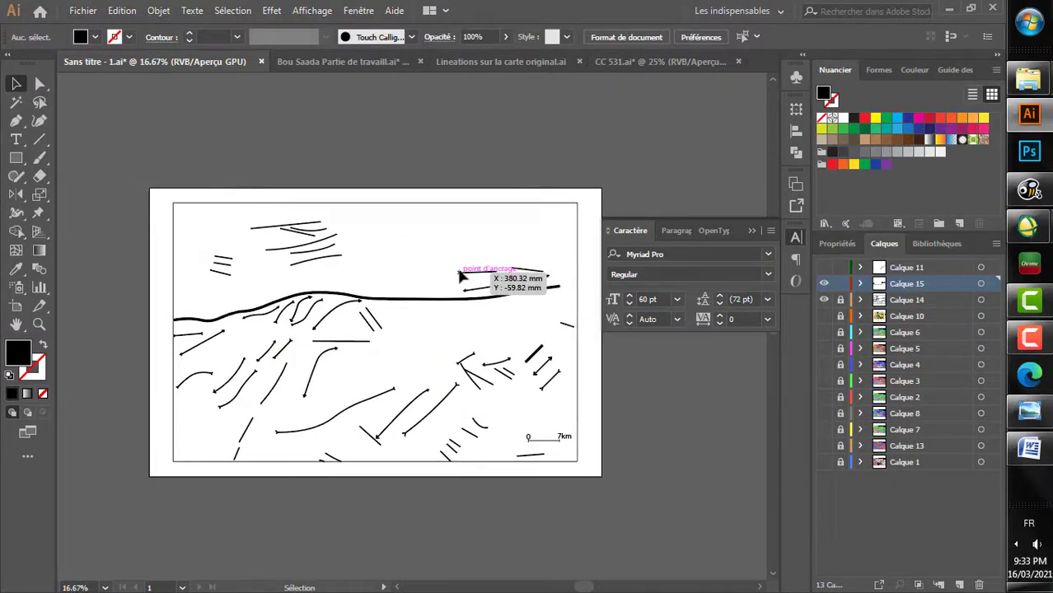
click(82, 11)
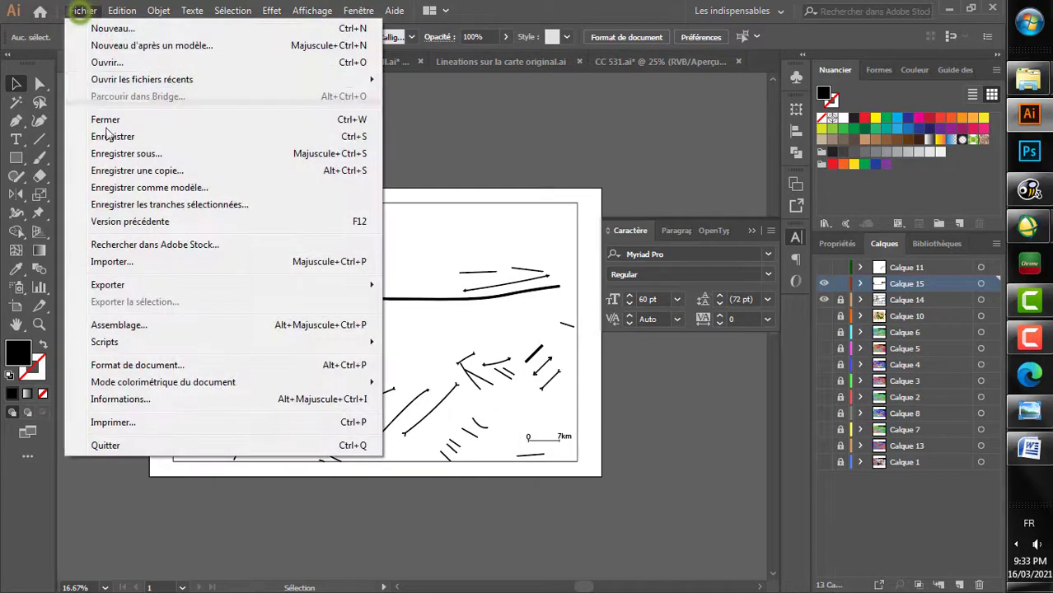
click(127, 264)
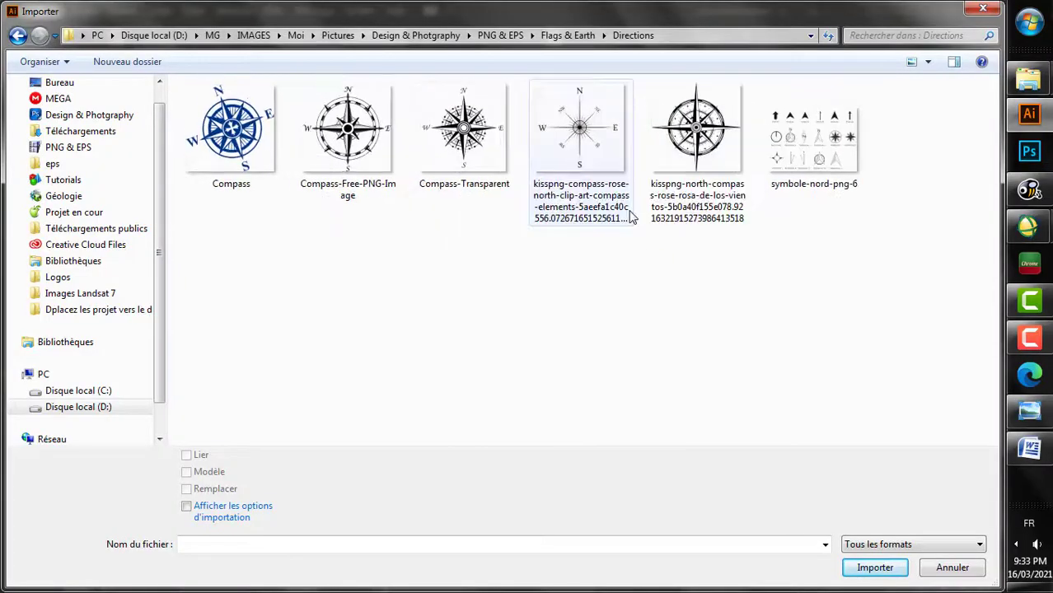
click(477, 146)
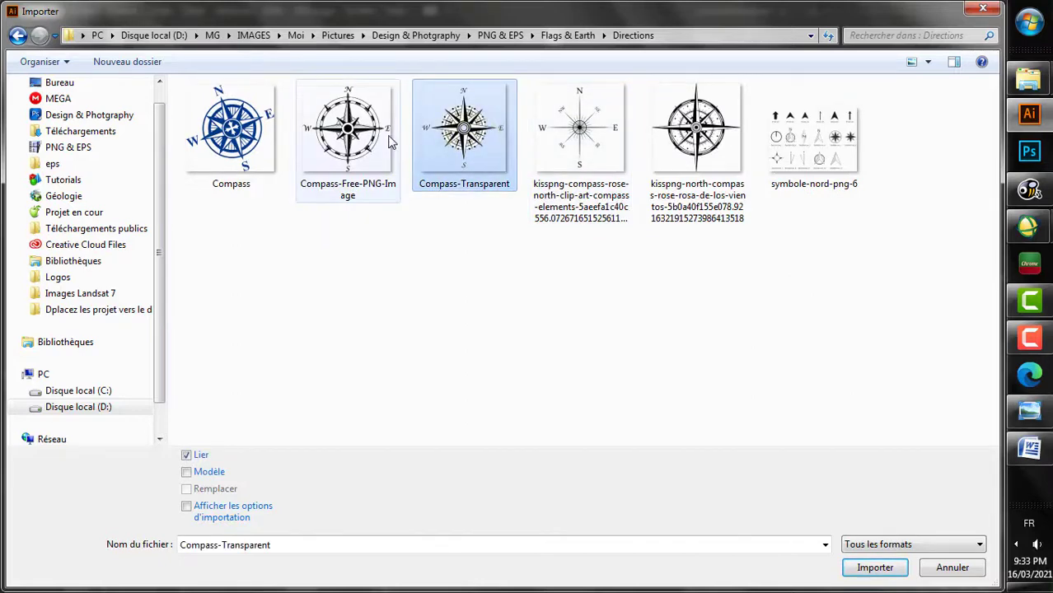
click(375, 158)
double_click(374, 158)
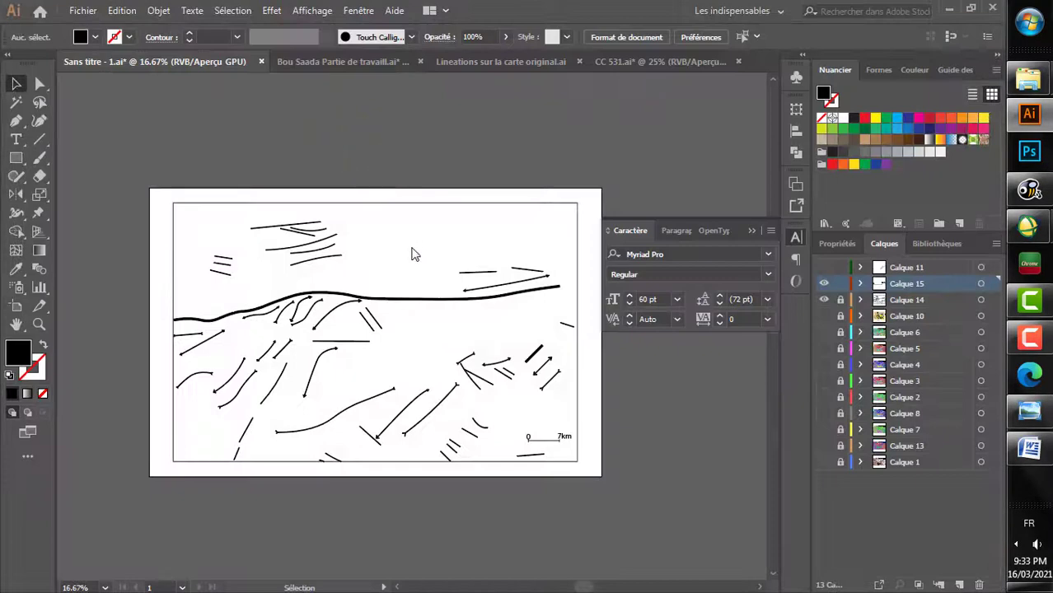
click(204, 222)
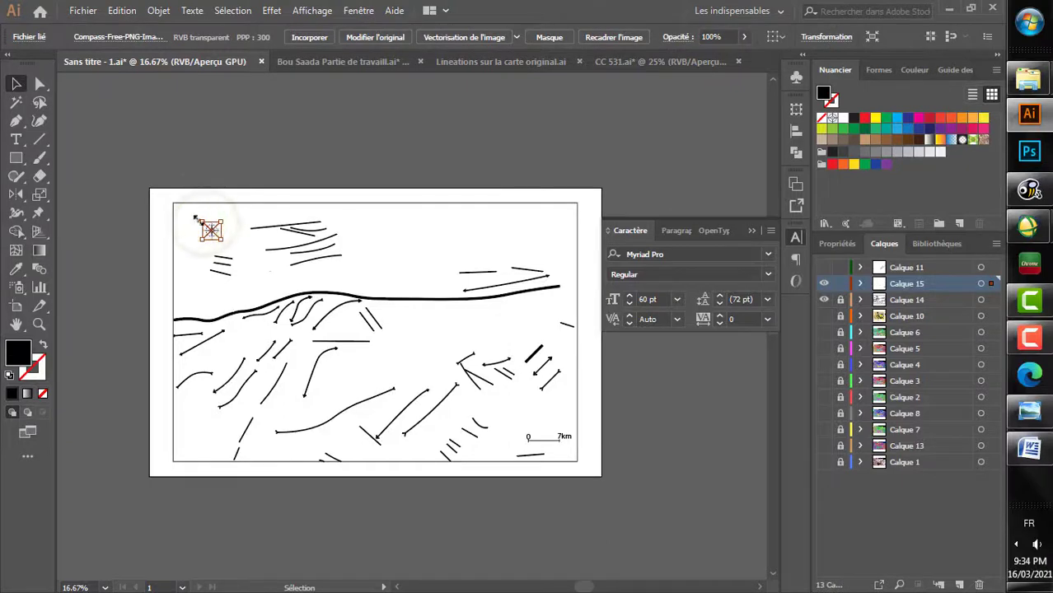
Step: Enlarge the compass rose and fit it into the upper-left corner of the map frame
mouse_move(198, 219)
mouse_down()
mouse_move(166, 191)
mouse_move(187, 210)
mouse_up()
scroll(187, 210, up, 3)
drag(258, 263, 184, 219)
click(289, 141)
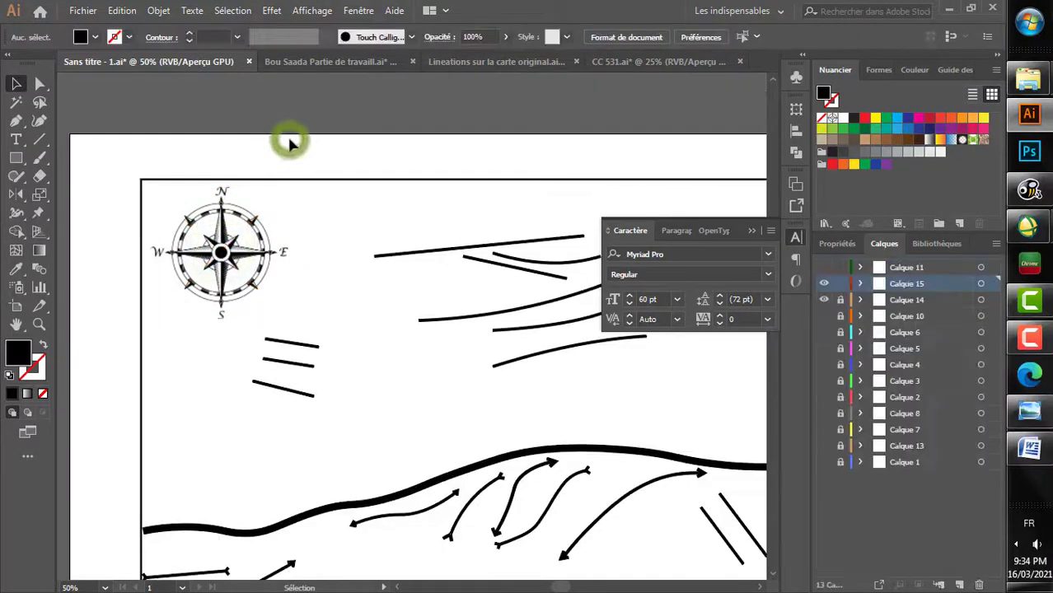
Step: Add a text box in the map frame's upper-right area containing the placeholder text Your Name ..
scroll(376, 304, down, 3)
scroll(375, 307, right, 3)
scroll(375, 307, down, 1)
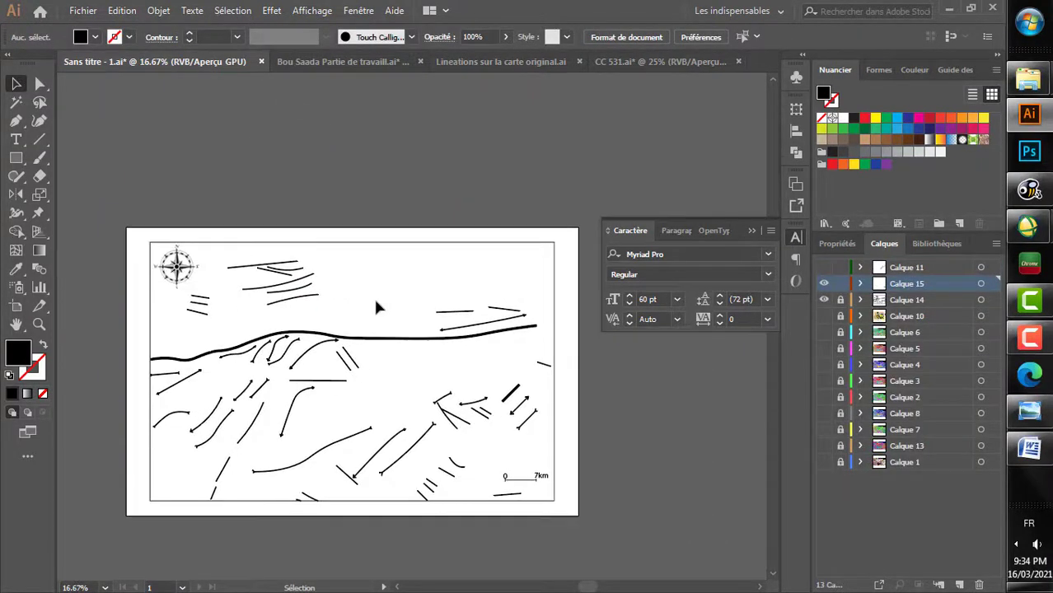
click(13, 140)
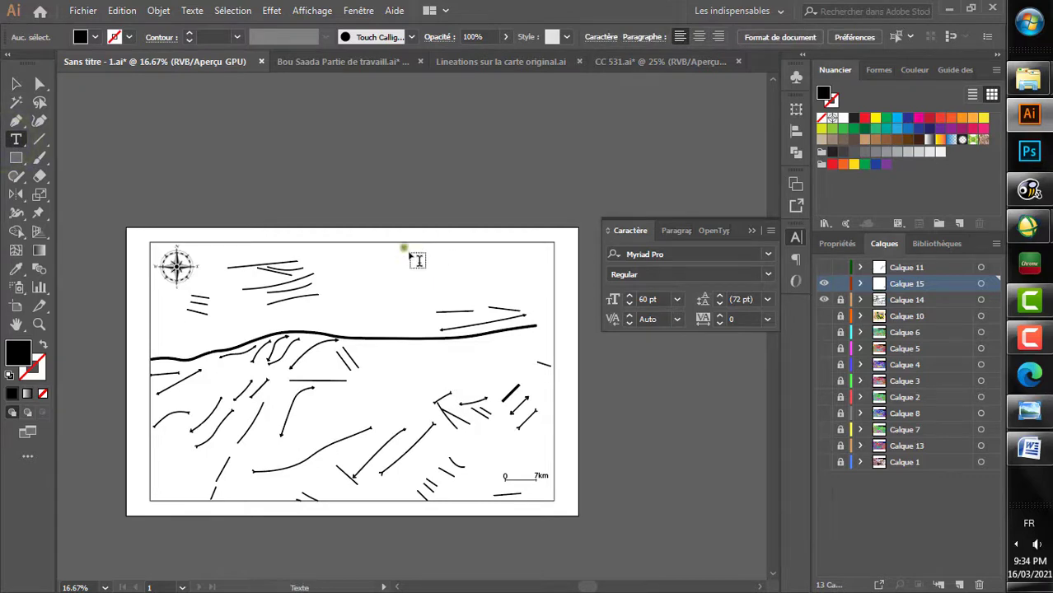
drag(403, 246, 549, 282)
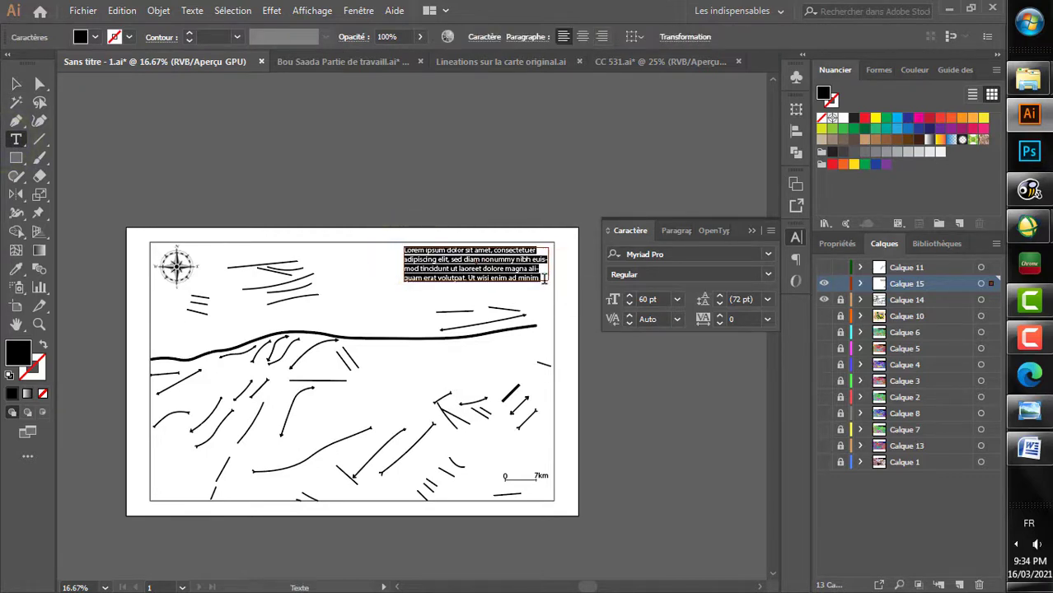
key(Delete)
text(You)
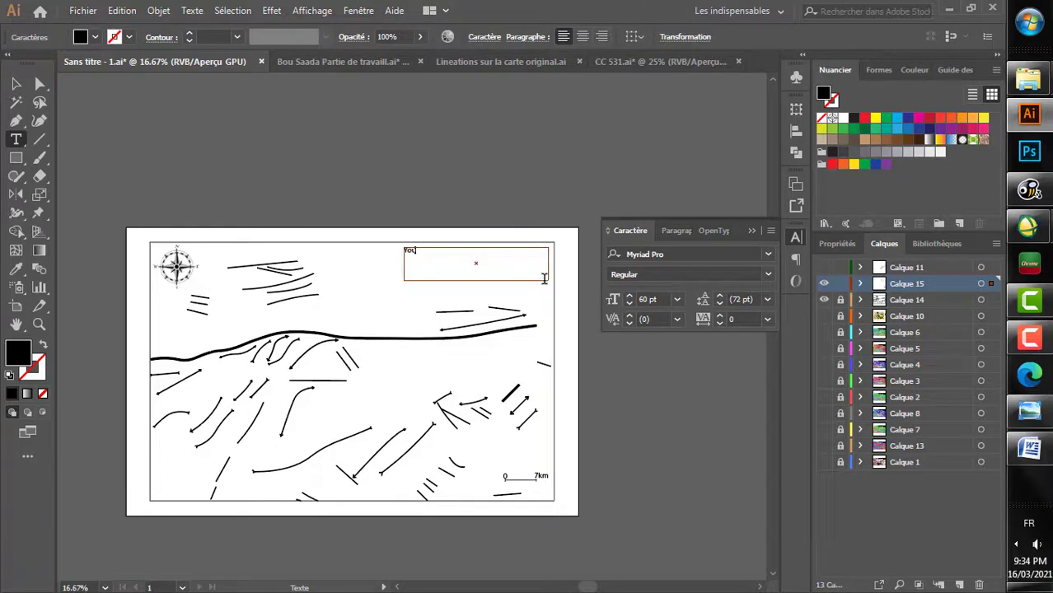
text(r Na)
scroll(543, 279, down, 1)
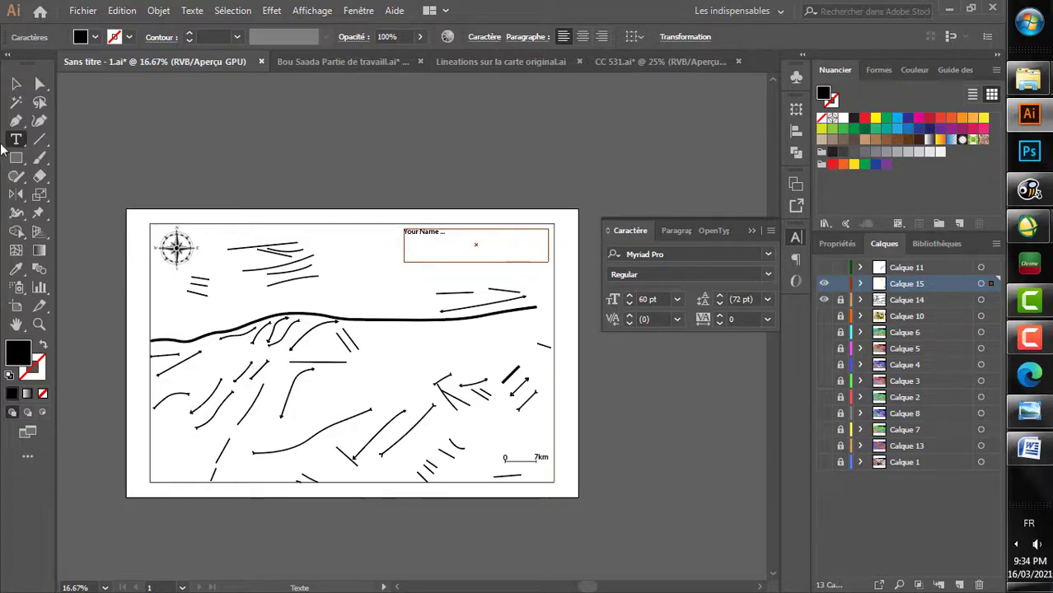
Step: Move the Your Name ... text closer to the upper-right corner of the map frame
key(Escape)
drag(432, 238, 527, 236)
click(471, 165)
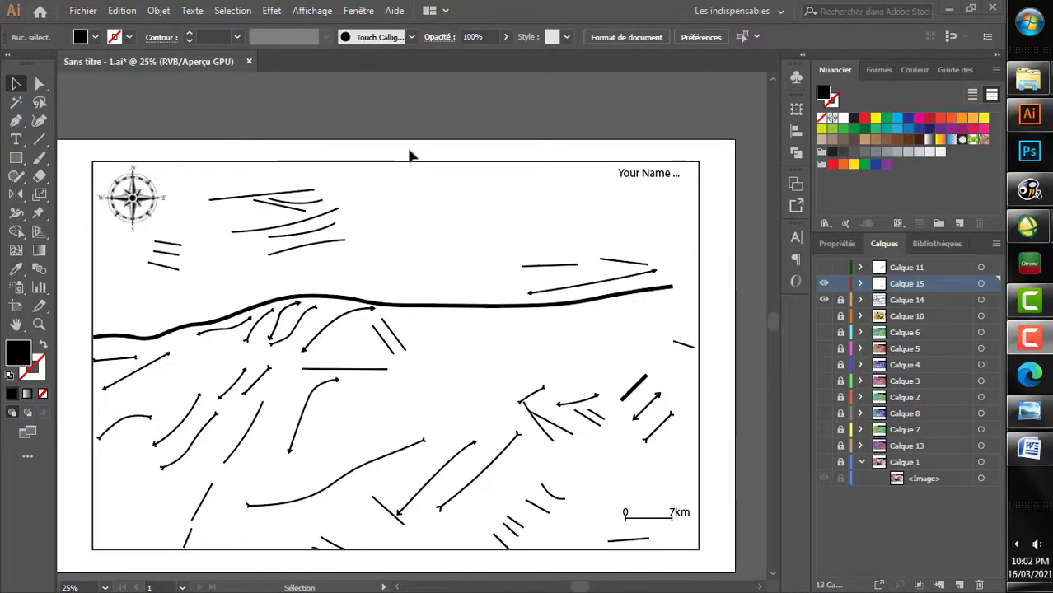
Step: Extend the artboard's upper edge upward to a height of about 860 mm, leaving blank space above the map frame
click(16, 306)
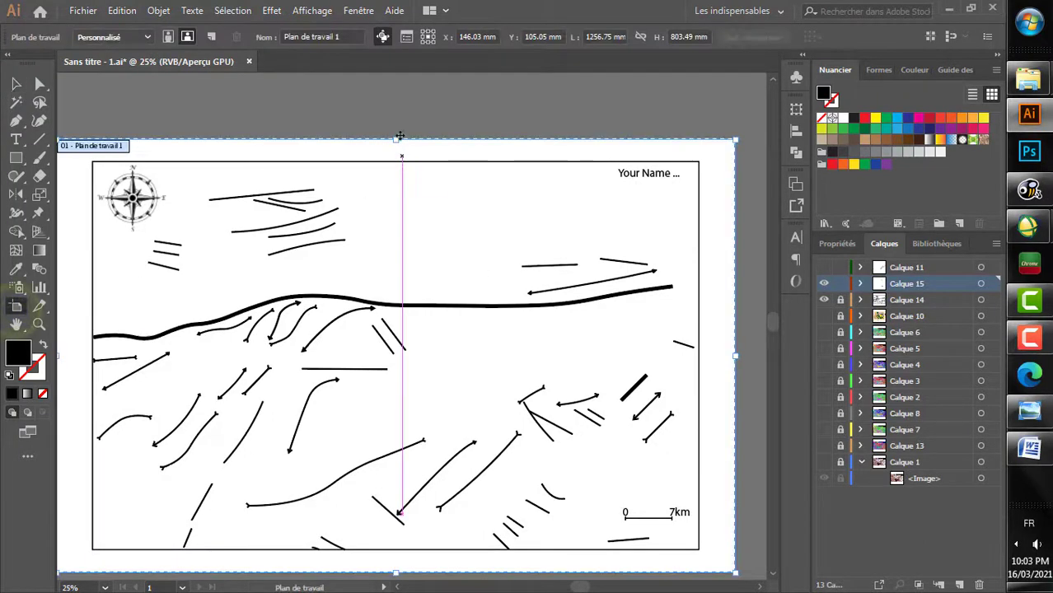
drag(393, 136, 394, 109)
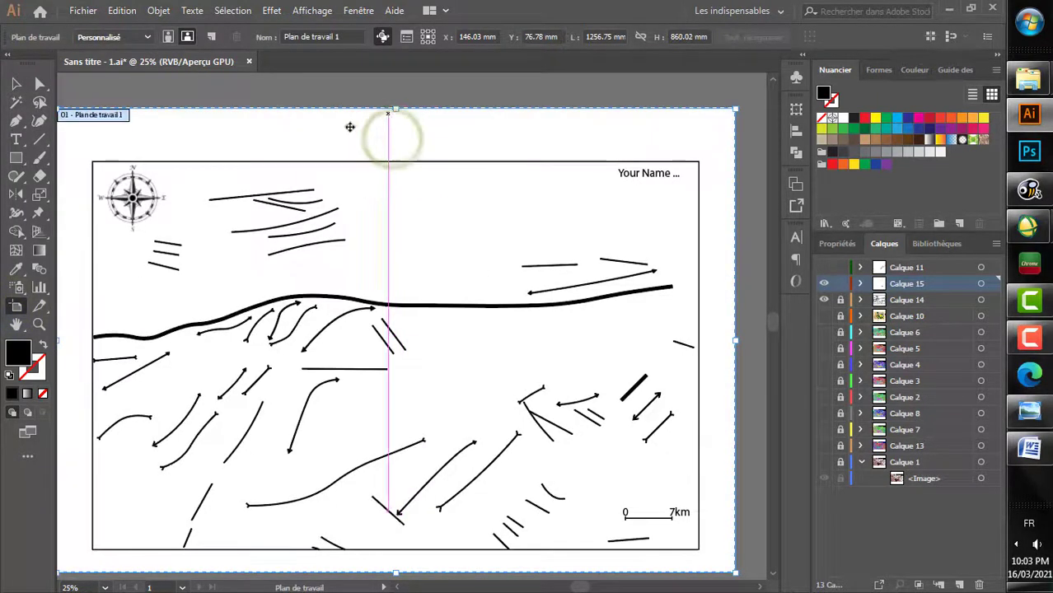
click(16, 83)
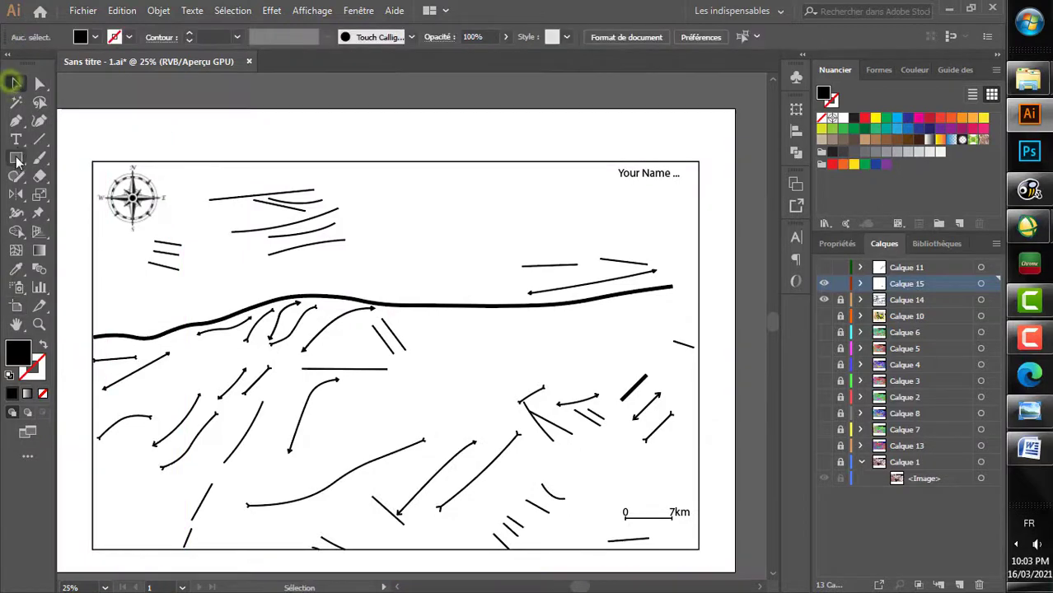
Step: Add a text box spanning the blank space above the map frame and enter the text TITLE
click(16, 141)
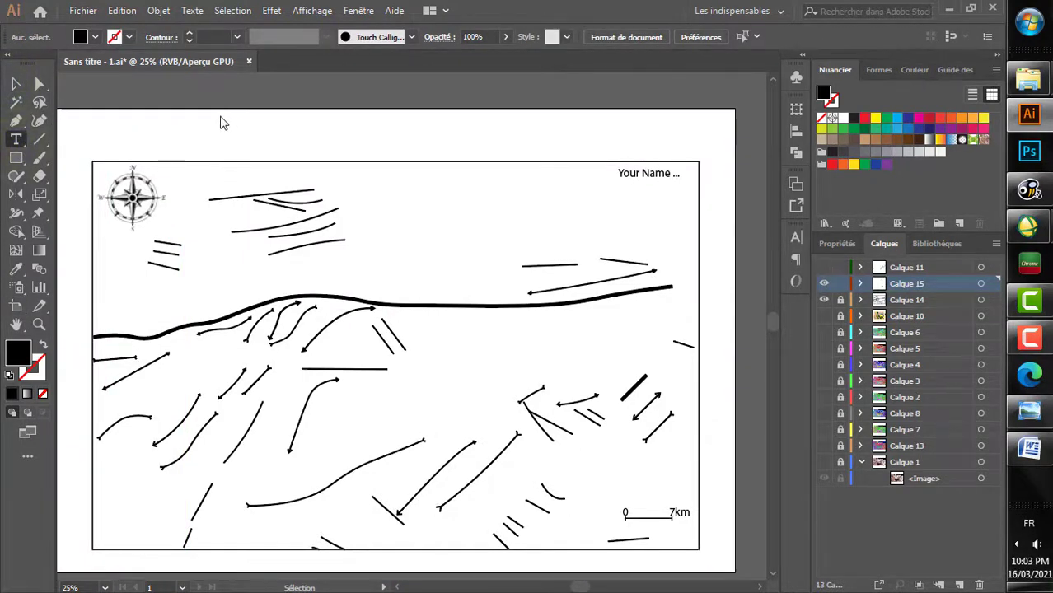
drag(220, 115, 571, 224)
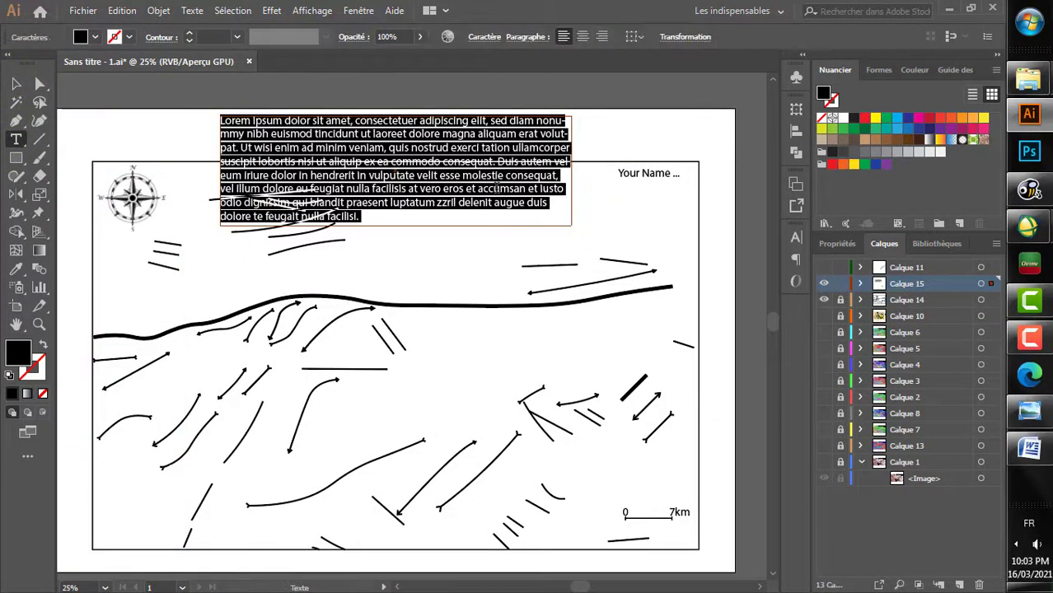
text(TITLE)
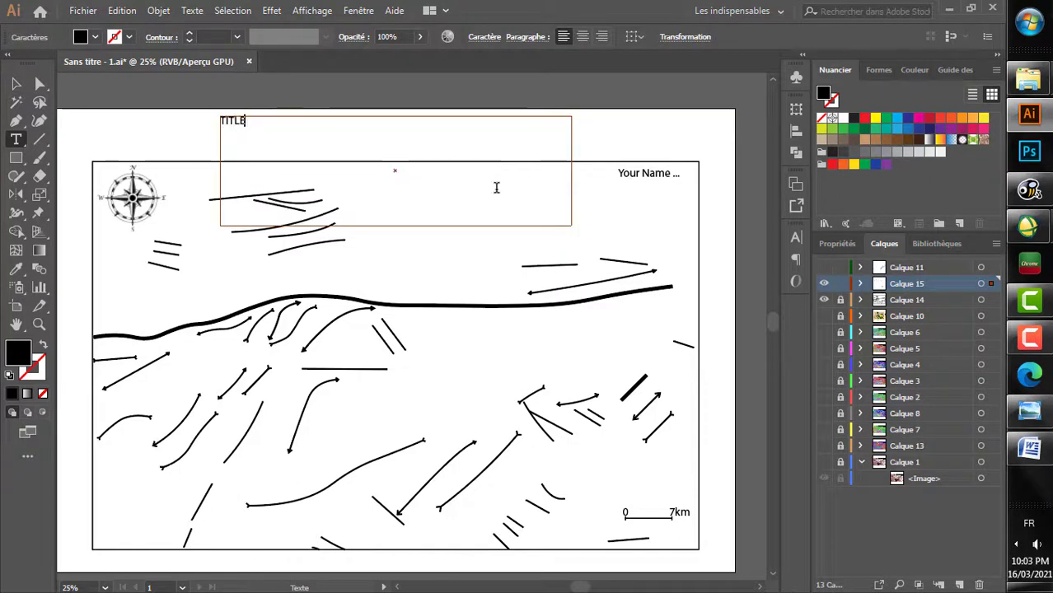
Step: Enlarge the TITLE text to roughly twice the 72 pt preset size
double_click(303, 148)
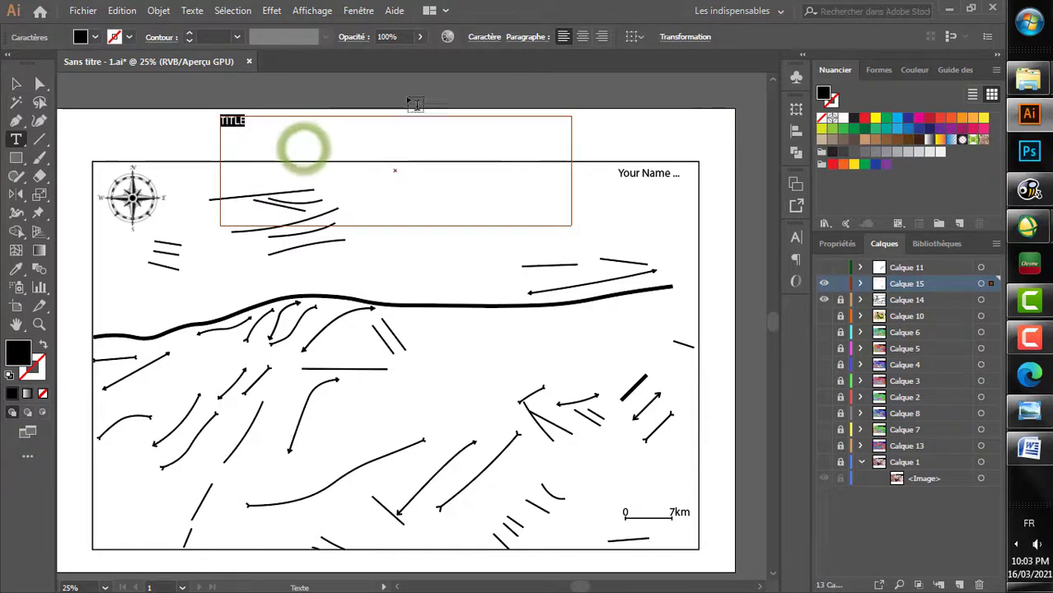
click(497, 38)
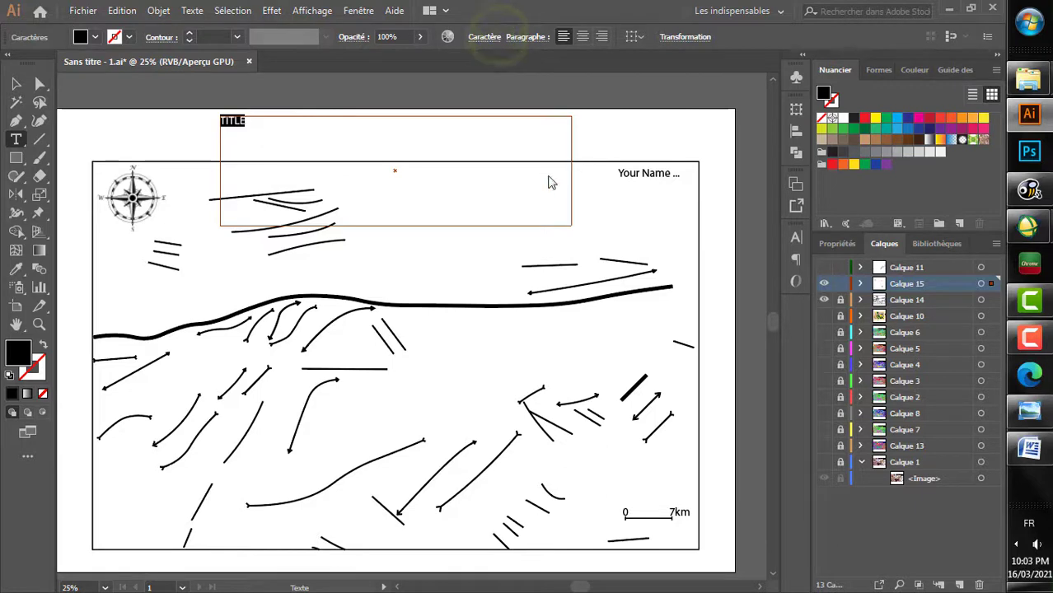
click(497, 39)
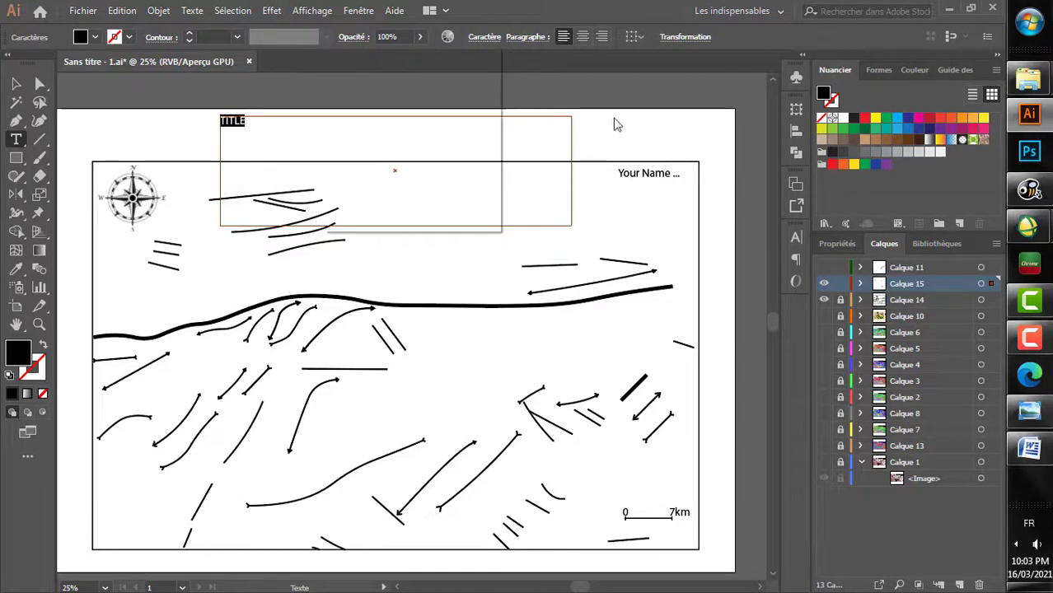
click(399, 109)
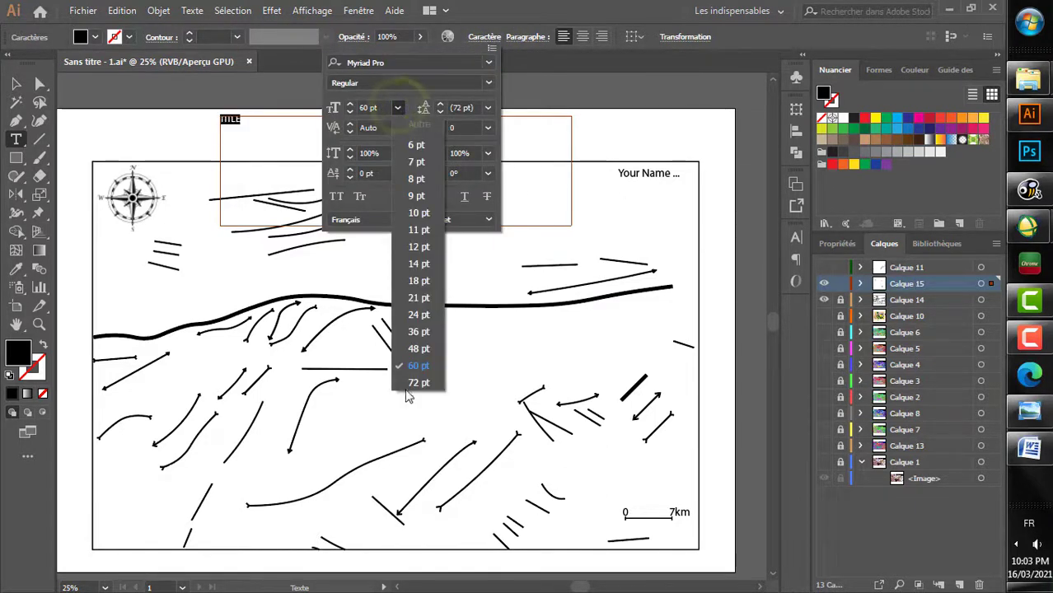
click(411, 386)
double_click(368, 108)
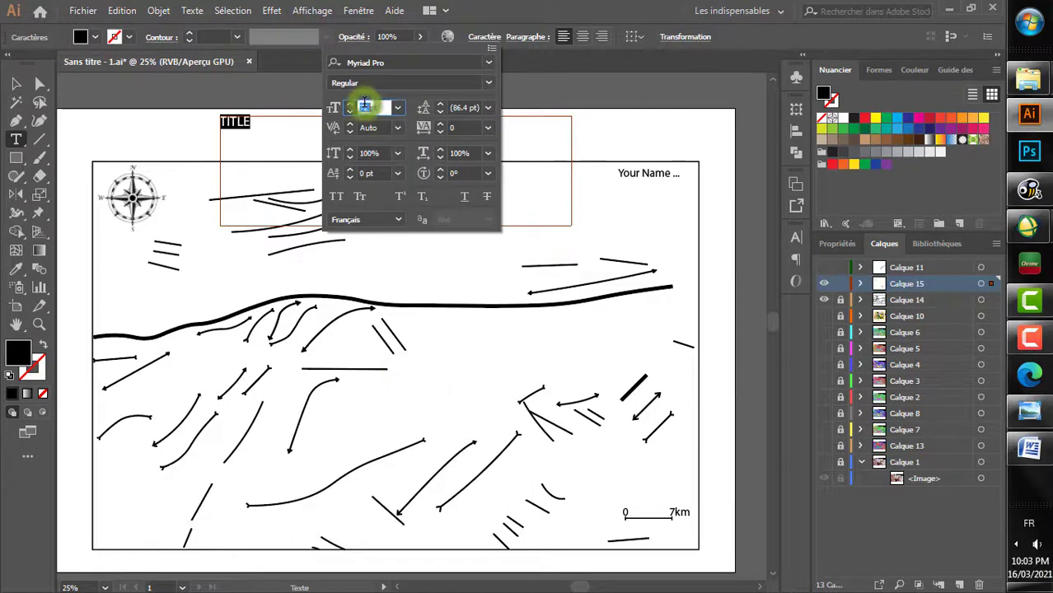
text(14)
key(Return)
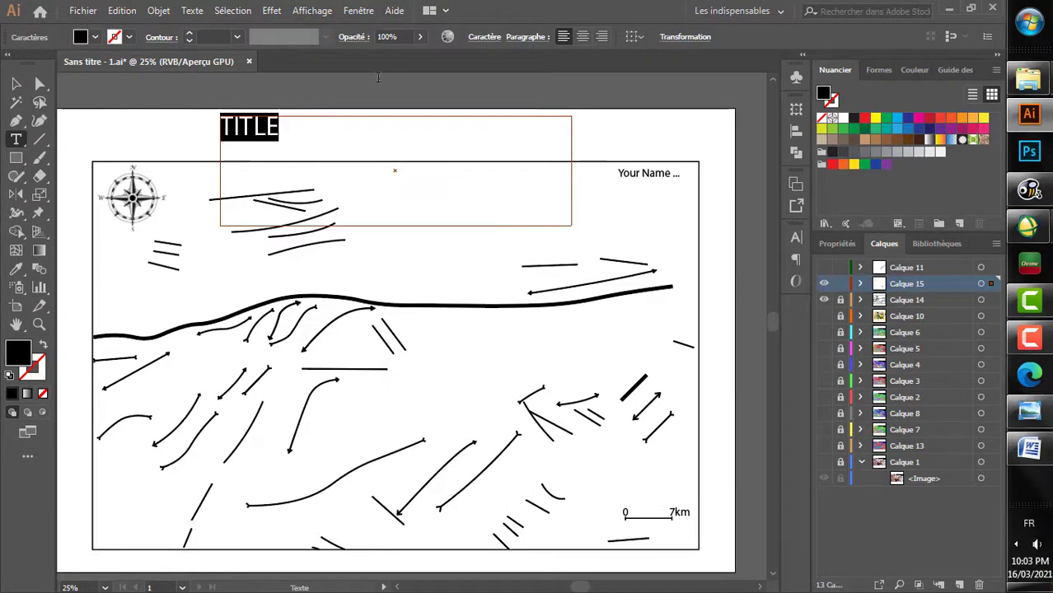
Step: Move the TITLE text so it sits centred just above the map frame, and deselect it
click(15, 83)
drag(249, 125, 398, 150)
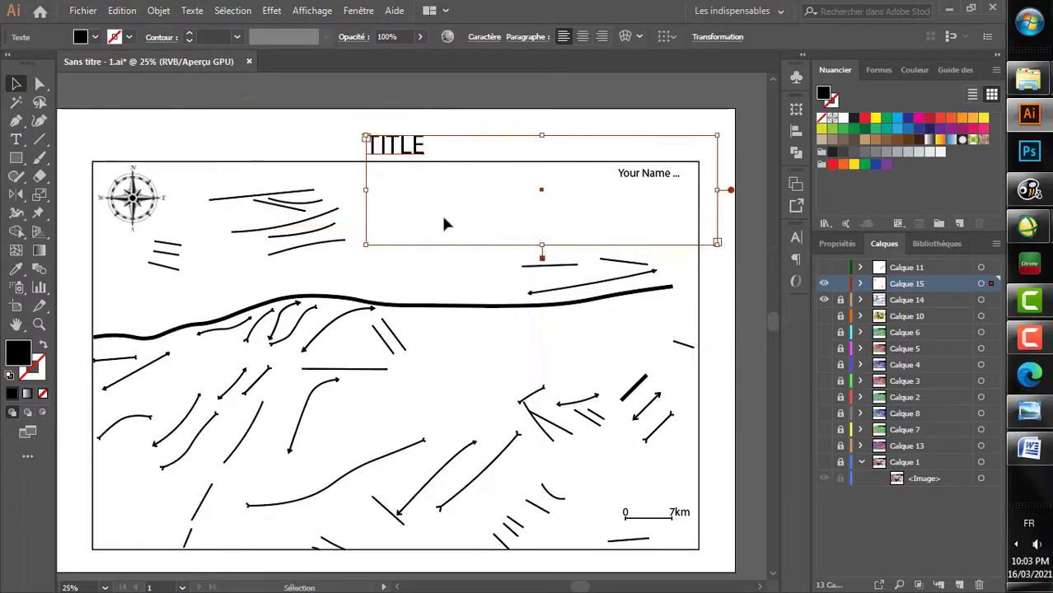
click(454, 336)
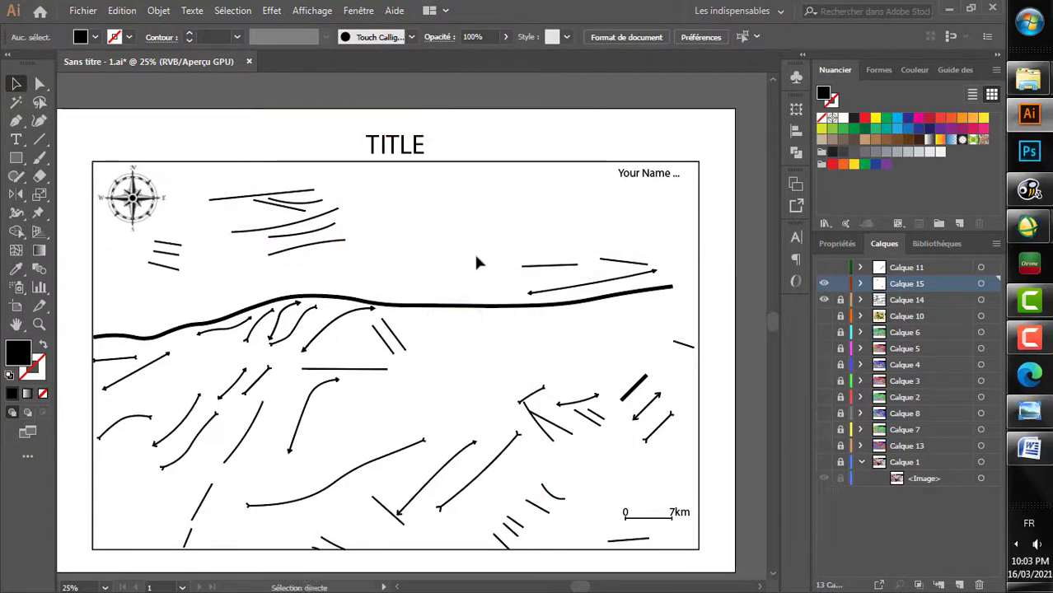
Step: Delete the linked compass rose image from the map frame's upper-left corner
click(148, 199)
click(147, 198)
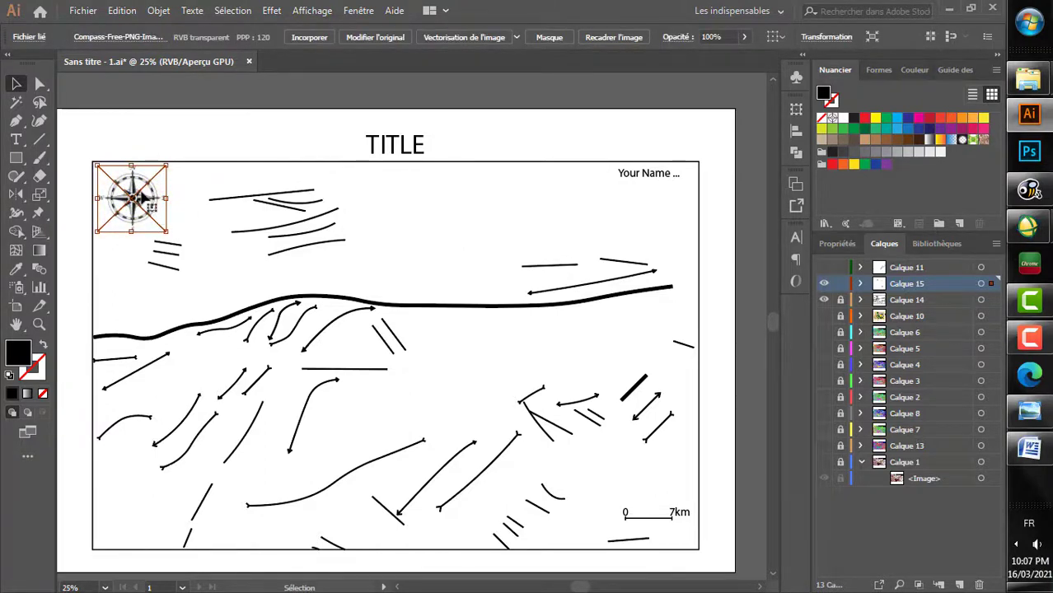
key(Delete)
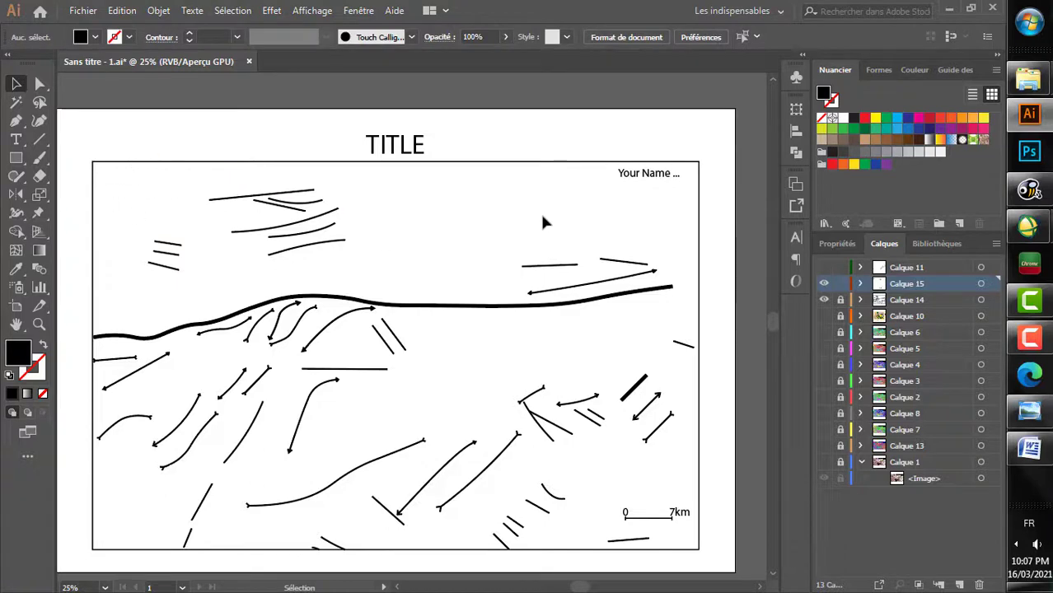
Step: Show the document's symbols and open the Signes symbol library
click(359, 10)
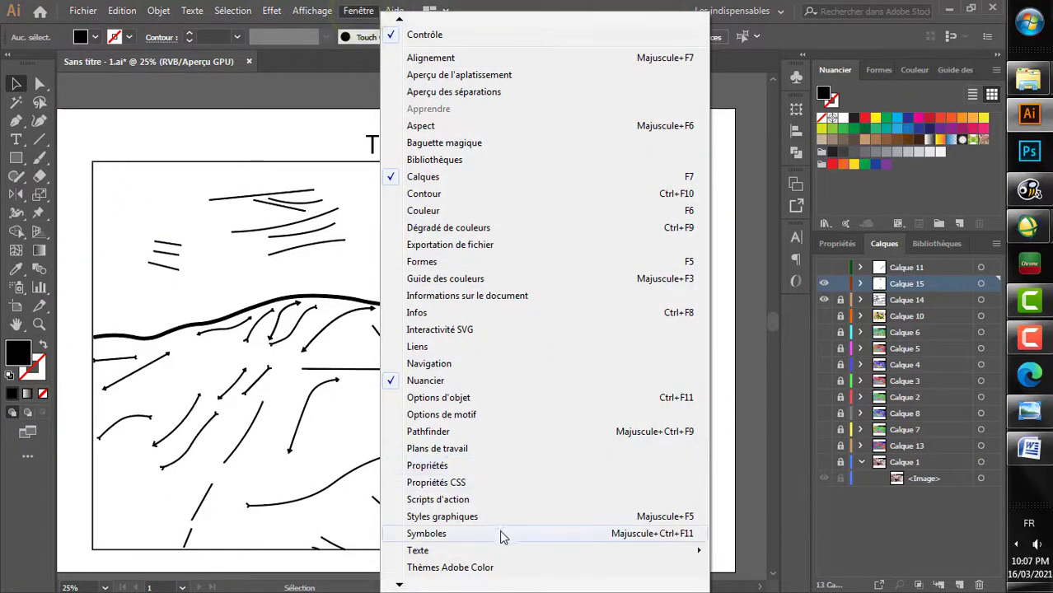
click(455, 533)
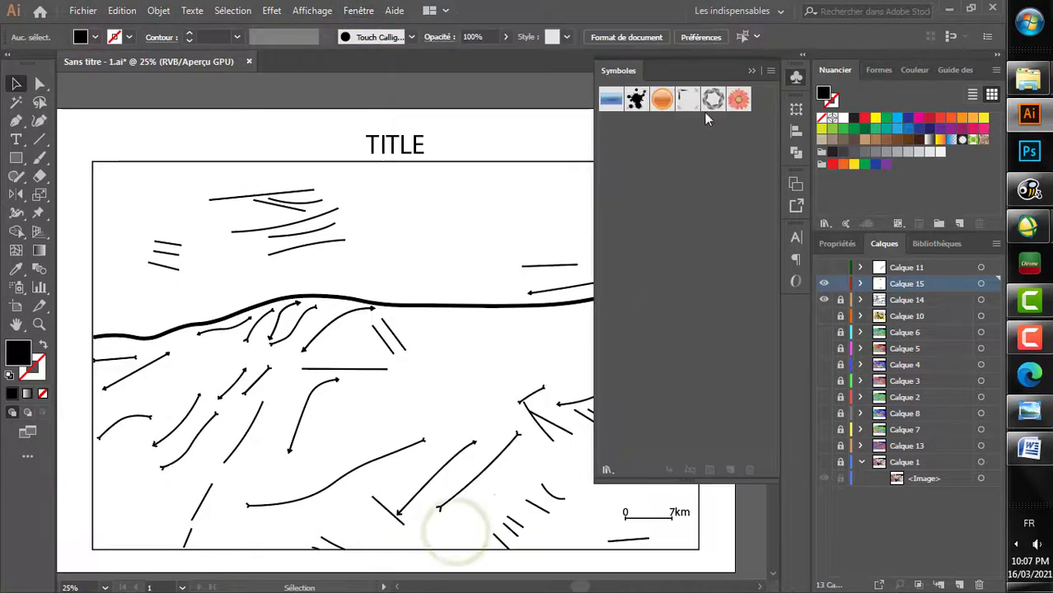
click(768, 72)
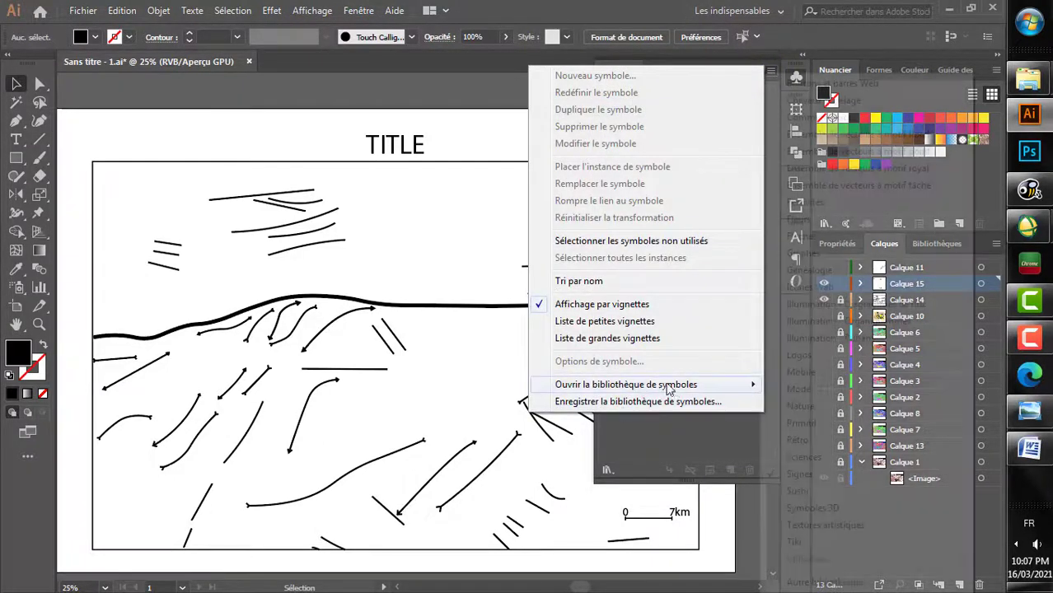
mouse_move(725, 385)
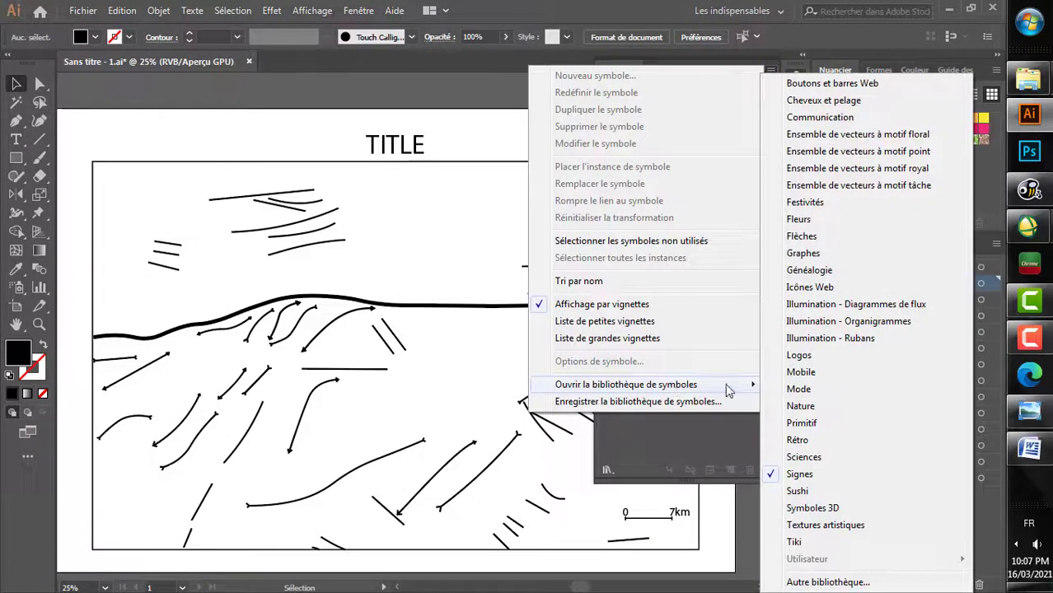
click(821, 477)
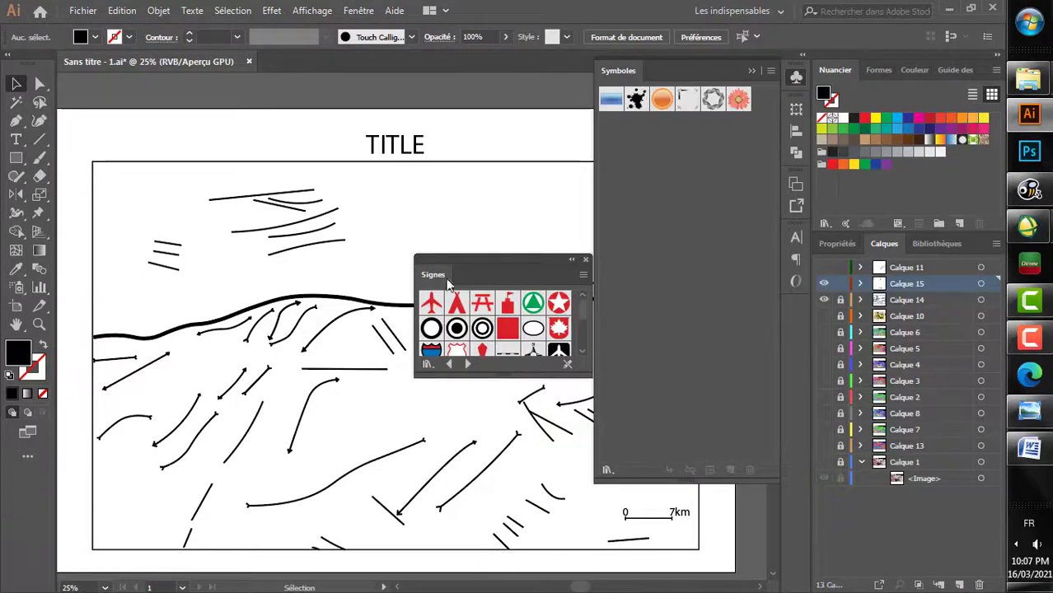
Step: Find the four-pointed north compass symbol in the Signes library and place it in the map frame's upper-left corner
click(450, 369)
click(450, 369)
click(468, 368)
click(468, 367)
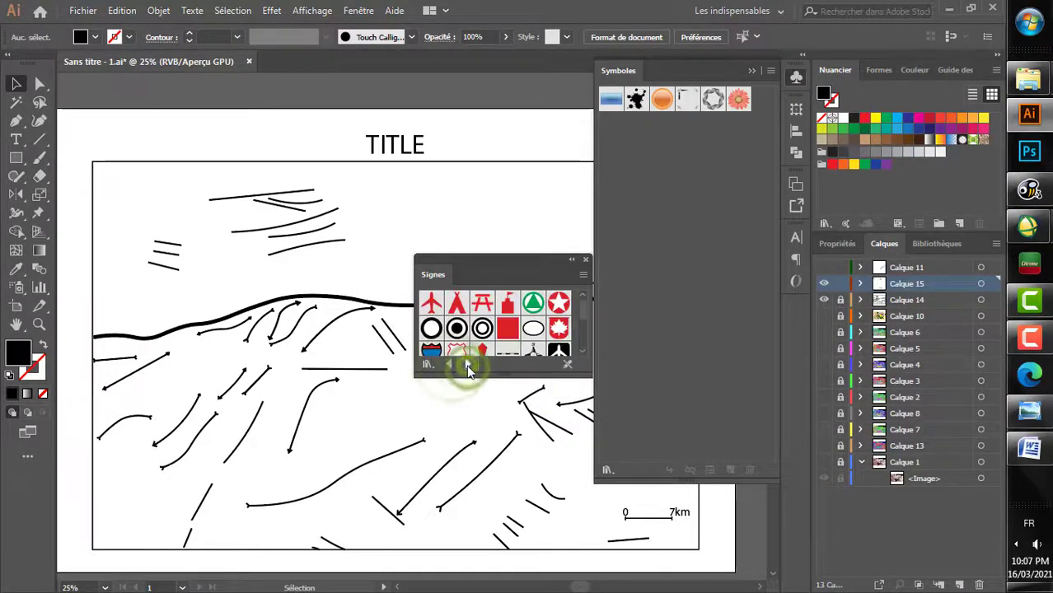
scroll(536, 328, down, 3)
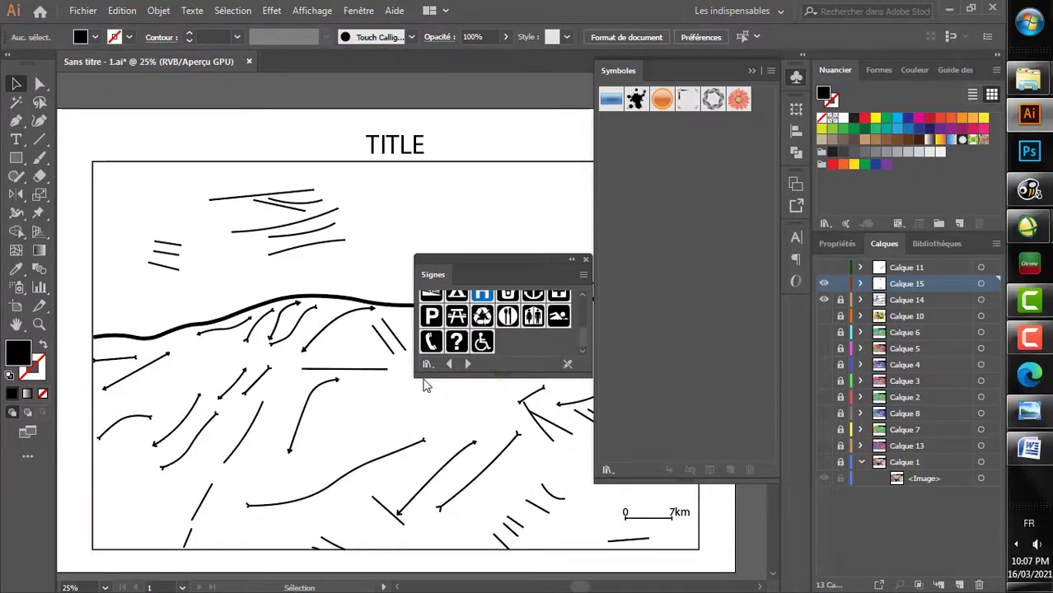
drag(436, 377, 438, 459)
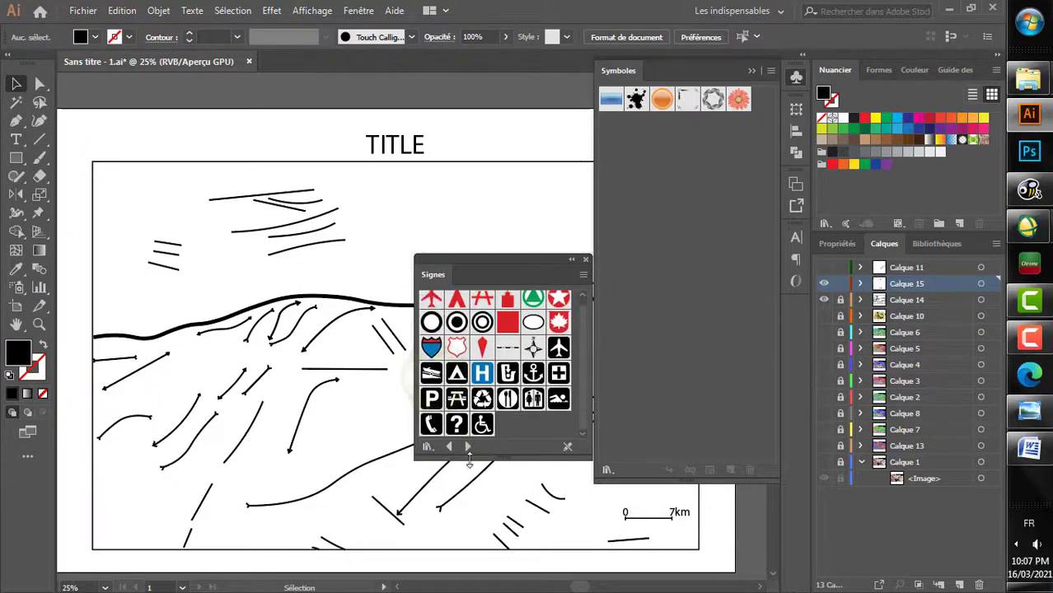
click(536, 348)
drag(535, 348, 150, 210)
click(196, 130)
scroll(253, 368, down, 5)
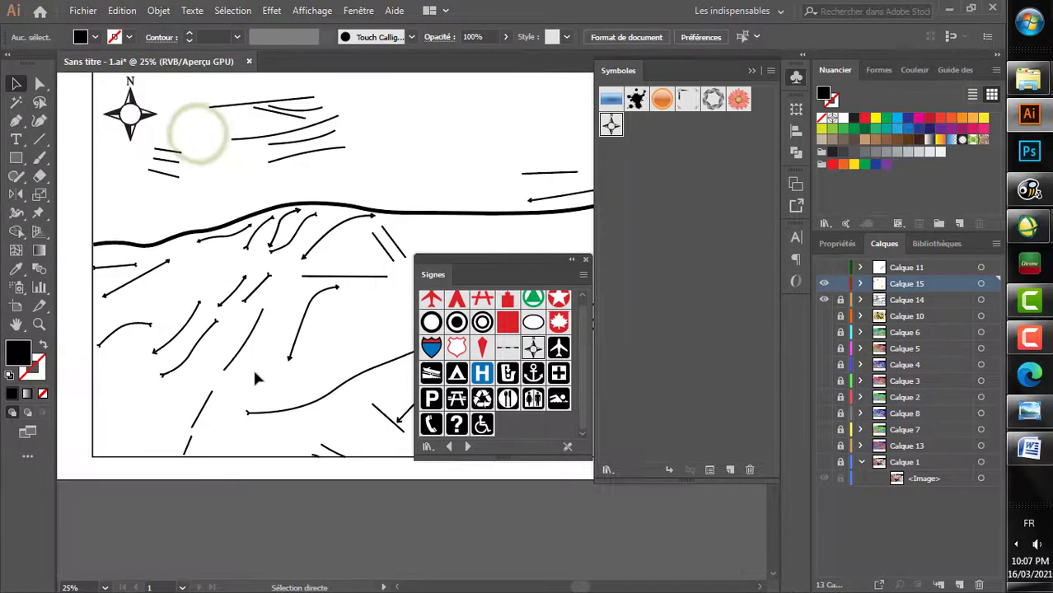
scroll(255, 377, right, 9)
scroll(256, 377, right, 5)
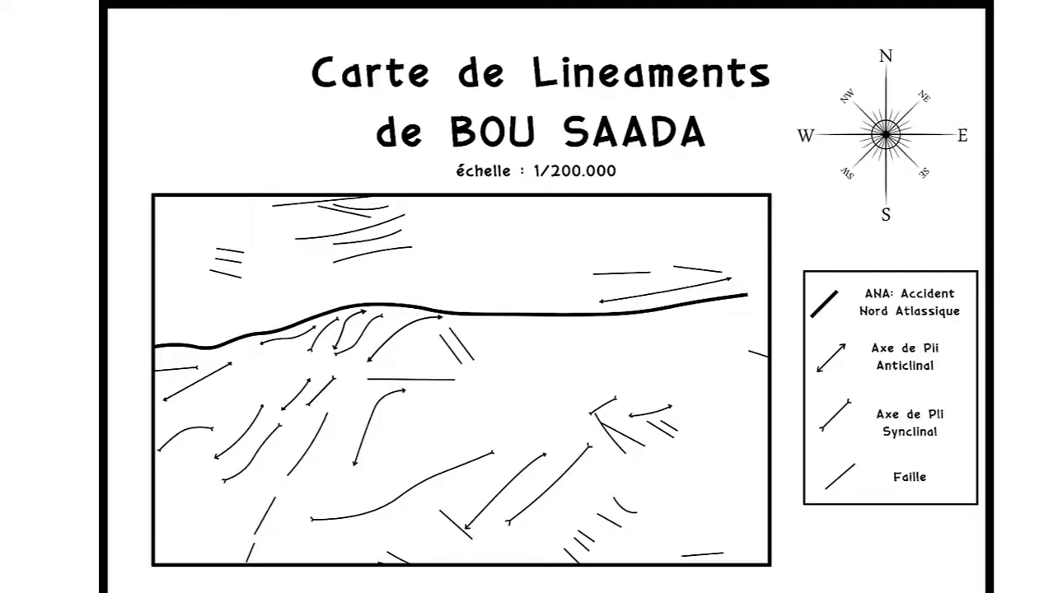